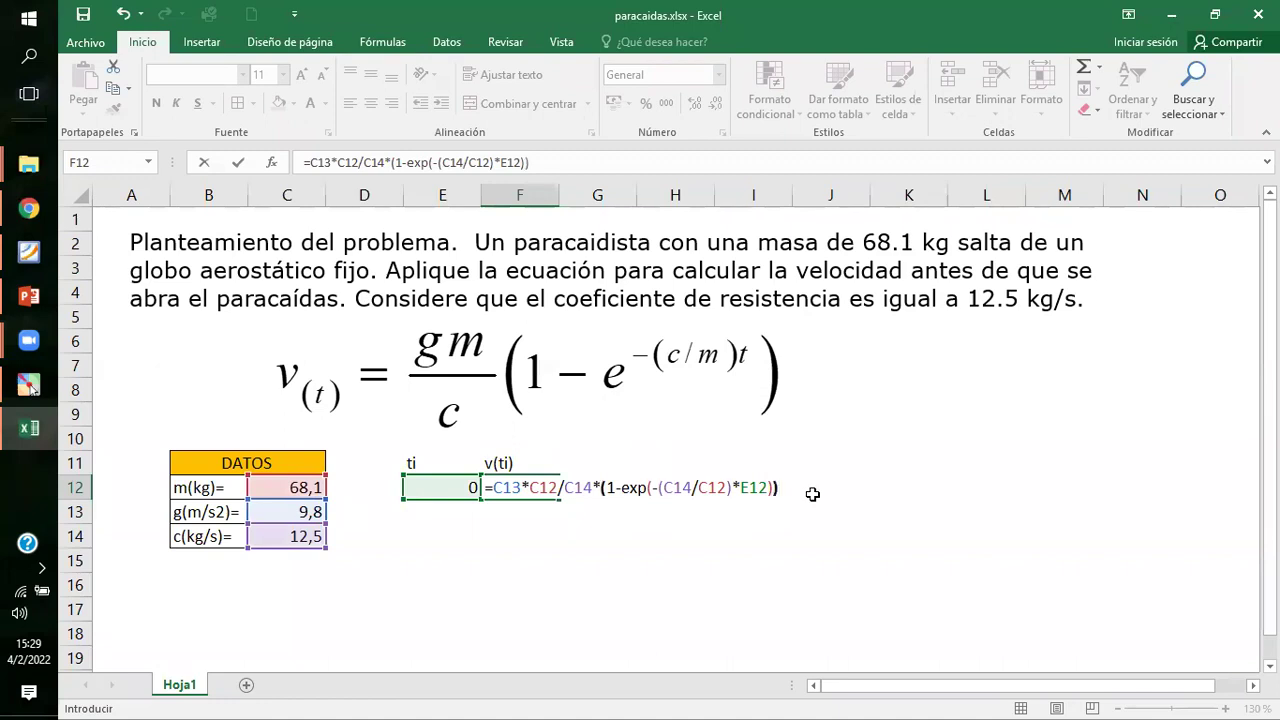
# Commit the velocity formula =C13*C12/C14*(1-exp(-(C14/C12)*E12)) in cell F12.
pyautogui.press('Return')
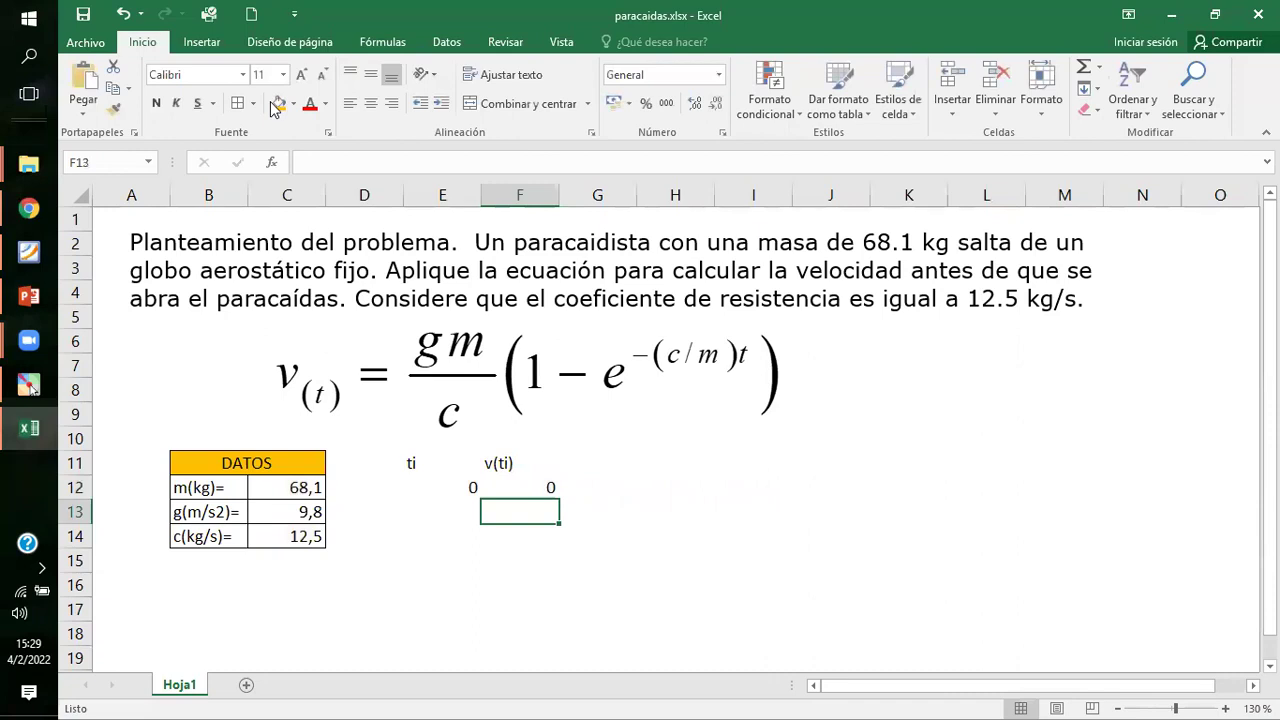
# Format the ti and v(ti) header cells E11:F11 with the orange fill and centred text.
pyautogui.press('Left')
pyautogui.press('Up')
pyautogui.press('Up')
pyautogui.hotkey('shift', 'Right')
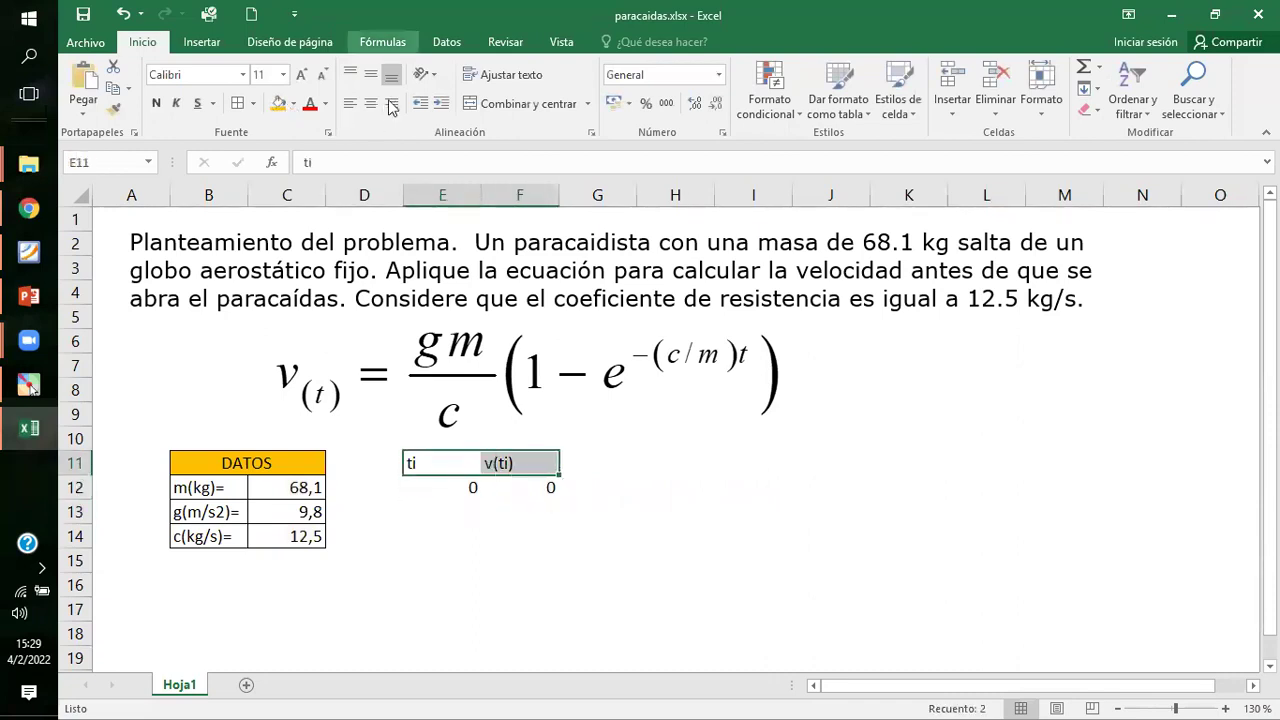
pyautogui.click(279, 103)
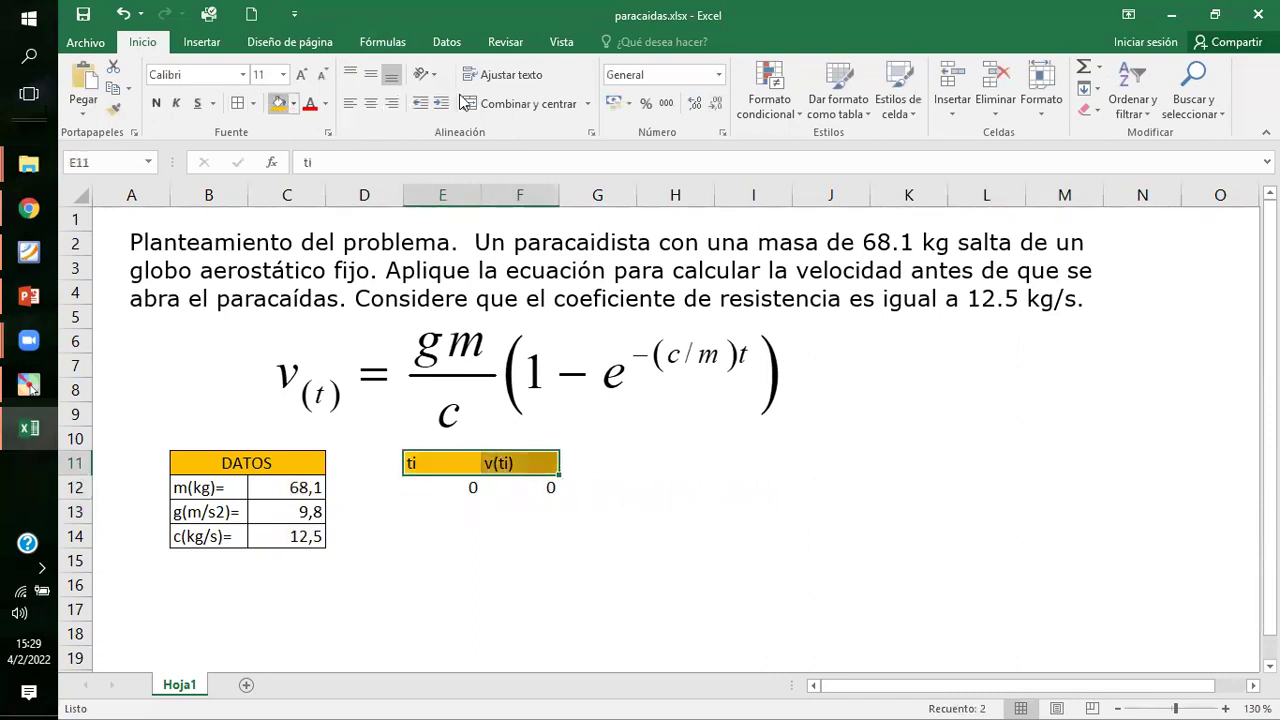
pyautogui.click(370, 103)
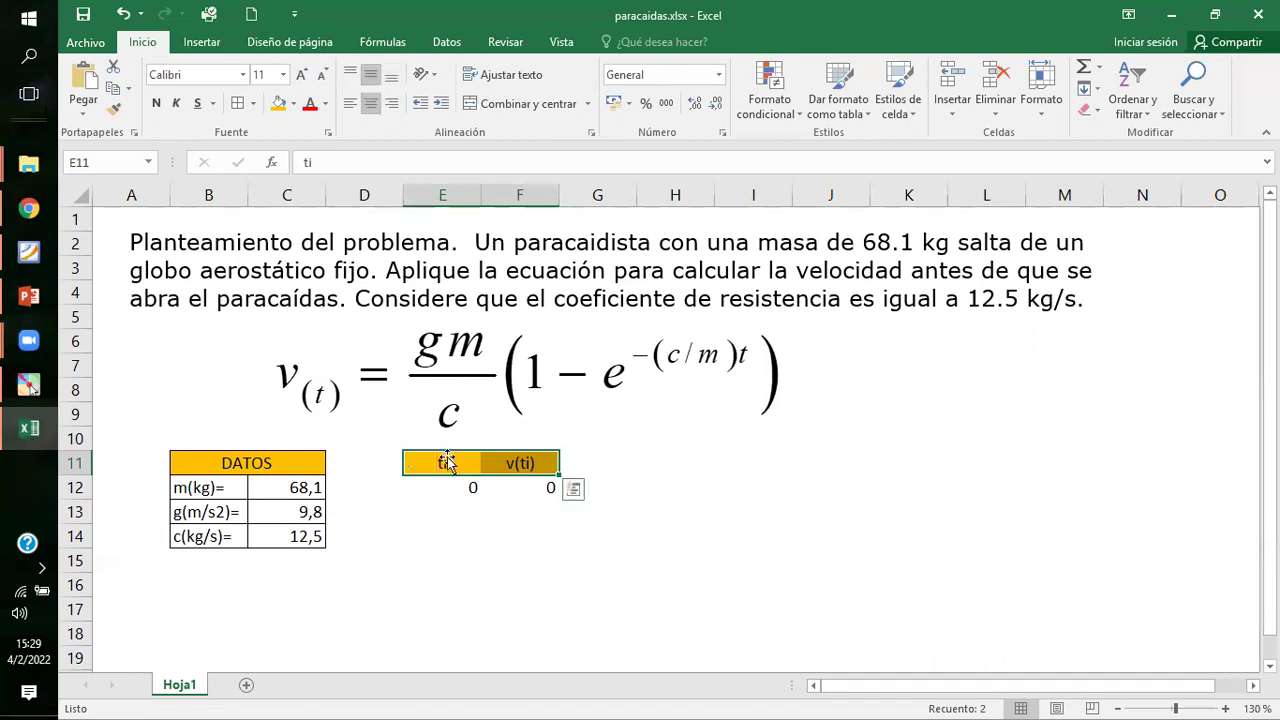
# Apply cell borders to the range E12:F31 below the ti and v(ti) headers.
pyautogui.moveTo(432, 485); pyautogui.dragTo(520, 634)
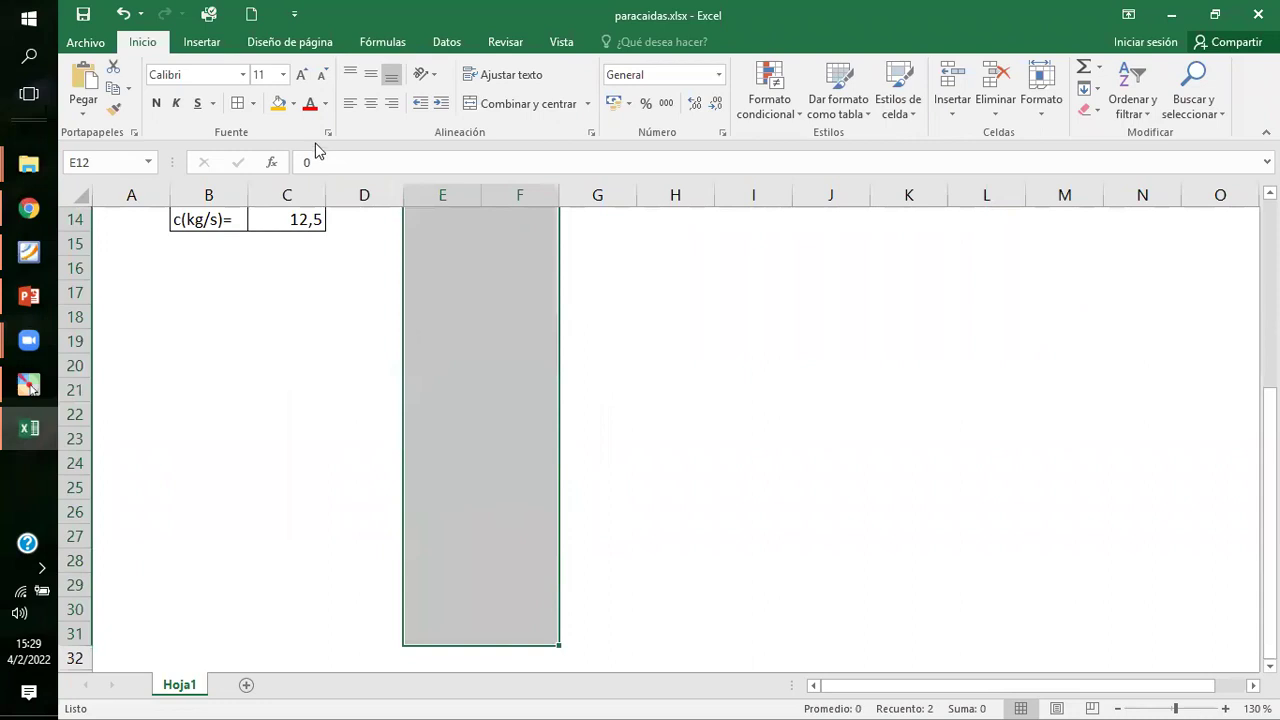
pyautogui.click(237, 103)
pyautogui.scroll(2, 623, 514)
pyautogui.click(621, 510)
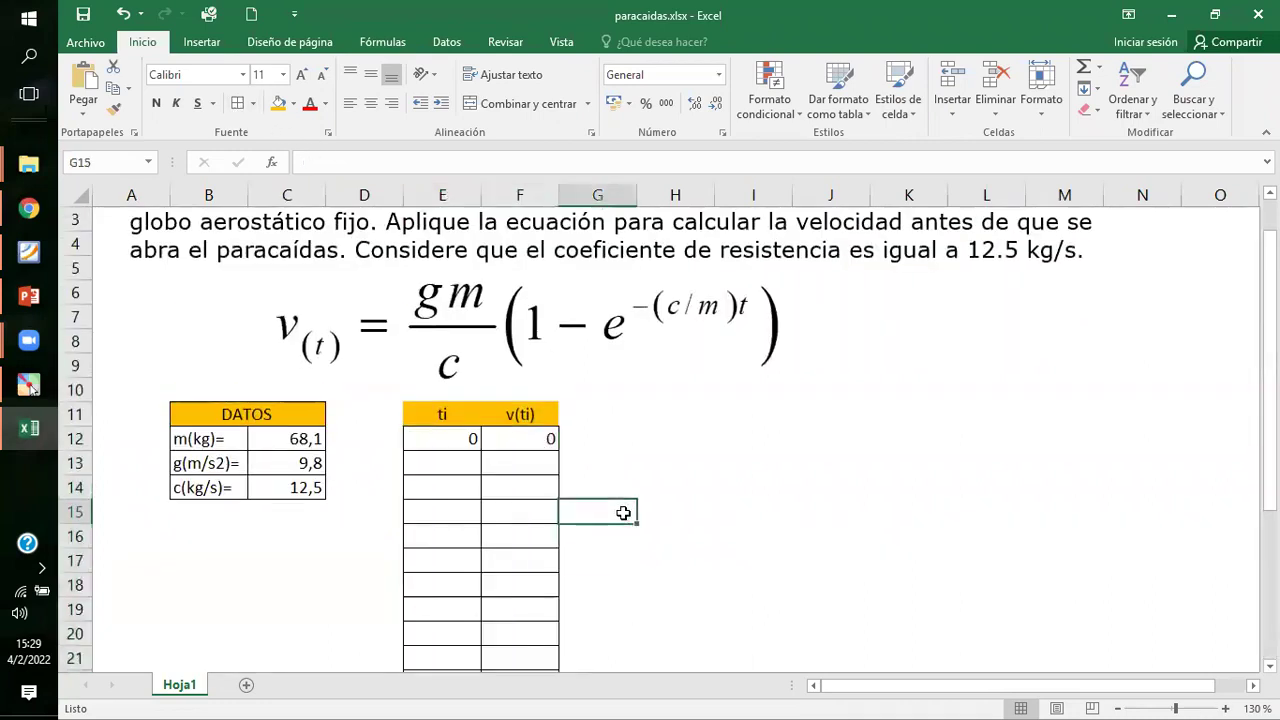
# Fill the velocity formula with its relative references from F12 down to F31.
pyautogui.click(528, 438)
pyautogui.moveTo(557, 450); pyautogui.dragTo(545, 640)
pyautogui.scroll(4, 623, 508)
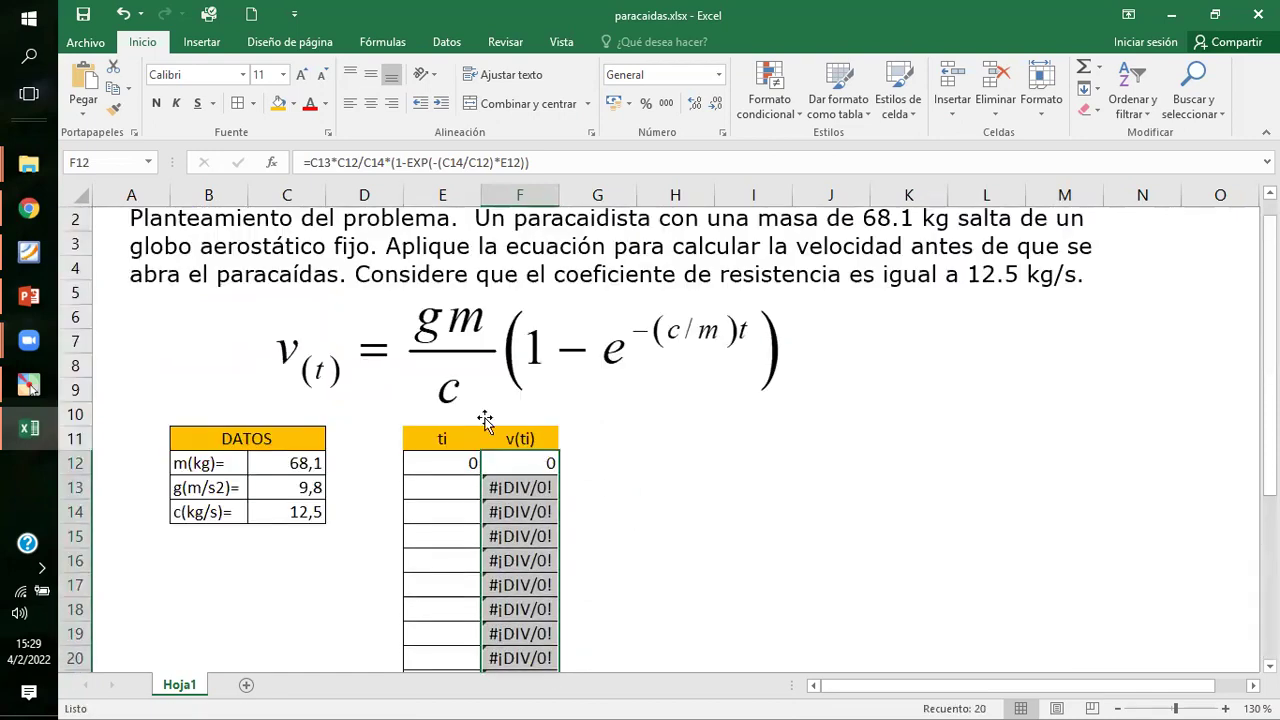
# Enter the times 2 and 4 in E13 and E14, and extend the series in steps of 2 down to E31.
pyautogui.click(428, 487)
pyautogui.write('2')
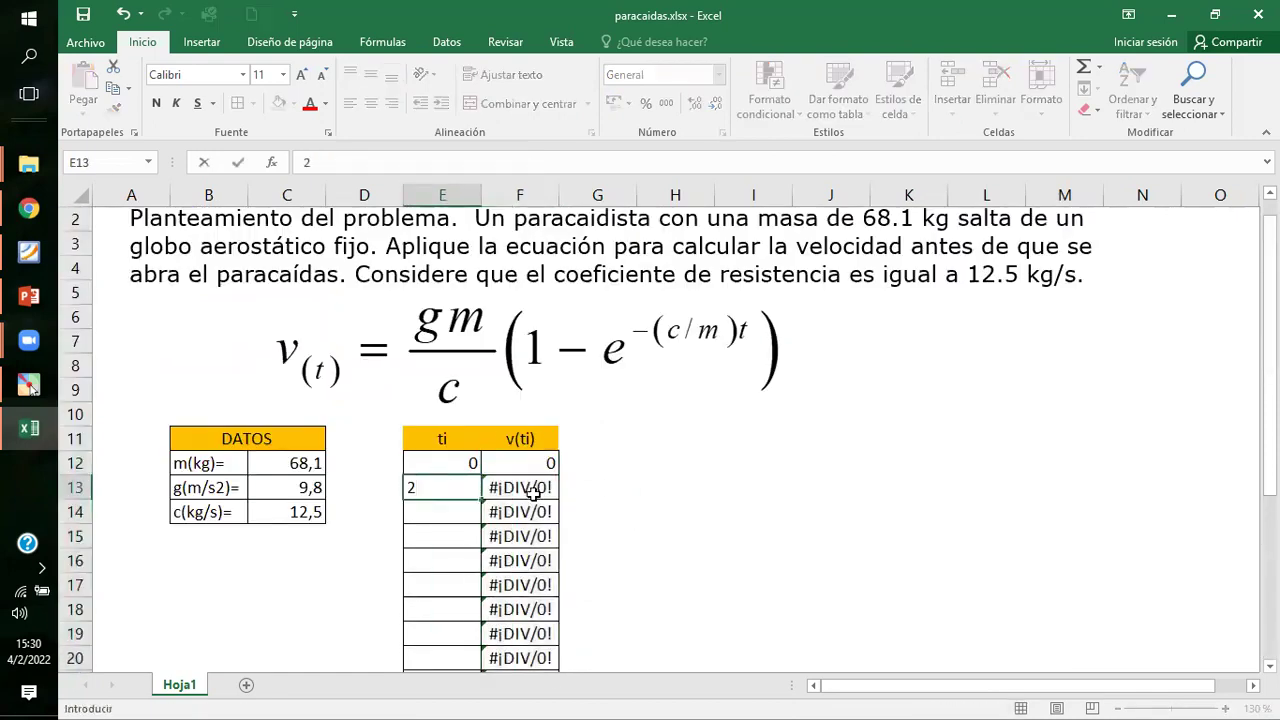
pyautogui.press('Return')
pyautogui.write('4')
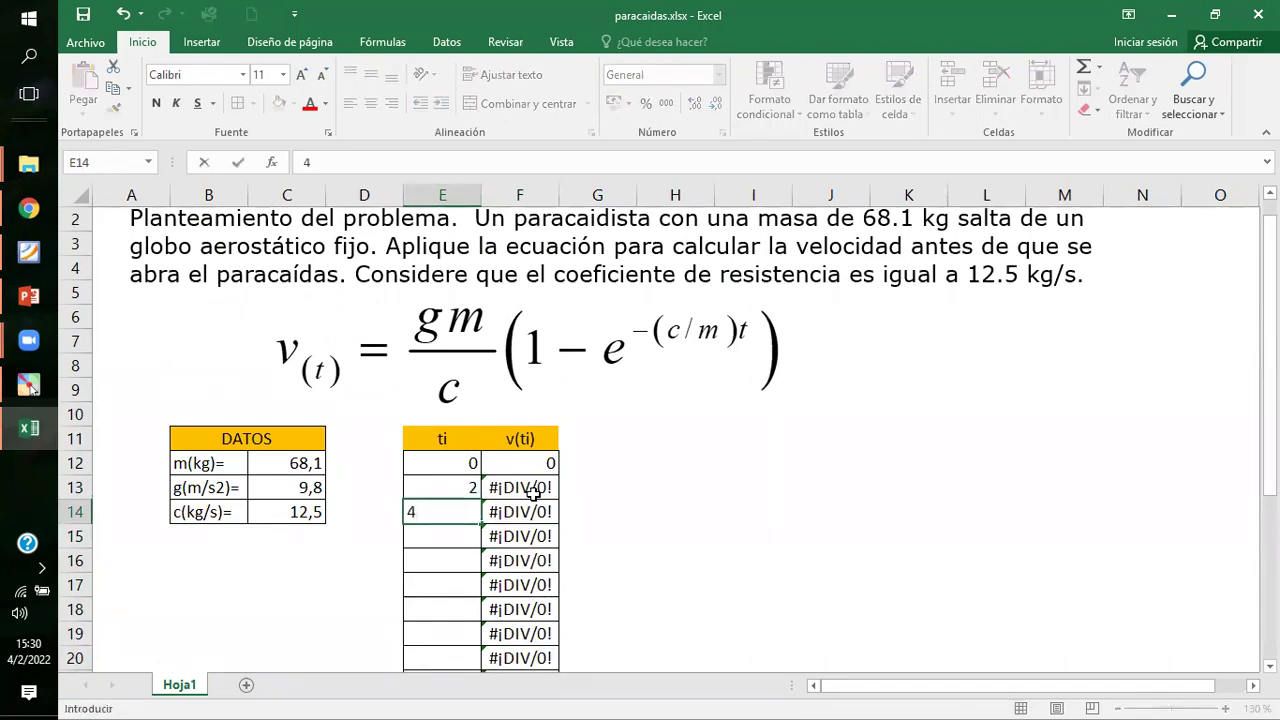
pyautogui.press('Return')
pyautogui.moveTo(471, 488); pyautogui.dragTo(472, 590)
pyautogui.scroll(5, 600, 520)
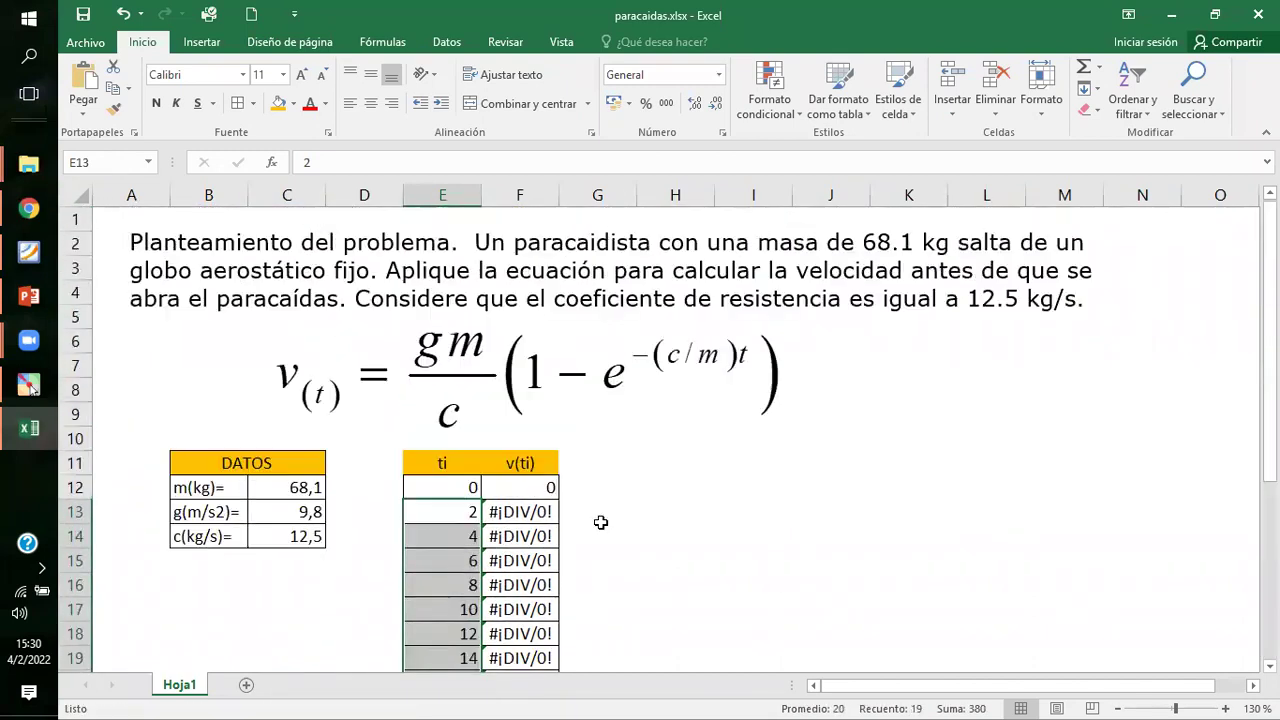
# Edit the formula in F12 to lock the rows of its leading references as C$13*C$12/C$14.
pyautogui.scroll(-2, 600, 520)
pyautogui.scroll(1, 571, 417)
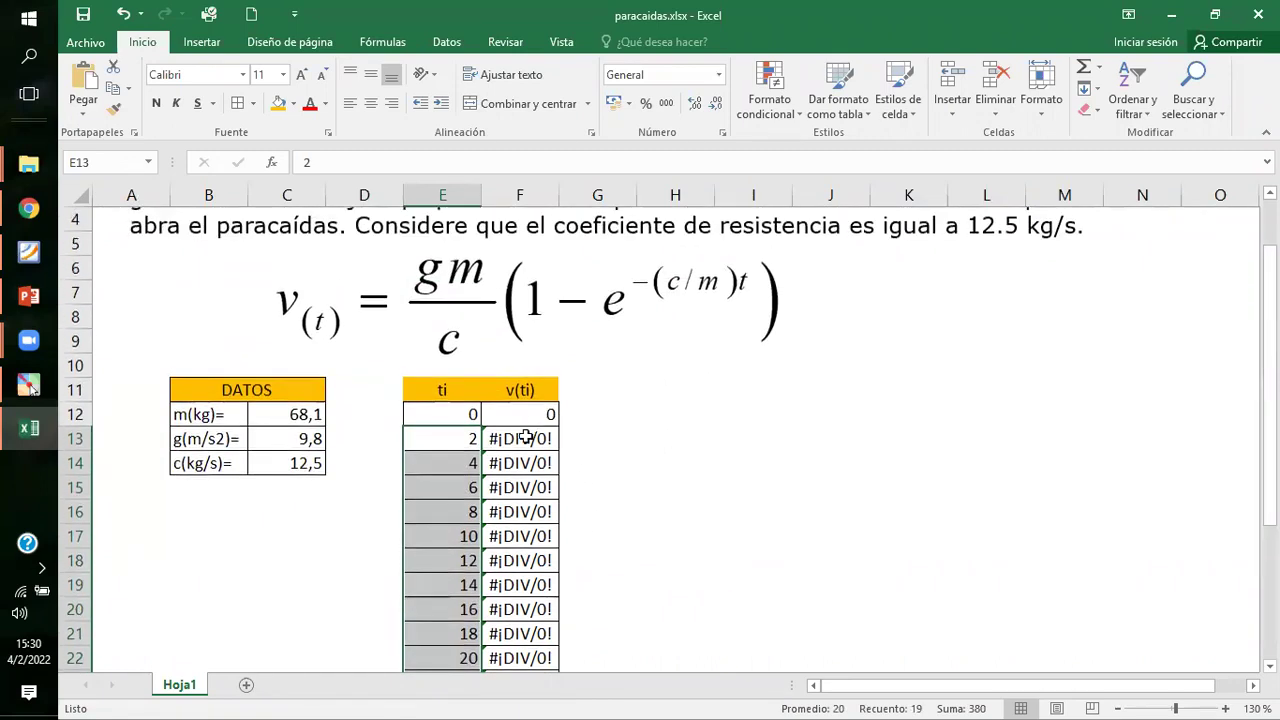
pyautogui.click(530, 436)
pyautogui.click(537, 415)
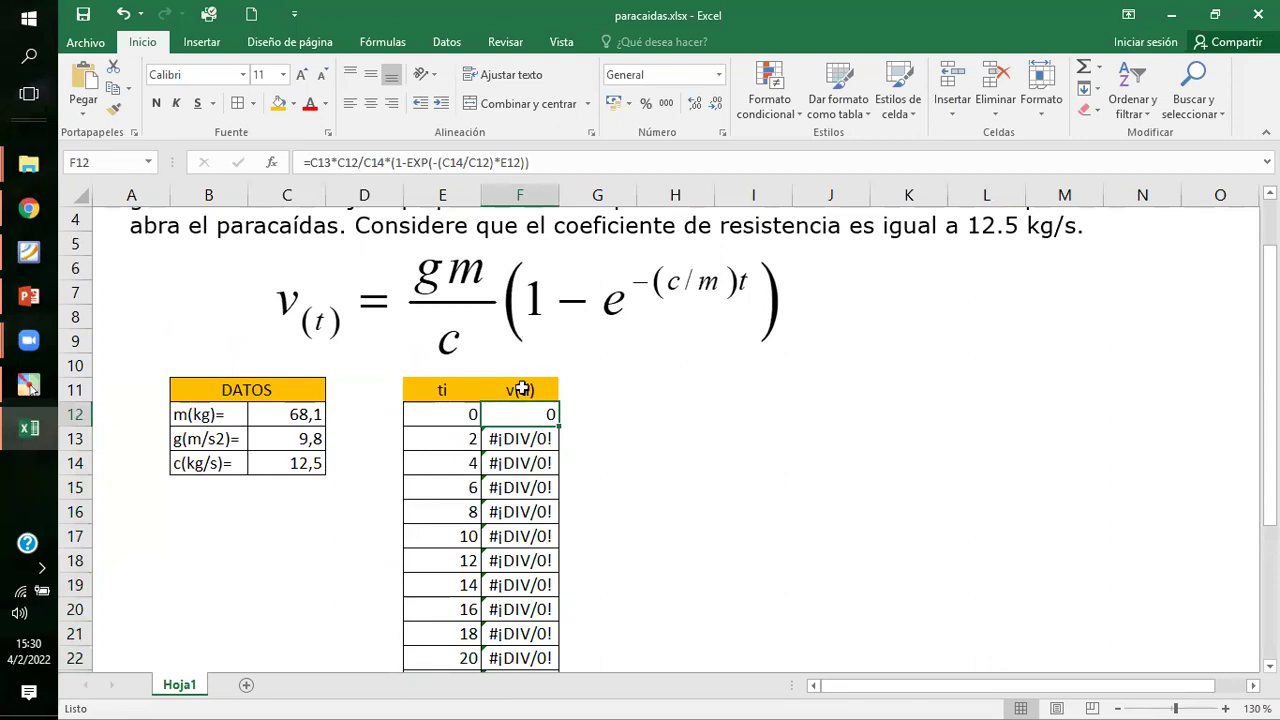
pyautogui.doubleClick(522, 409)
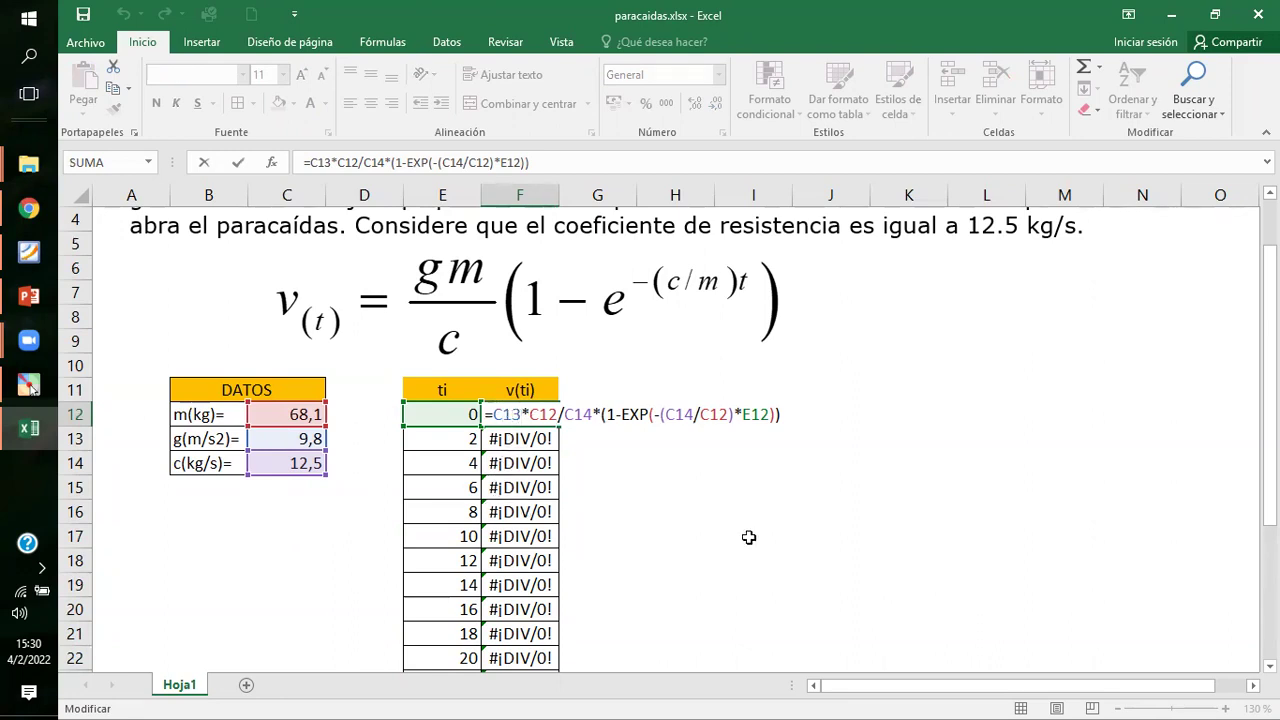
pyautogui.write('$13*C')
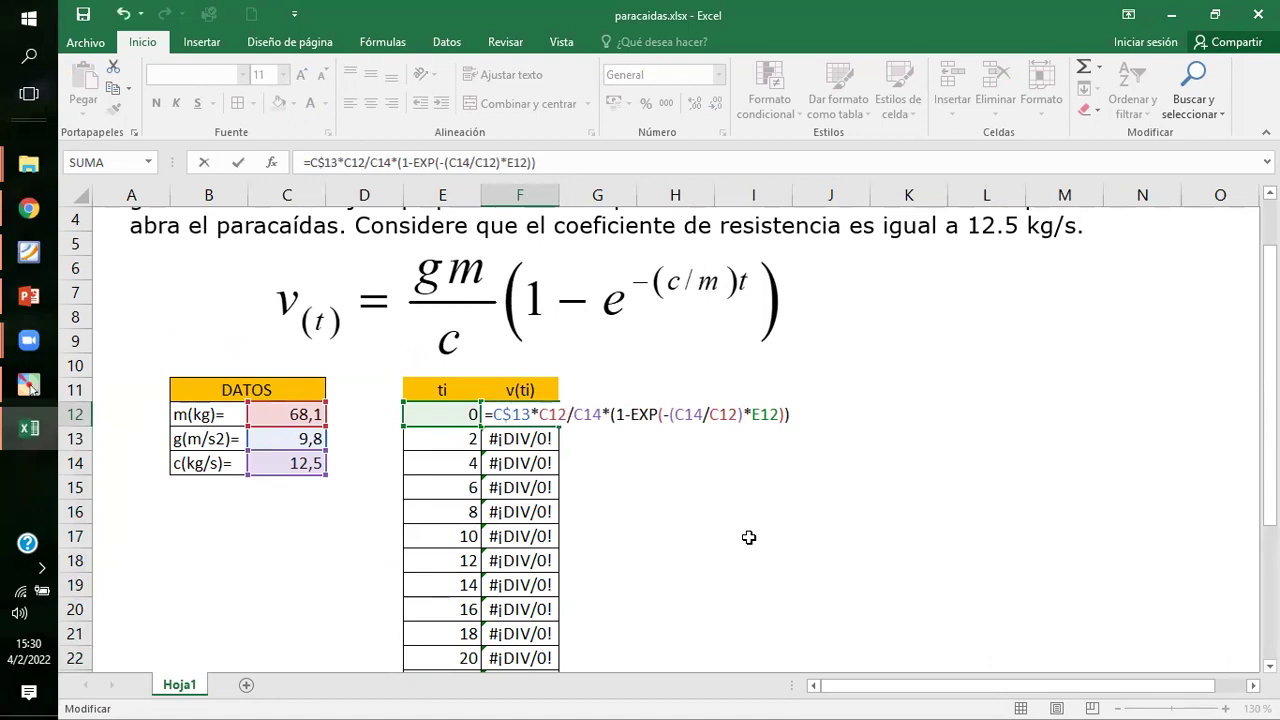
pyautogui.write('$')
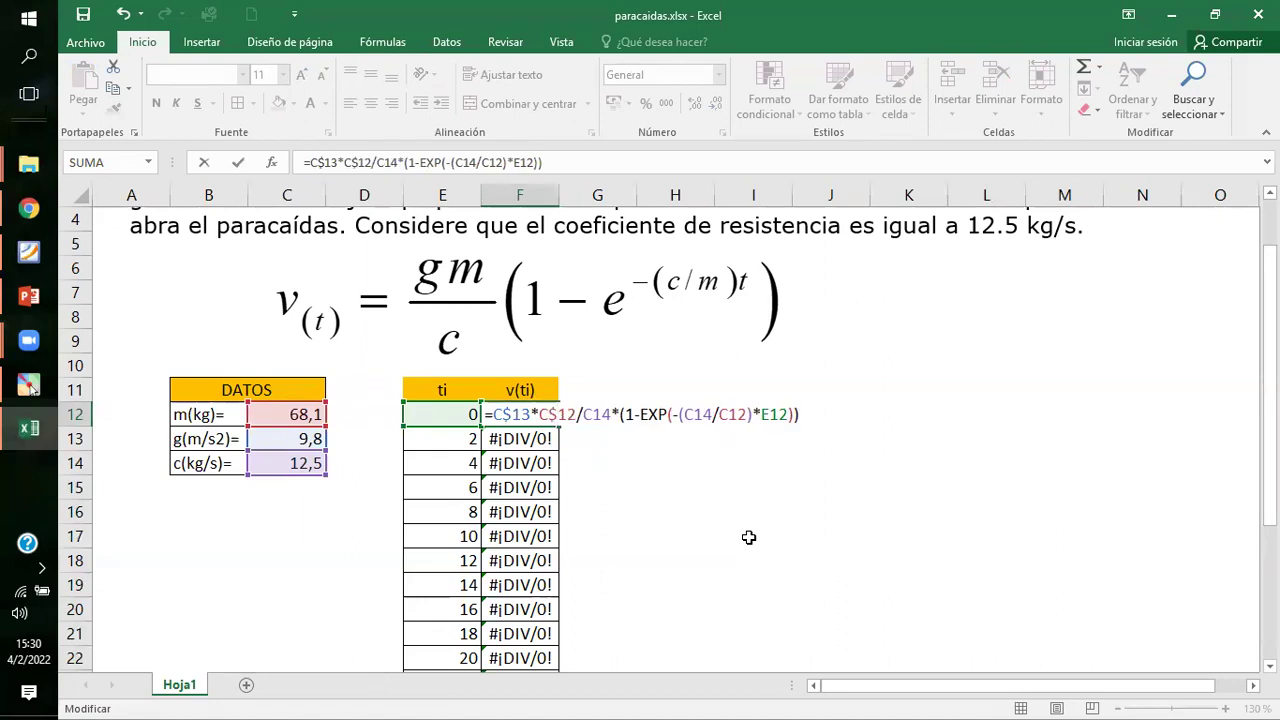
pyautogui.press('Right')
pyautogui.press('Right')
pyautogui.write('$')
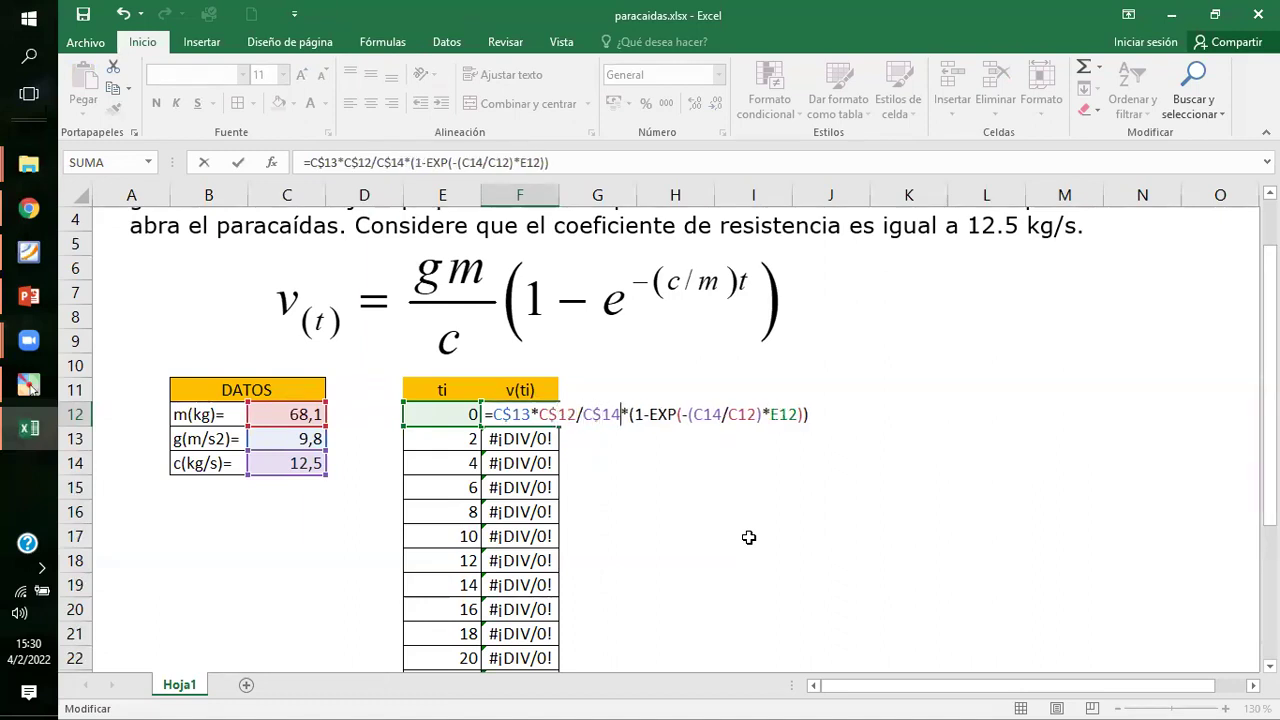
# Lock the rows of the references inside the exponential of F12 as C$14/C$12, keep E12 relative, and commit the formula.
pyautogui.press('Right')
pyautogui.press('Right')
pyautogui.press('Right')
pyautogui.press('Right')
pyautogui.press('Right')
pyautogui.press('Right')
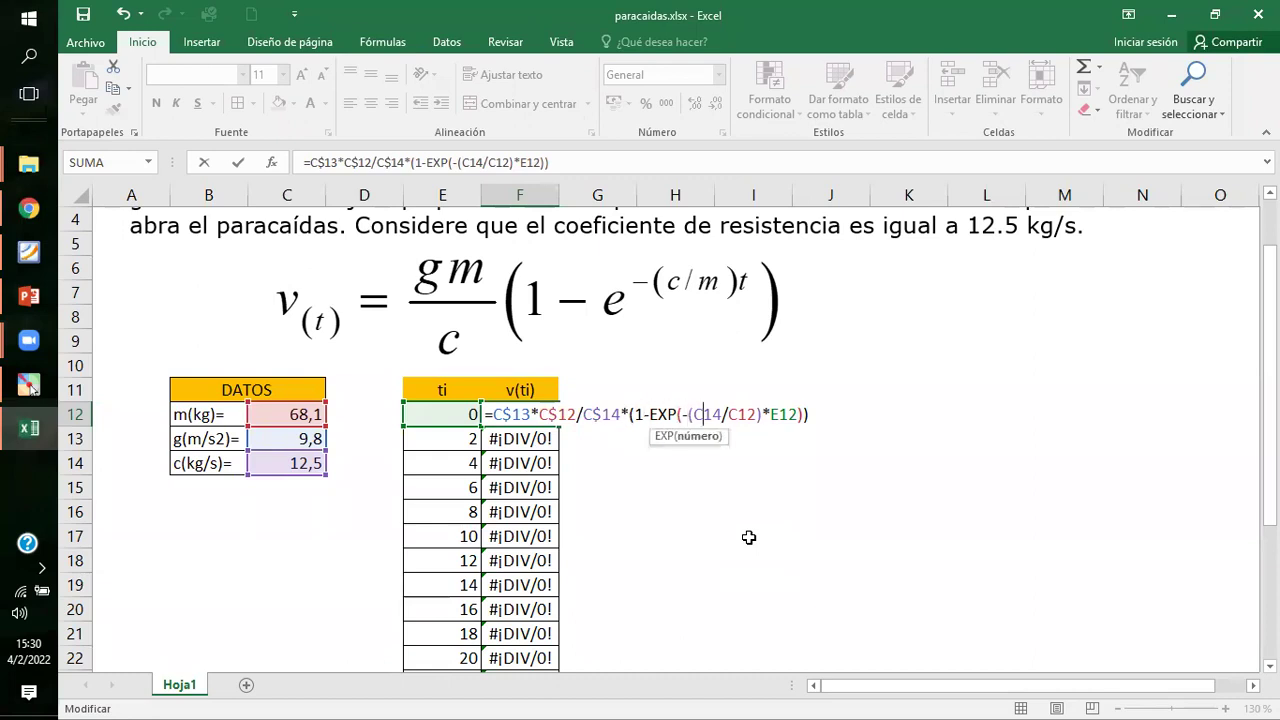
pyautogui.press('Right')
pyautogui.press('Right')
pyautogui.write('$13*C')
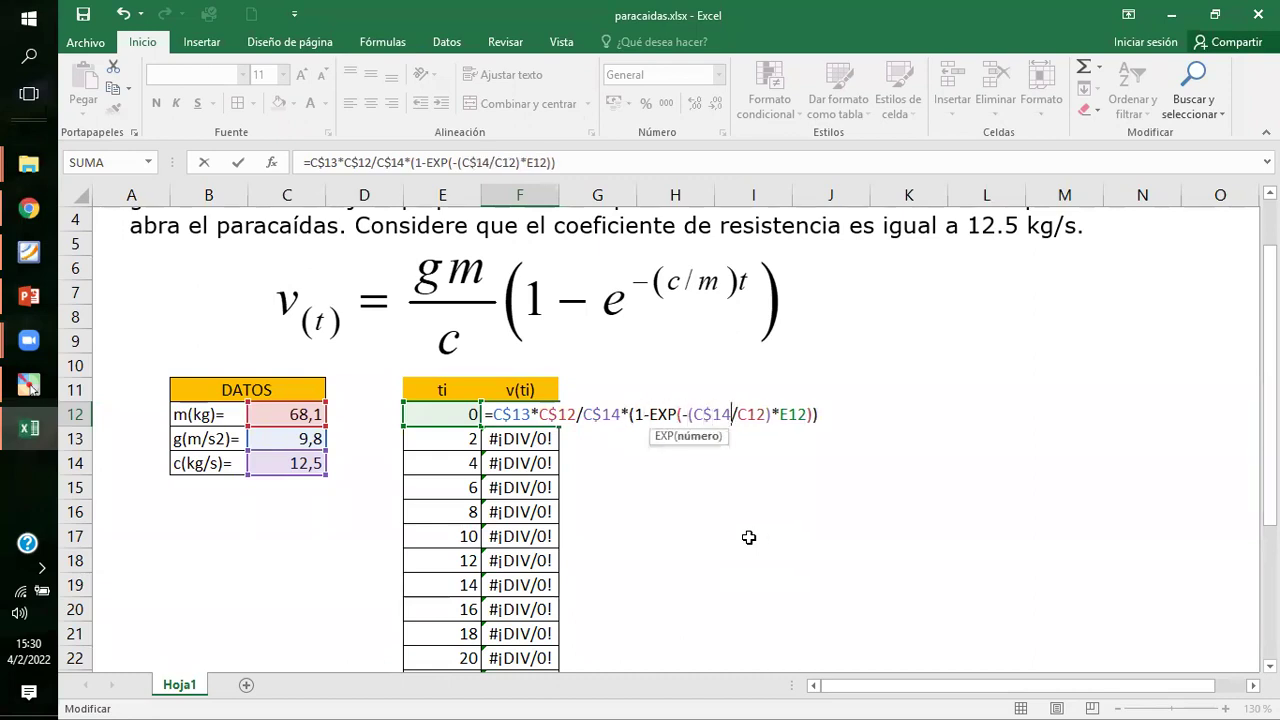
pyautogui.write('$')
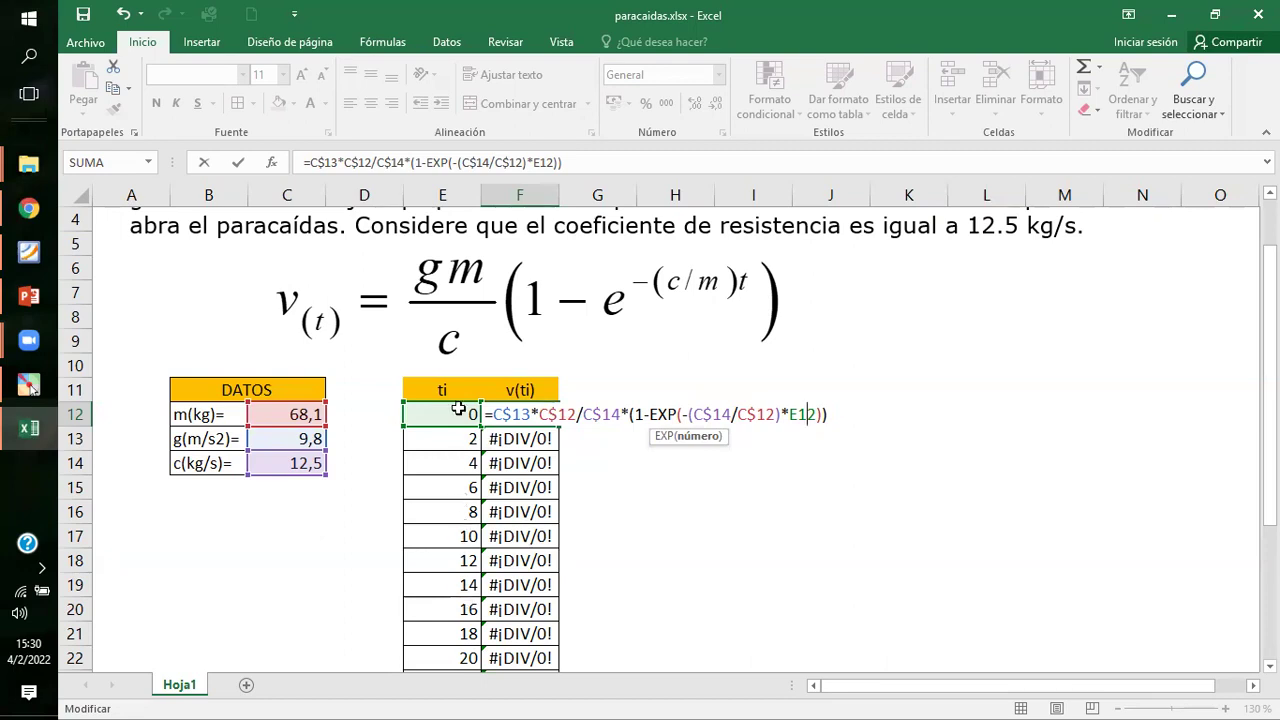
pyautogui.press('Return')
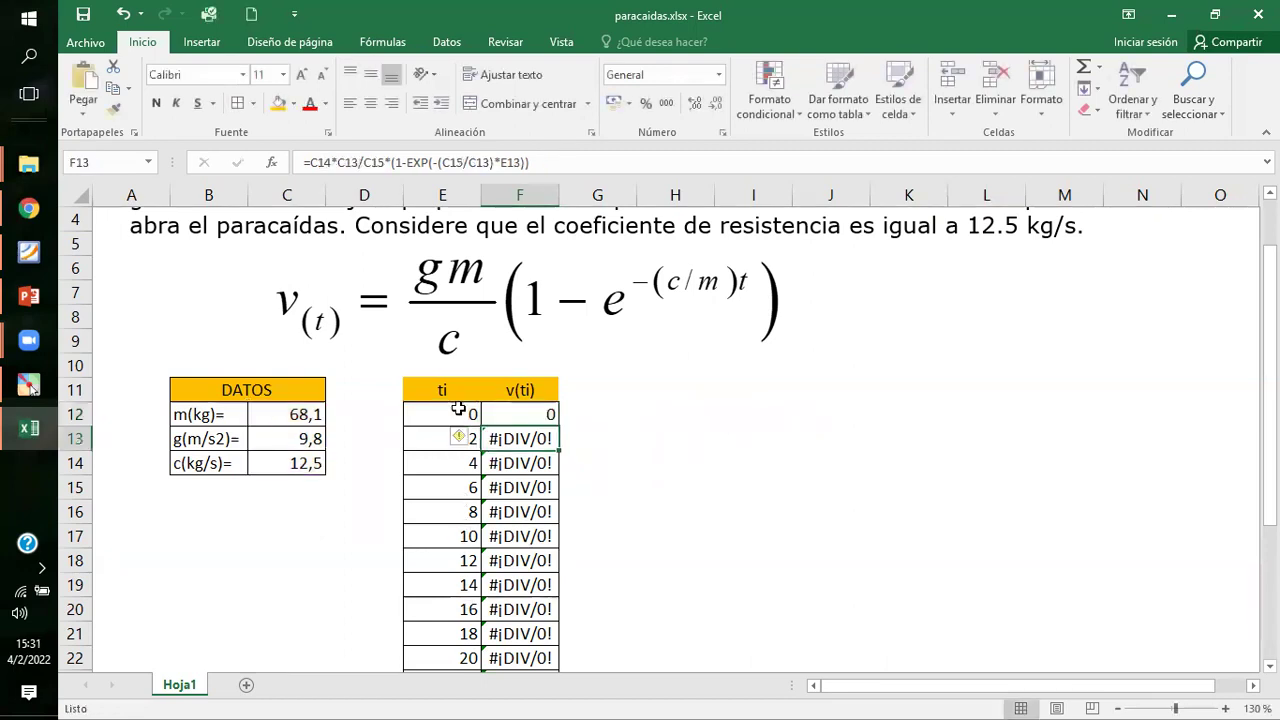
# Fill the corrected velocity formula with locked rows from F12 down to F31.
pyautogui.click(510, 415)
pyautogui.moveTo(559, 426); pyautogui.dragTo(546, 617)
pyautogui.scroll(1, 621, 511)
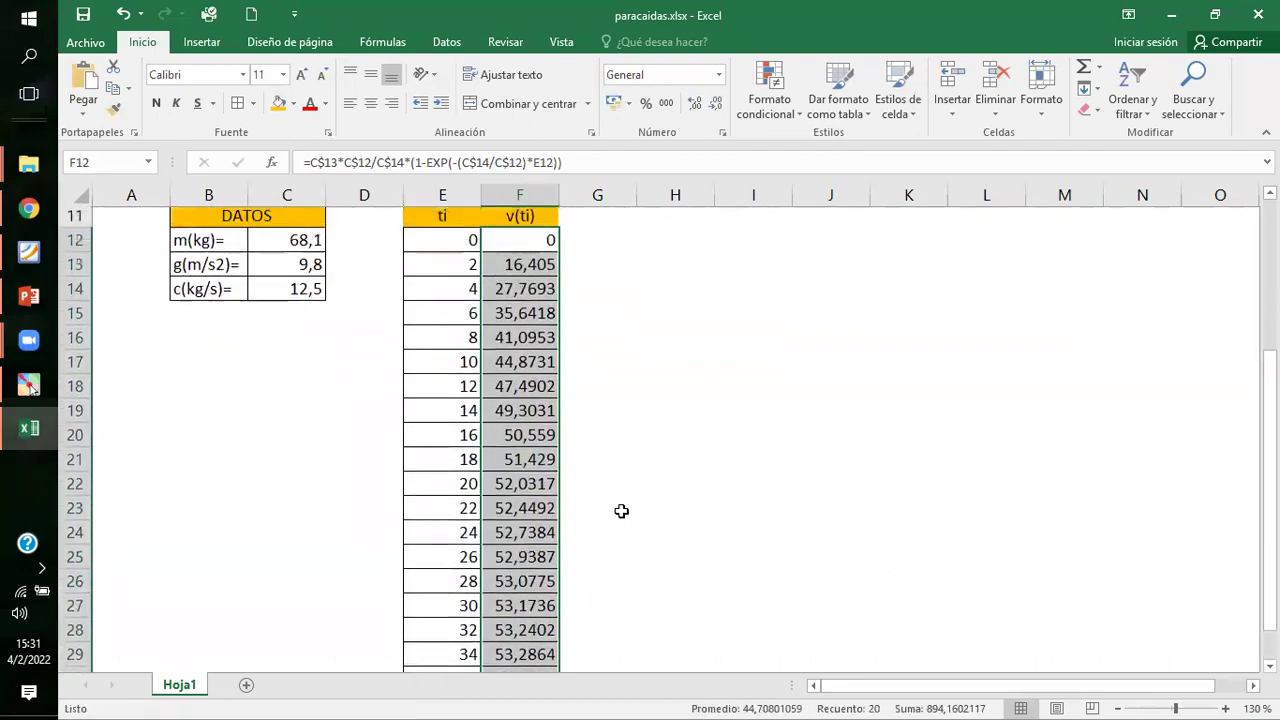
pyautogui.scroll(1, 621, 511)
pyautogui.click(645, 481)
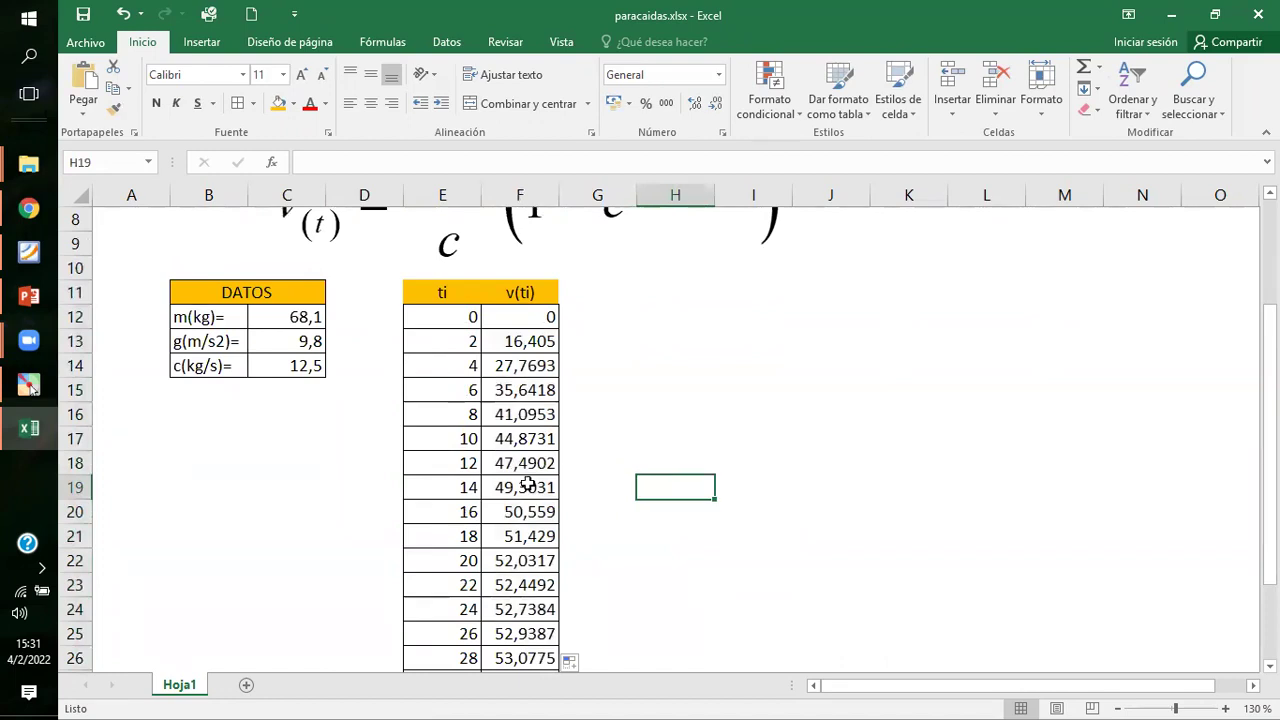
# Switch to the PowerPoint presentation and copy the picture of the time and velocity table on slide 31.
pyautogui.click(44, 296)
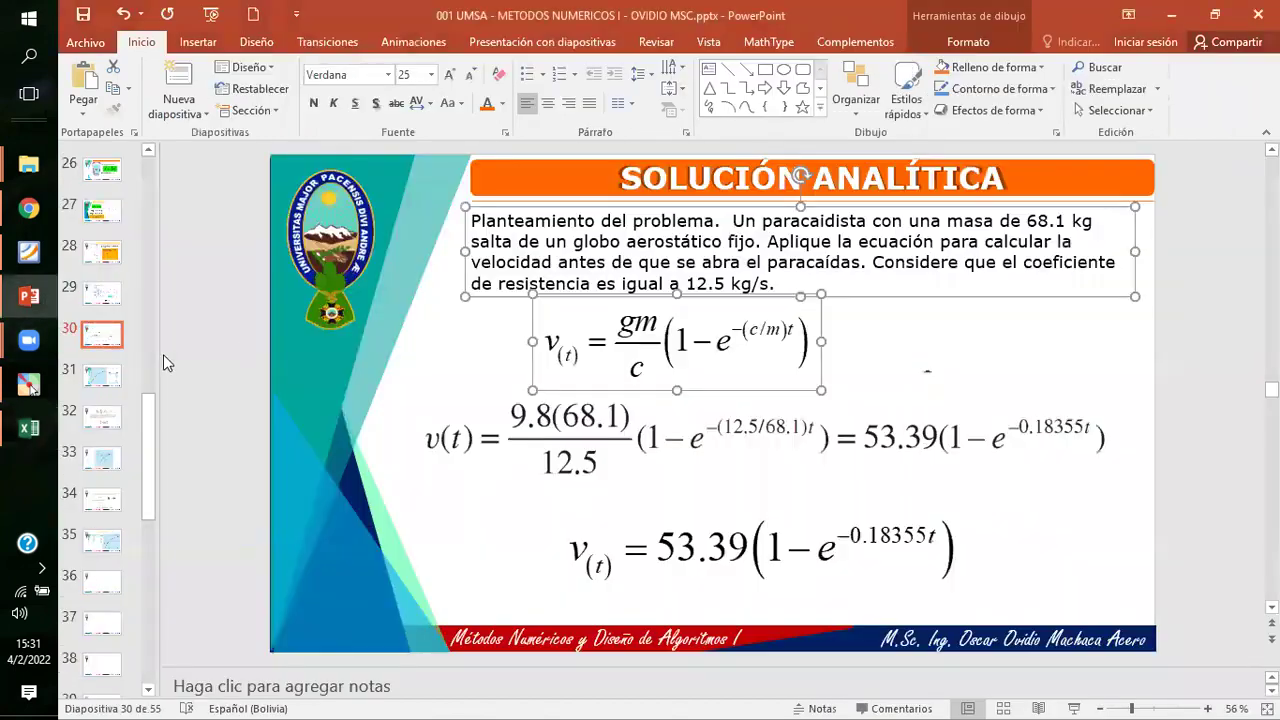
pyautogui.scroll(-1, 442, 455)
pyautogui.scroll(-2, 442, 455)
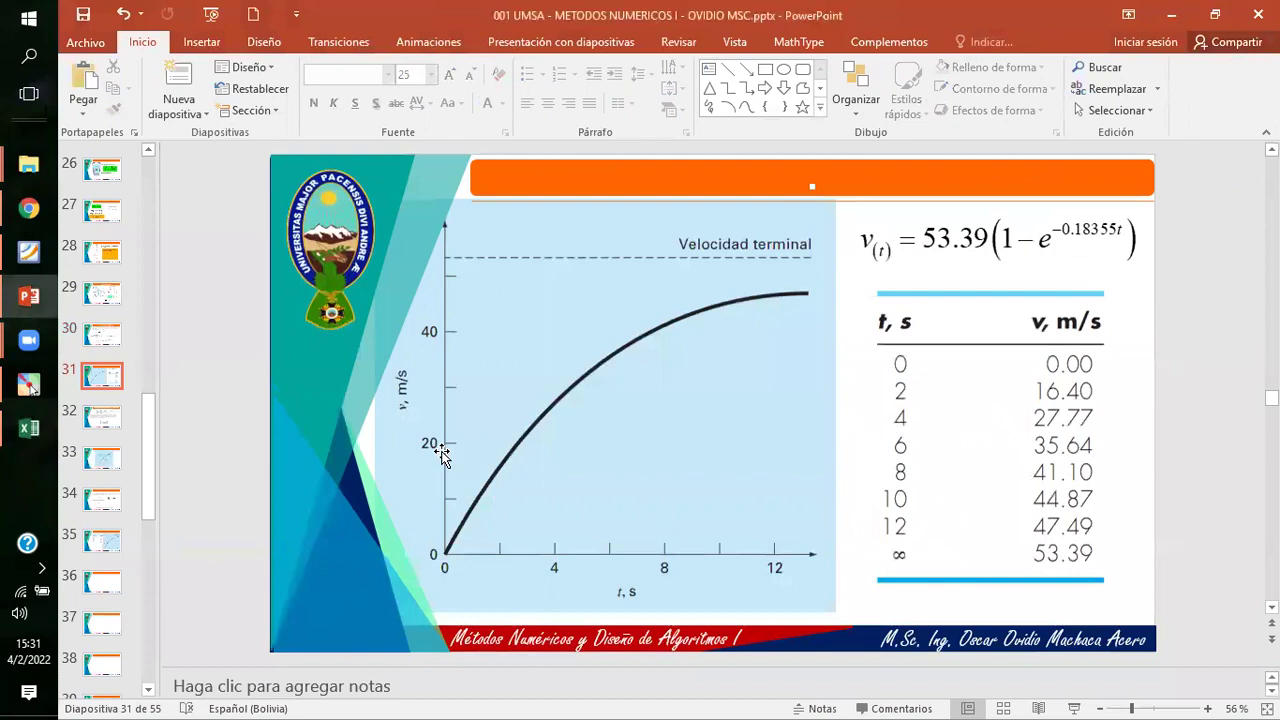
pyautogui.click(1006, 421)
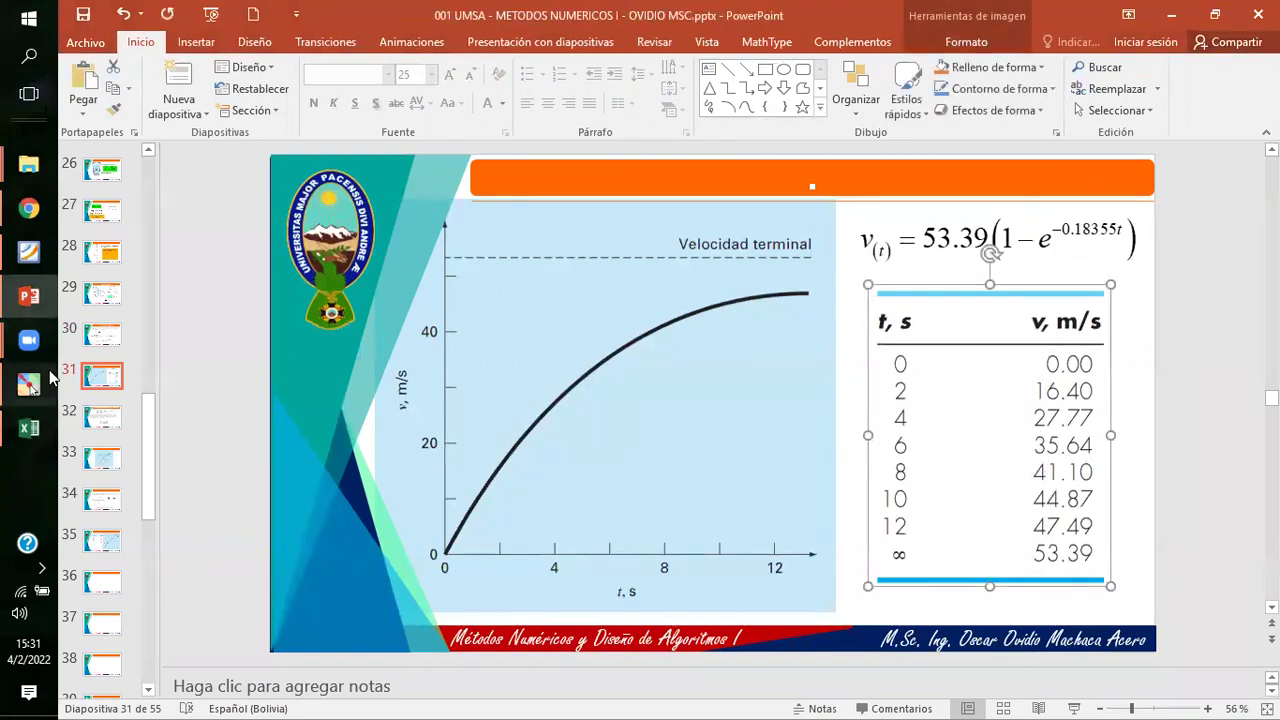
# Switch back to the Excel workbook and paste the table picture at cell G17.
pyautogui.click(29, 428)
pyautogui.click(614, 447)
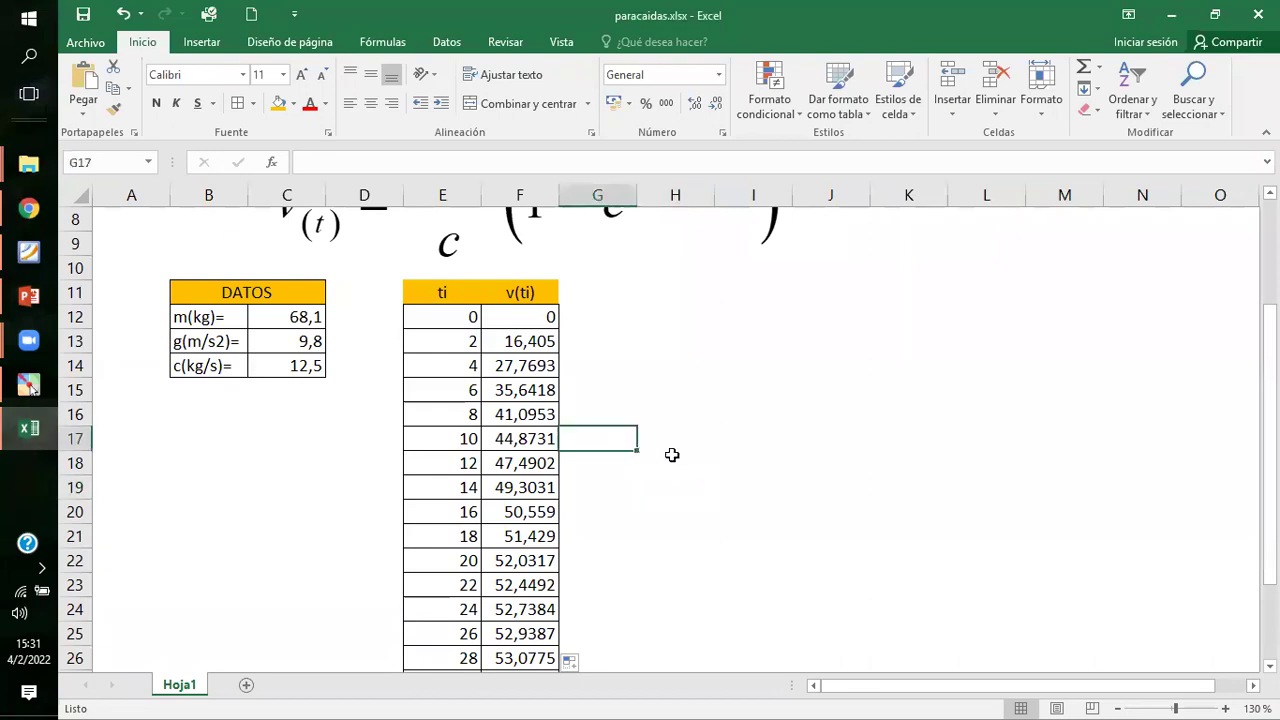
pyautogui.hotkey('ctrl', 'v')
# Shrink the pasted table picture and place it beside the v(ti) column, spanning about G10 to I19.
pyautogui.moveTo(634, 449); pyautogui.dragTo(643, 294)
pyautogui.moveTo(575, 269); pyautogui.dragTo(818, 570)
pyautogui.moveTo(920, 608); pyautogui.dragTo(736, 309)
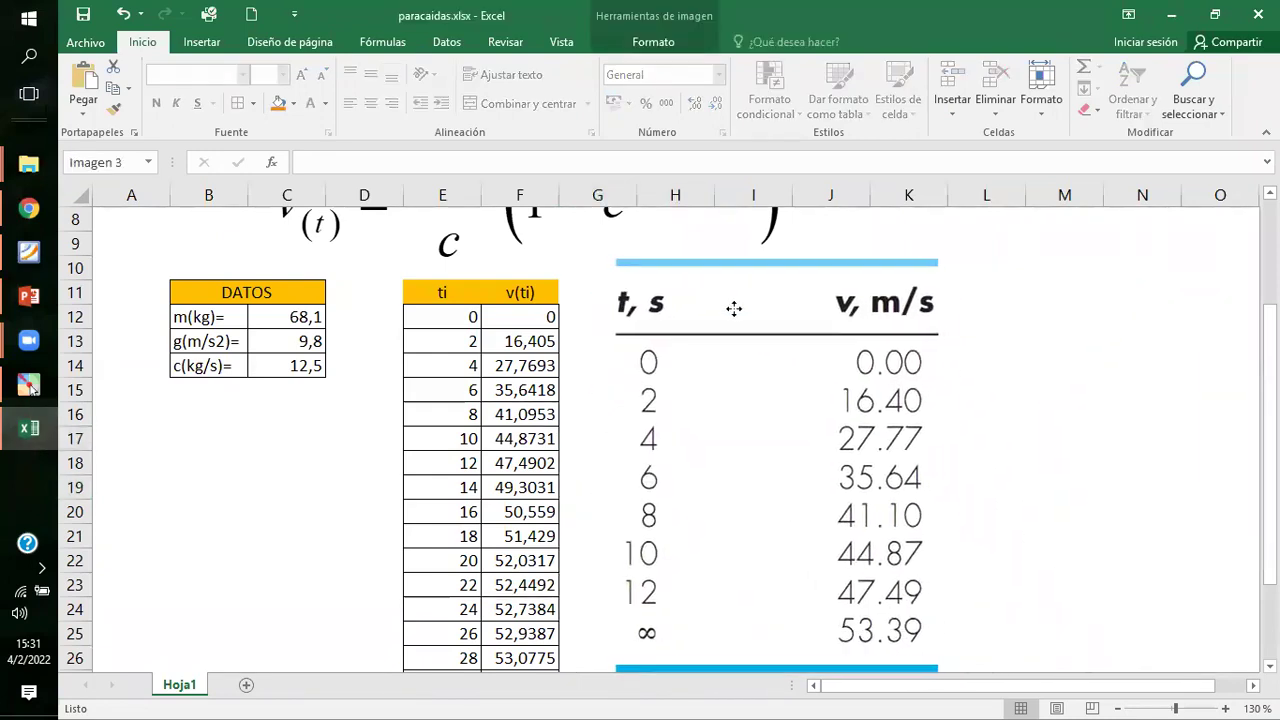
pyautogui.moveTo(586, 257); pyautogui.dragTo(740, 430)
pyautogui.moveTo(826, 526); pyautogui.dragTo(660, 337)
pyautogui.click(906, 361)
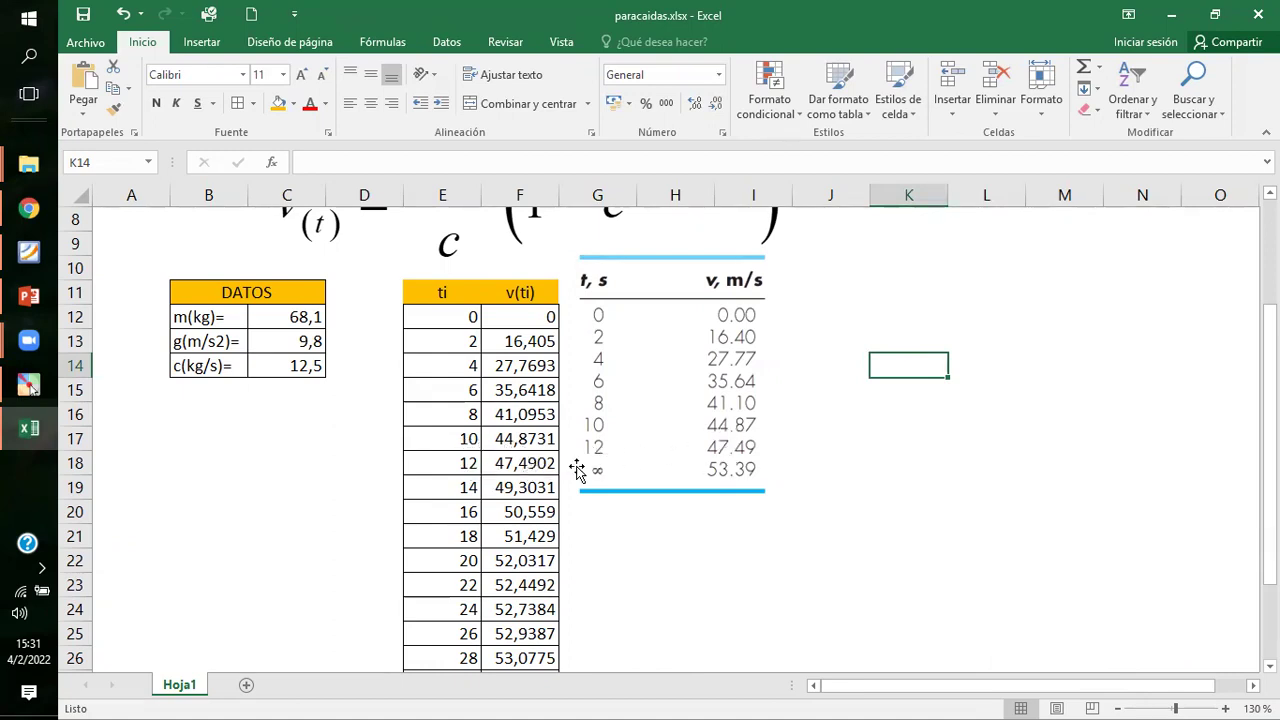
# Compare the calculated velocities with the pasted table and review how they evolve down to row 31.
pyautogui.click(540, 468)
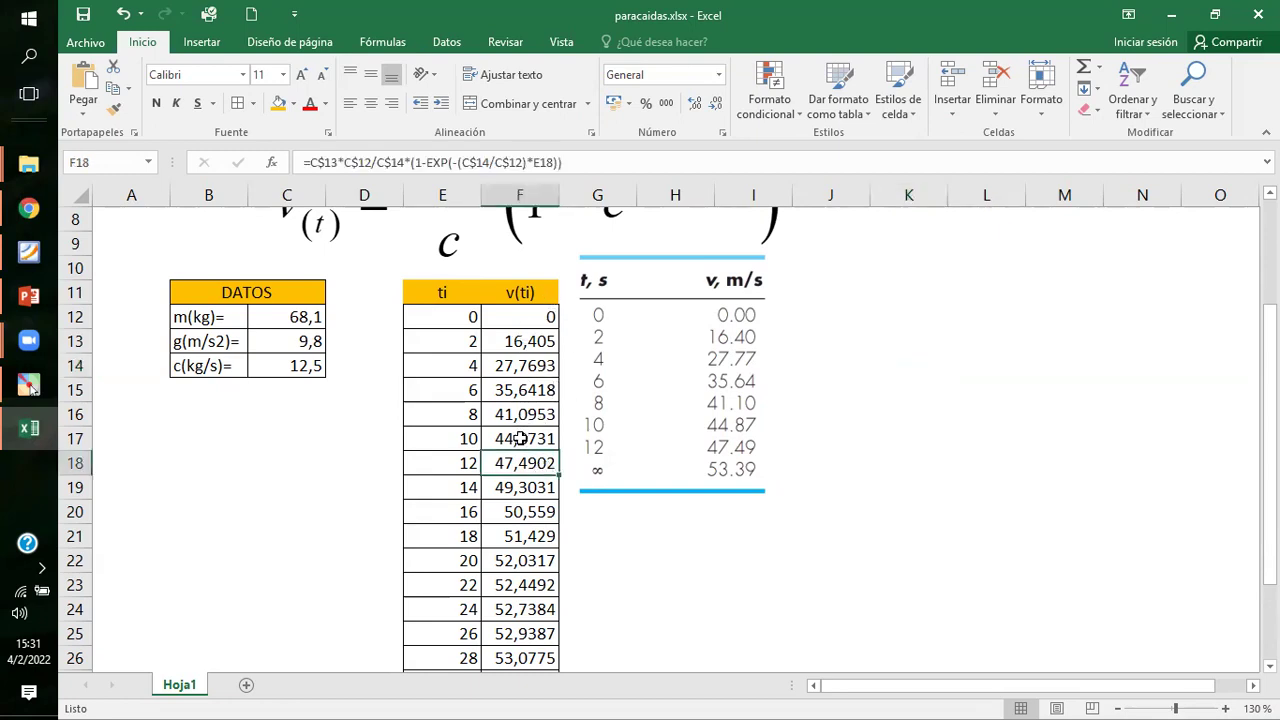
pyautogui.scroll(-2, 525, 478)
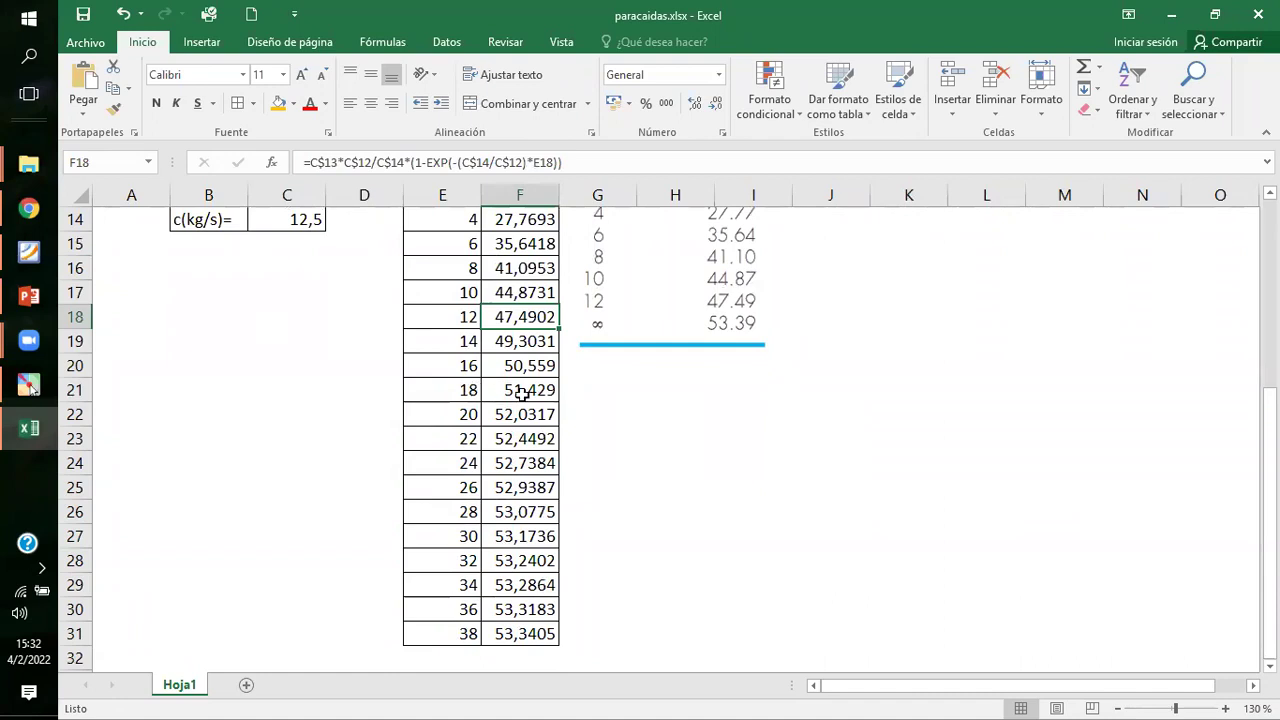
pyautogui.scroll(-1, 493, 435)
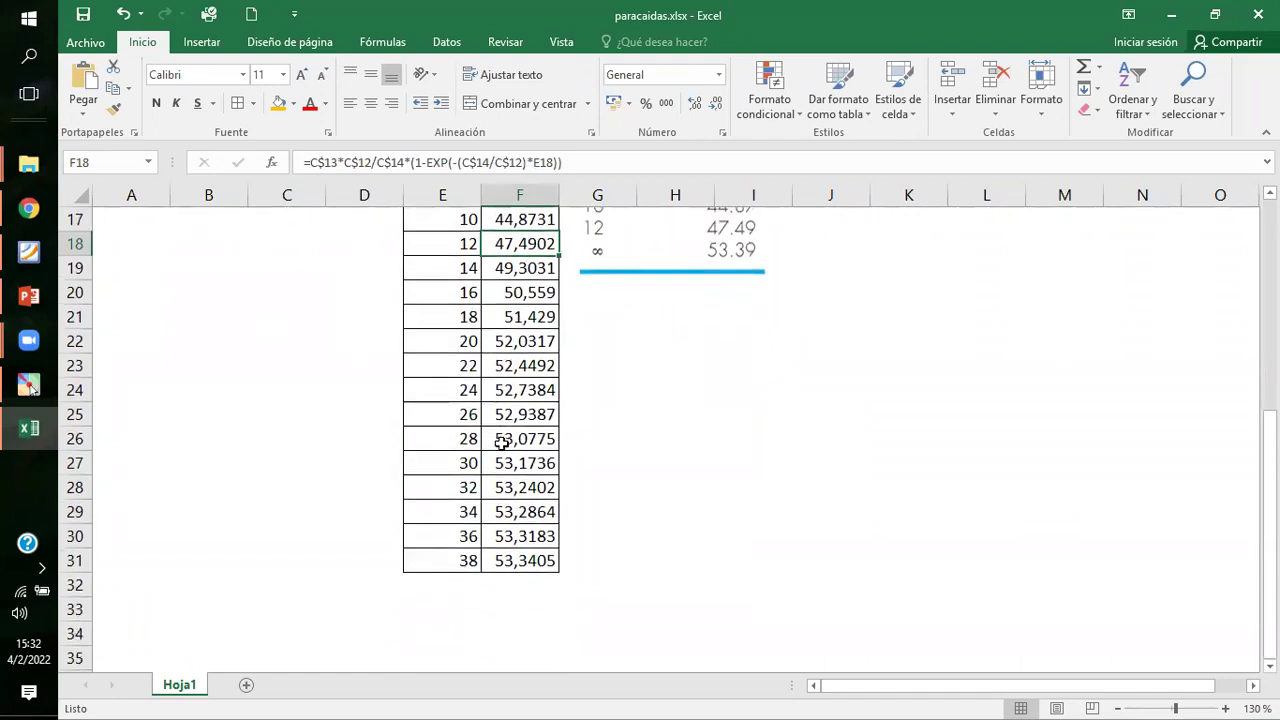
pyautogui.scroll(1, 524, 467)
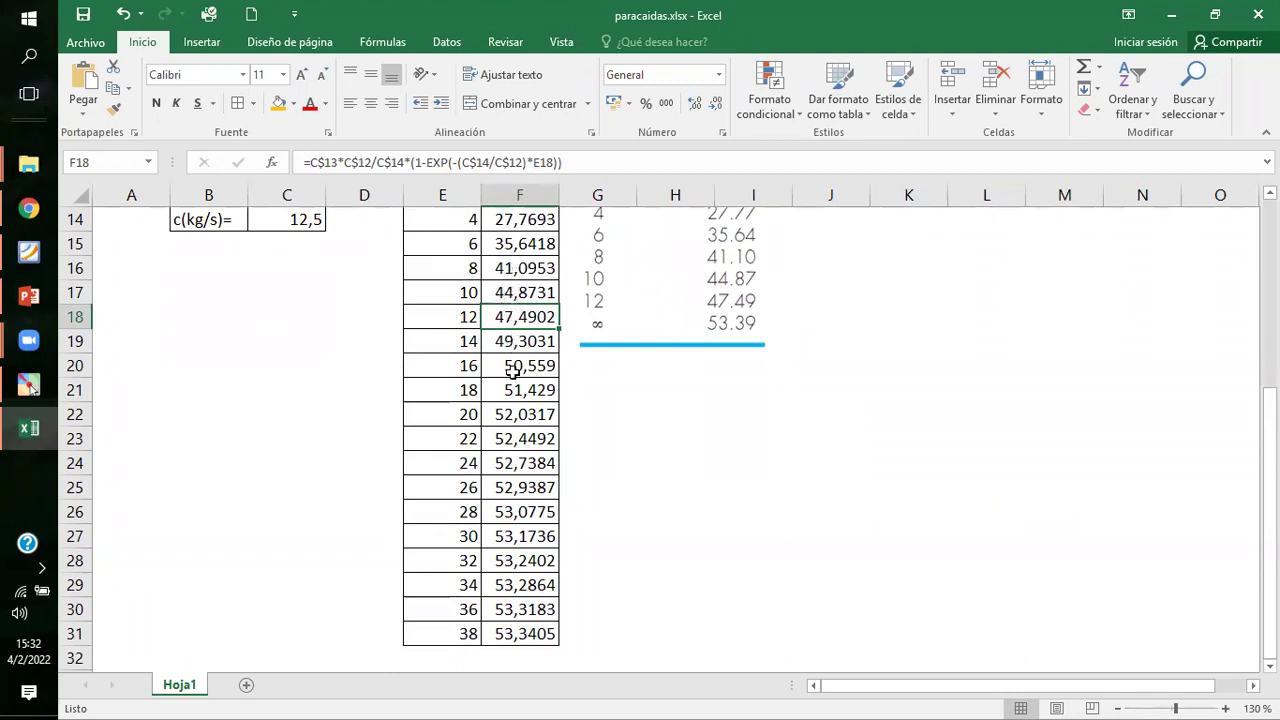
pyautogui.scroll(-2, 536, 510)
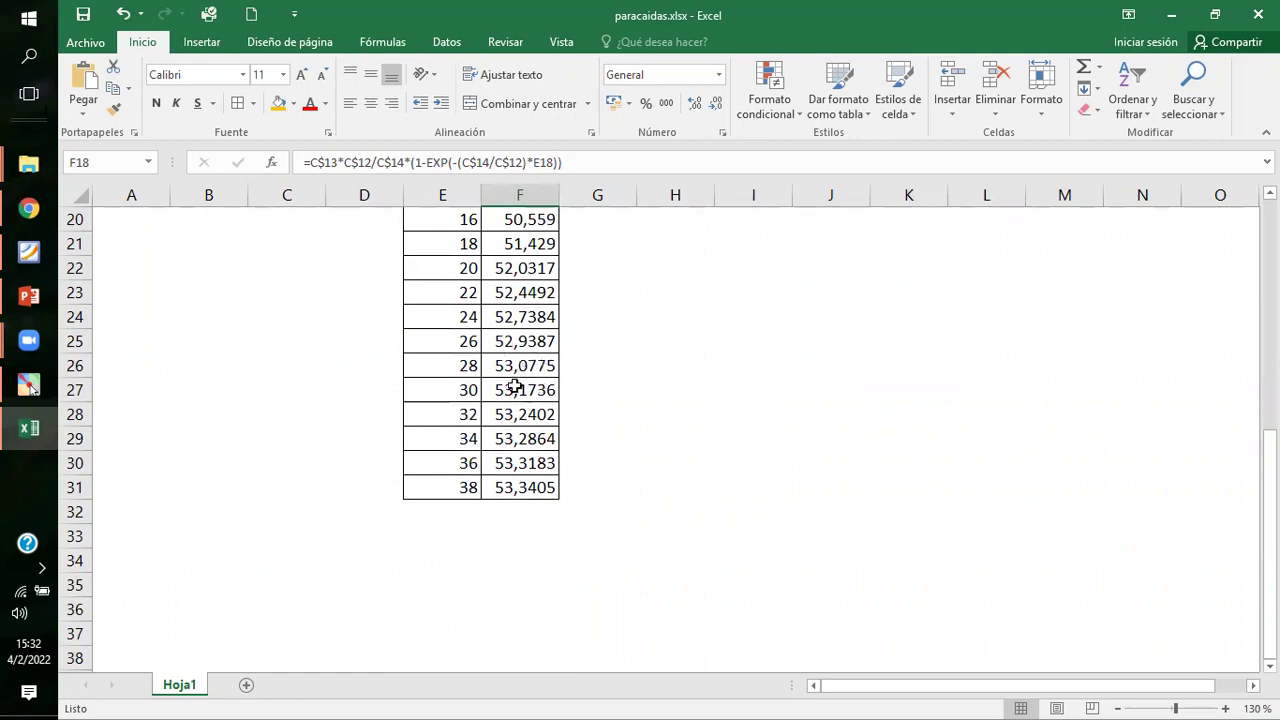
# Fill the last time value in E31 down the ti column to E45.
pyautogui.scroll(-2, 462, 482)
pyautogui.click(453, 338)
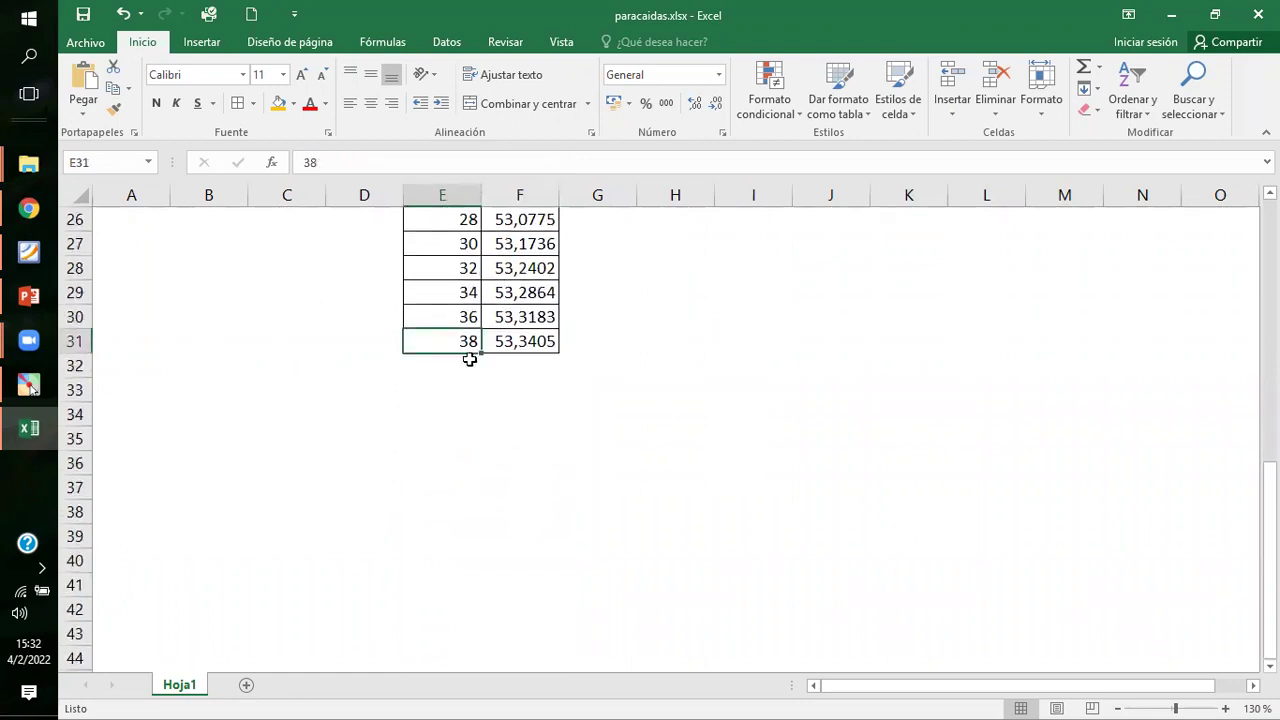
pyautogui.moveTo(481, 347); pyautogui.dragTo(467, 612)
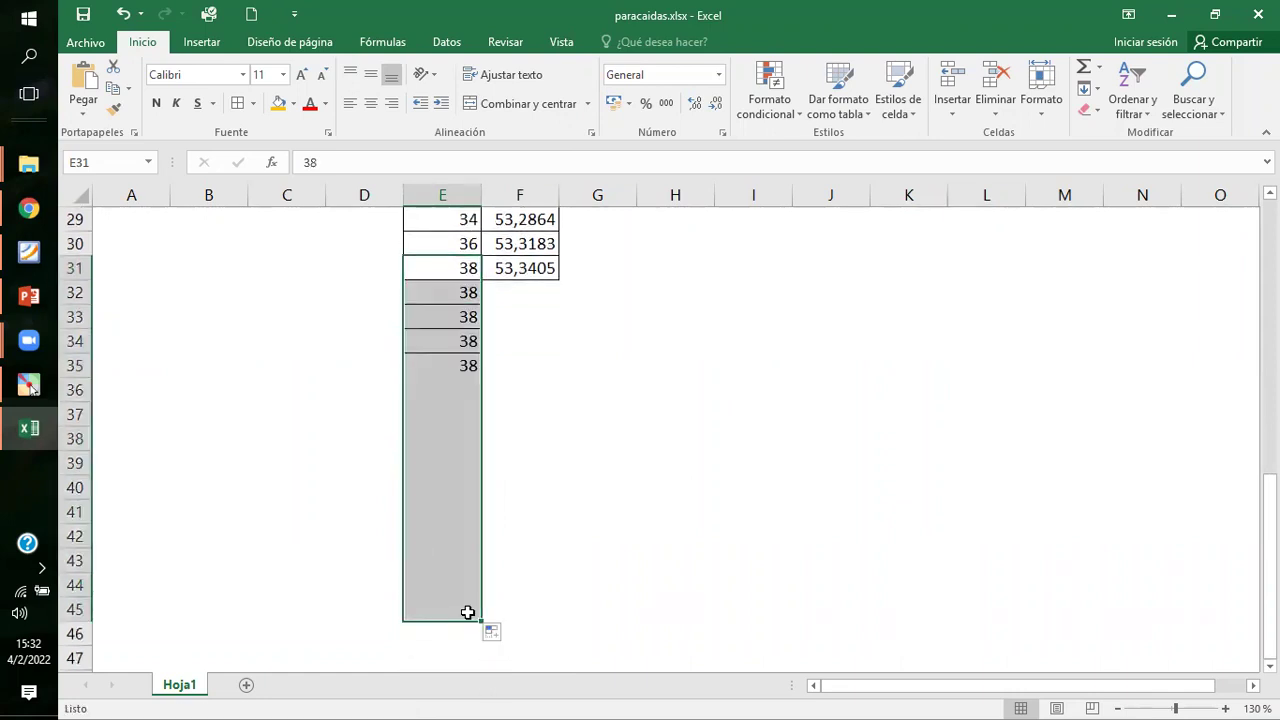
# Fill the velocity formula from F31 down to F45 and continue the ti series in increments of 2 down to E45.
pyautogui.click(522, 270)
pyautogui.moveTo(561, 282); pyautogui.dragTo(537, 626)
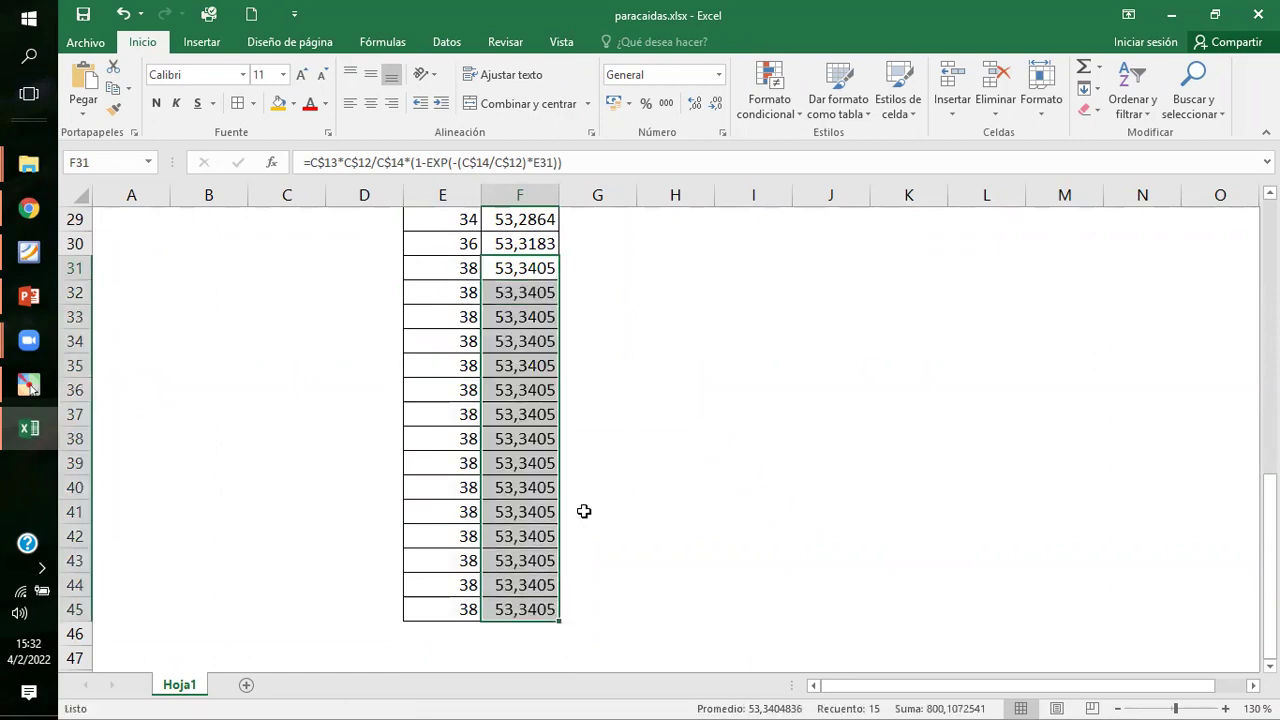
pyautogui.scroll(2, 477, 397)
pyautogui.moveTo(466, 366); pyautogui.dragTo(490, 608)
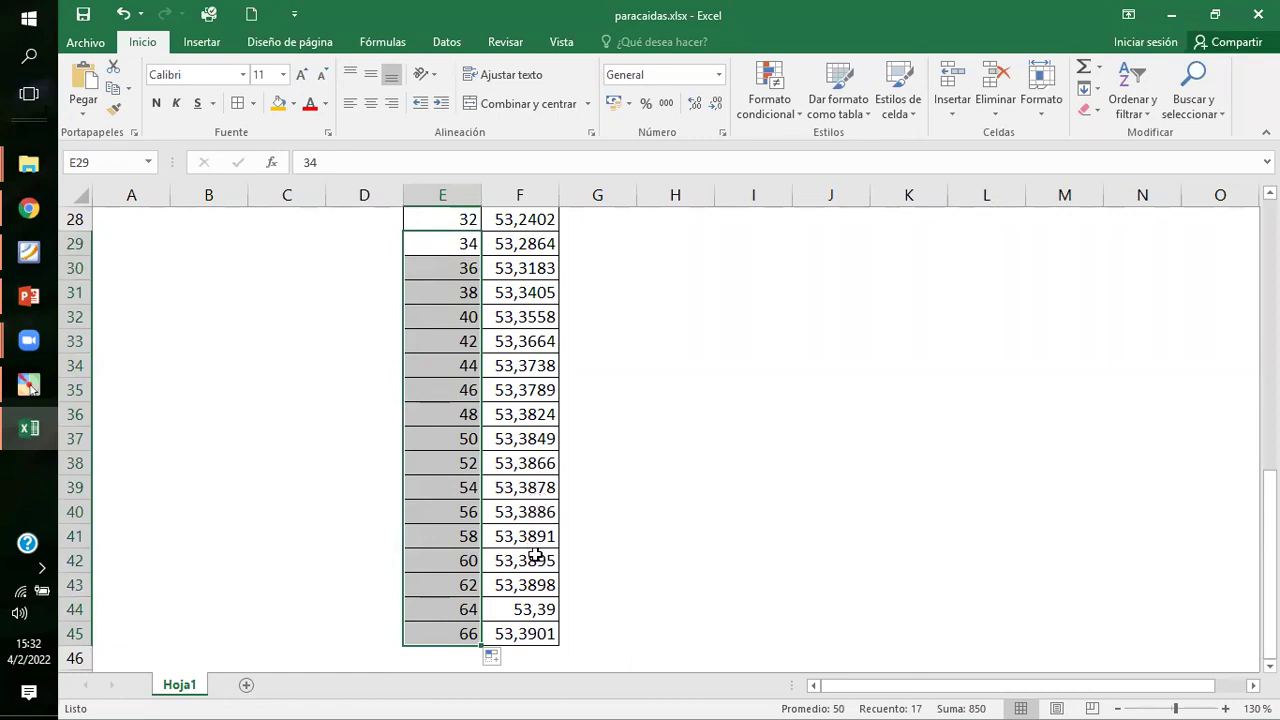
# Extend the ti series in increments of 2 down to E80 and fill the velocity formula down to F80.
pyautogui.scroll(-3, 481, 492)
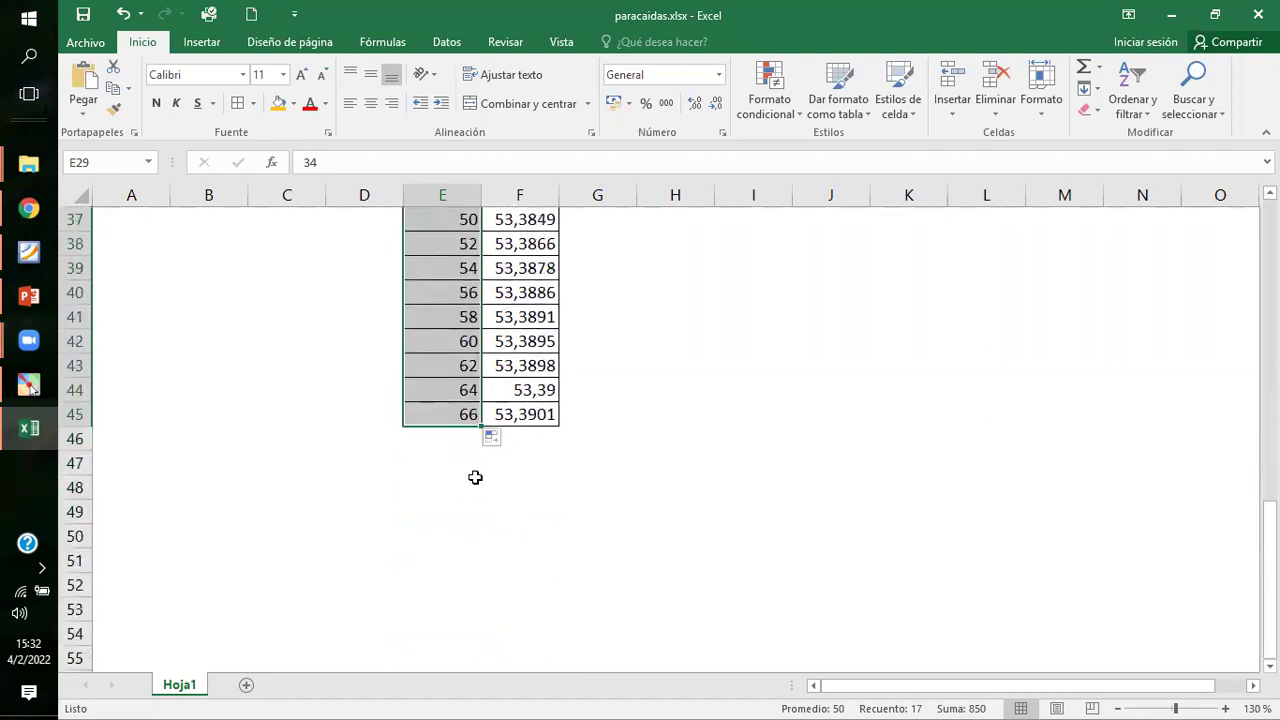
pyautogui.moveTo(471, 397); pyautogui.dragTo(500, 649)
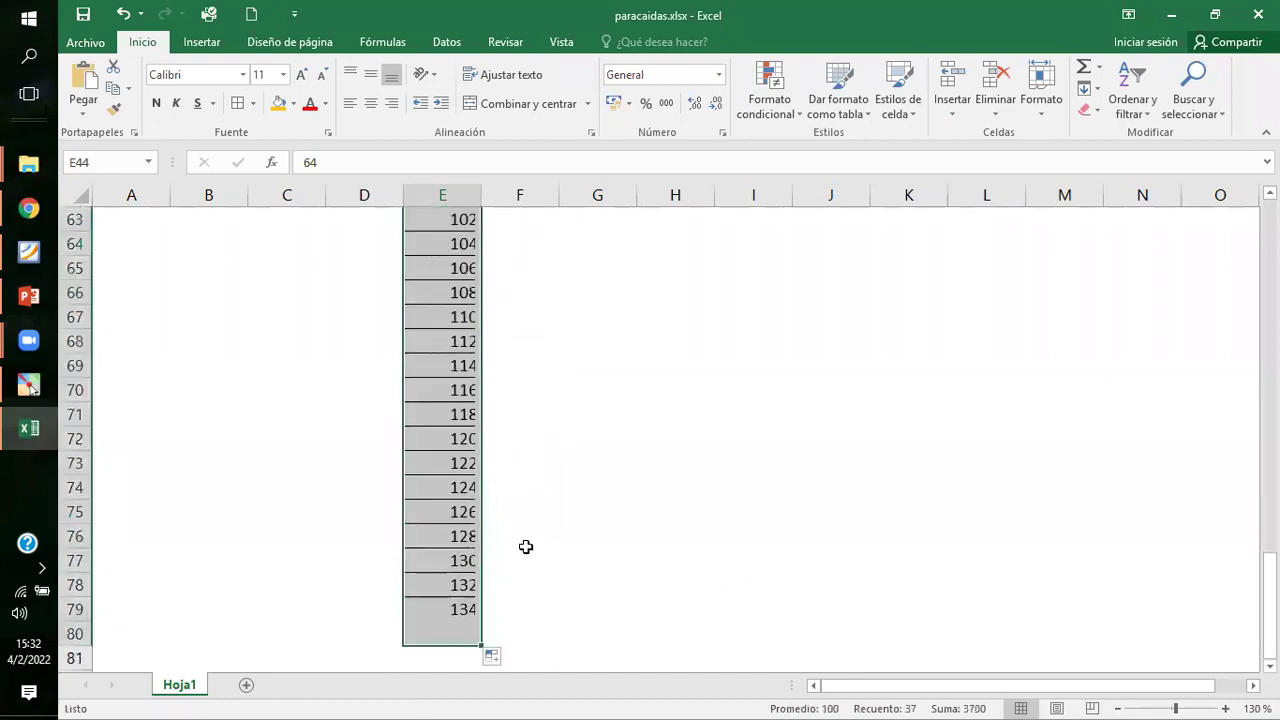
pyautogui.scroll(7, 535, 526)
pyautogui.scroll(3, 535, 526)
pyautogui.click(534, 512)
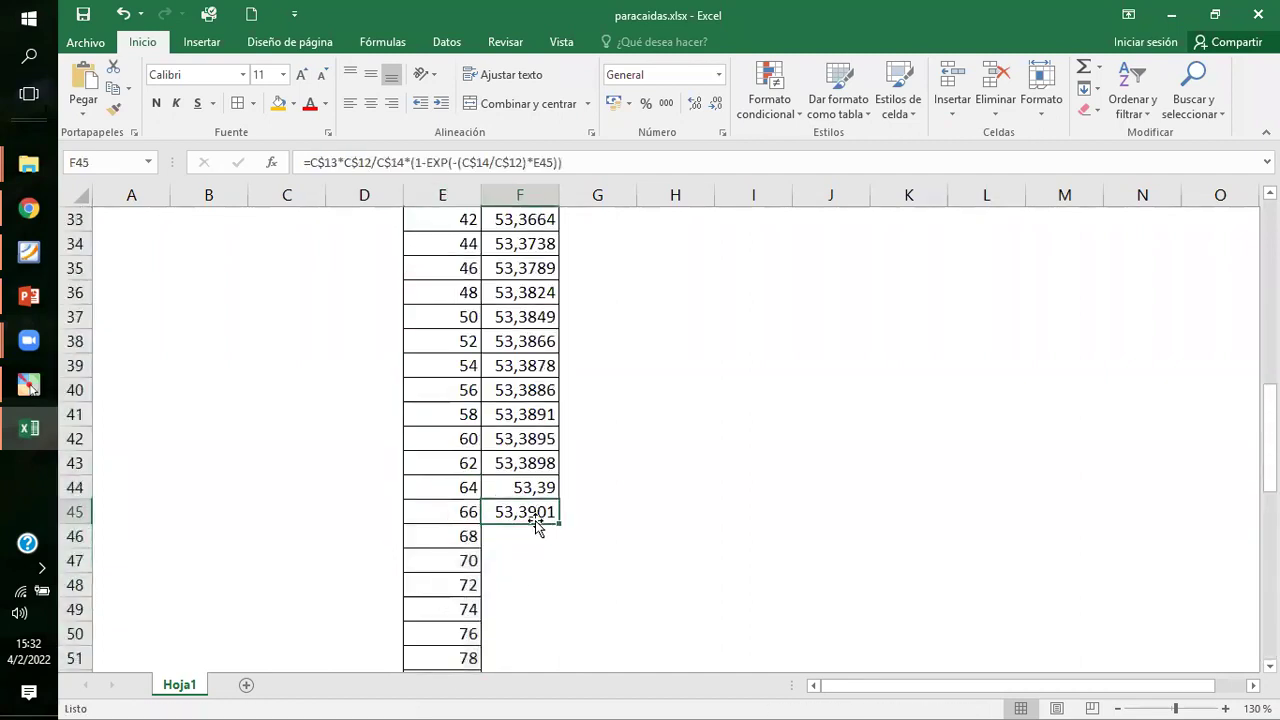
pyautogui.moveTo(561, 539); pyautogui.dragTo(551, 640)
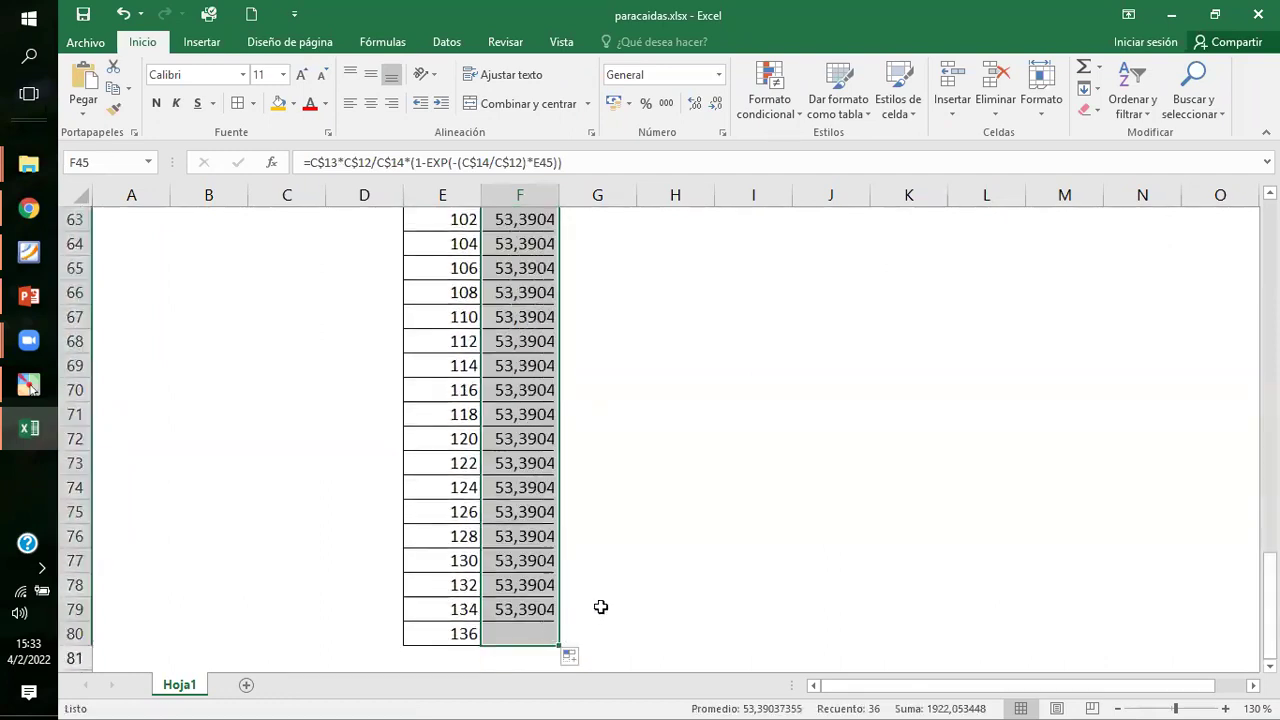
# Review the extended velocity column down to row 80 to find the time from which the velocity stays constant.
pyautogui.scroll(3, 523, 537)
pyautogui.scroll(5, 523, 515)
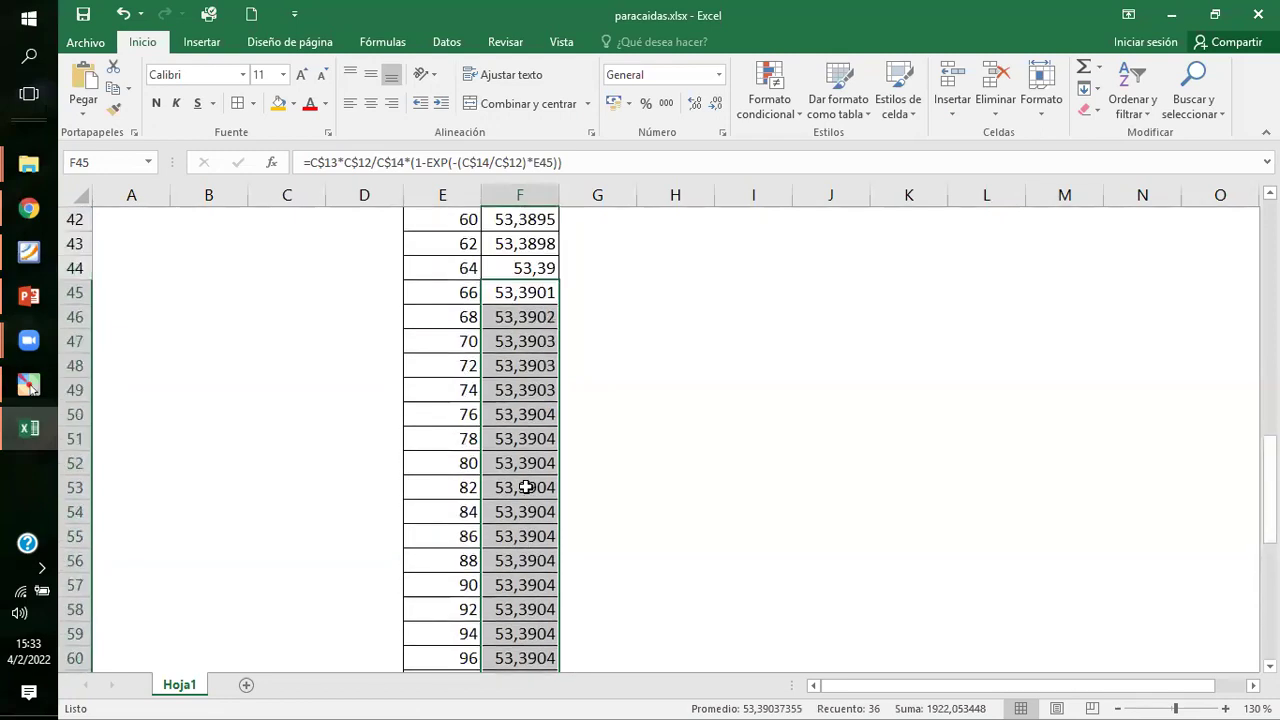
pyautogui.click(595, 457)
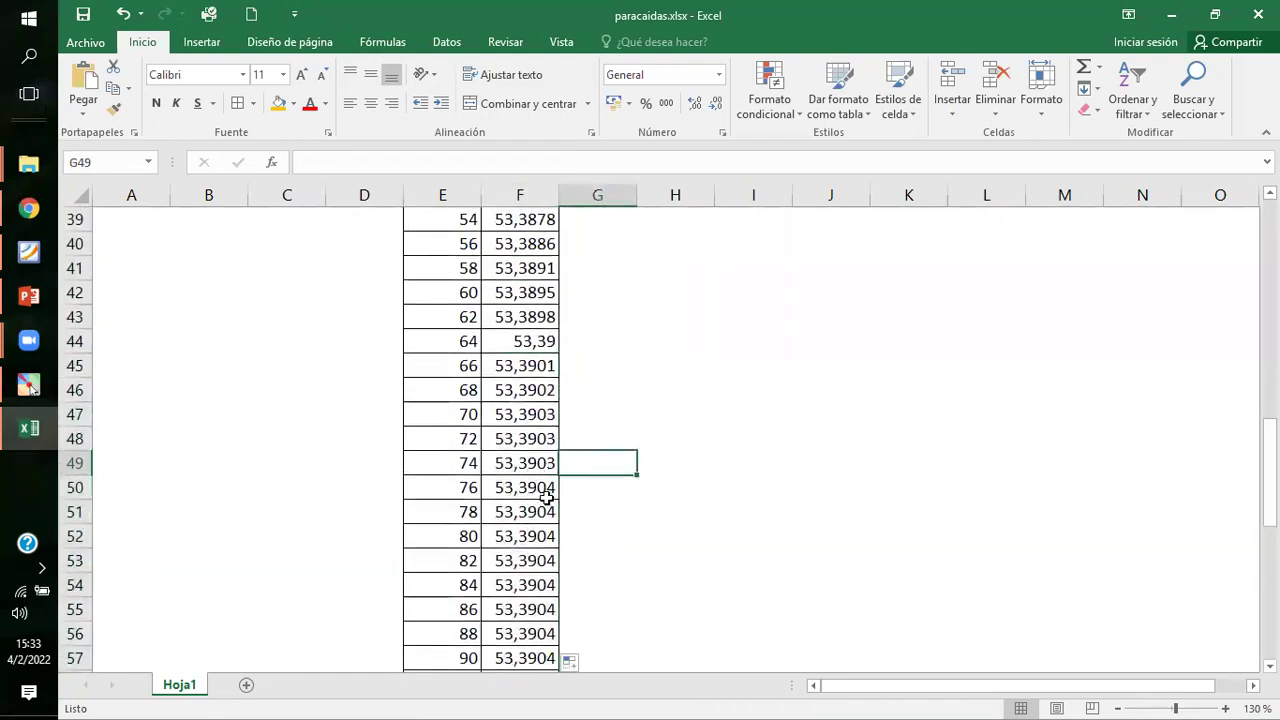
pyautogui.click(456, 491)
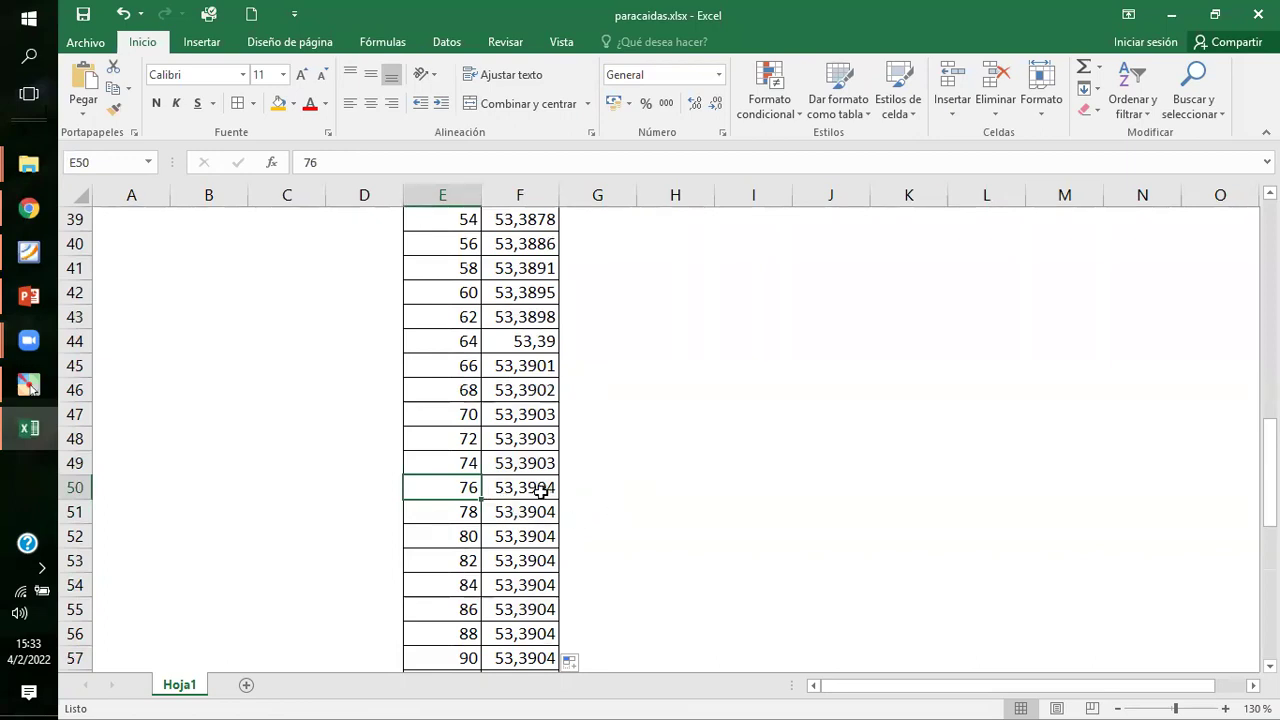
pyautogui.scroll(-3, 540, 492)
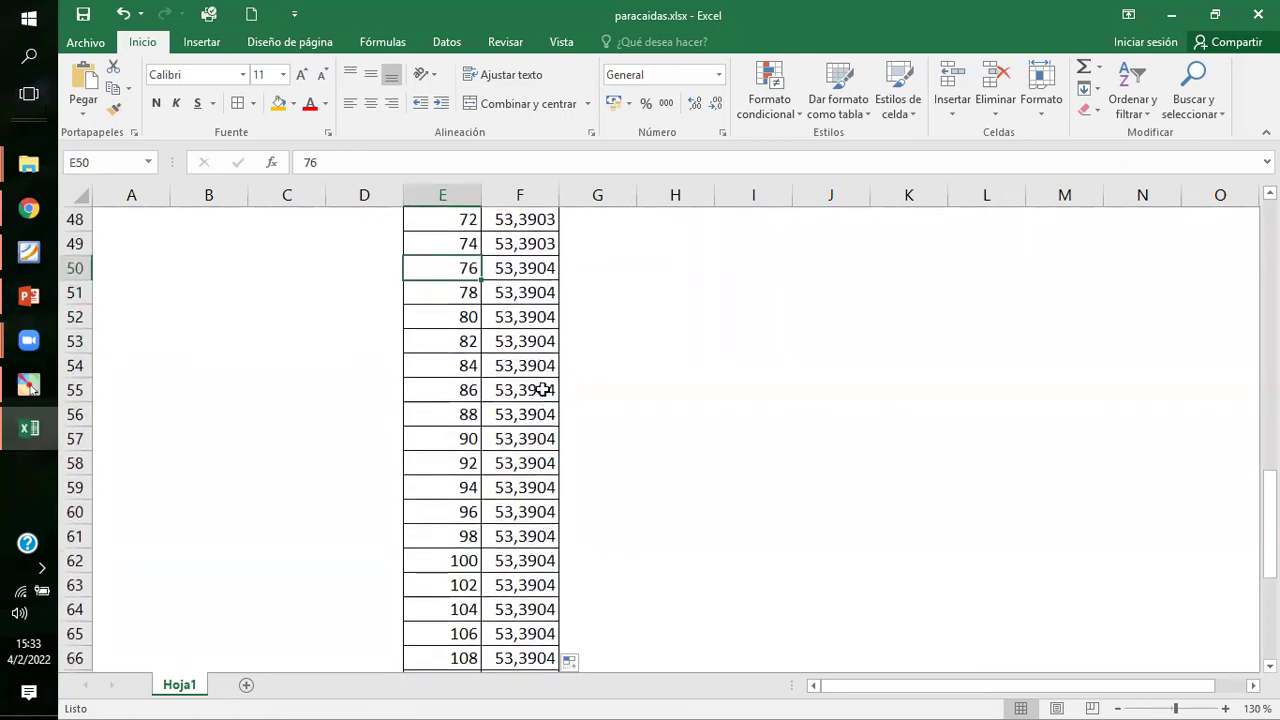
pyautogui.scroll(-7, 543, 443)
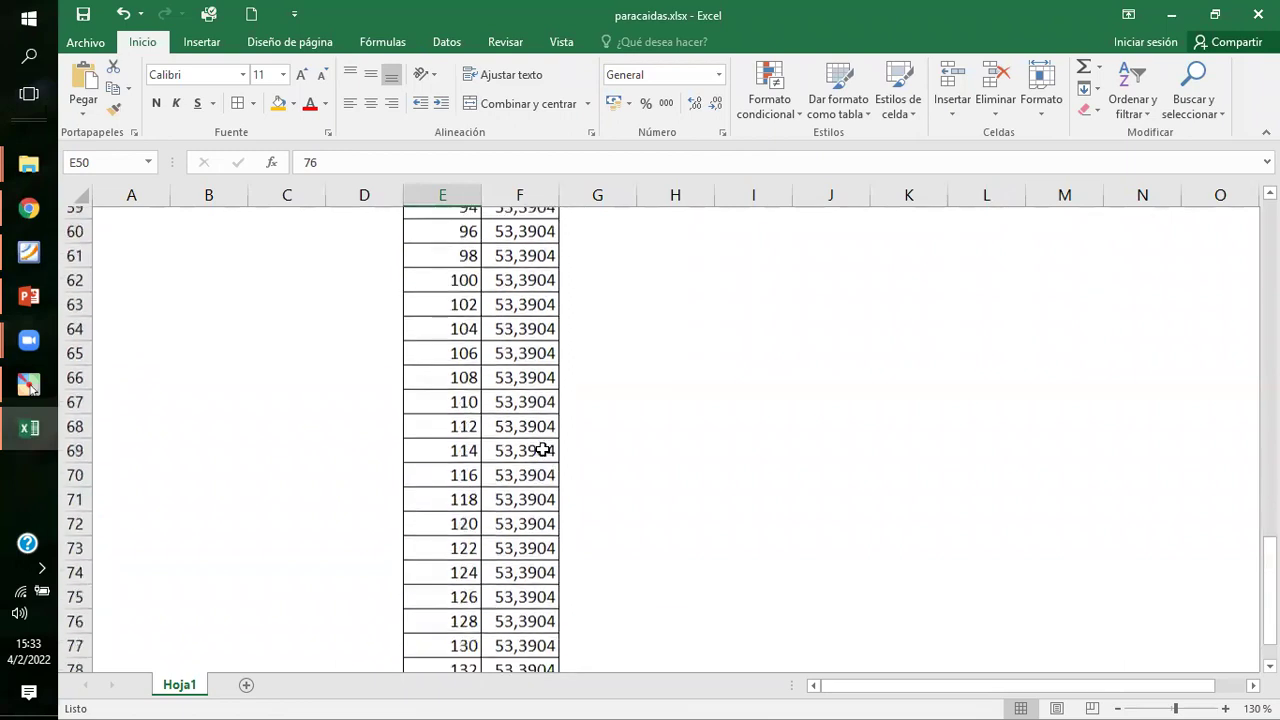
pyautogui.scroll(-1, 541, 463)
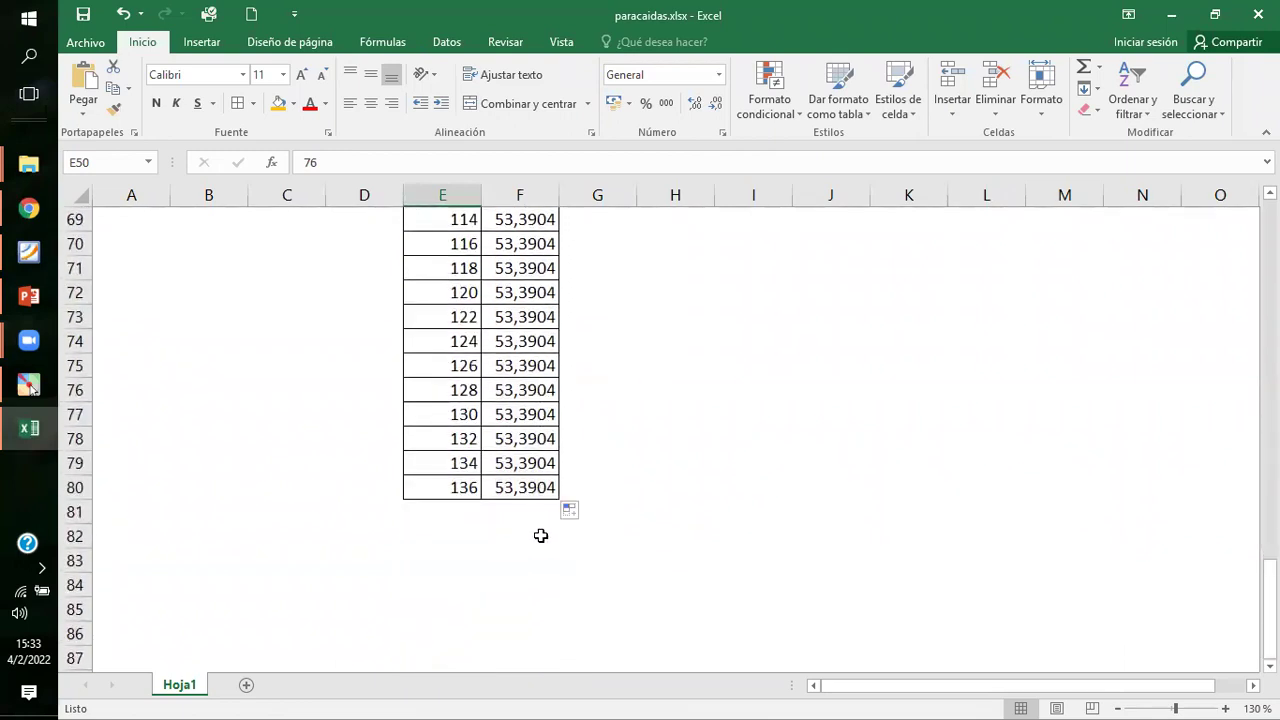
pyautogui.scroll(20, 540, 536)
pyautogui.scroll(-2, 544, 532)
pyautogui.scroll(-20, 531, 463)
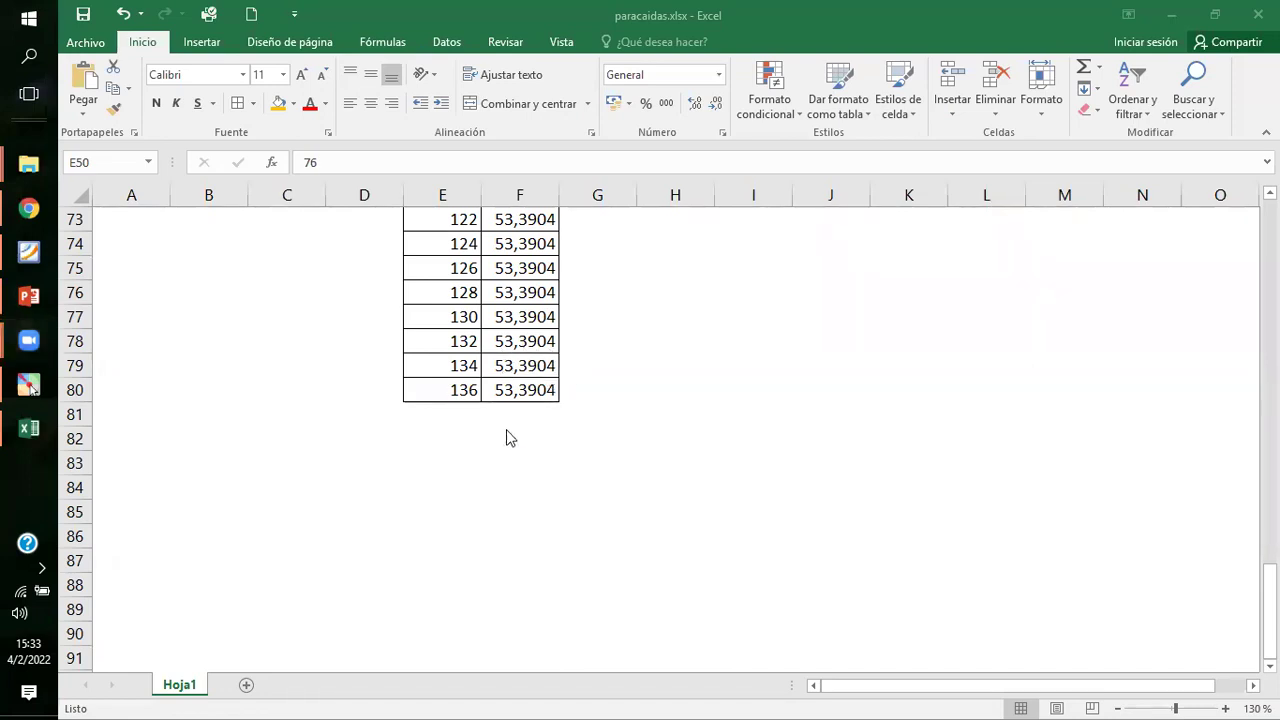
pyautogui.scroll(7, 640, 455)
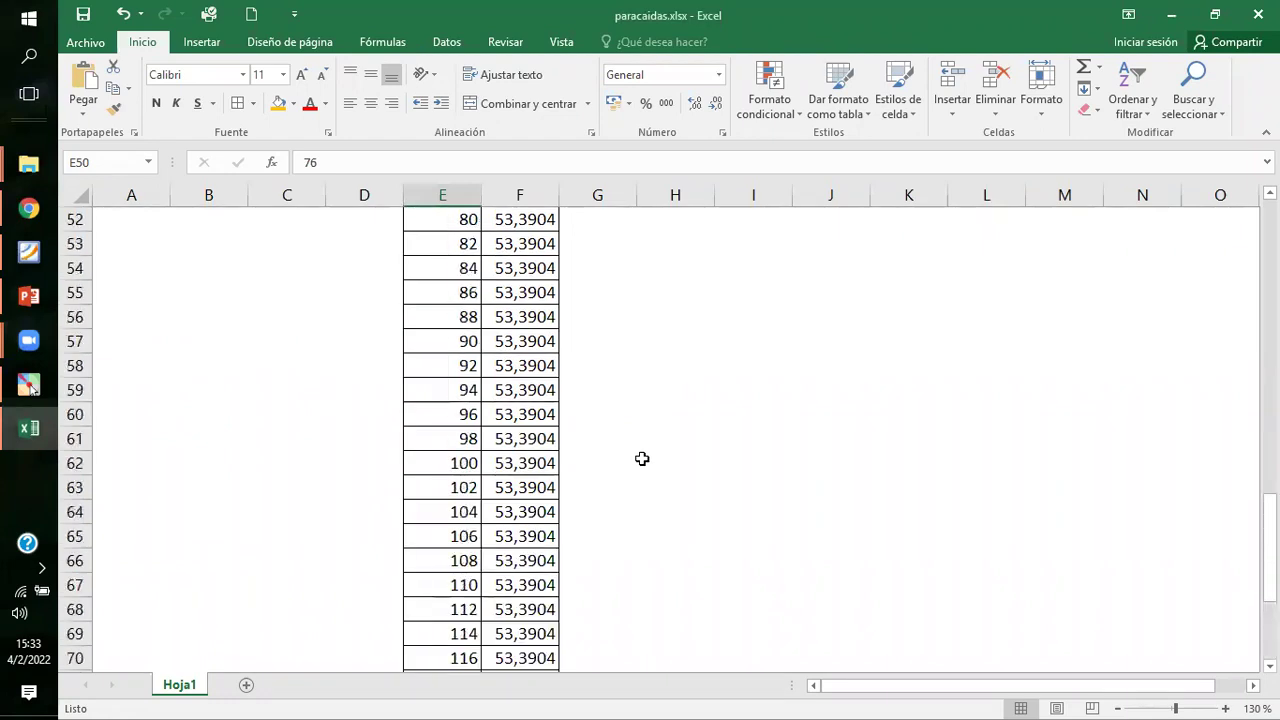
pyautogui.scroll(17, 642, 459)
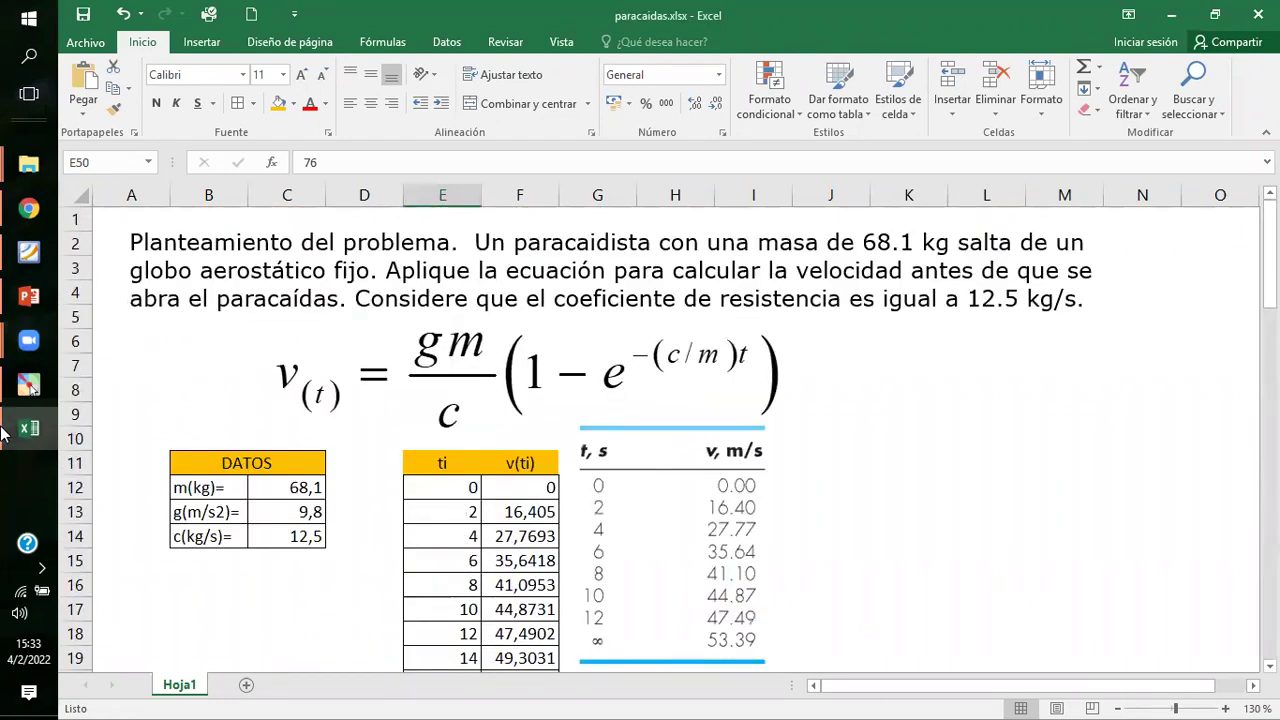
# Switch to the PowerPoint presentation and copy the picture with equation 1.12 of Euler's method on slide 34.
pyautogui.moveTo(31, 388)
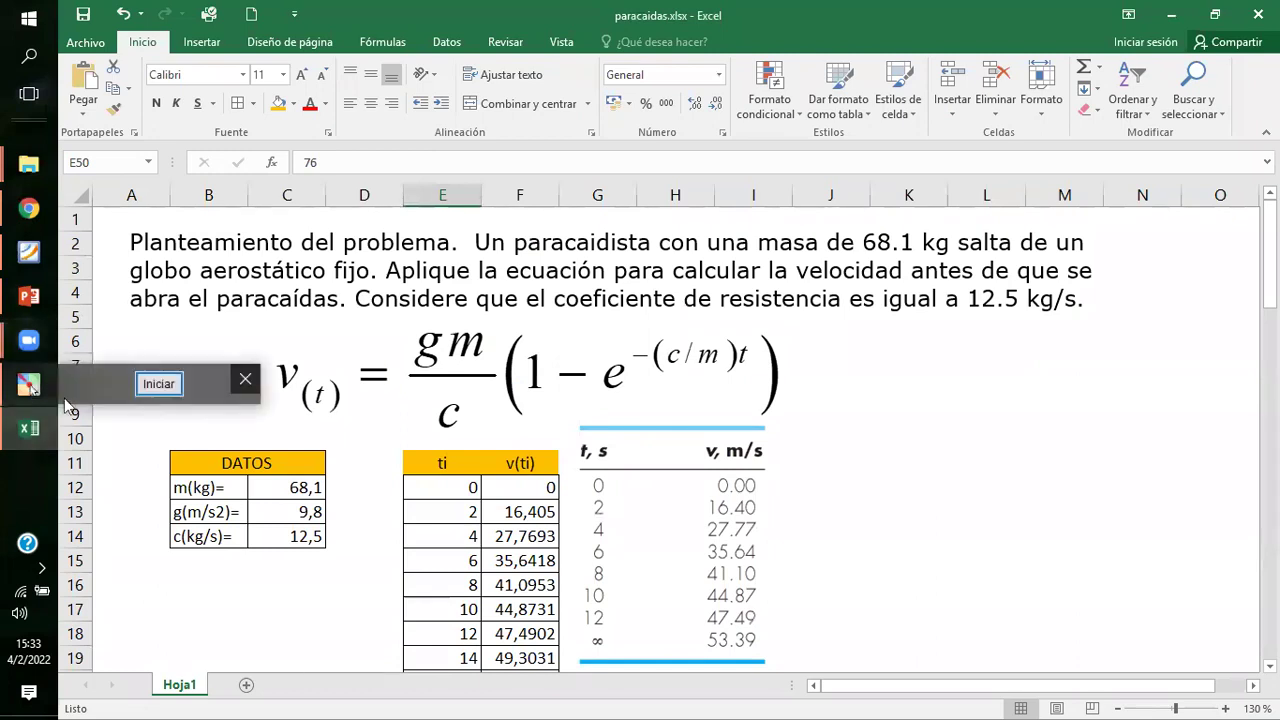
pyautogui.moveTo(35, 335)
pyautogui.click(29, 296)
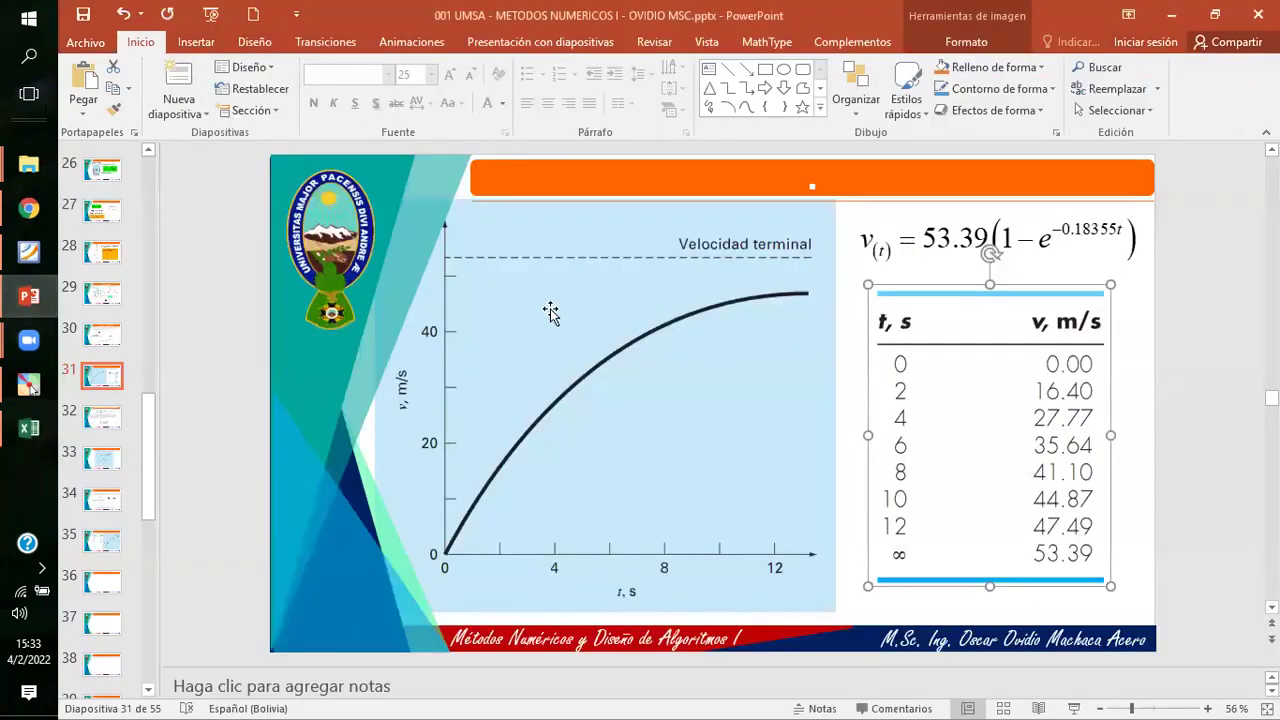
pyautogui.scroll(-1, 552, 333)
pyautogui.scroll(-5, 552, 333)
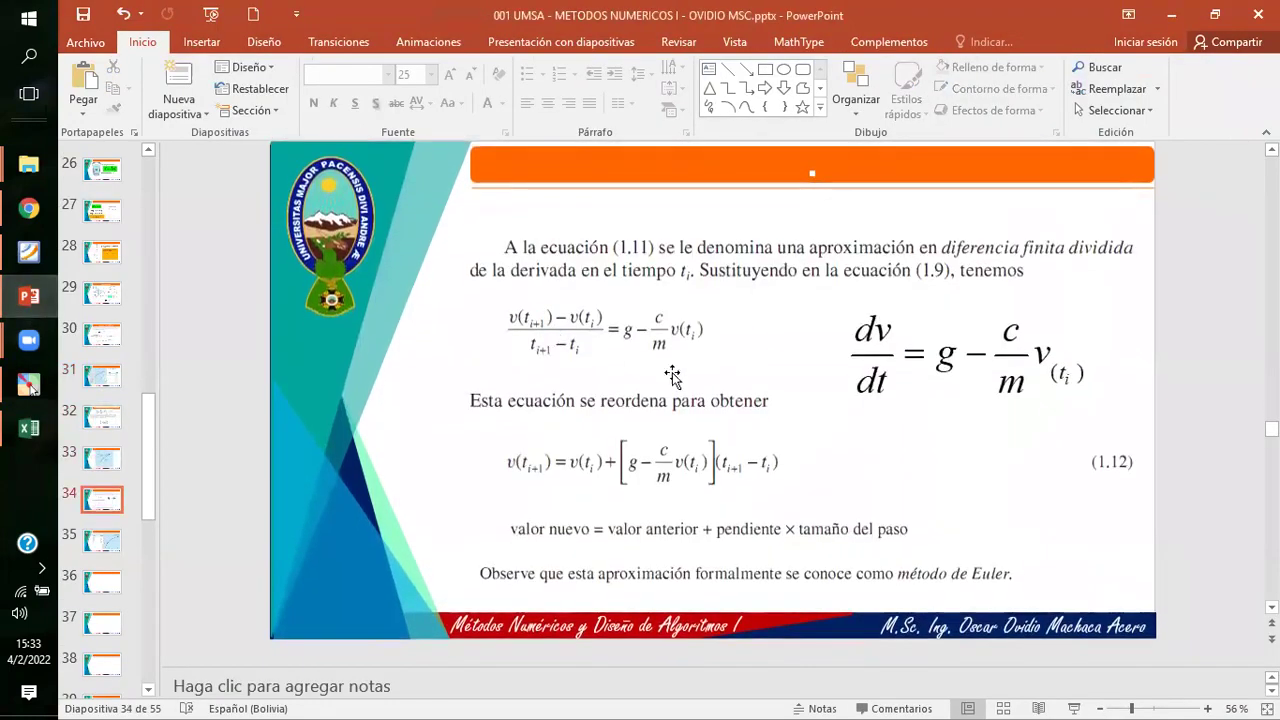
pyautogui.scroll(-1, 676, 372)
pyautogui.scroll(-1, 674, 378)
pyautogui.scroll(1, 678, 383)
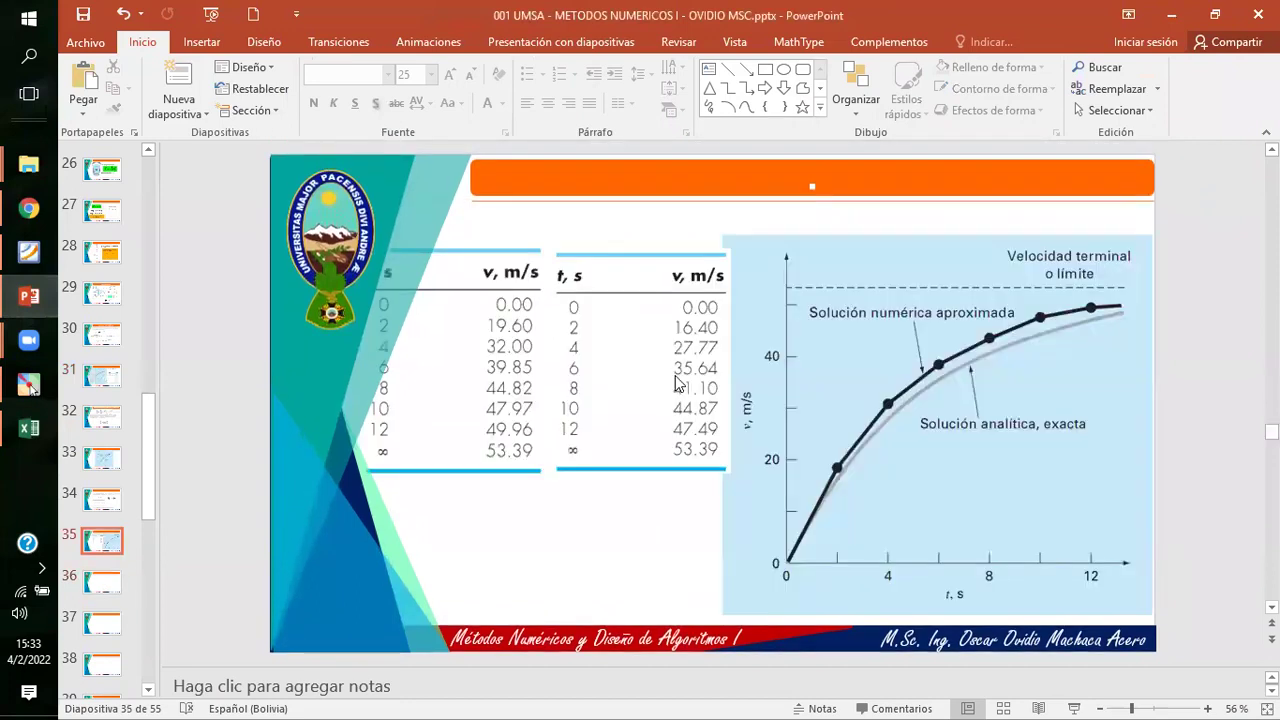
pyautogui.scroll(1, 676, 380)
pyautogui.click(645, 467)
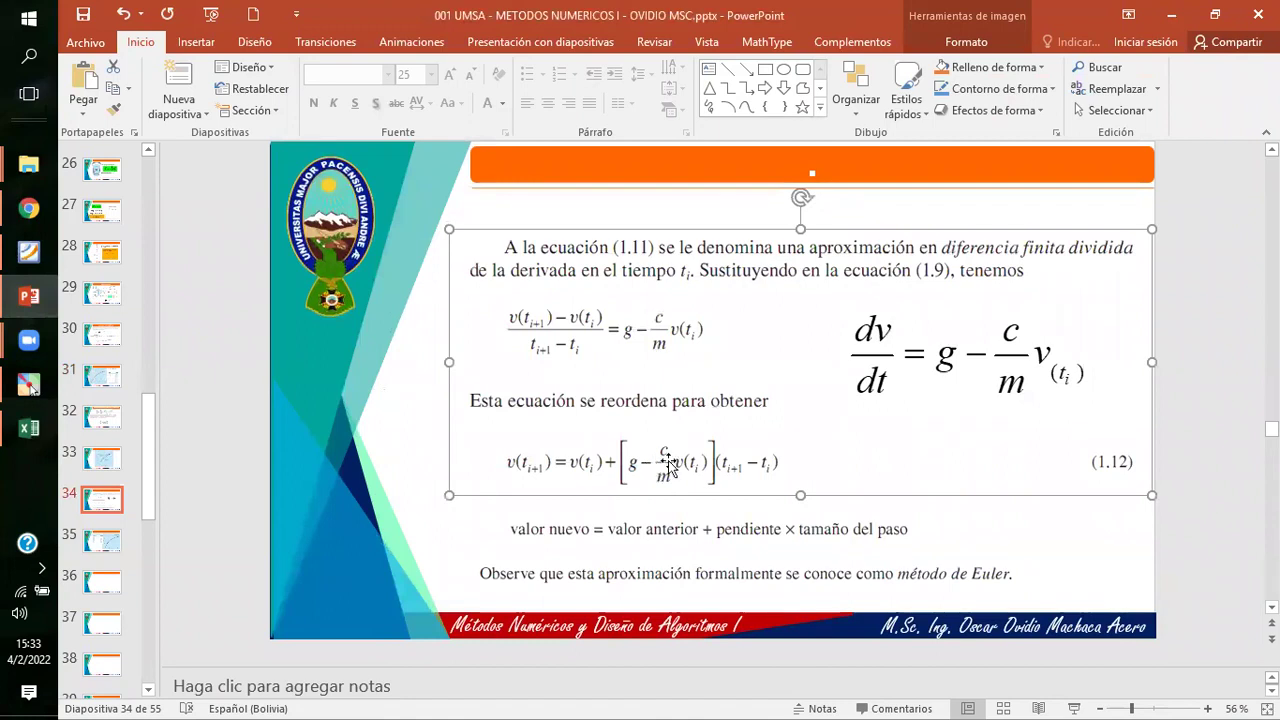
pyautogui.moveTo(663, 455); pyautogui.dragTo(670, 447)
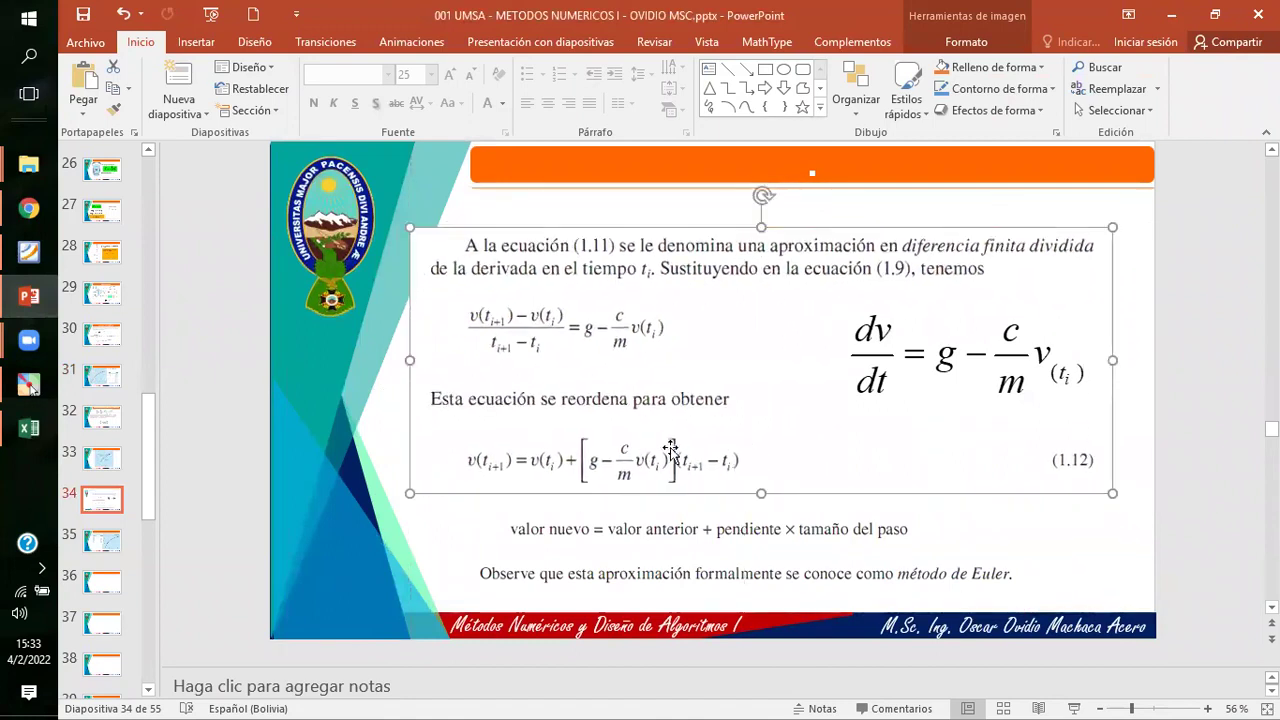
# Switch back to the Excel workbook and paste the equation picture at cell O10.
pyautogui.click(46, 438)
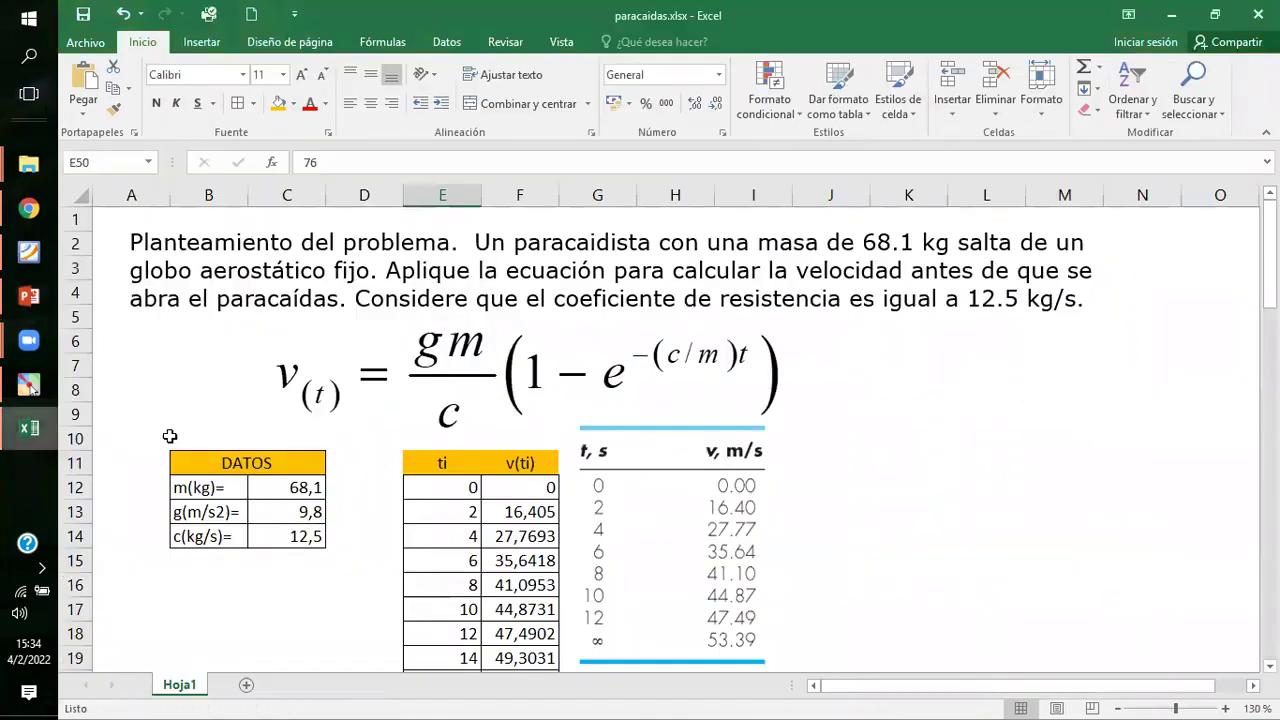
pyautogui.scroll(-4, 683, 417)
pyautogui.click(800, 351)
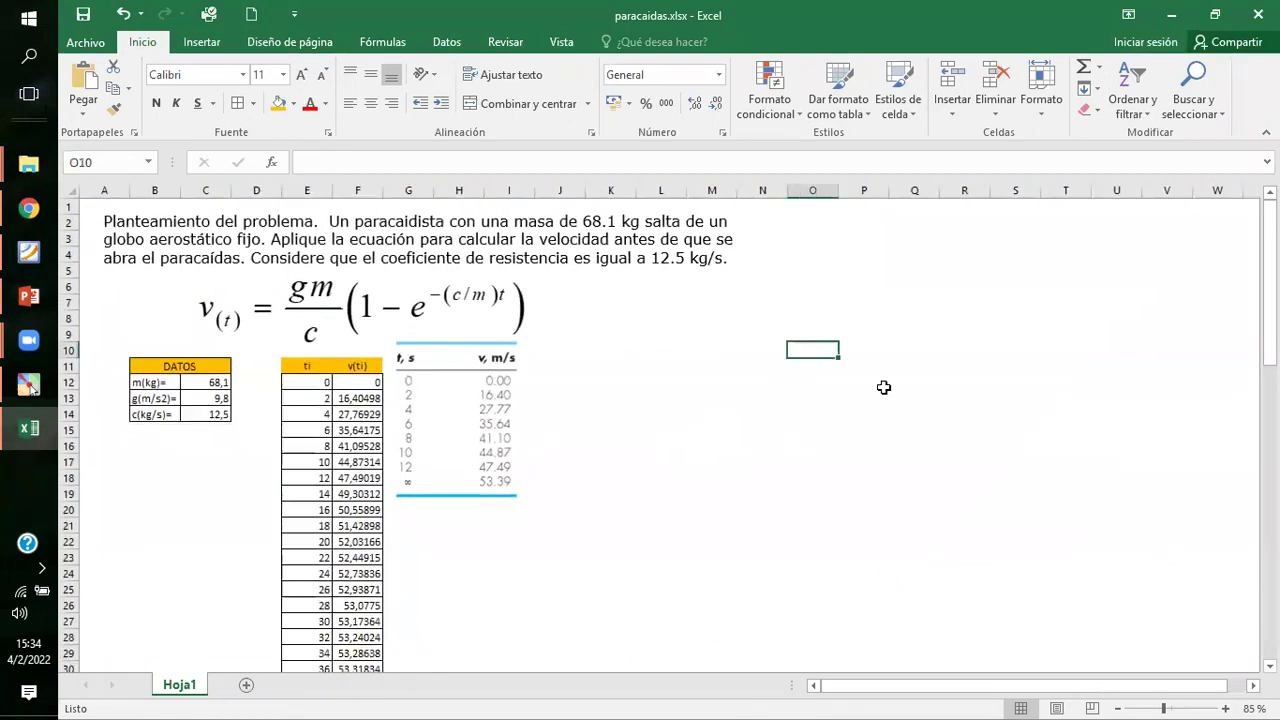
pyautogui.hotkey('ctrl', 'v')
# Shrink the pasted equation picture to about 21.54 by 8.16 cm and move it up to row 1, spanning about columns K to W.
pyautogui.moveTo(719, 395); pyautogui.dragTo(555, 334)
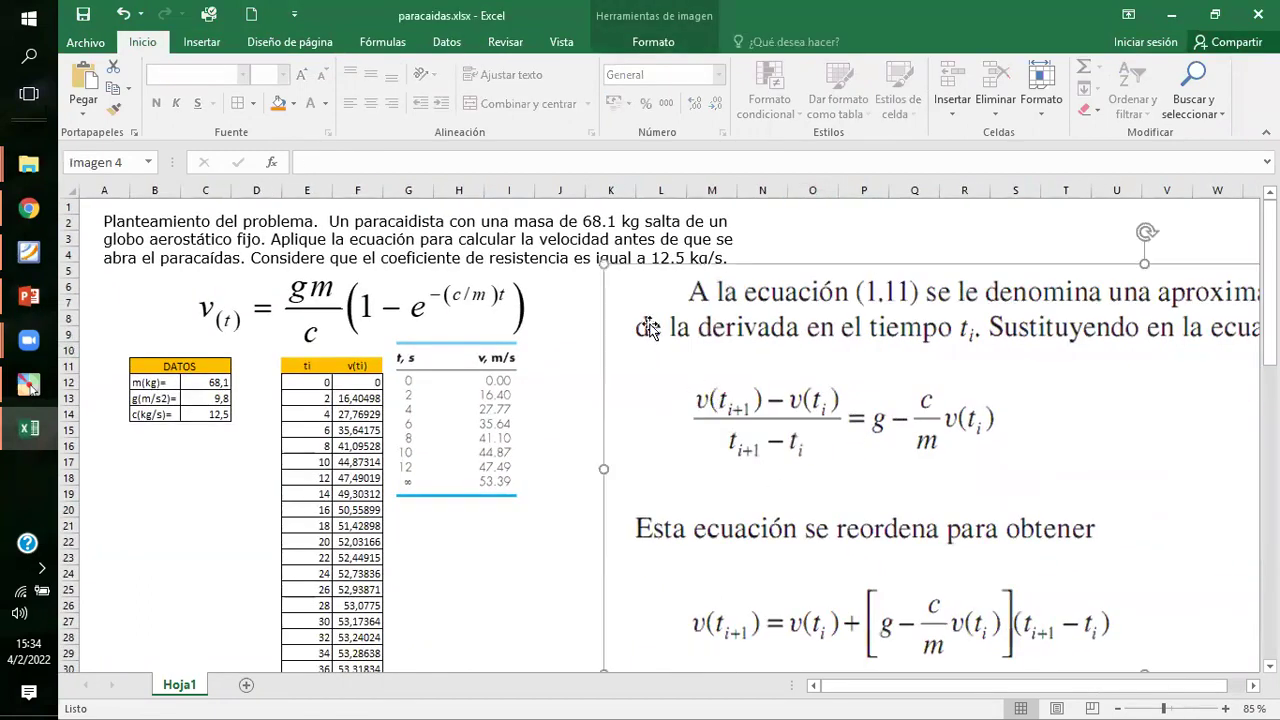
pyautogui.moveTo(604, 264); pyautogui.dragTo(1043, 430)
pyautogui.moveTo(1127, 606); pyautogui.dragTo(661, 369)
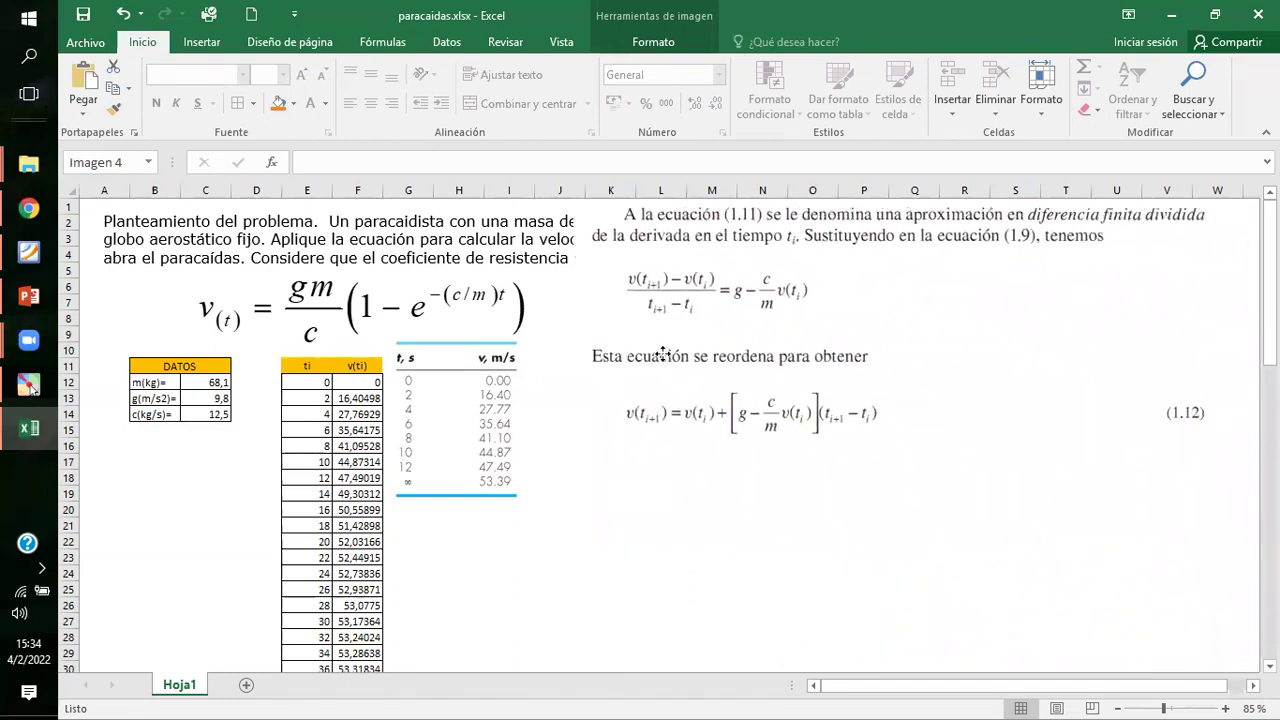
# Crop the picture to equation 1.12 without its number, leaving an area of about 10.93 by 1.94 cm.
pyautogui.doubleClick(818, 348)
pyautogui.click(1127, 82)
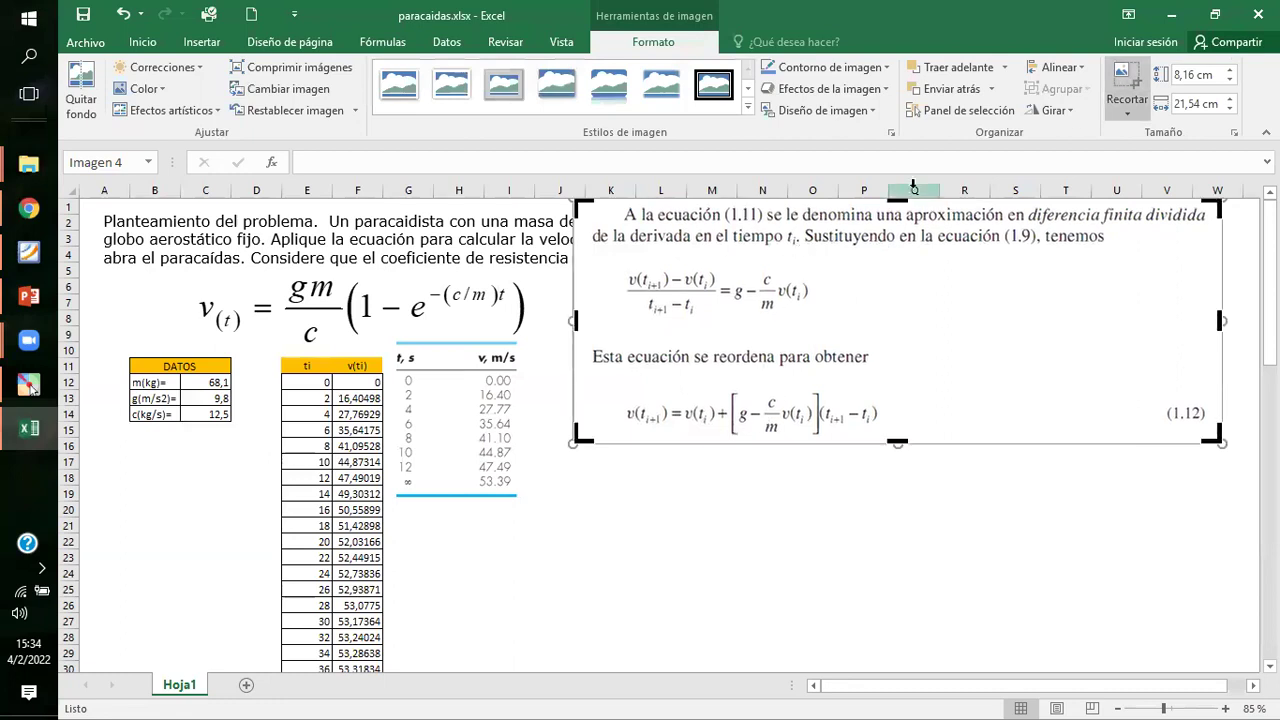
pyautogui.moveTo(899, 200); pyautogui.dragTo(859, 386)
pyautogui.moveTo(1220, 413); pyautogui.dragTo(897, 436)
pyautogui.click(893, 512)
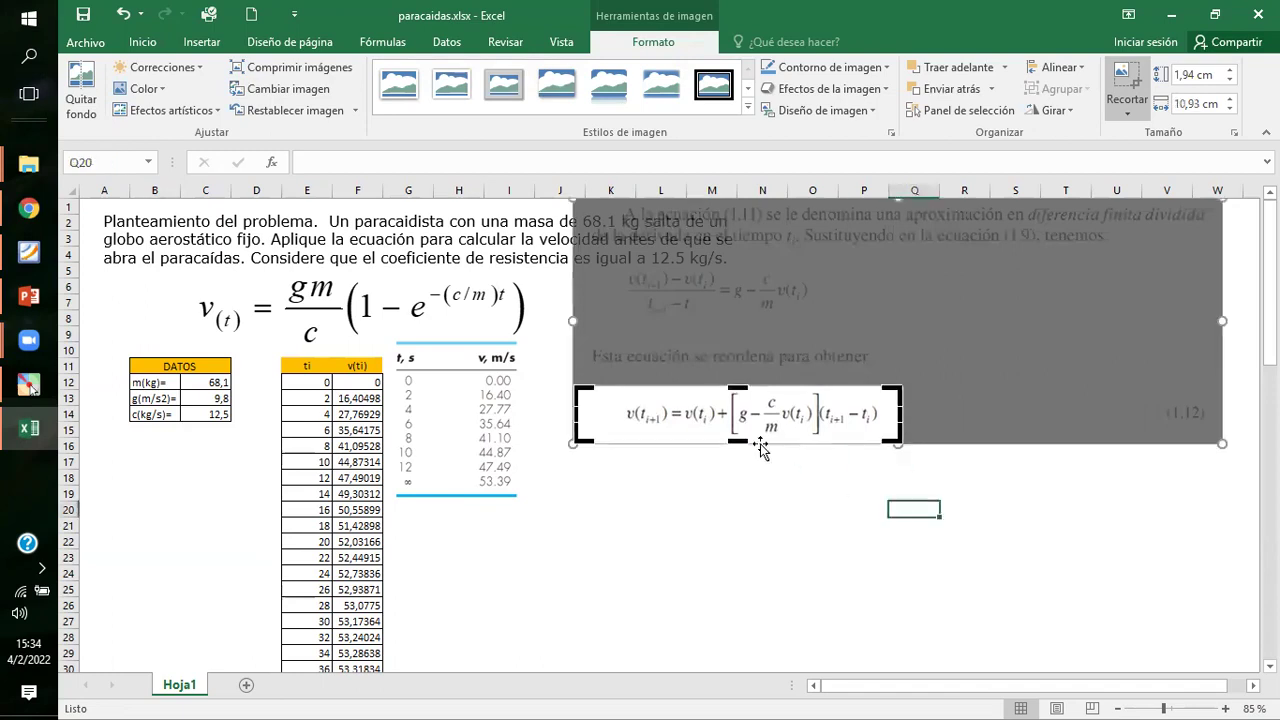
# Enlarge the cropped Euler equation and place it beside the analytical formula, spanning about K6 to T10.
pyautogui.click(766, 438)
pyautogui.moveTo(700, 391); pyautogui.dragTo(684, 290)
pyautogui.moveTo(889, 337); pyautogui.dragTo(1035, 380)
pyautogui.click(885, 449)
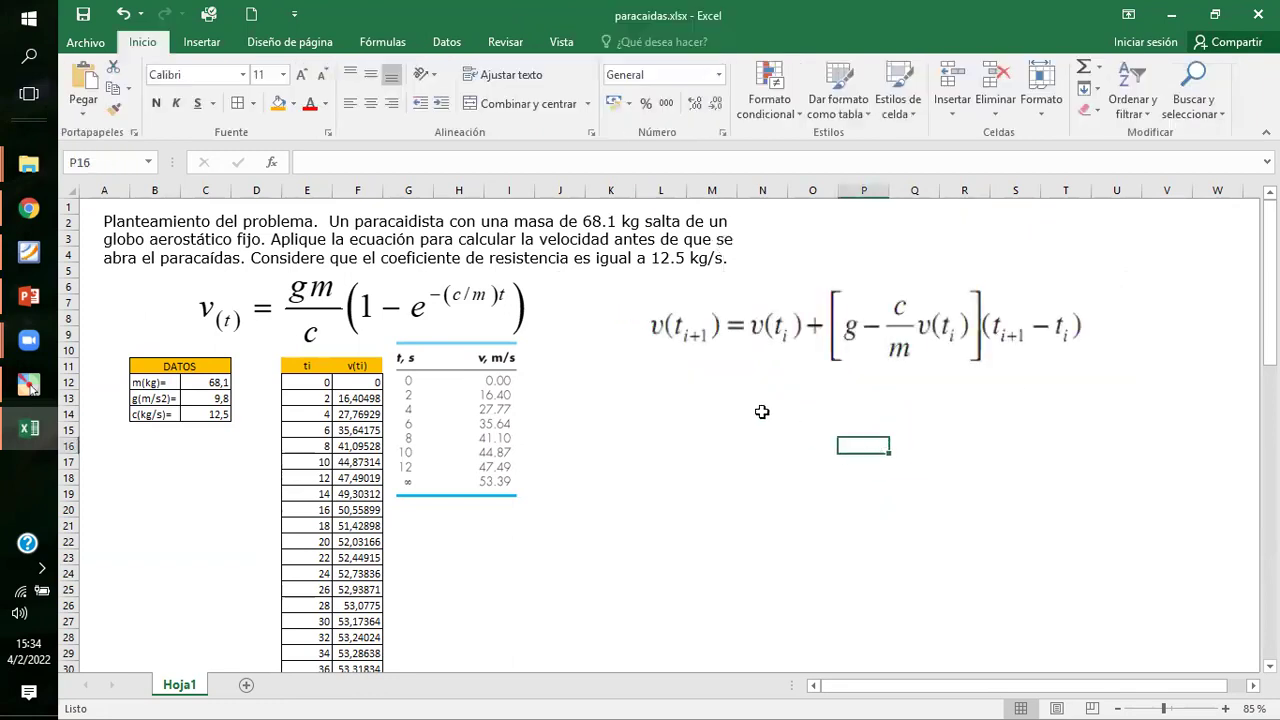
pyautogui.click(871, 357)
pyautogui.moveTo(871, 357); pyautogui.dragTo(843, 348)
pyautogui.click(857, 429)
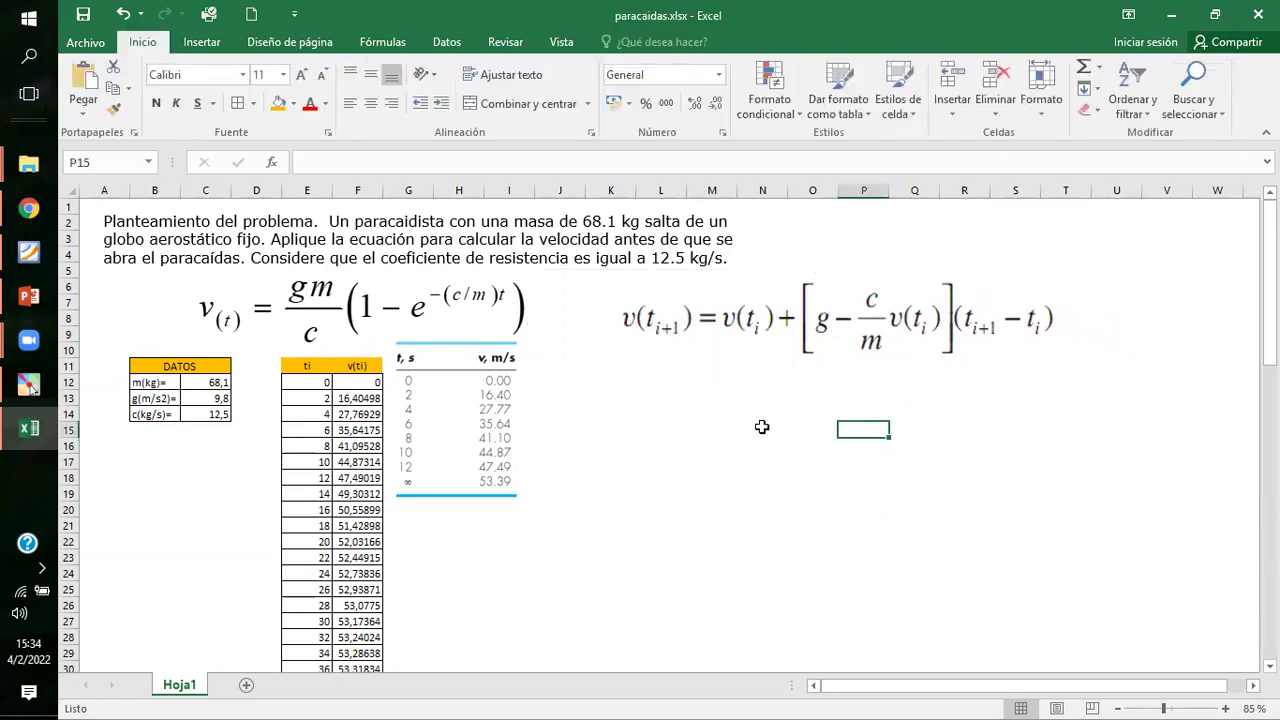
# Enter the heading ti in K13 and the values 1, 2 and 3 below it in K14 to K16.
pyautogui.click(634, 352)
pyautogui.click(619, 397)
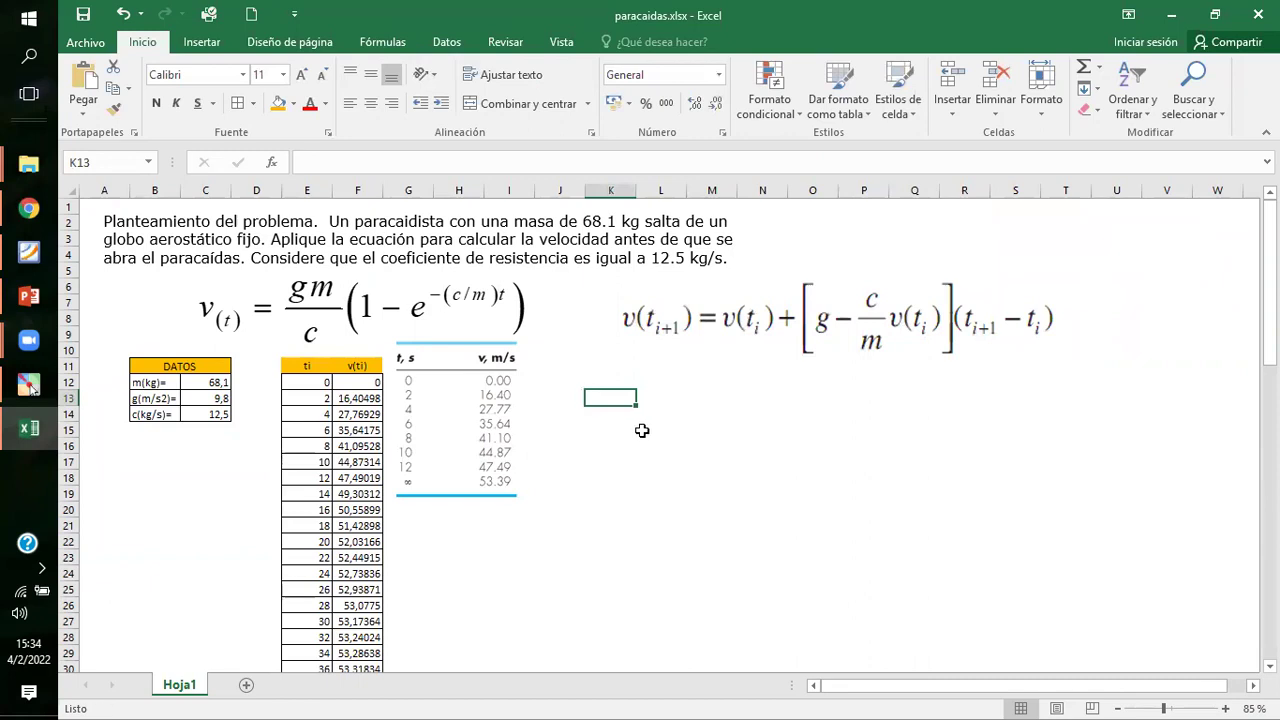
pyautogui.write('ti')
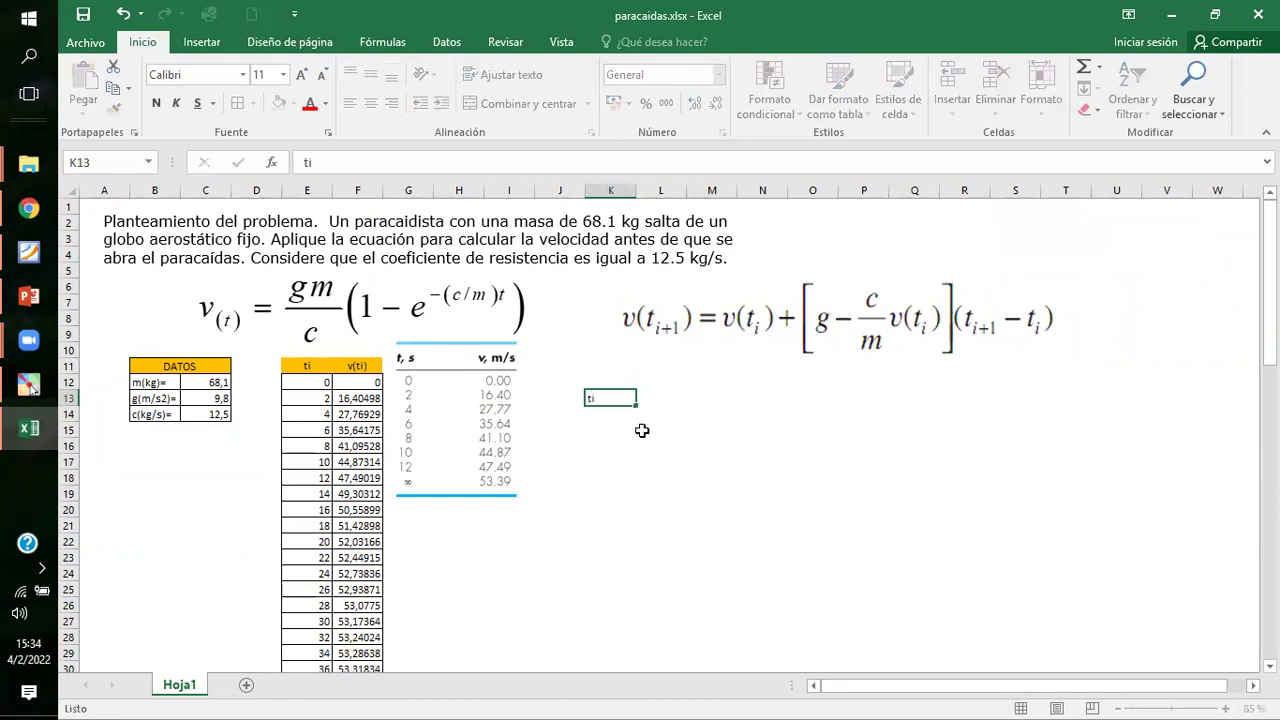
pyautogui.press('Return')
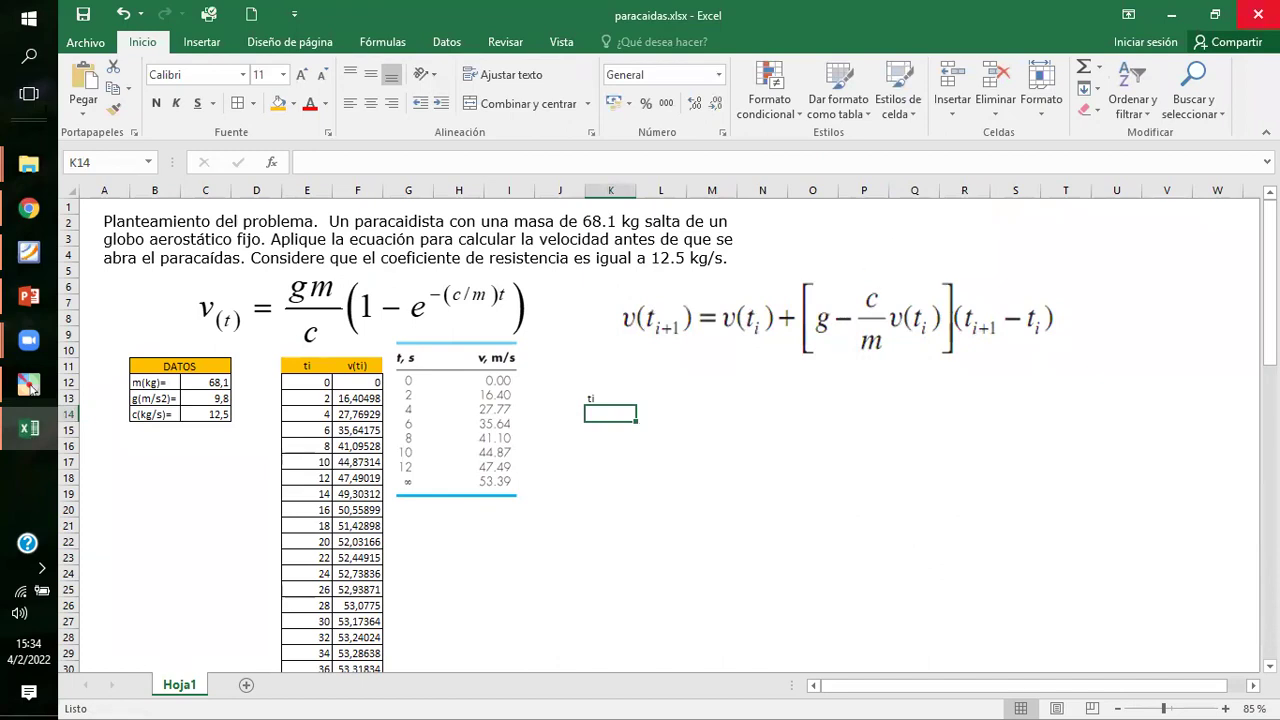
pyautogui.write('1')
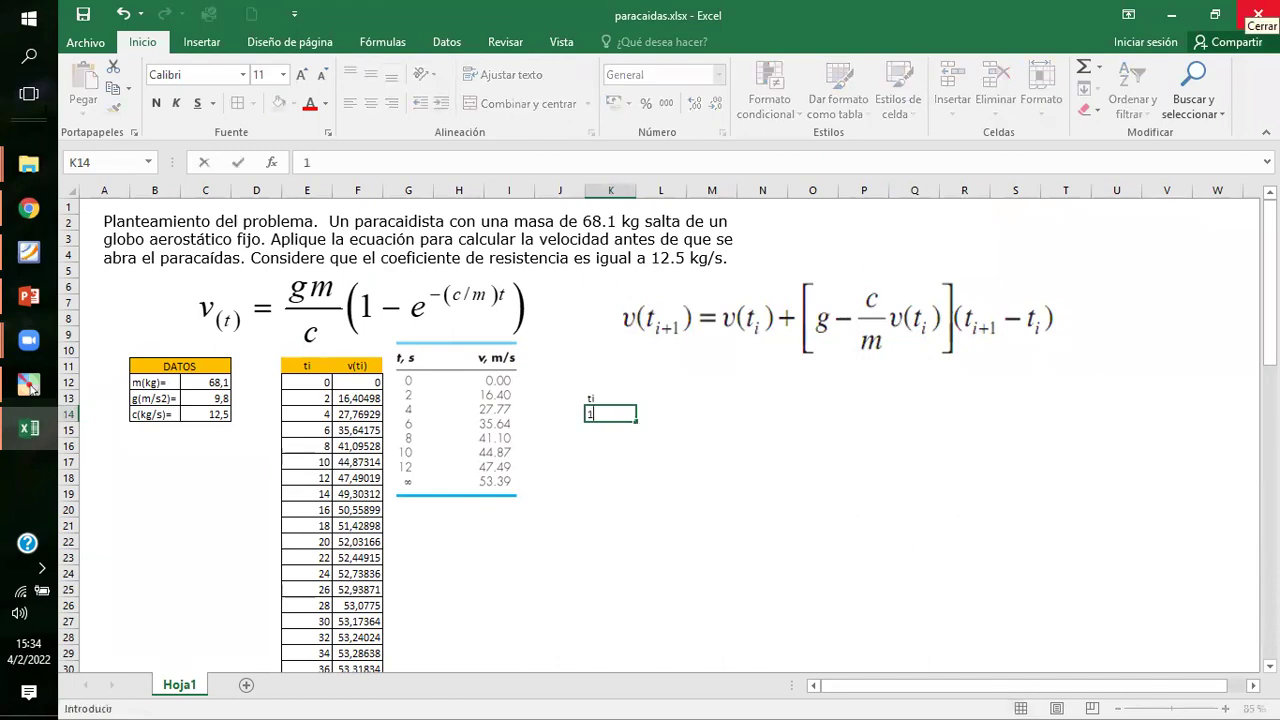
pyautogui.press('Return')
pyautogui.write('2')
pyautogui.press('Return')
pyautogui.write('3')
pyautogui.hotkey('ctrl', 'Return')
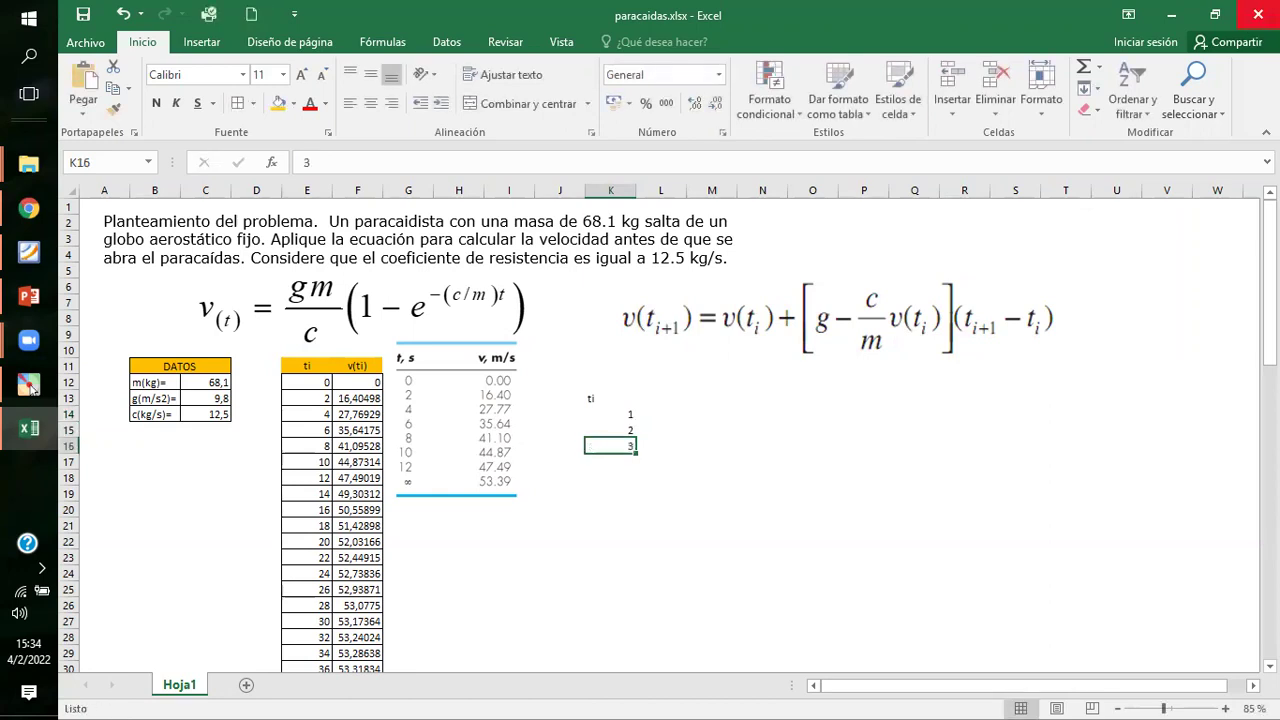
pyautogui.press('Return')
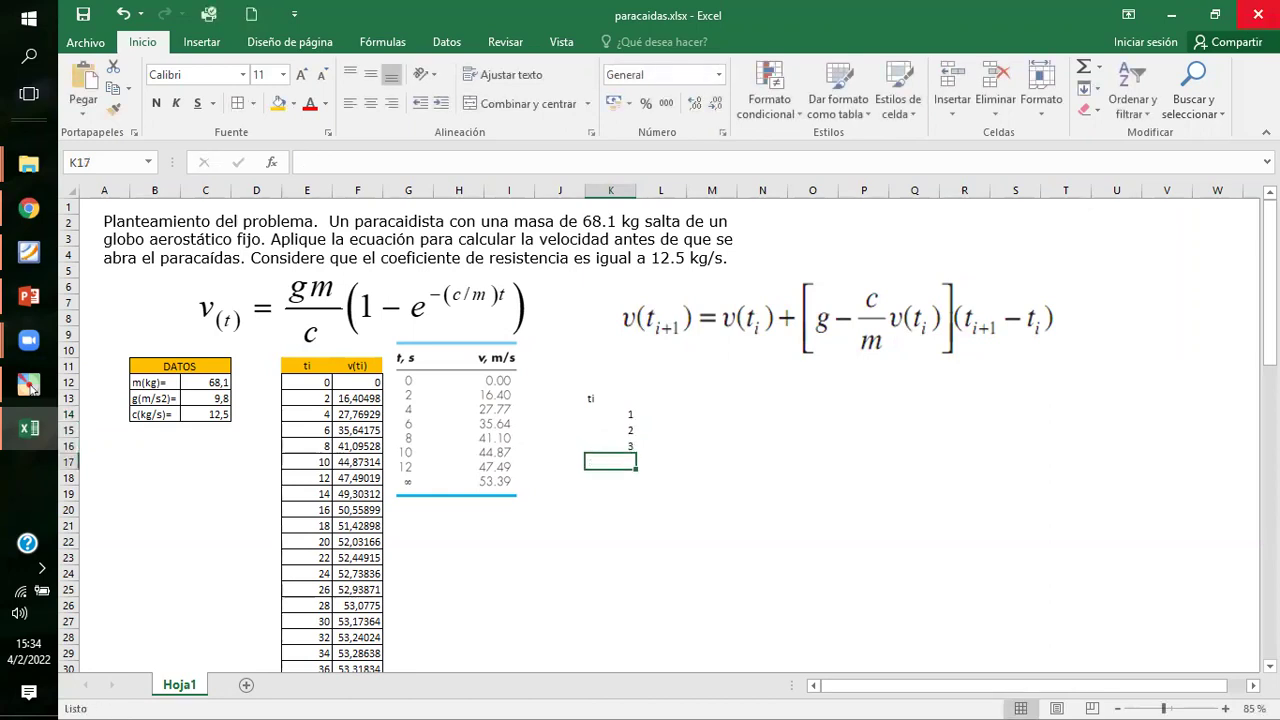
# Continue the ti list with the values 4 in K17 and 5 in K18.
pyautogui.write('4')
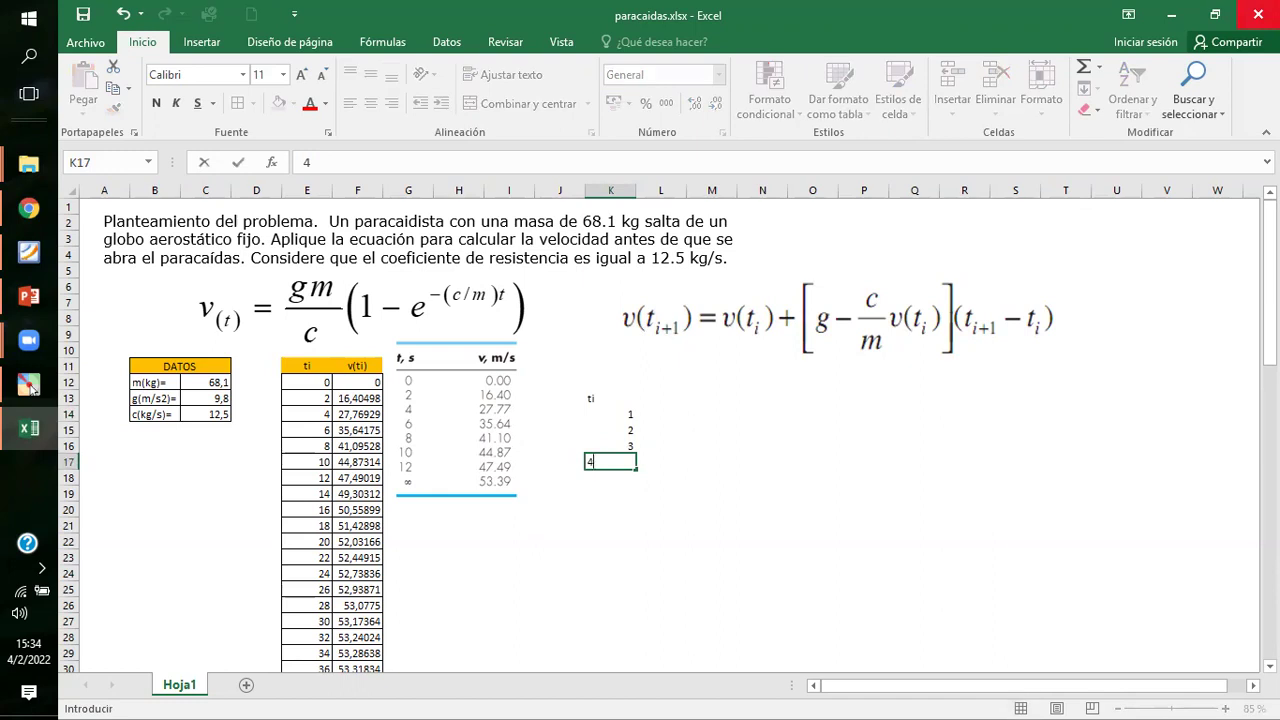
pyautogui.press('Return')
pyautogui.write('5')
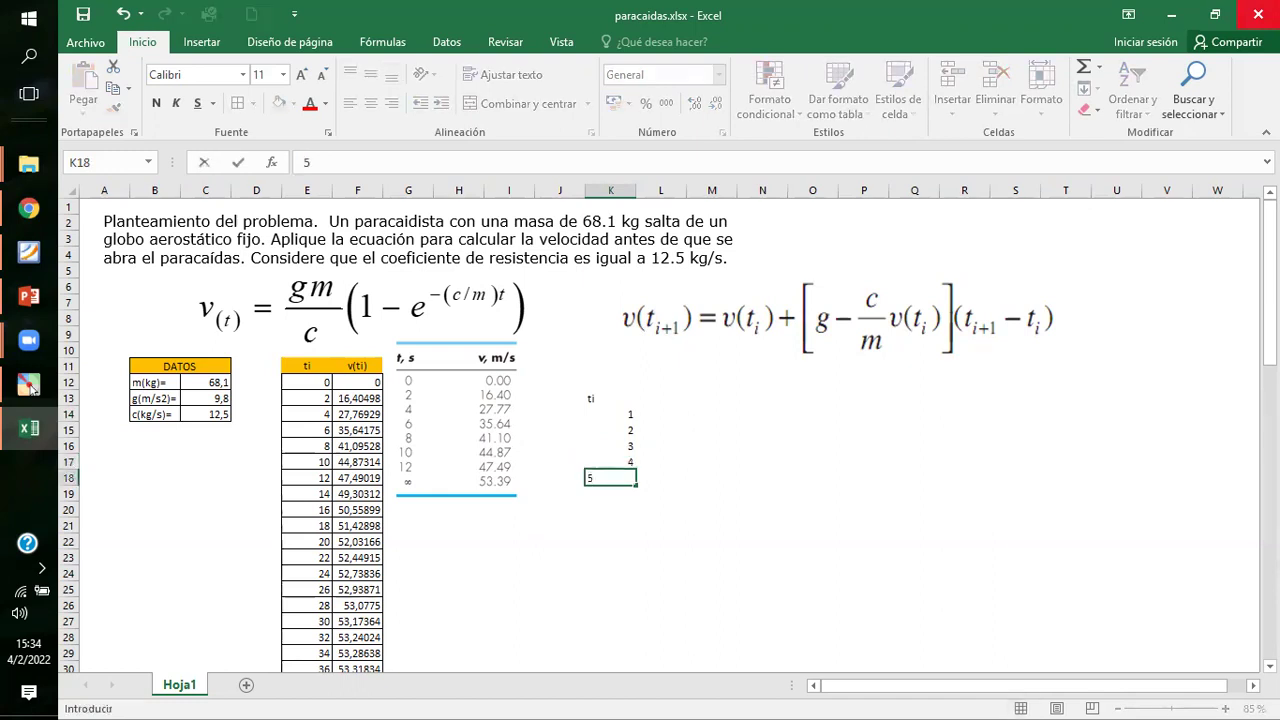
pyautogui.press('Return')
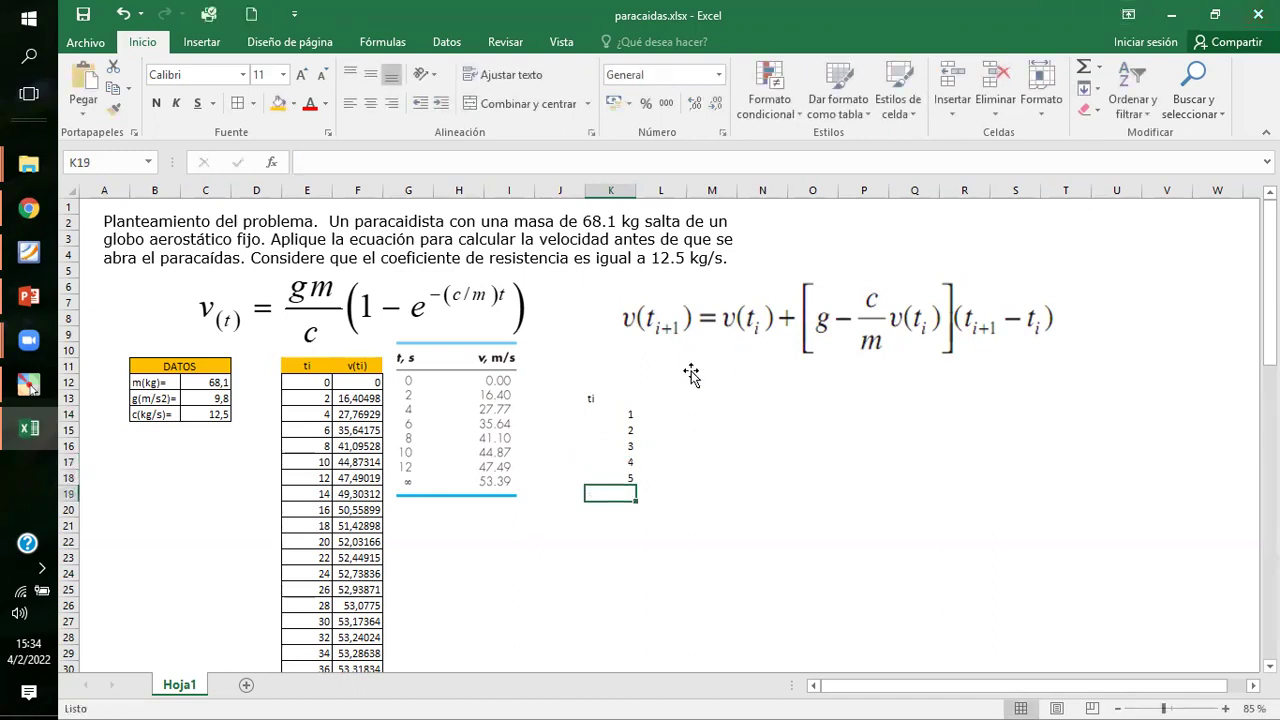
# Move the Euler equation picture up to about rows 1 to 6 and shift the ti list up to K11:K16.
pyautogui.click(606, 394)
pyautogui.moveTo(612, 397); pyautogui.dragTo(606, 477)
pyautogui.hotkey('ctrl', 'c')
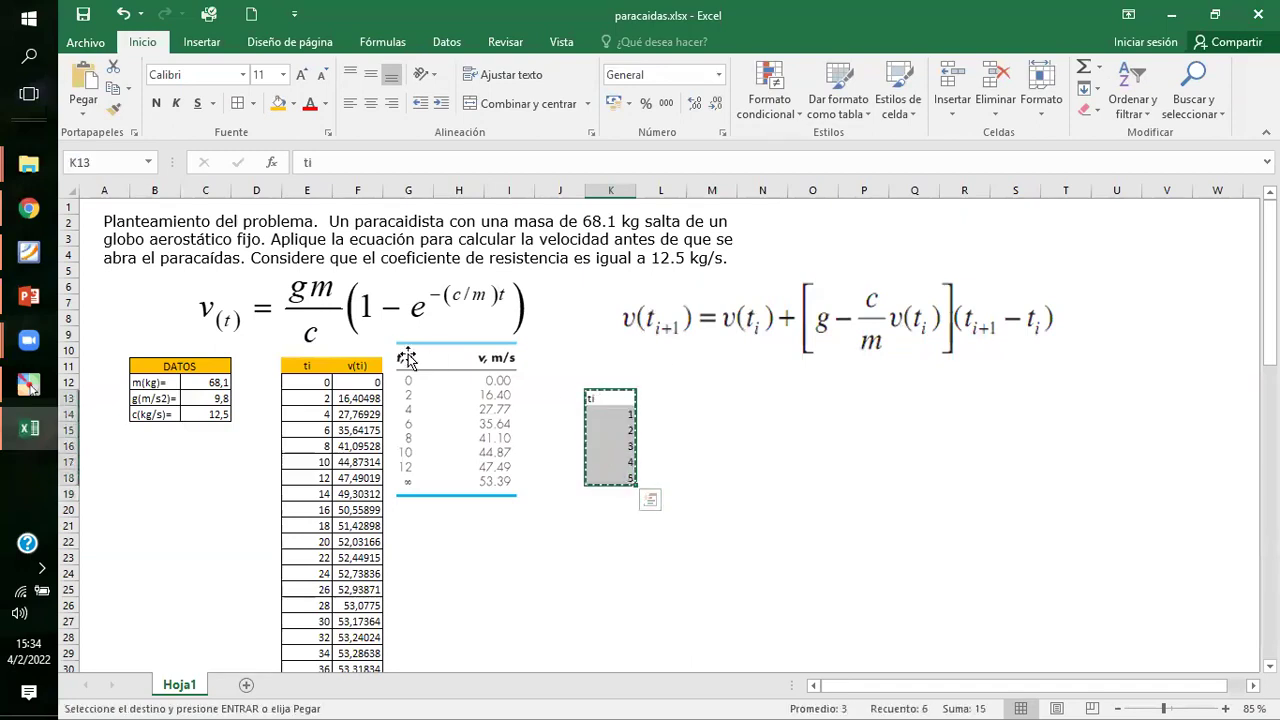
pyautogui.moveTo(586, 363); pyautogui.dragTo(660, 246)
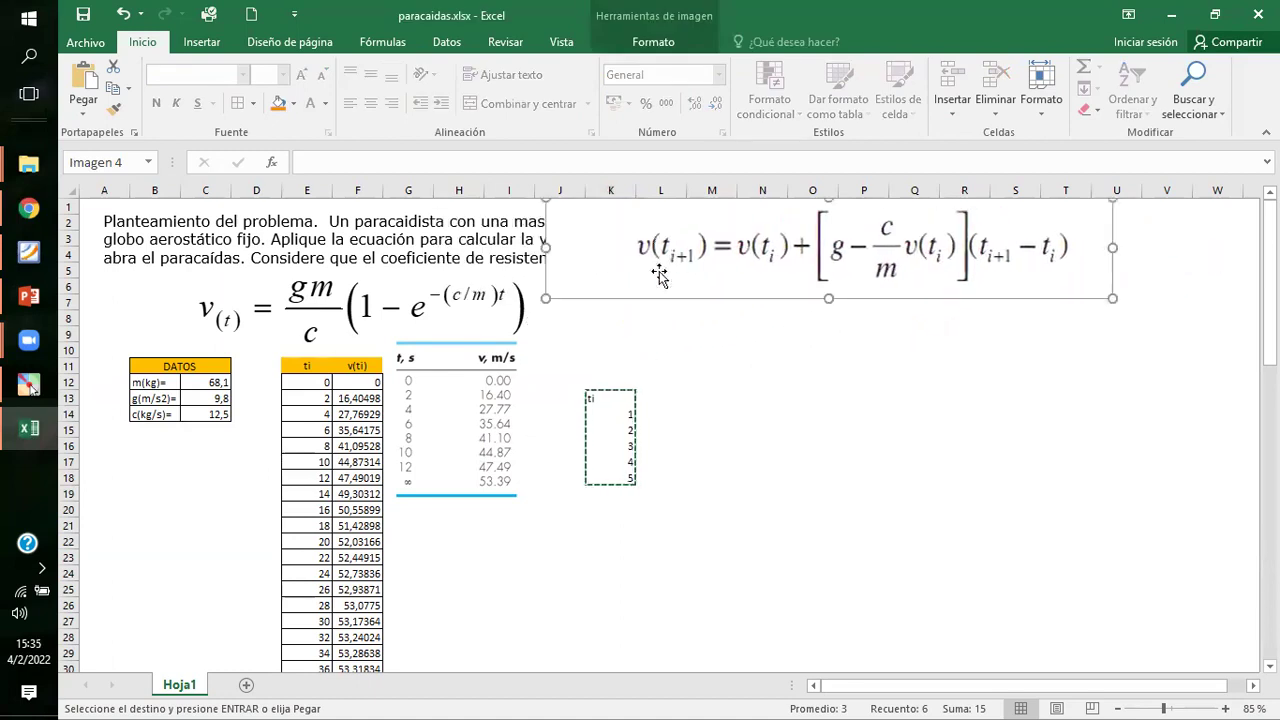
pyautogui.click(586, 362)
pyautogui.moveTo(586, 362); pyautogui.dragTo(605, 447)
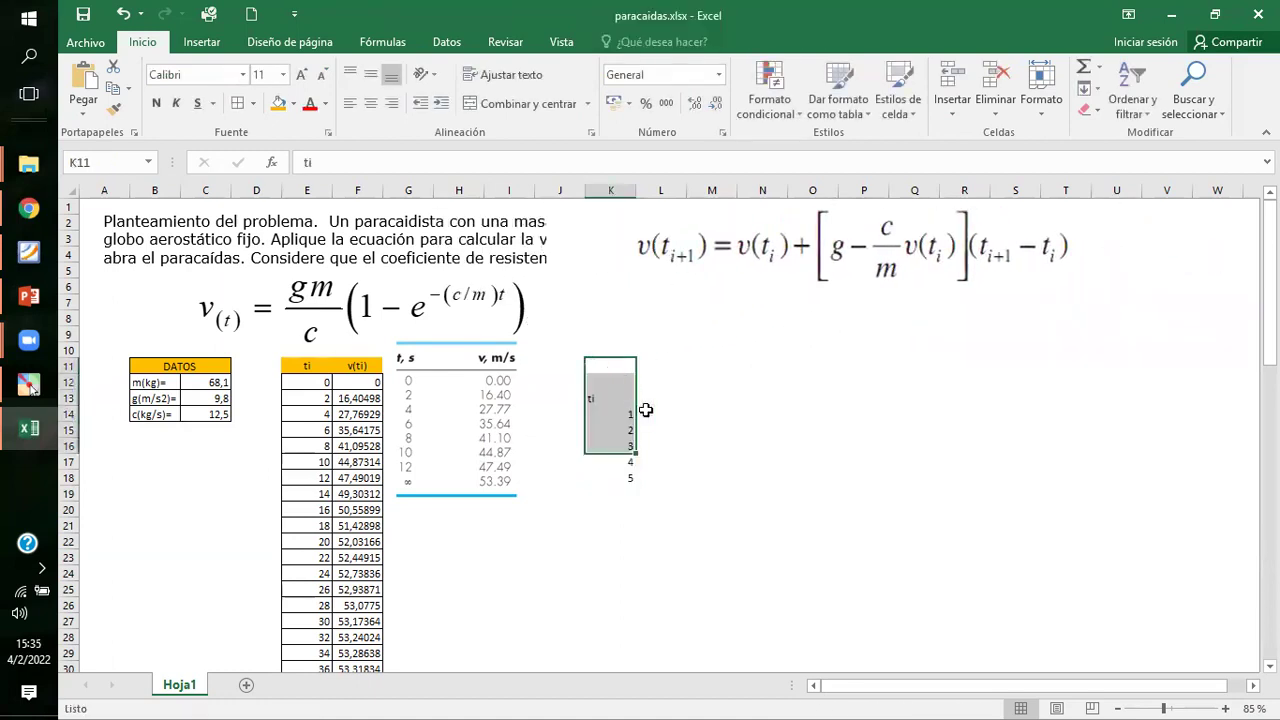
pyautogui.click(692, 429)
# Enter the column headings V(t(i+1) in M11 and v(ti) in N11.
pyautogui.click(676, 367)
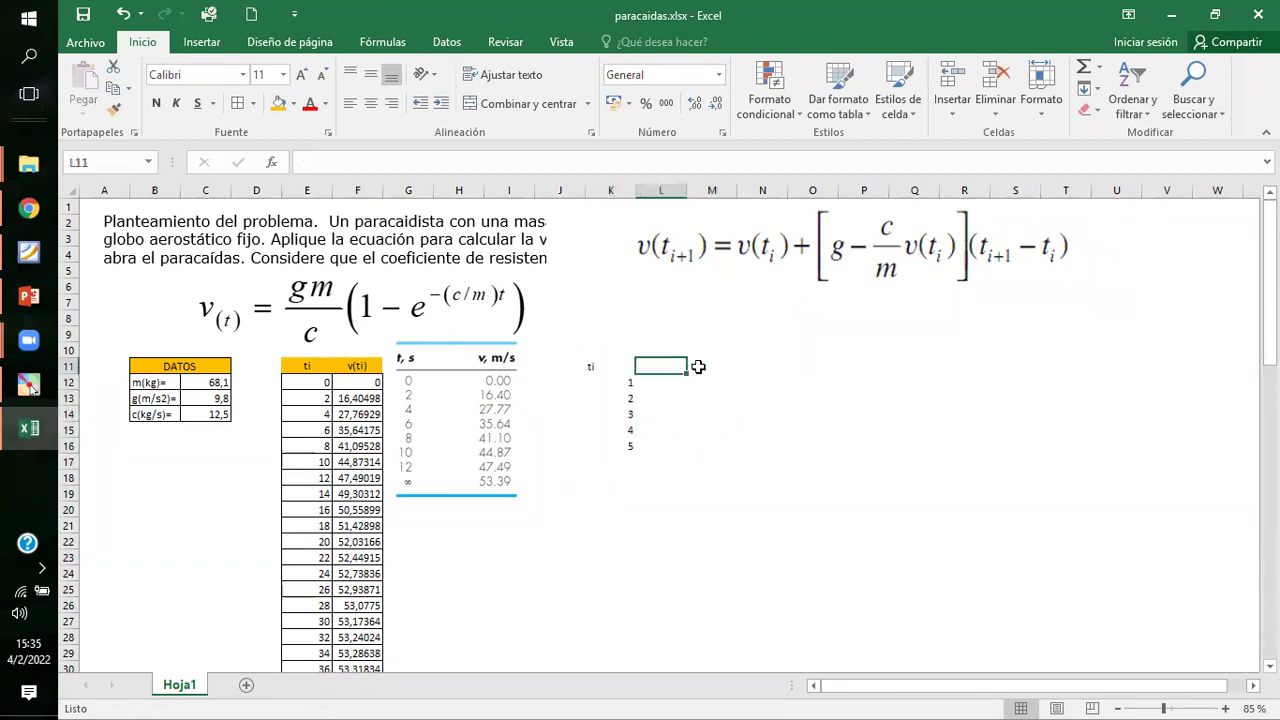
pyautogui.click(724, 381)
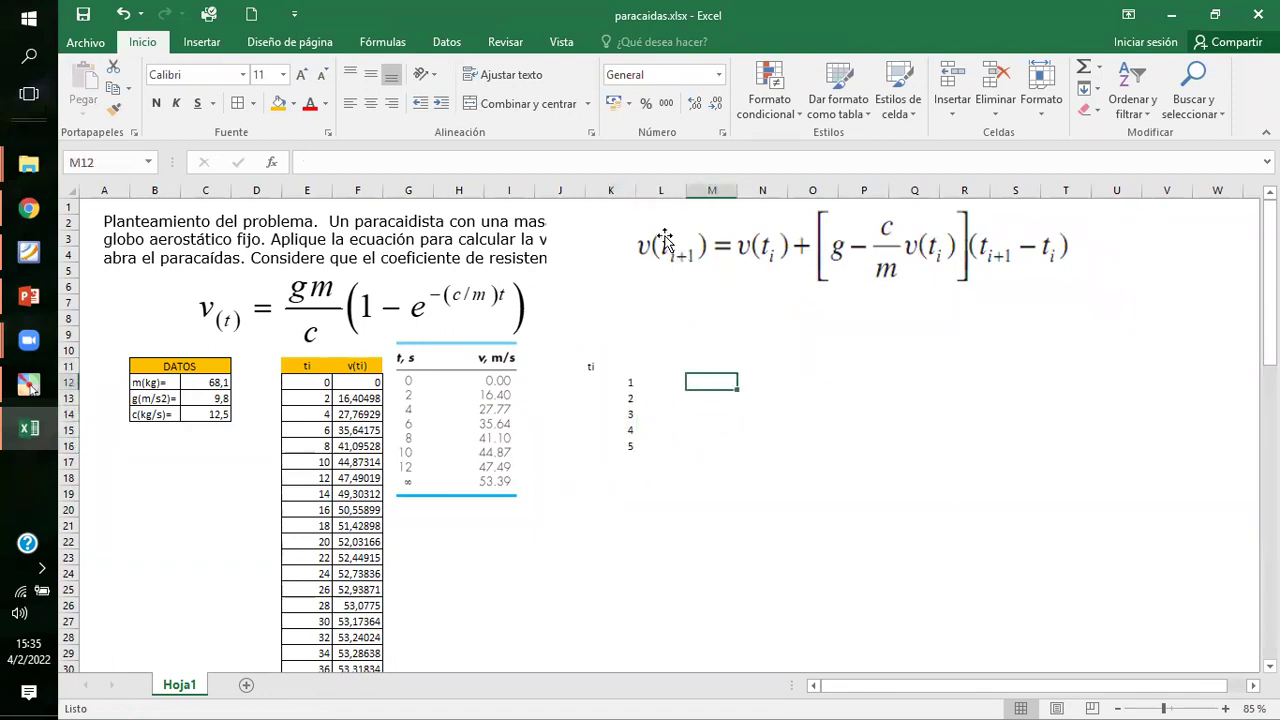
pyautogui.press('Up')
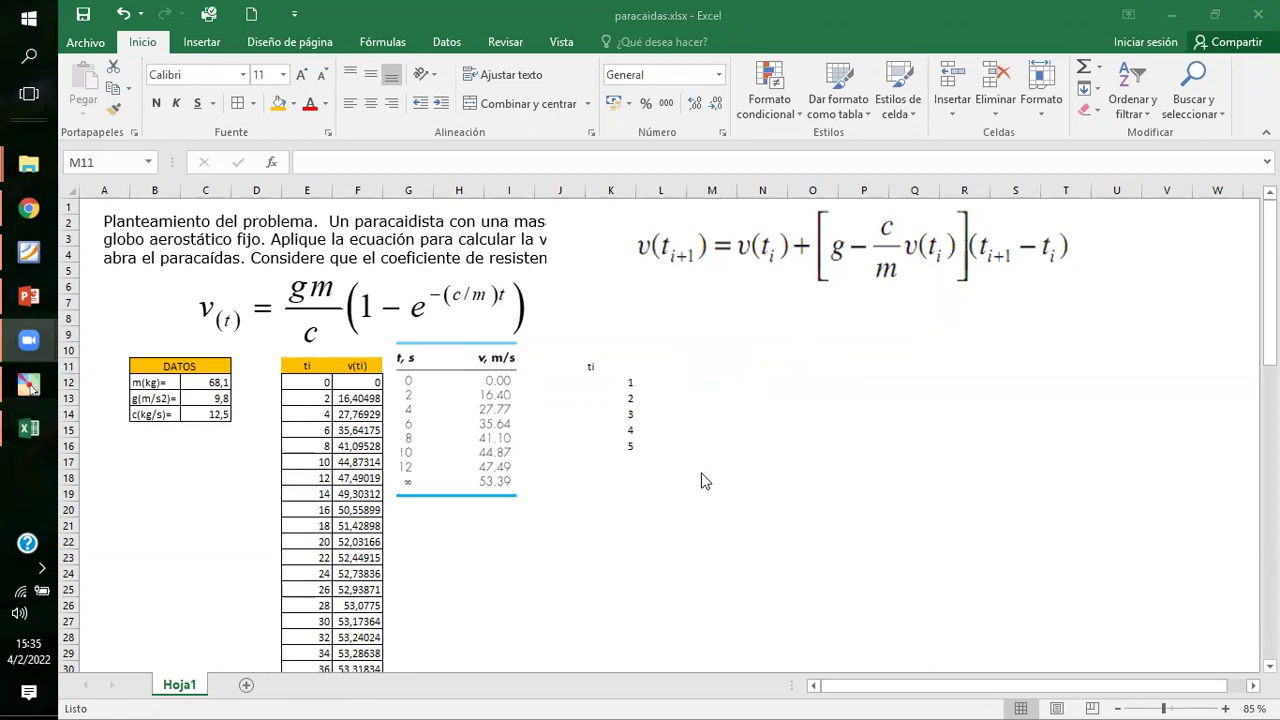
pyautogui.click(695, 367)
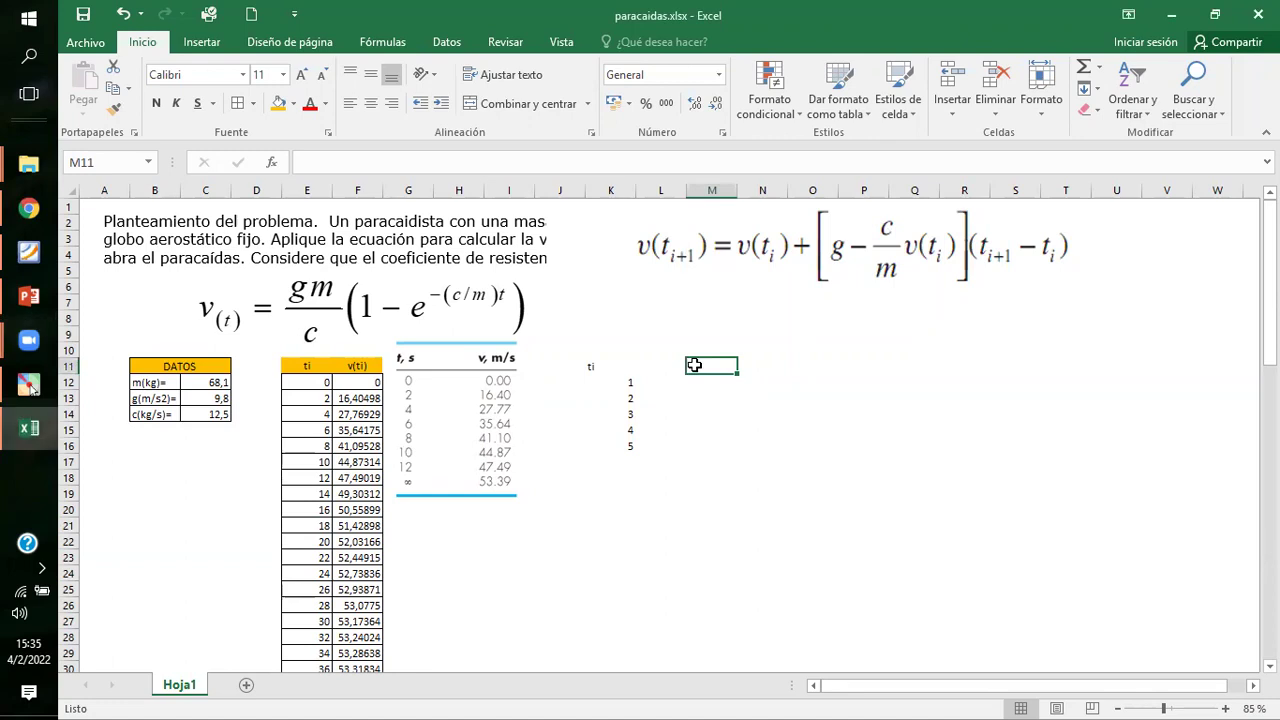
pyautogui.write('v')
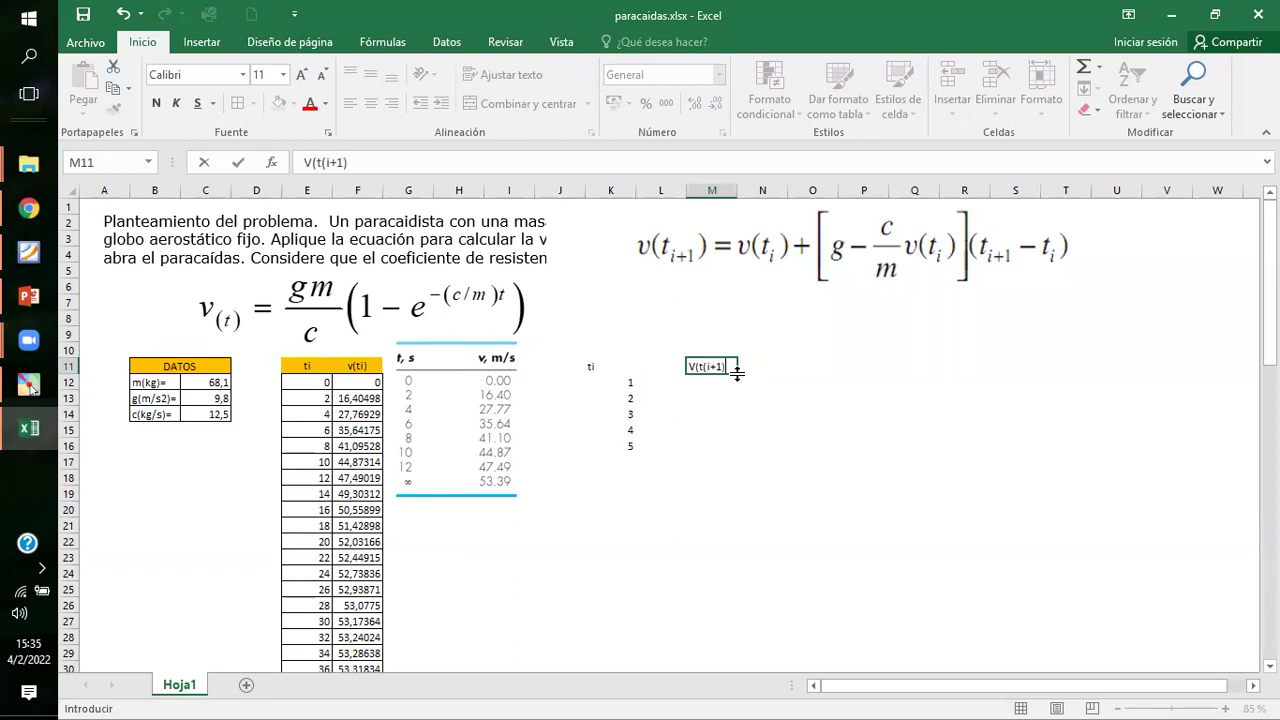
pyautogui.click(740, 372)
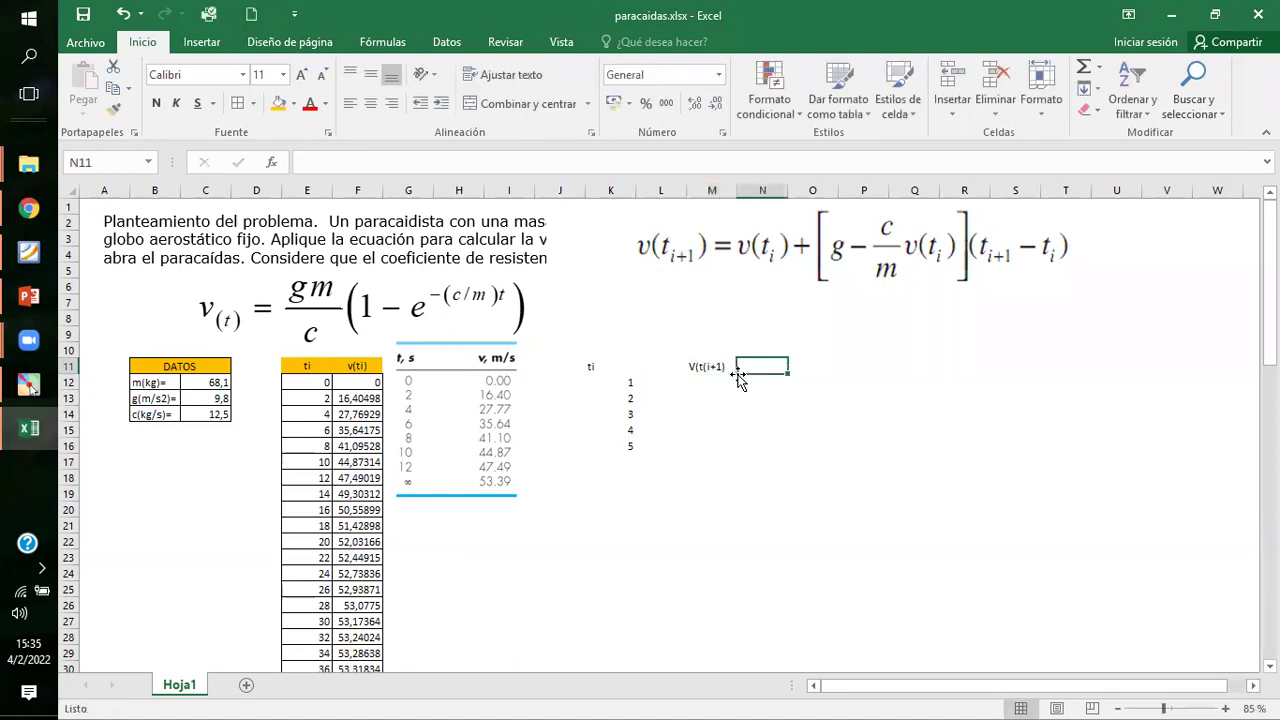
pyautogui.write('=')
pyautogui.press('BackSpace')
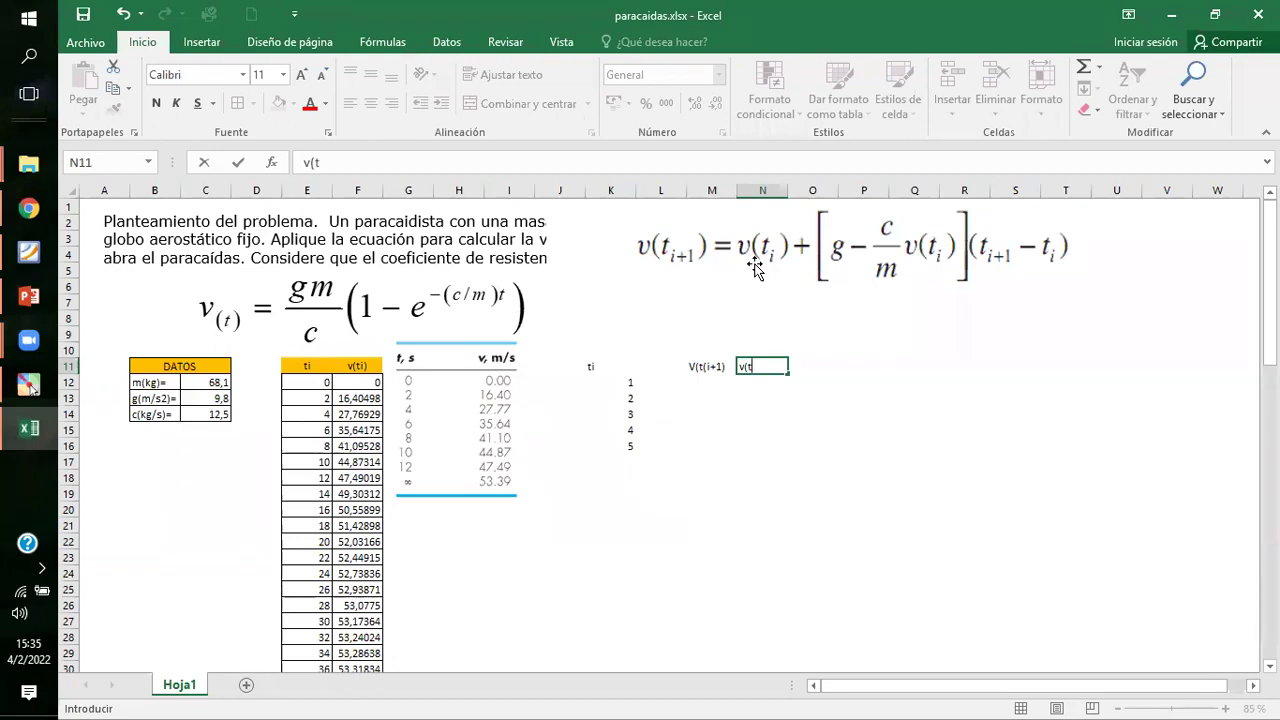
pyautogui.press('Tab')
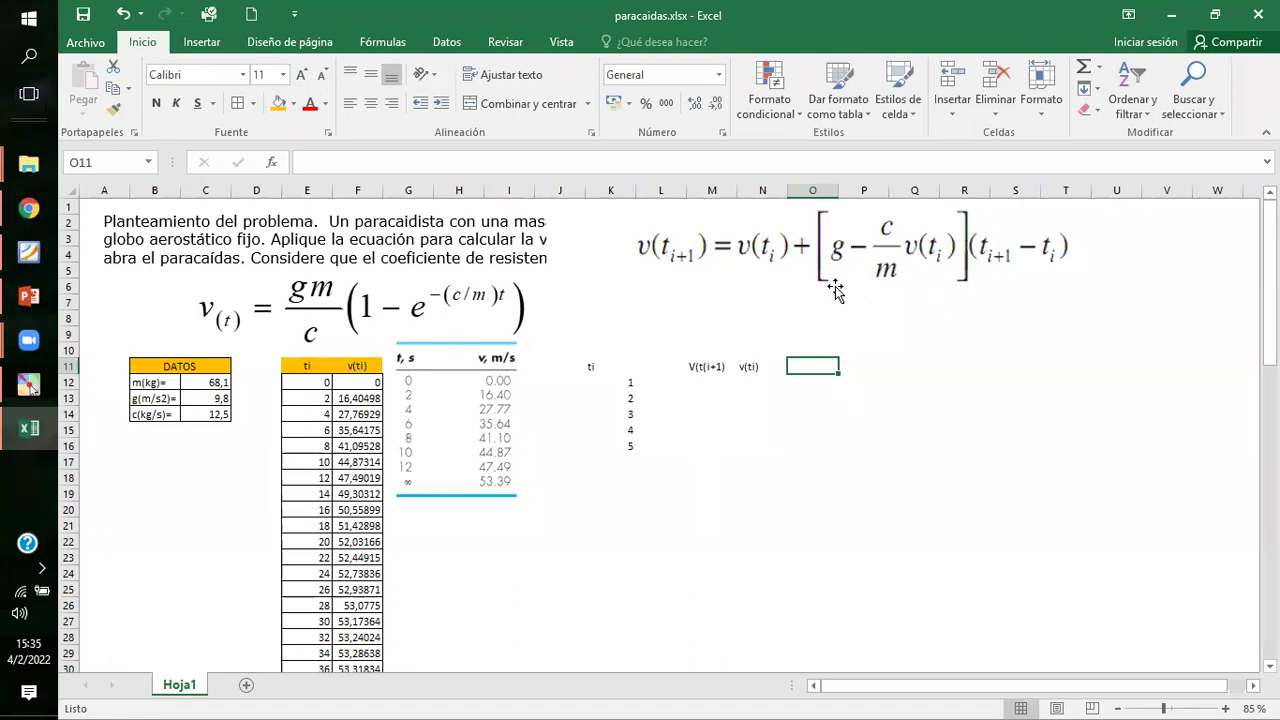
# Enter the column headings (g-c*v(ti)/m) in O11 and t(i+1)-ti in Q11.
pyautogui.write('(')
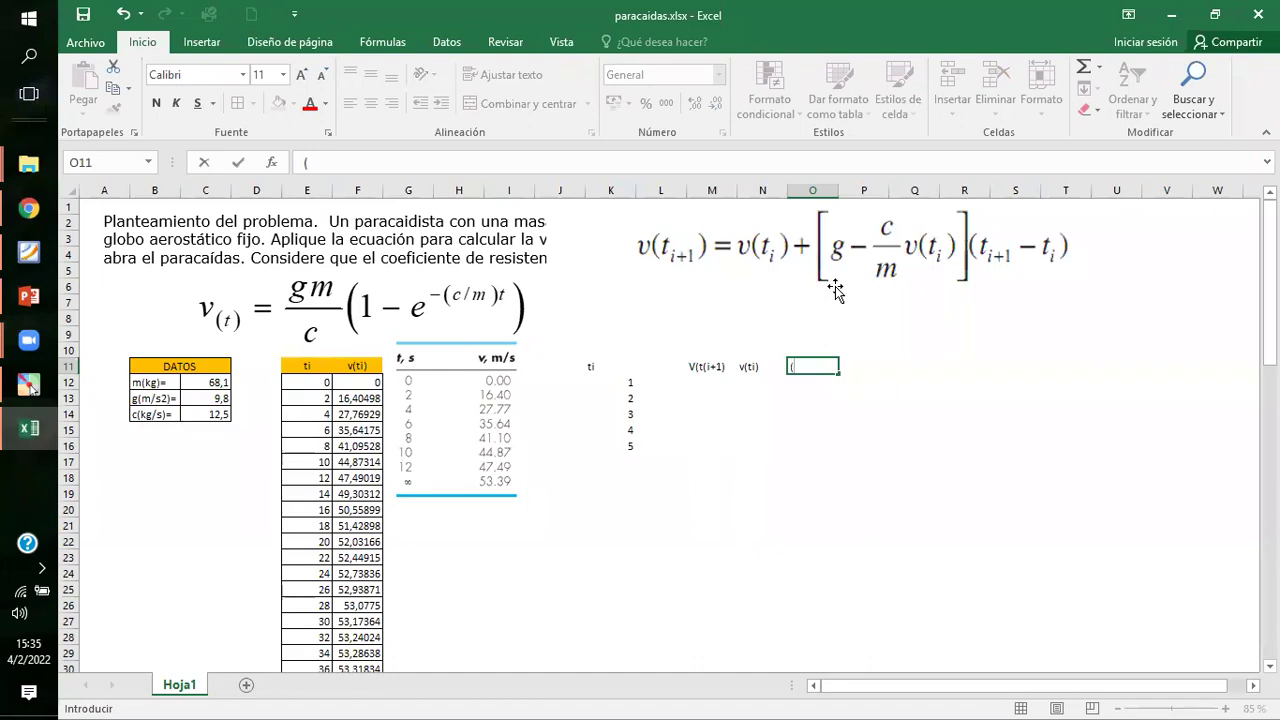
pyautogui.write('g-c*v(ti)/m')
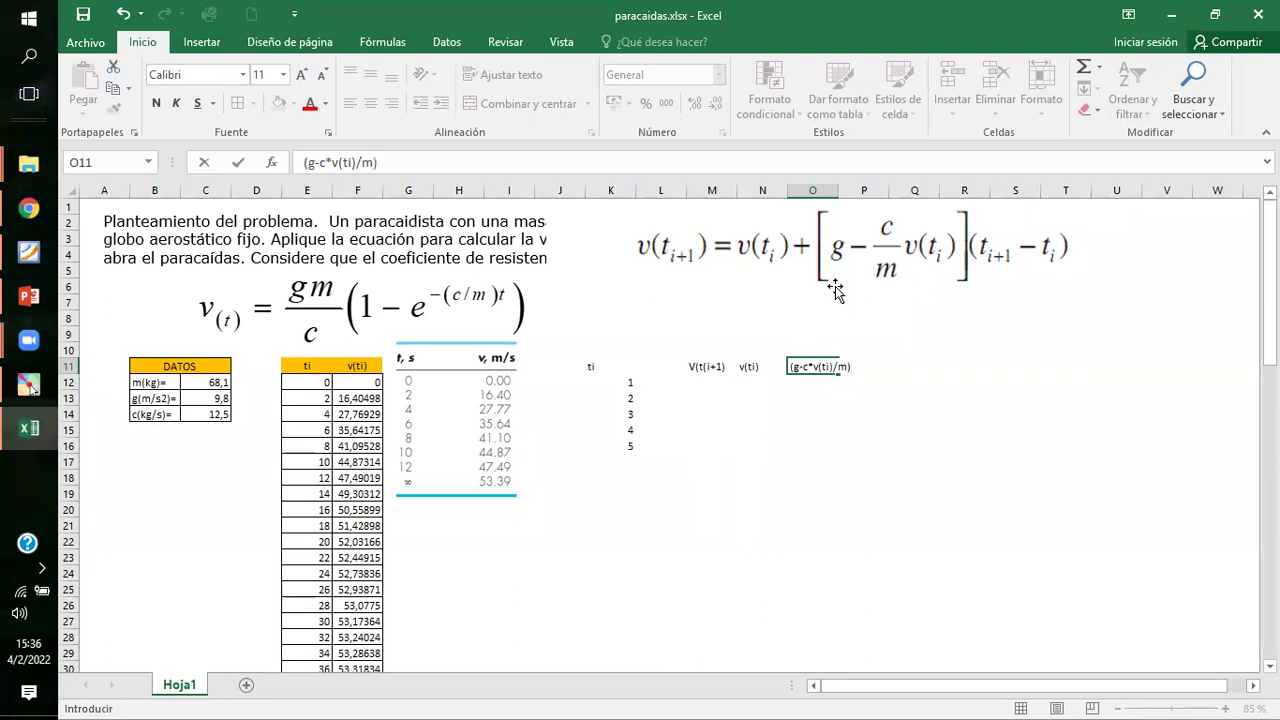
pyautogui.press('Return')
pyautogui.press('Up')
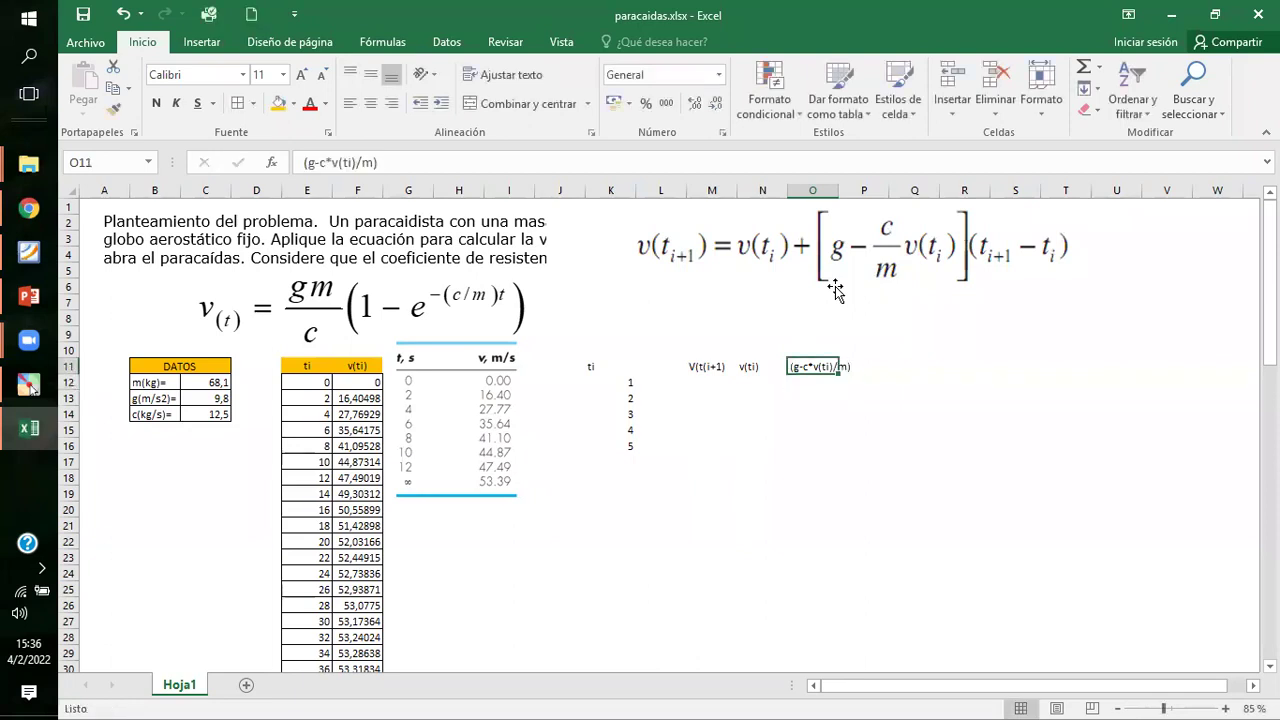
pyautogui.press('Right')
pyautogui.press('Right')
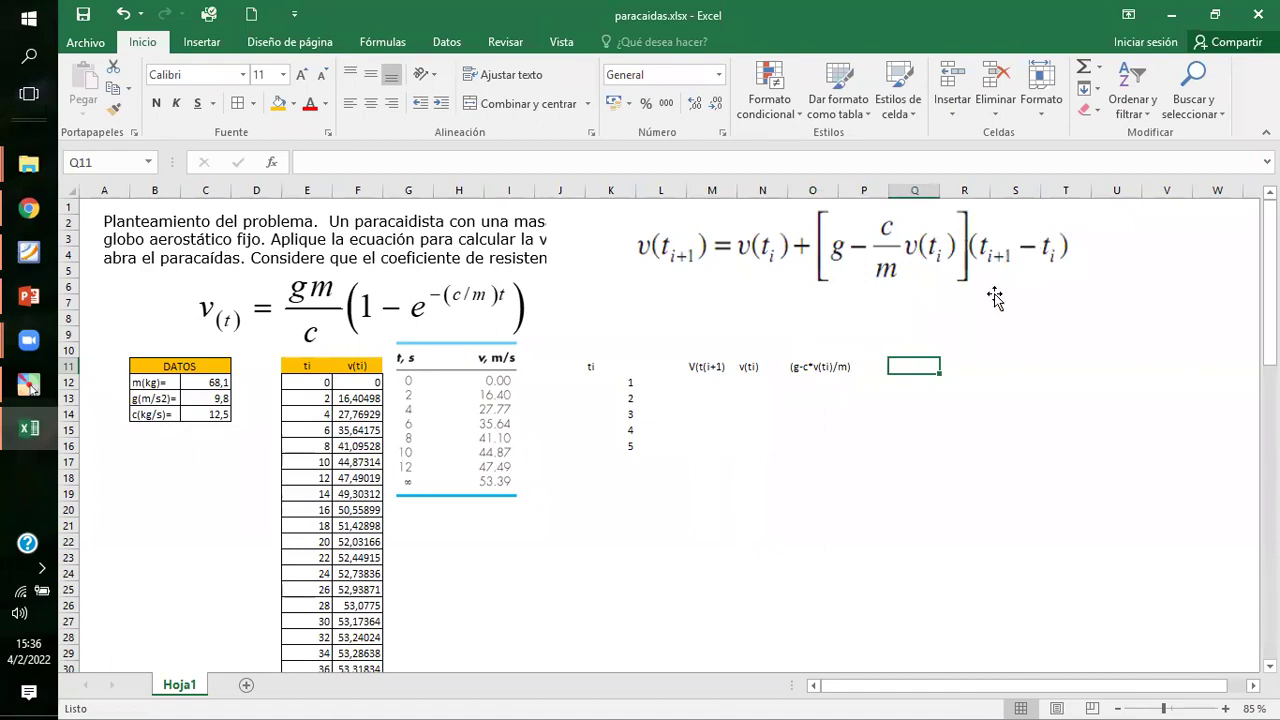
pyautogui.write('t(i+1)-')
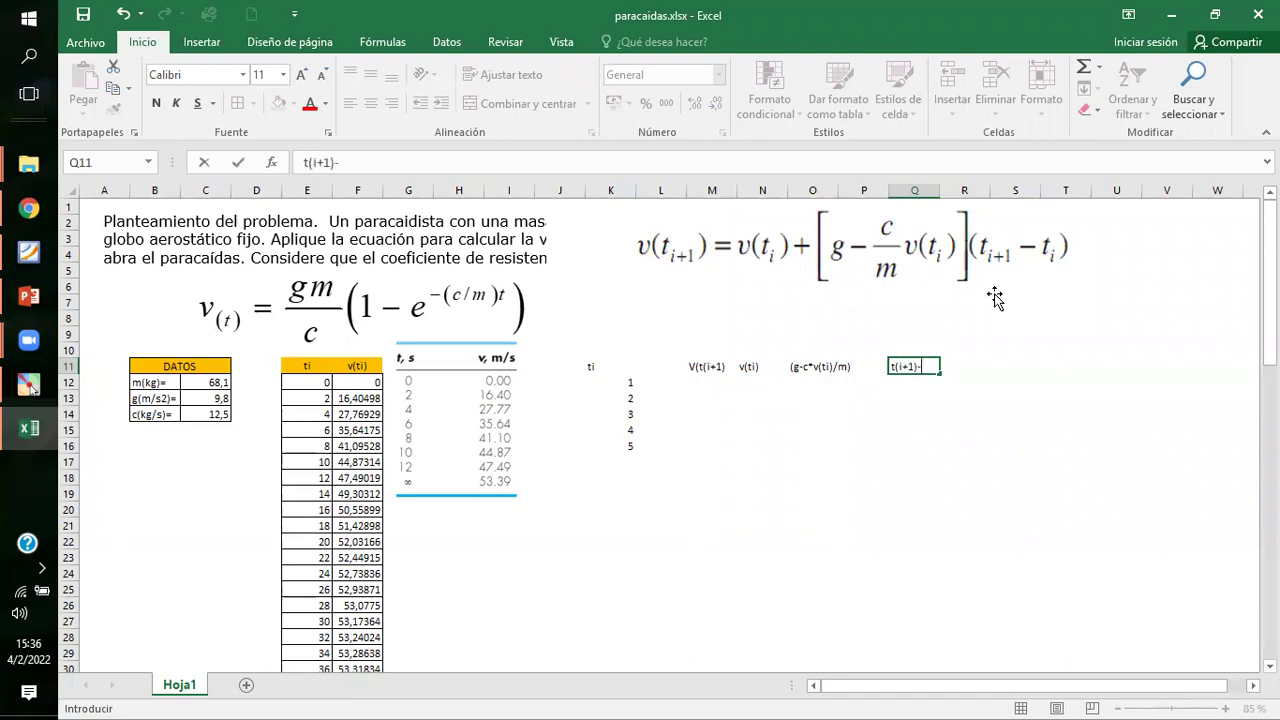
pyautogui.write('t')
pyautogui.press('Return')
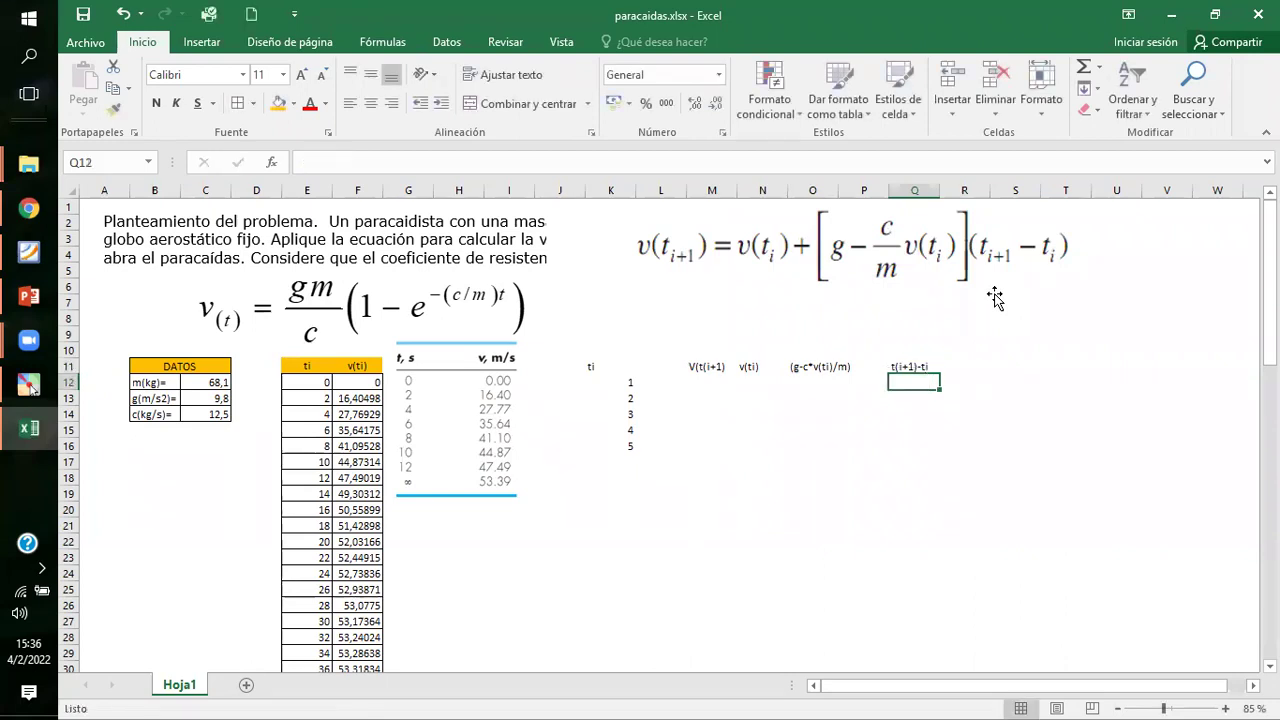
# Enter the initial conditions above the Euler table: ti=0 in K8 and vi=0 in L8.
pyautogui.press('Left')
pyautogui.press('Left')
pyautogui.scroll(2, 889, 414)
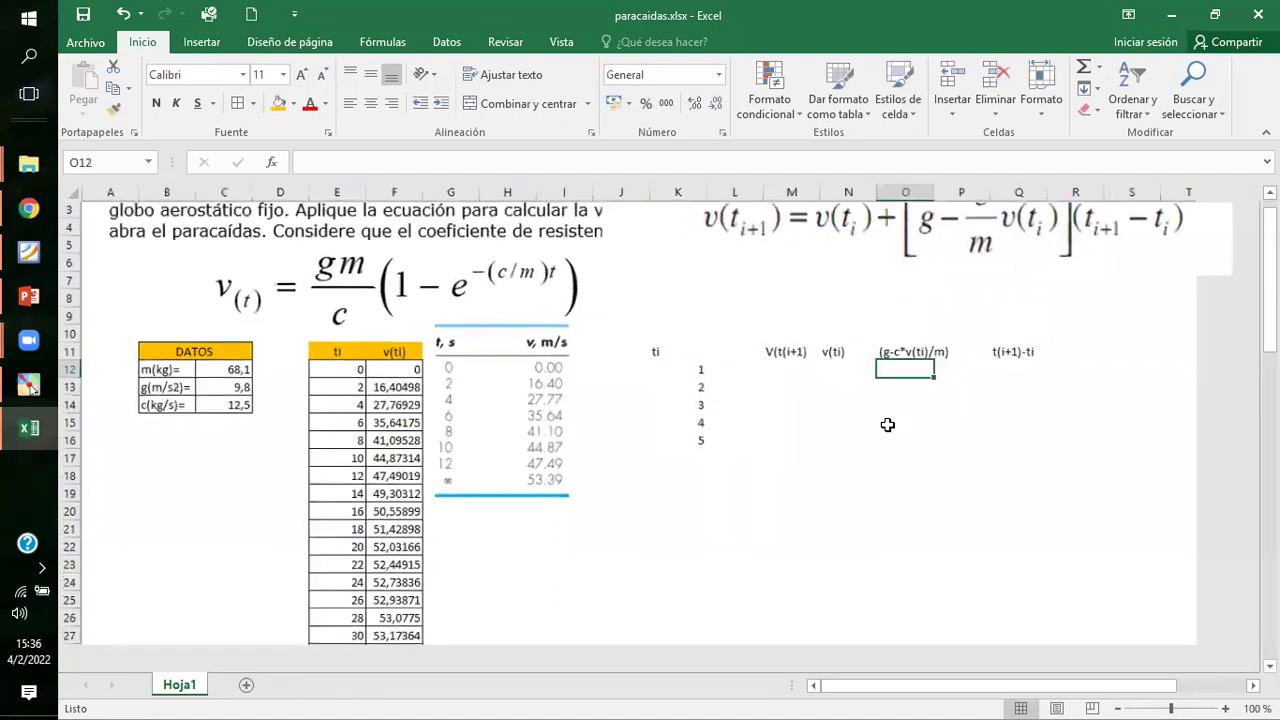
pyautogui.moveTo(851, 685); pyautogui.dragTo(889, 685)
pyautogui.scroll(2, 1017, 564)
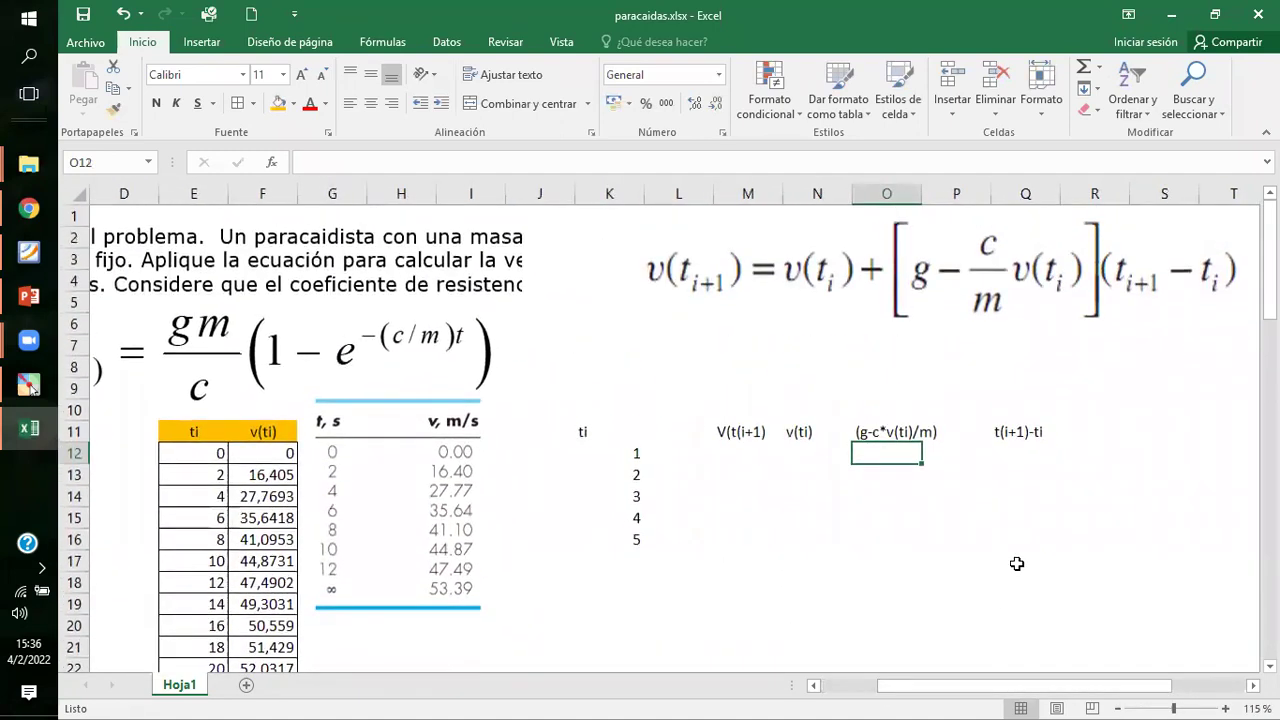
pyautogui.moveTo(967, 683); pyautogui.dragTo(955, 690)
pyautogui.click(1028, 462)
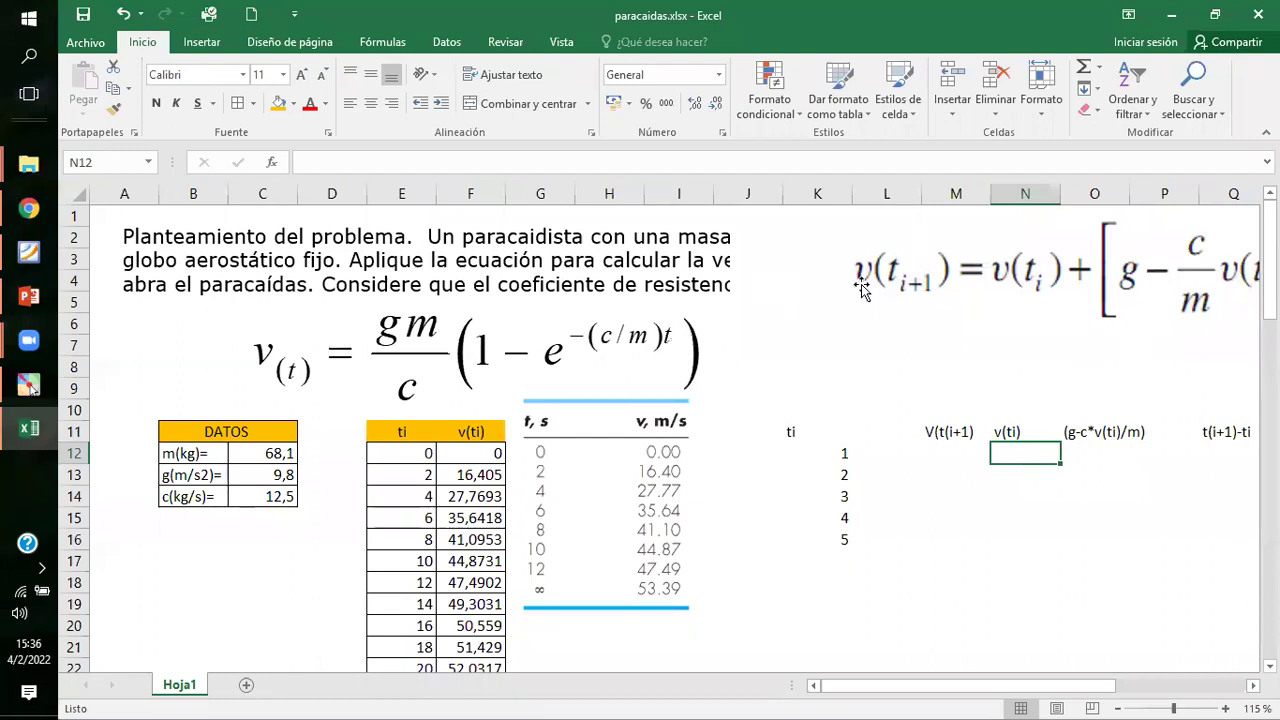
pyautogui.click(857, 352)
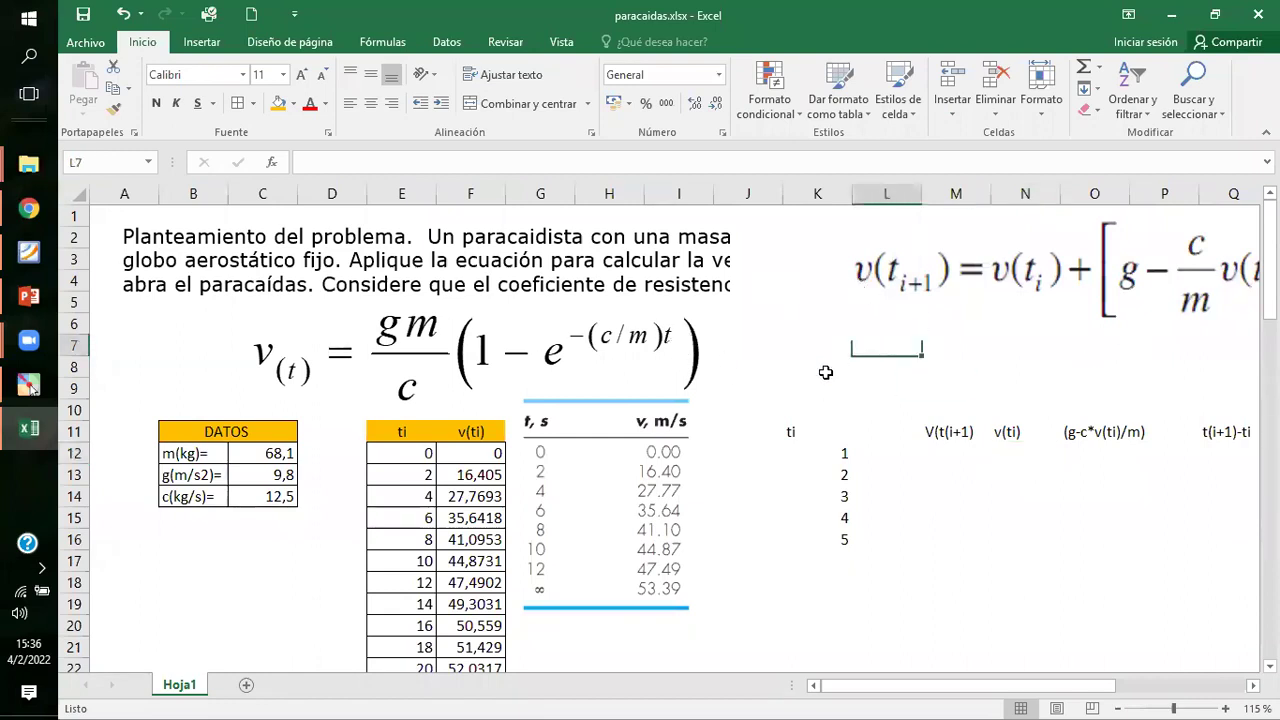
pyautogui.click(825, 372)
pyautogui.write('ti')
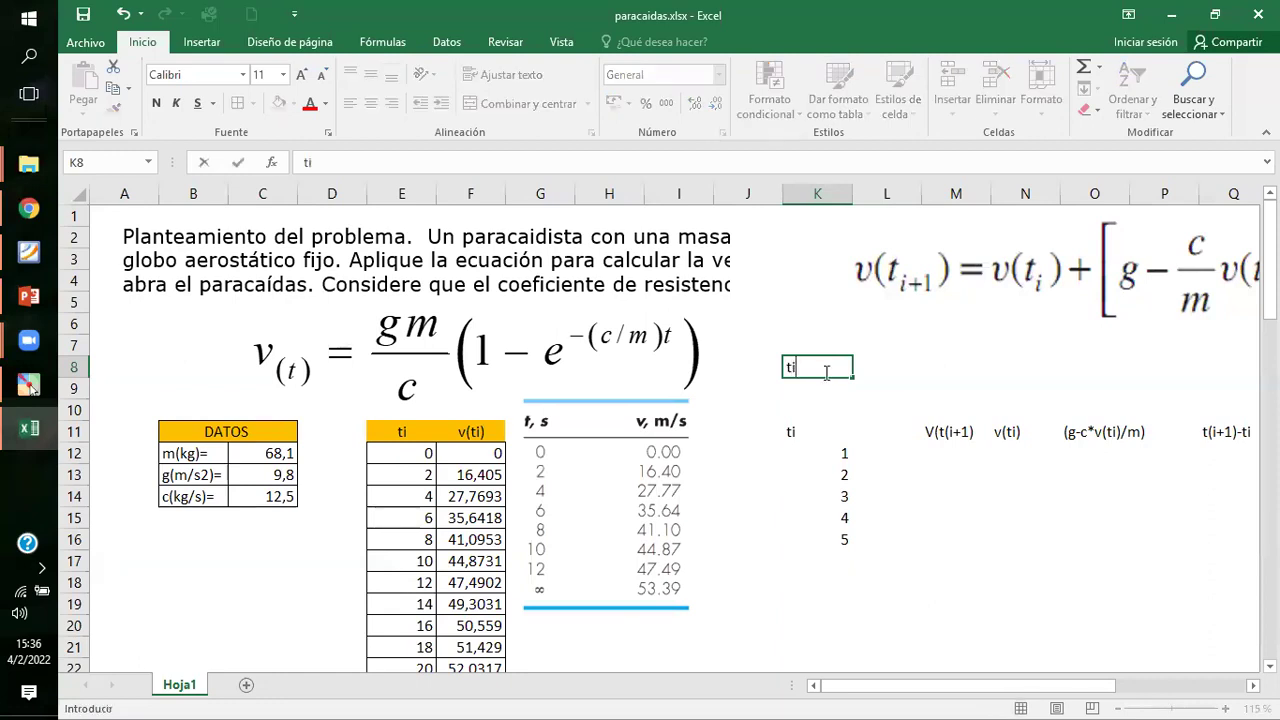
pyautogui.write('=0')
pyautogui.press('Tab')
pyautogui.write('v')
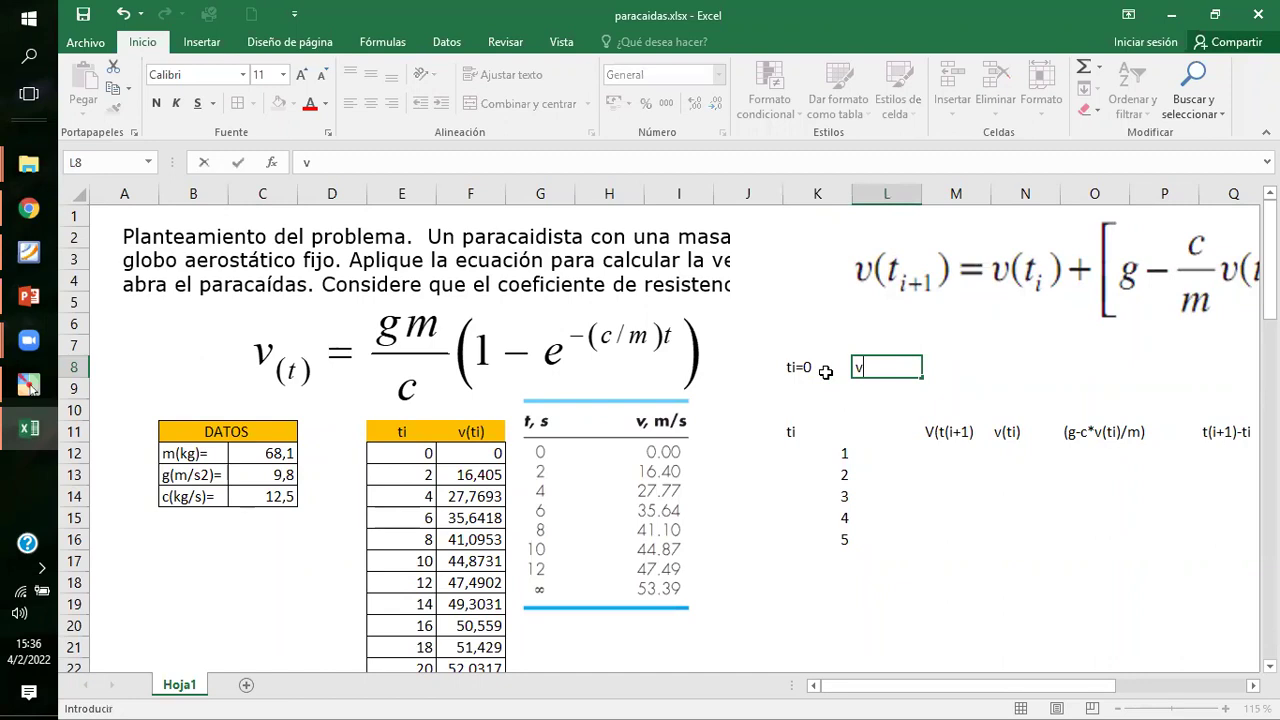
pyautogui.write('i)')
pyautogui.press('Return')
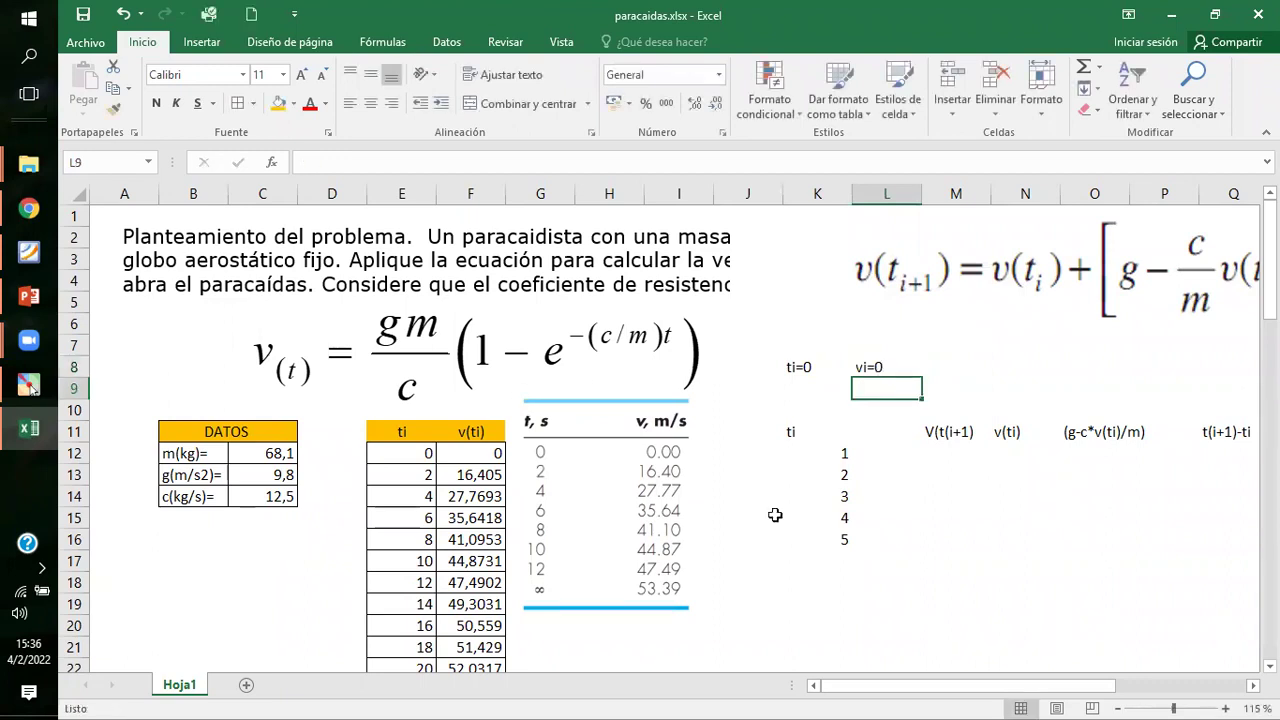
pyautogui.click(938, 472)
pyautogui.click(944, 455)
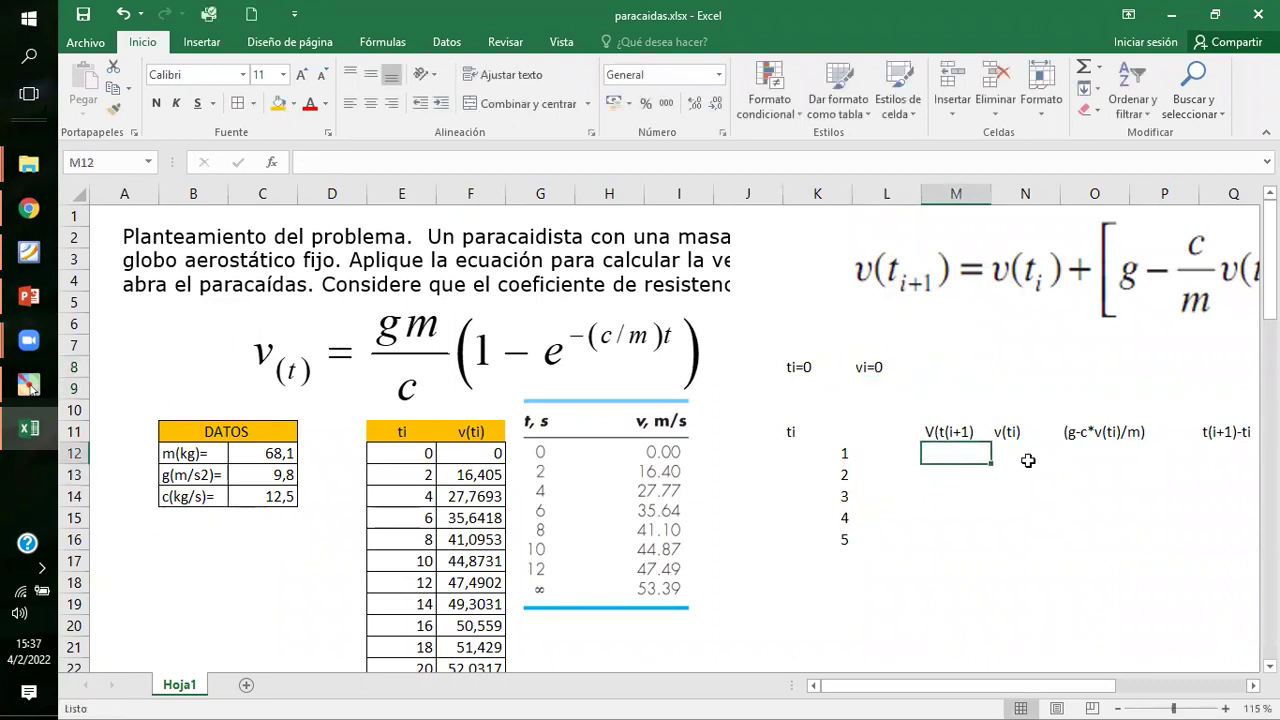
pyautogui.press('Right')
pyautogui.press('Right')
pyautogui.press('Right')
pyautogui.press('Right')
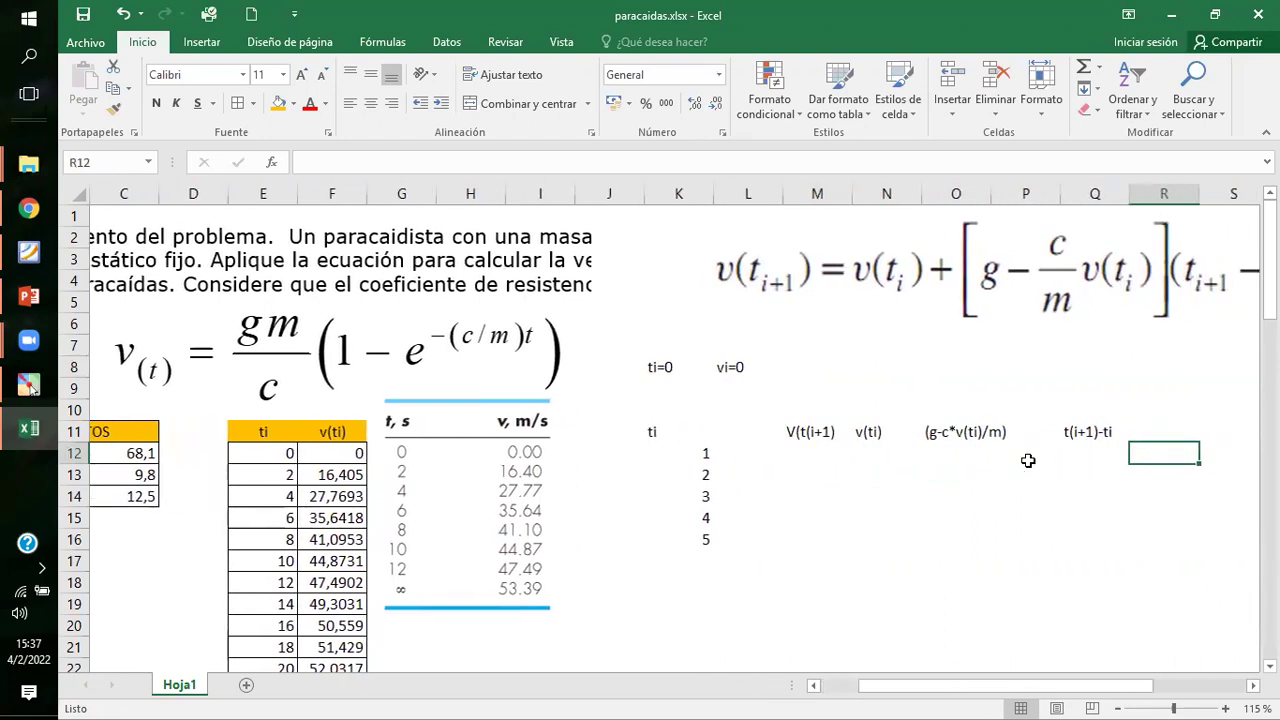
pyautogui.press('Left')
pyautogui.press('Right')
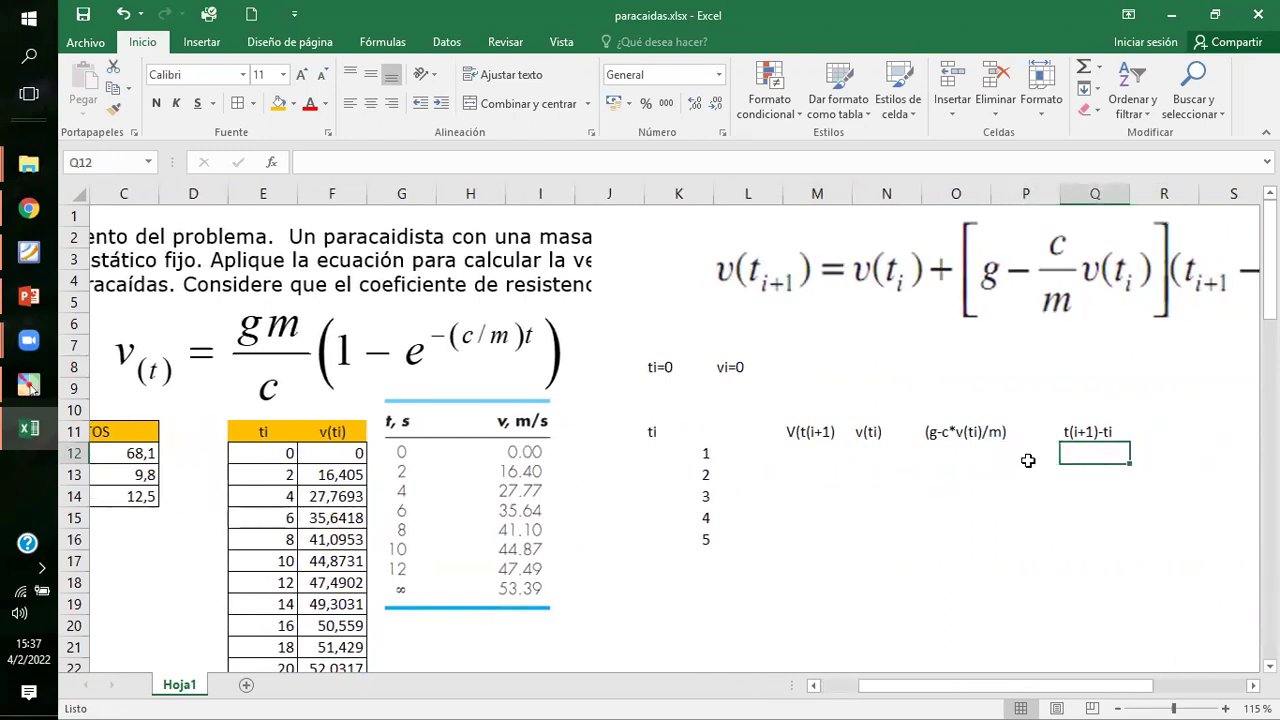
pyautogui.press('Left')
pyautogui.press('Left')
pyautogui.press('Left')
pyautogui.press('Left')
pyautogui.press('Left')
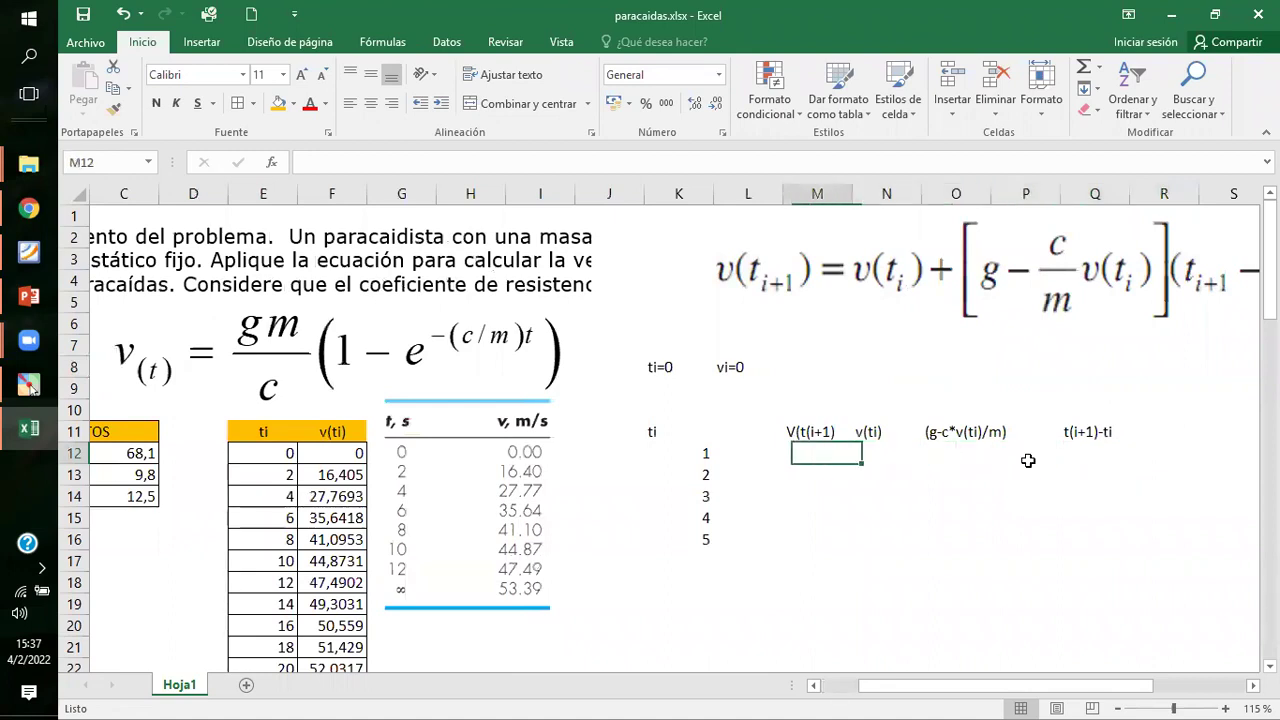
pyautogui.press('Right')
pyautogui.press('Right')
pyautogui.press('Left')
pyautogui.press('Left')
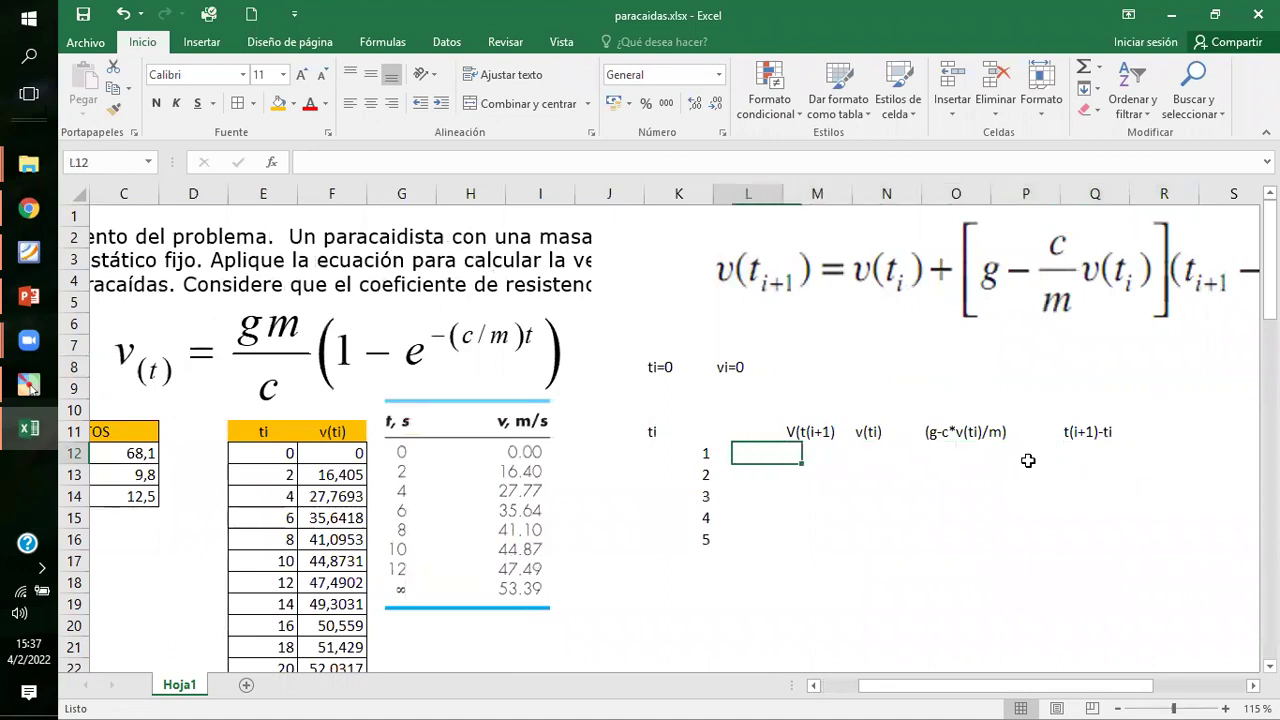
# Note the step size as pasos= 2 in M8, beside the initial conditions.
pyautogui.press('Right')
pyautogui.press('Up')
pyautogui.press('Up')
pyautogui.press('Up')
pyautogui.press('Up')
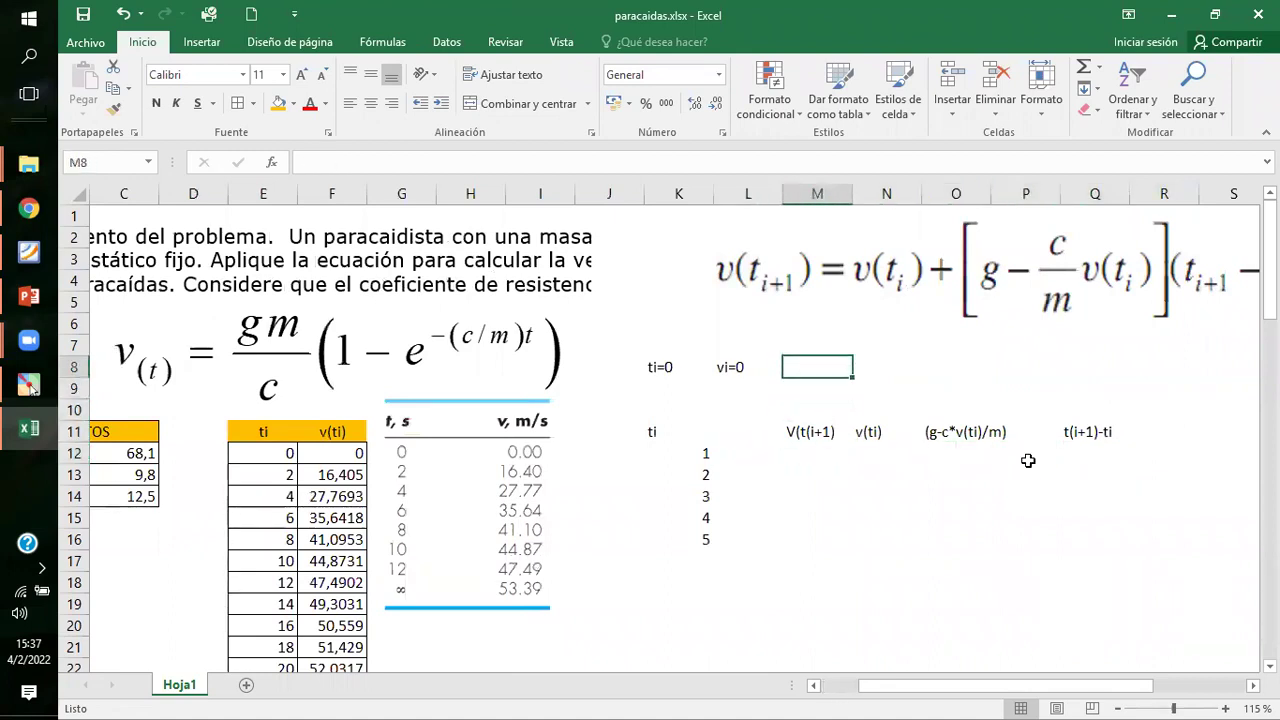
pyautogui.write('pasos= 2')
pyautogui.press('Return')
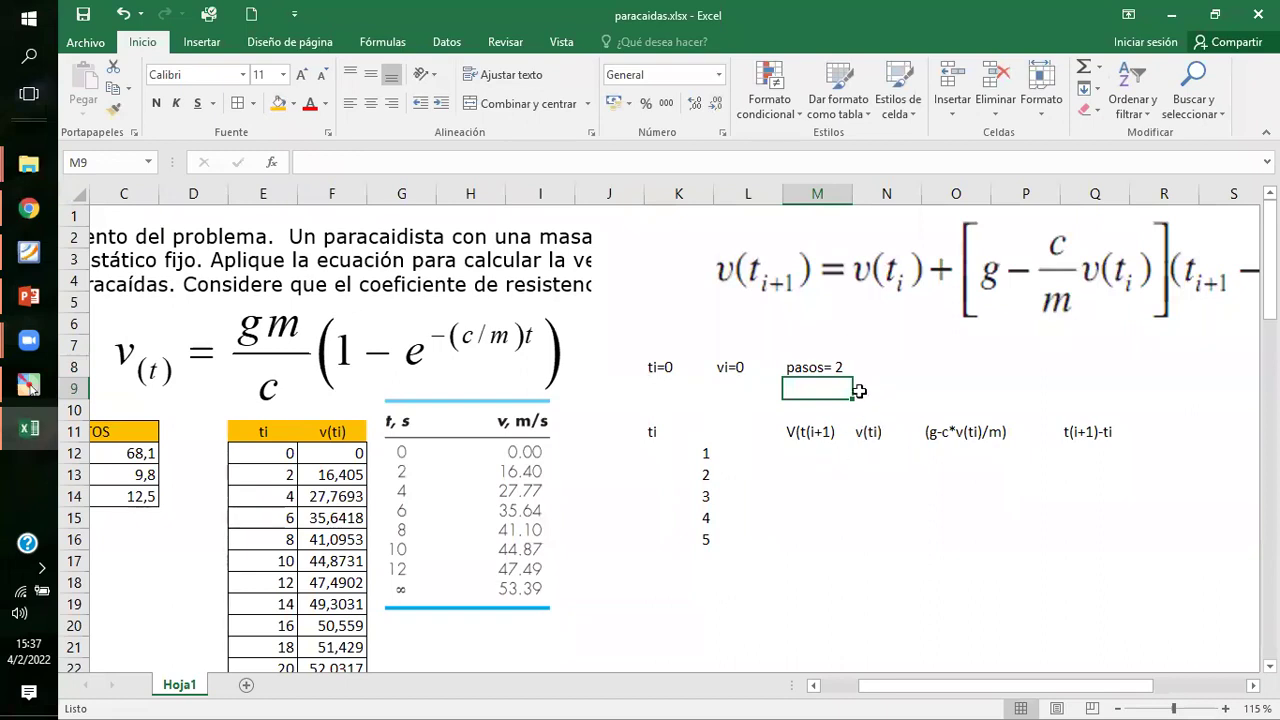
pyautogui.click(876, 436)
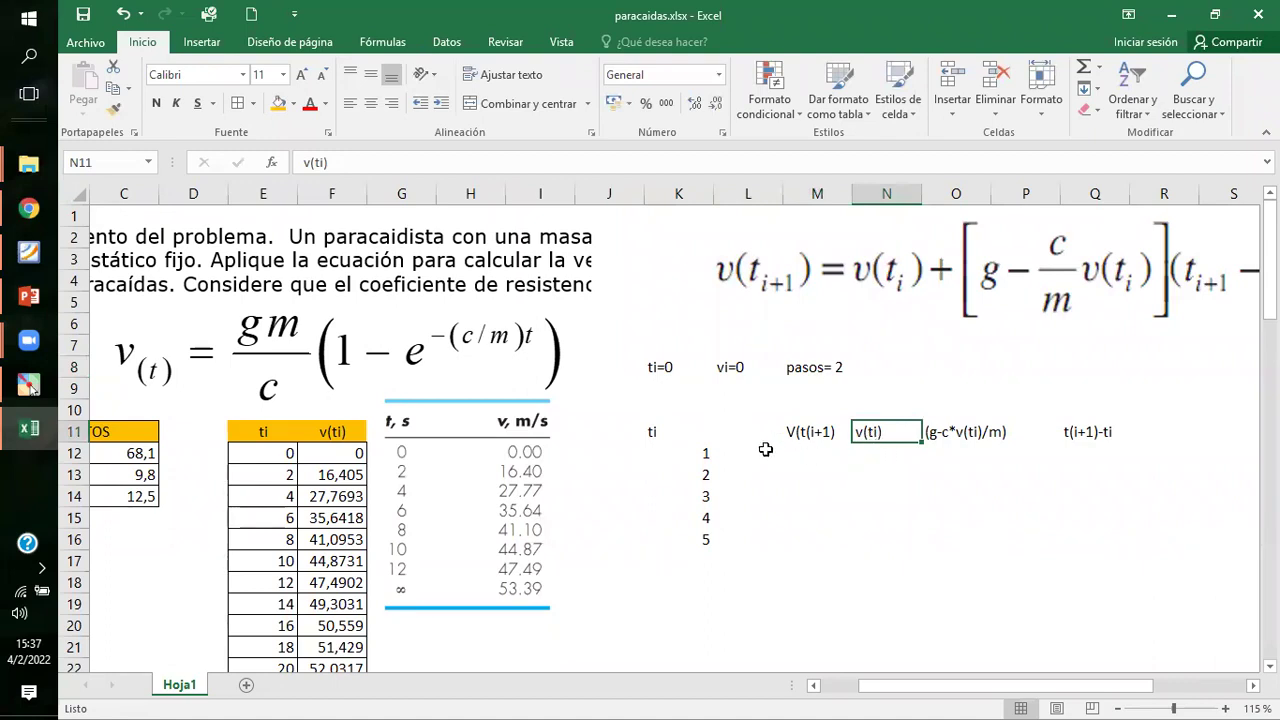
# Enter the initial velocity 0 under the v(ti) heading in N12.
pyautogui.click(868, 453)
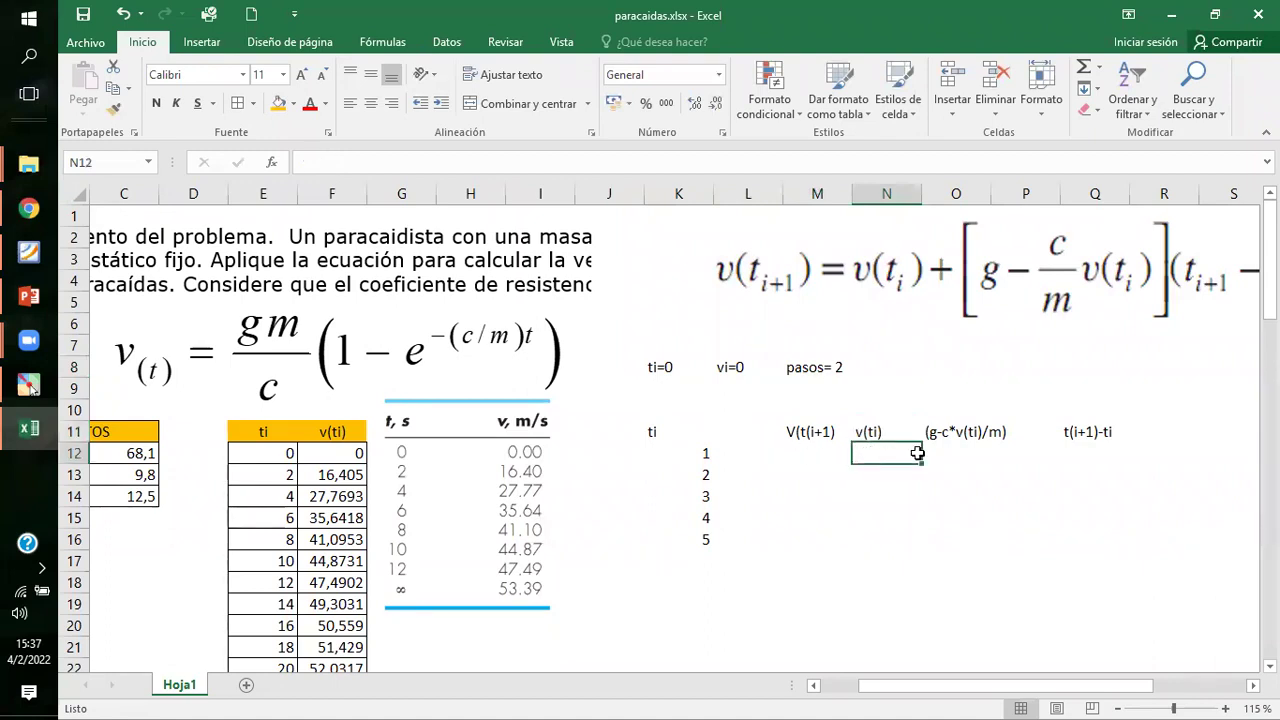
pyautogui.write('0')
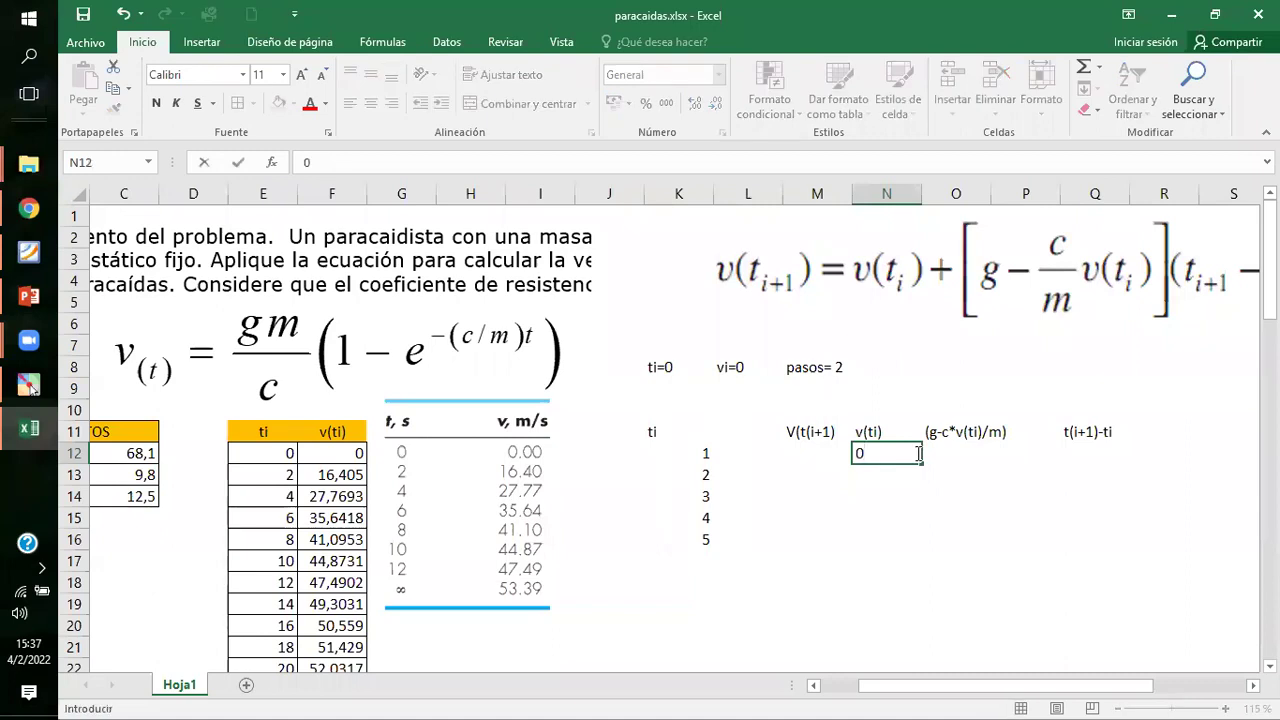
pyautogui.press('Return')
# Enter the time step as the formula =2-0 under the t(i+1)-ti heading in Q12.
pyautogui.press('Up')
pyautogui.press('Right')
pyautogui.press('Right')
pyautogui.press('Right')
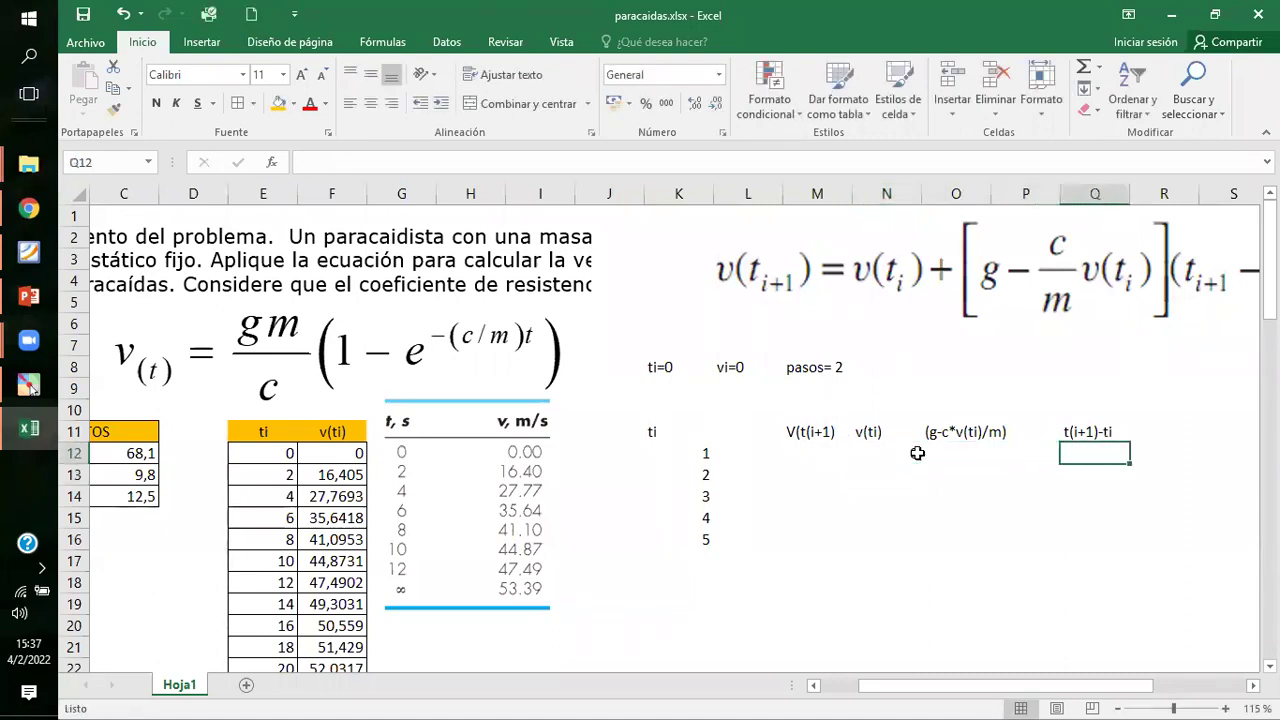
pyautogui.press('Left')
pyautogui.press('Right')
pyautogui.write('2')
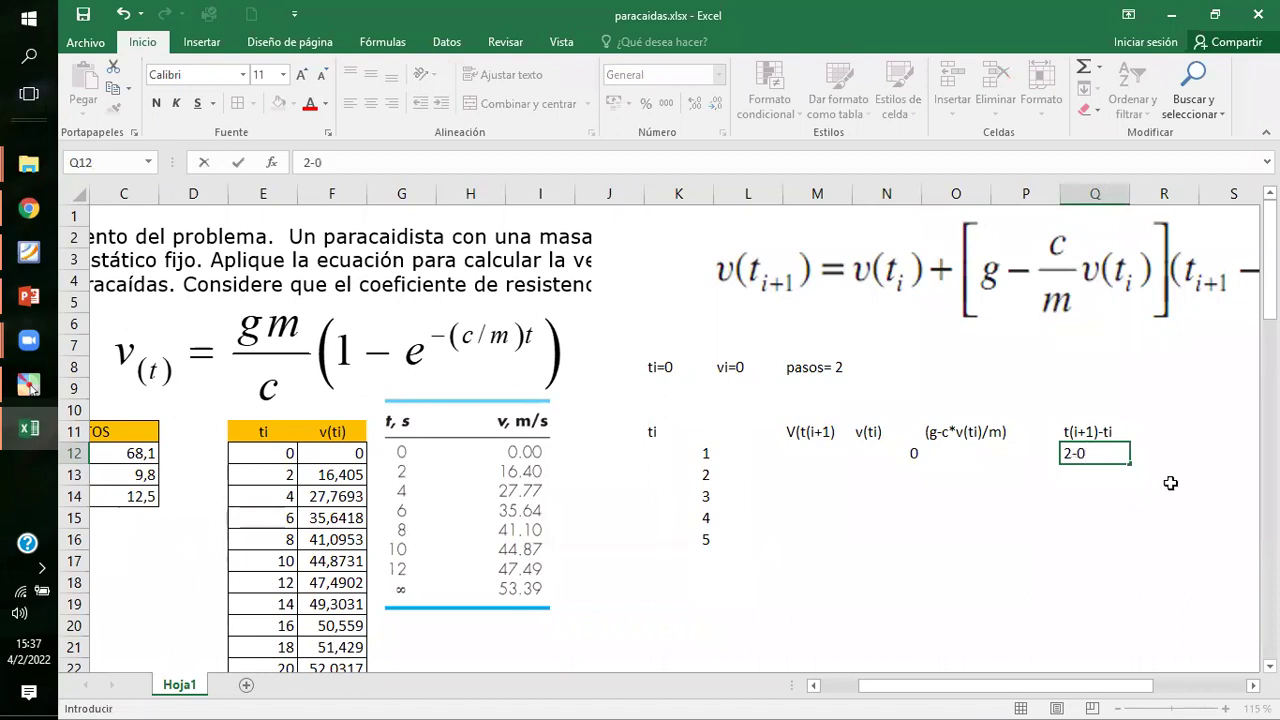
pyautogui.press('Return')
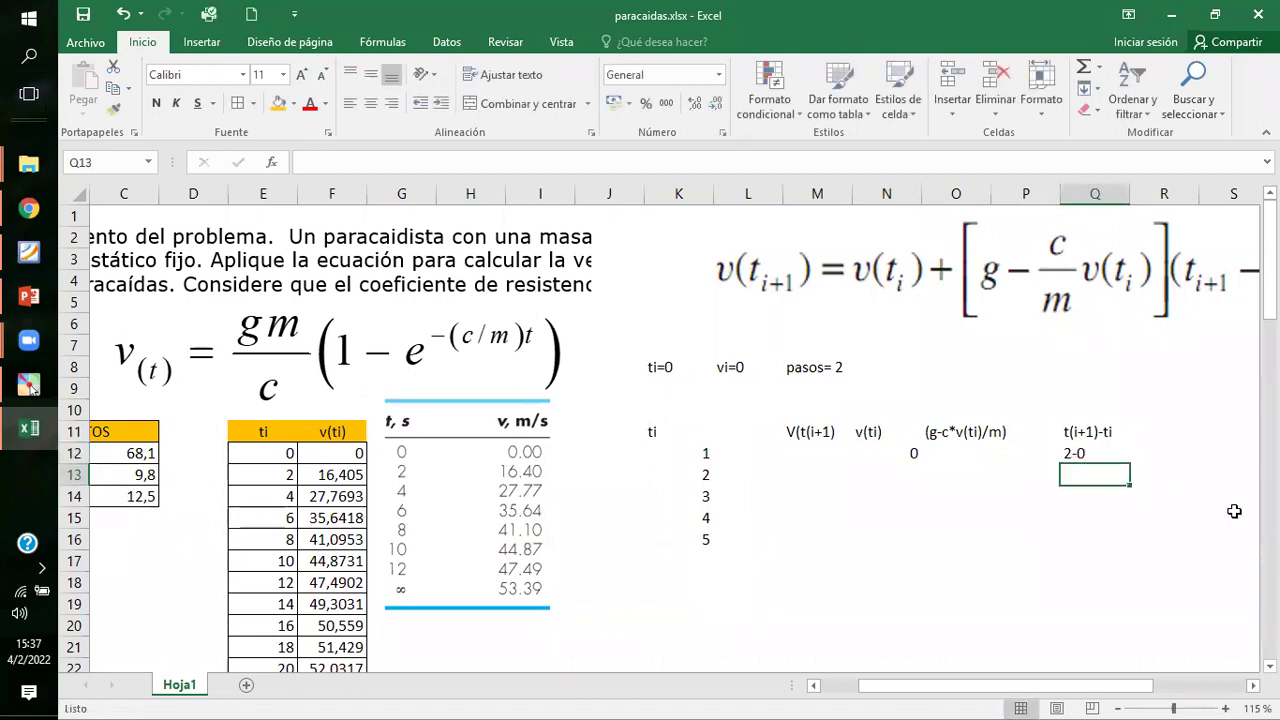
pyautogui.doubleClick(1069, 455)
pyautogui.write('=')
pyautogui.press('Return')
pyautogui.press('Left')
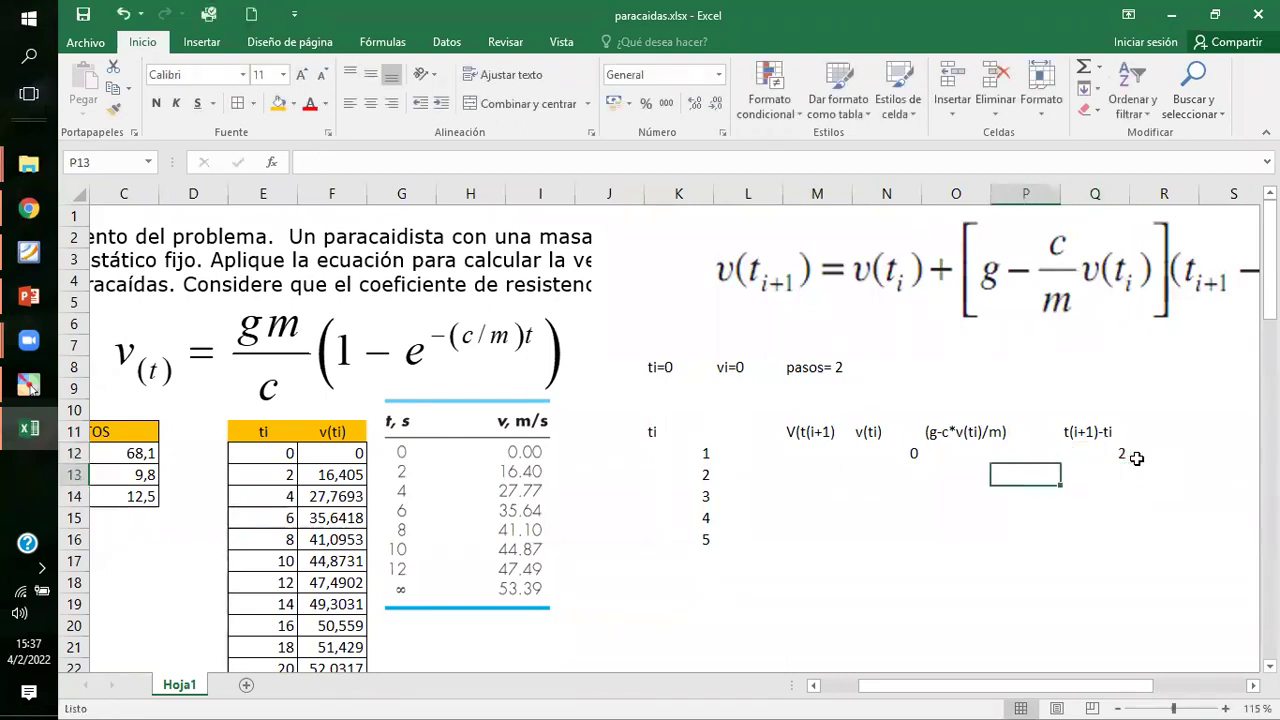
# Delete the empty column P and widen column O so the (g-c*v(ti)/m) heading fits.
pyautogui.press('Up')
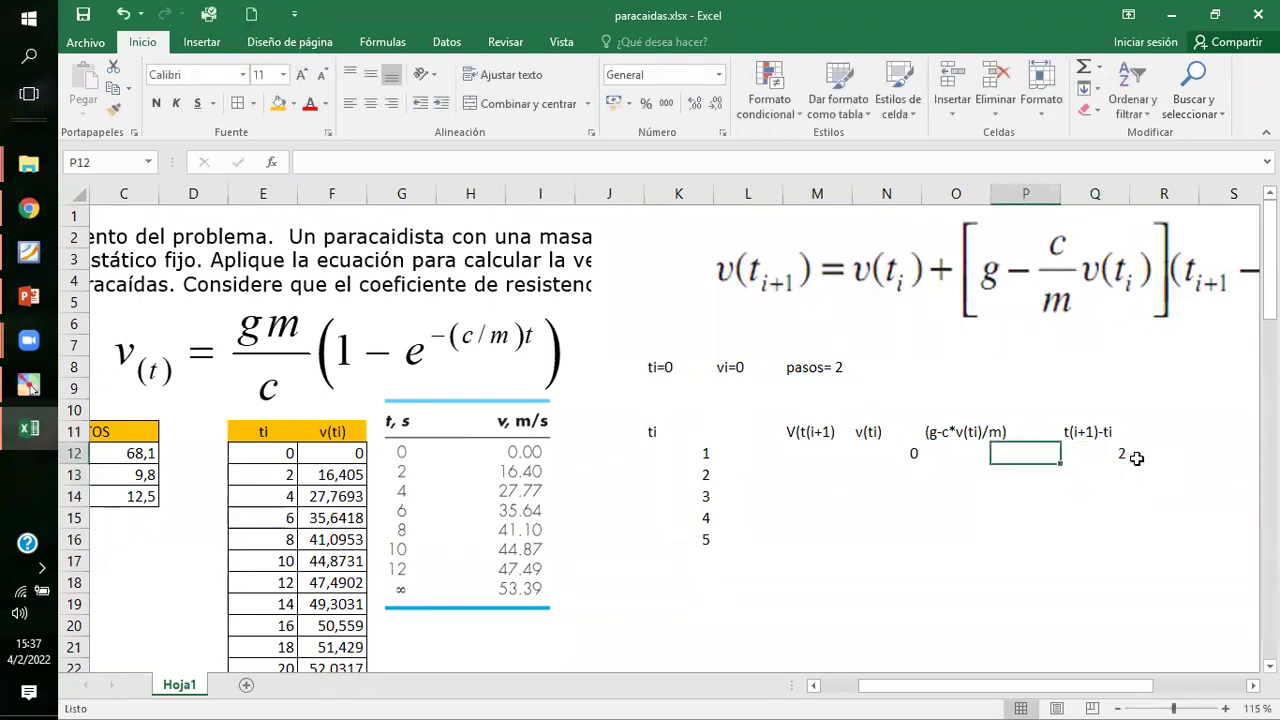
pyautogui.press('Left')
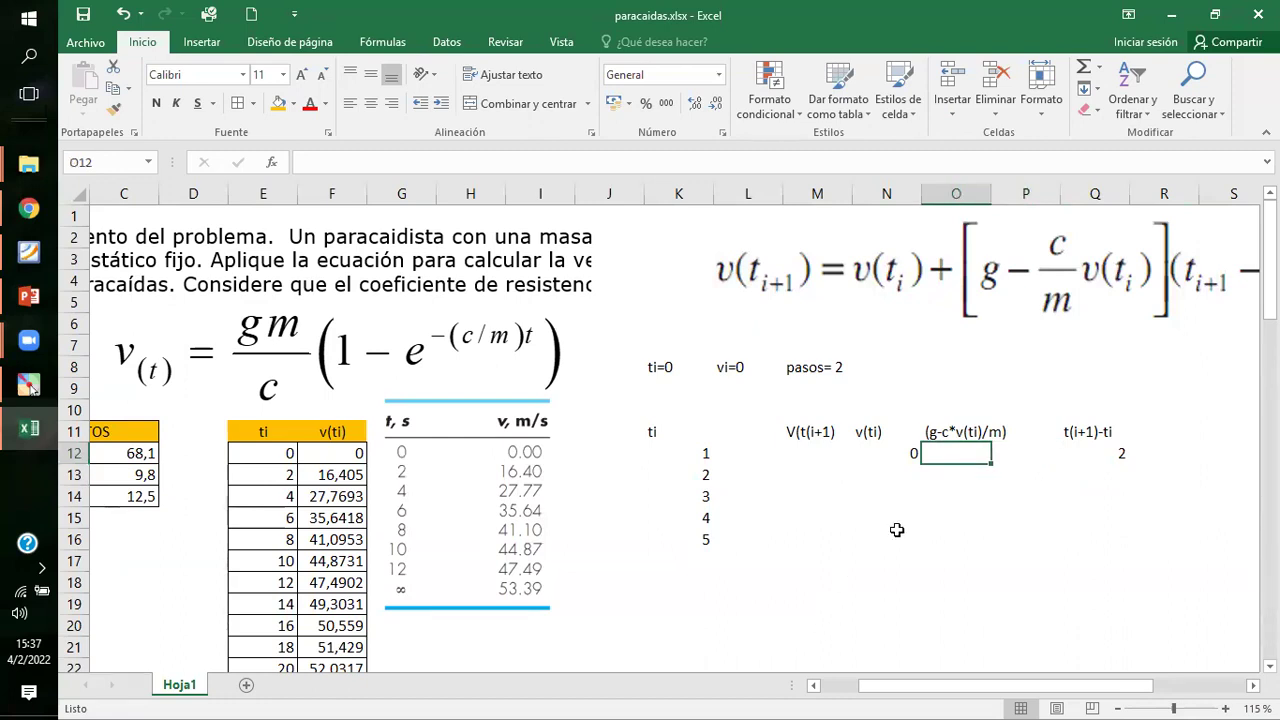
pyautogui.click(1068, 420)
pyautogui.click(1033, 431)
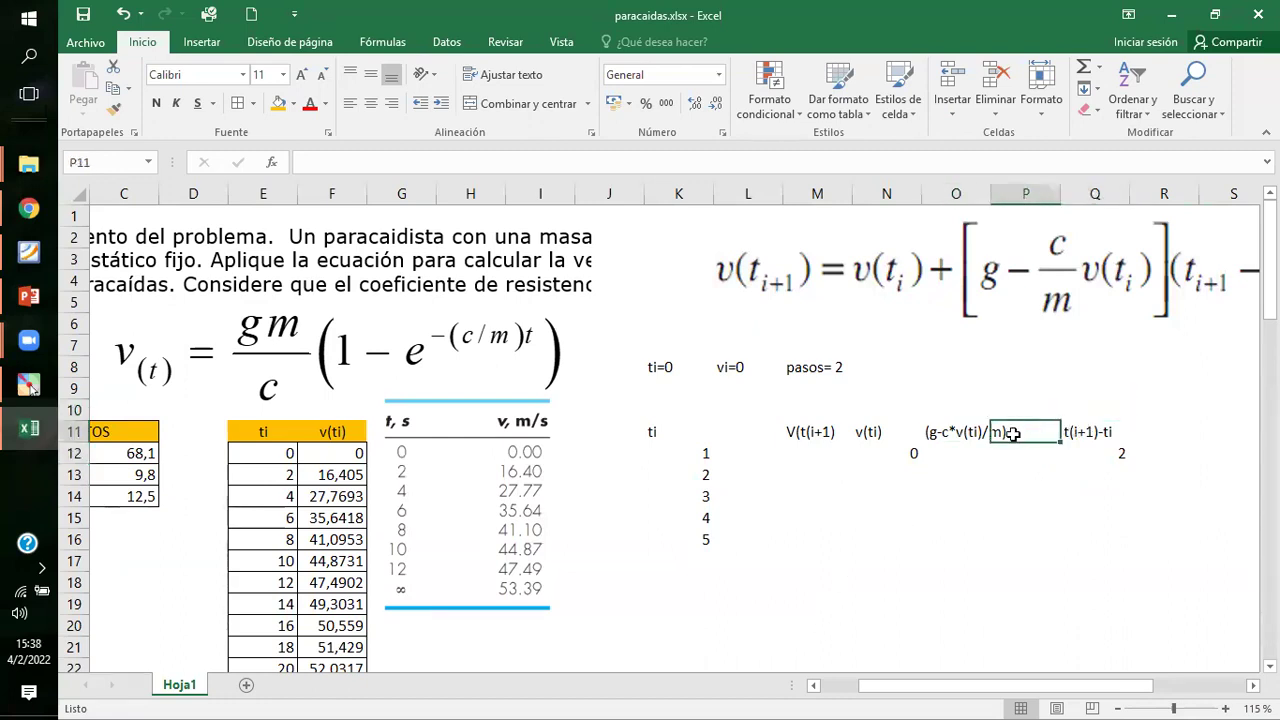
pyautogui.click(1033, 193)
pyautogui.rightClick(1035, 193)
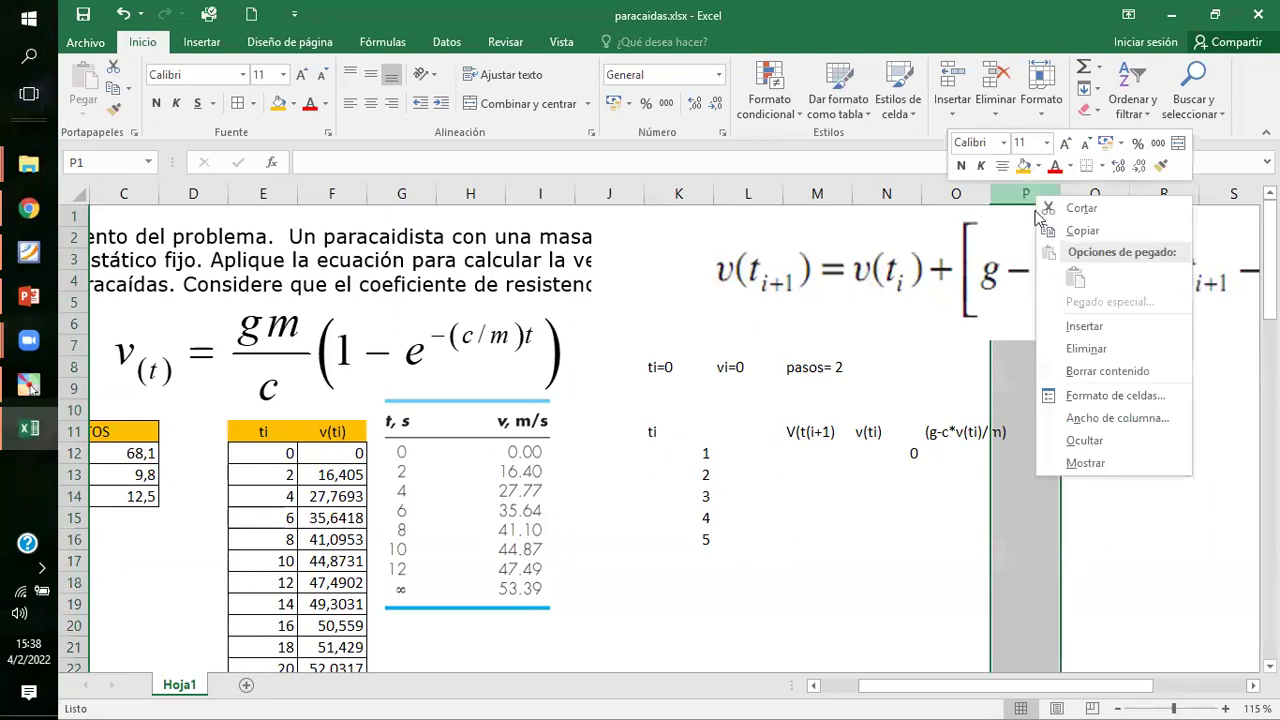
pyautogui.click(1085, 346)
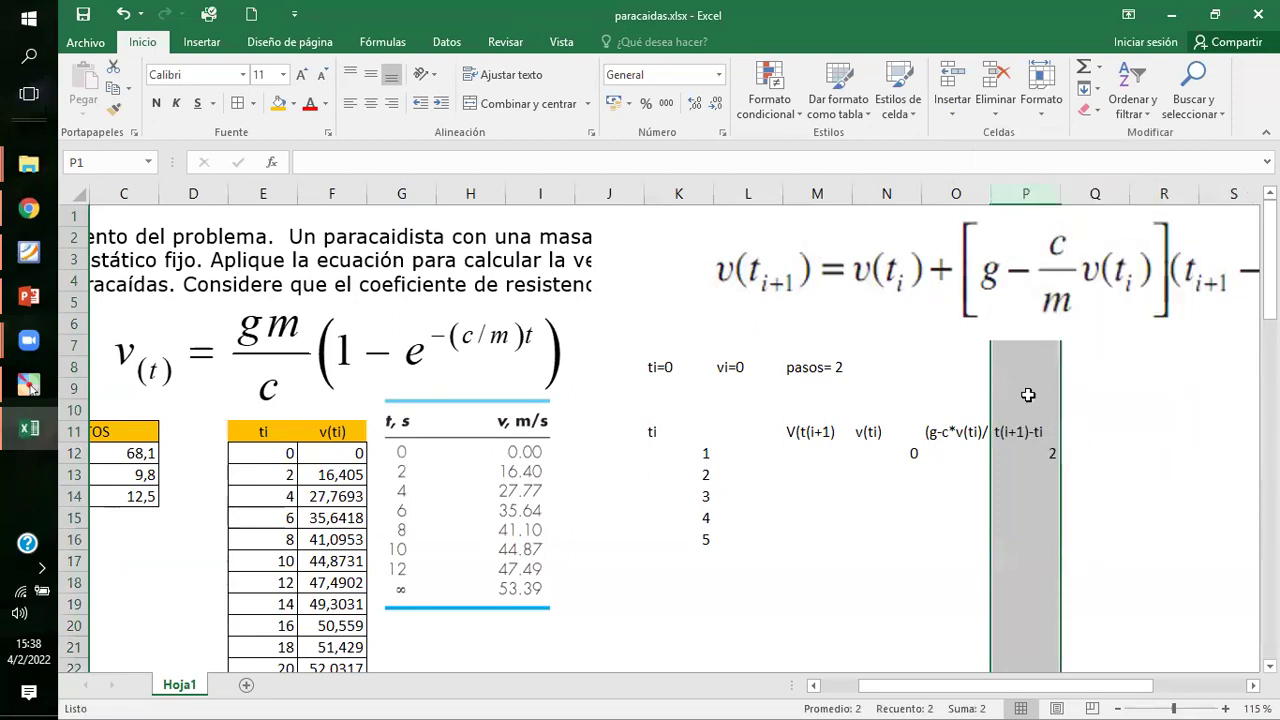
pyautogui.moveTo(990, 193); pyautogui.dragTo(1016, 193)
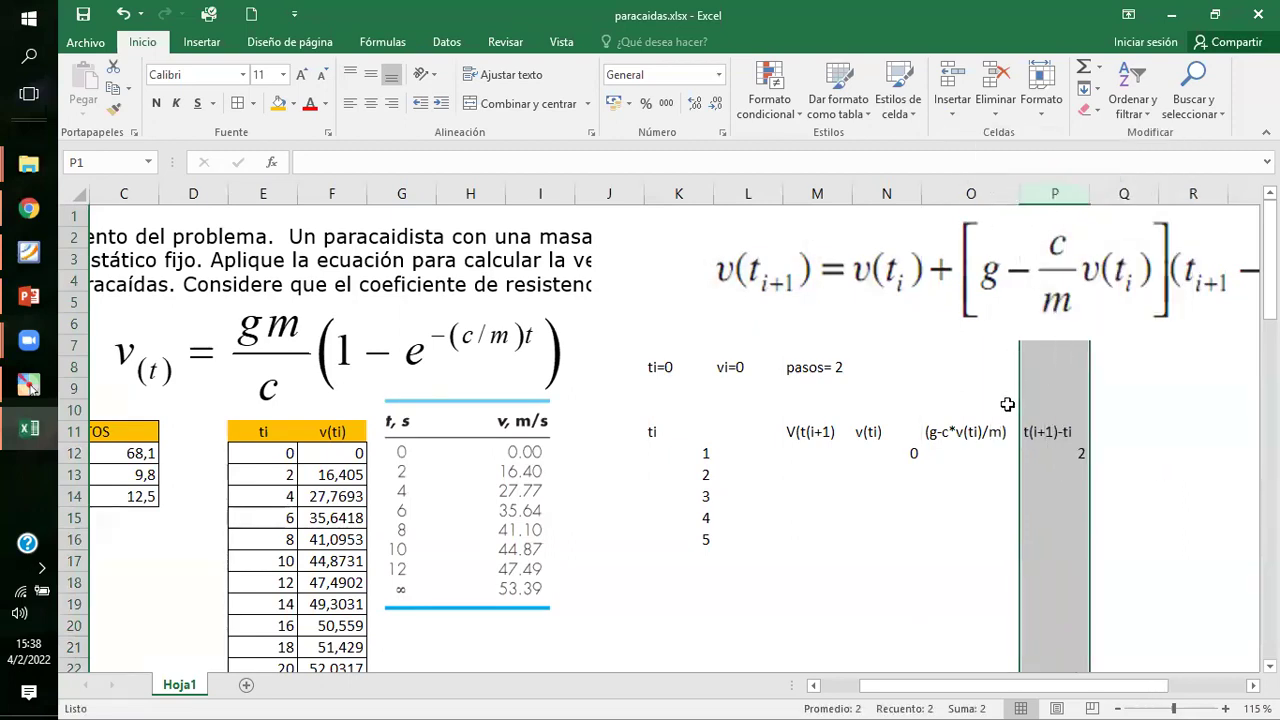
# Start the (g-c*v(ti)/m) formula in O12 with the gravity value, as =C13-.
pyautogui.click(955, 455)
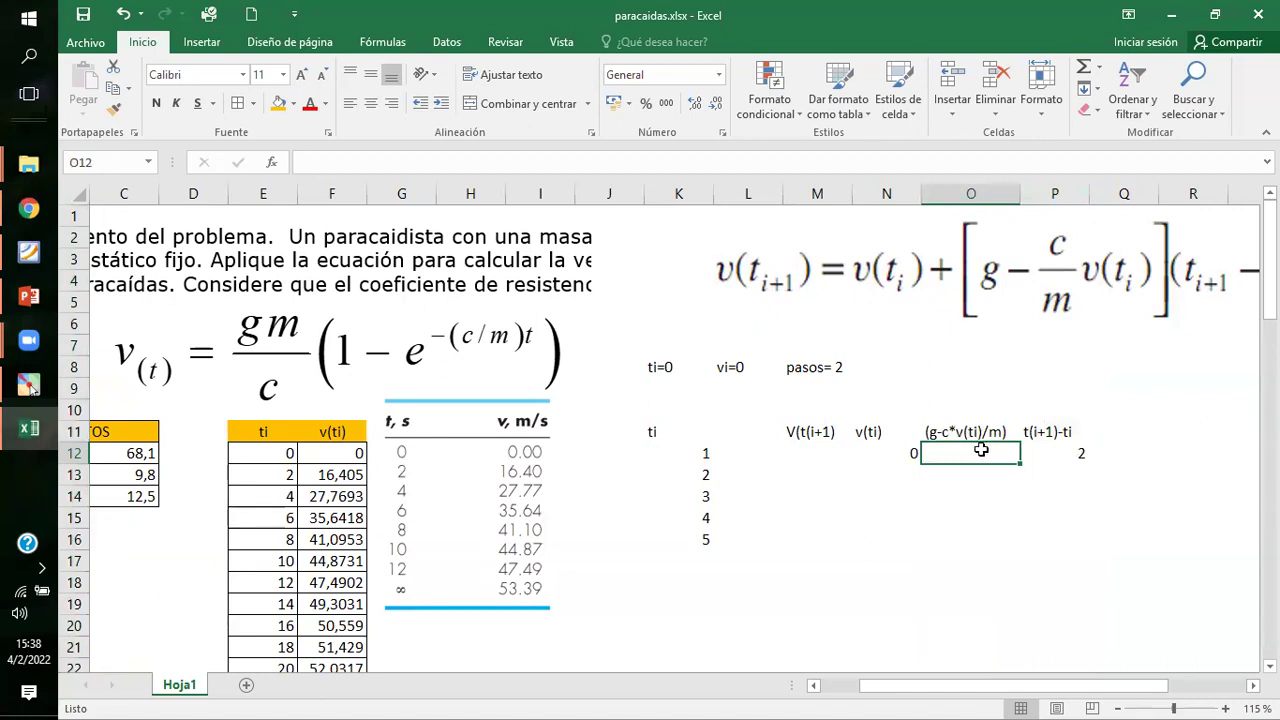
pyautogui.write('=')
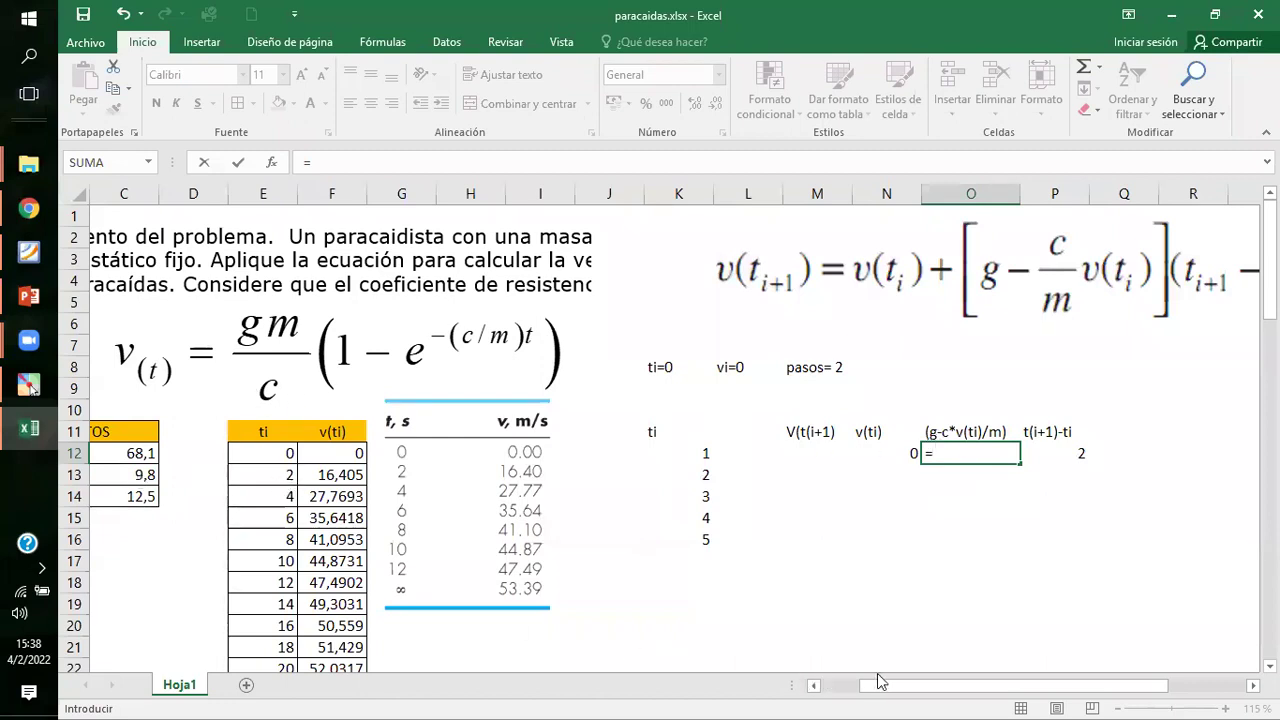
pyautogui.moveTo(892, 688); pyautogui.dragTo(866, 693)
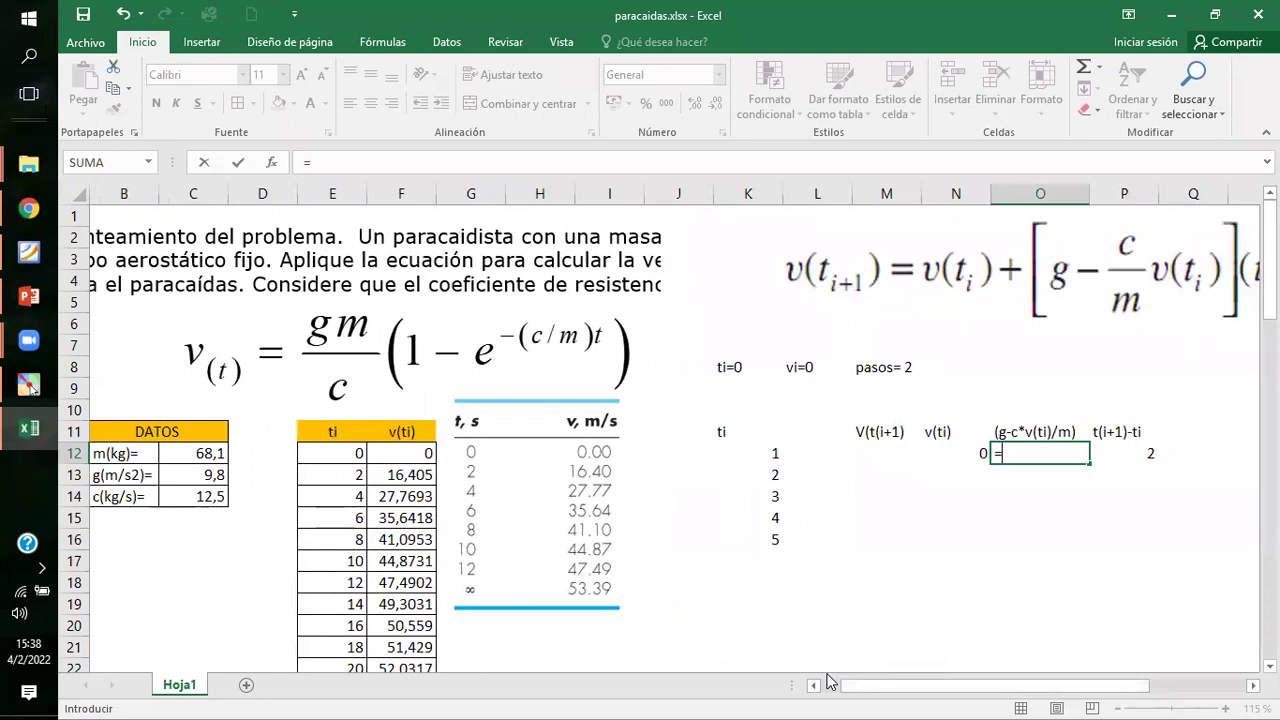
pyautogui.click(213, 477)
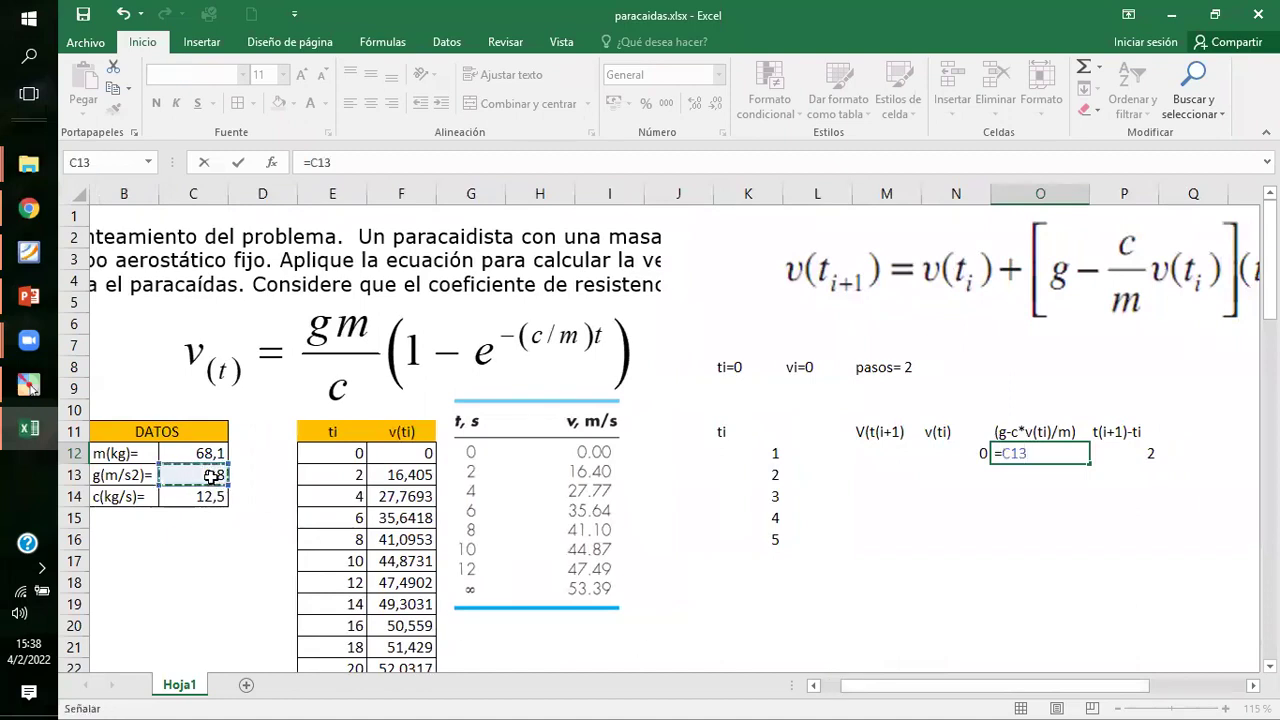
pyautogui.write('-')
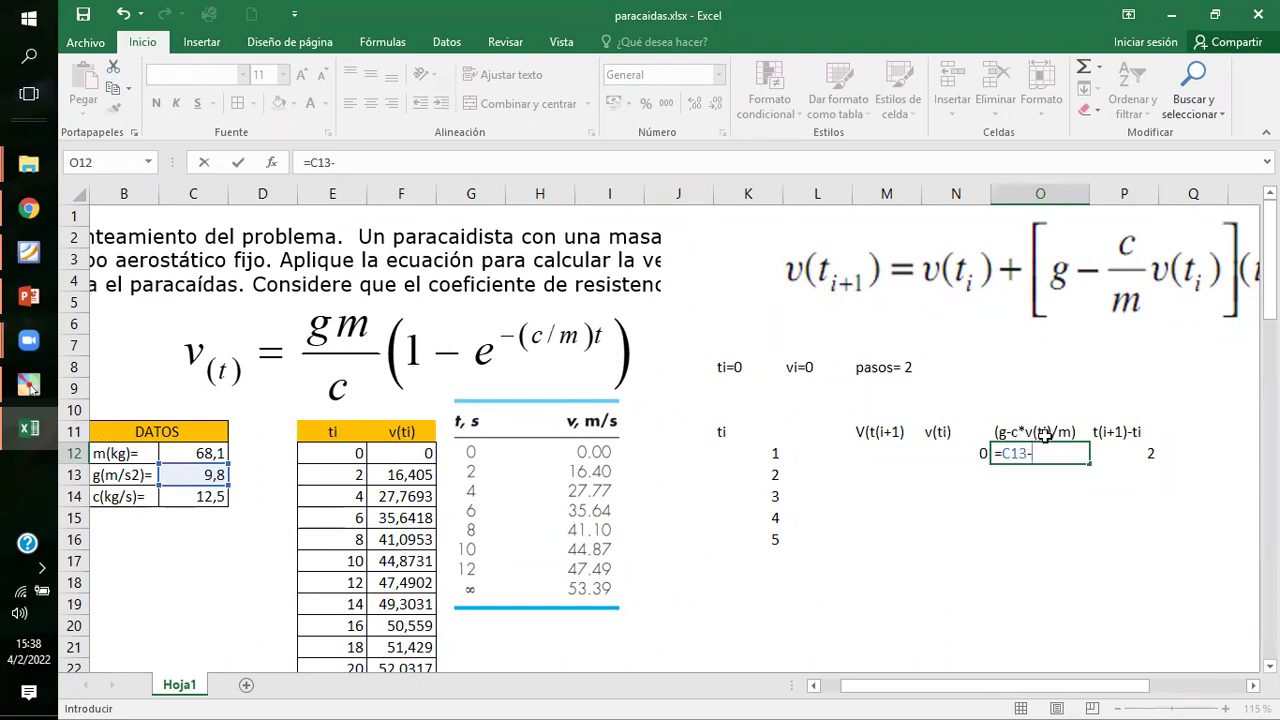
pyautogui.click(955, 455)
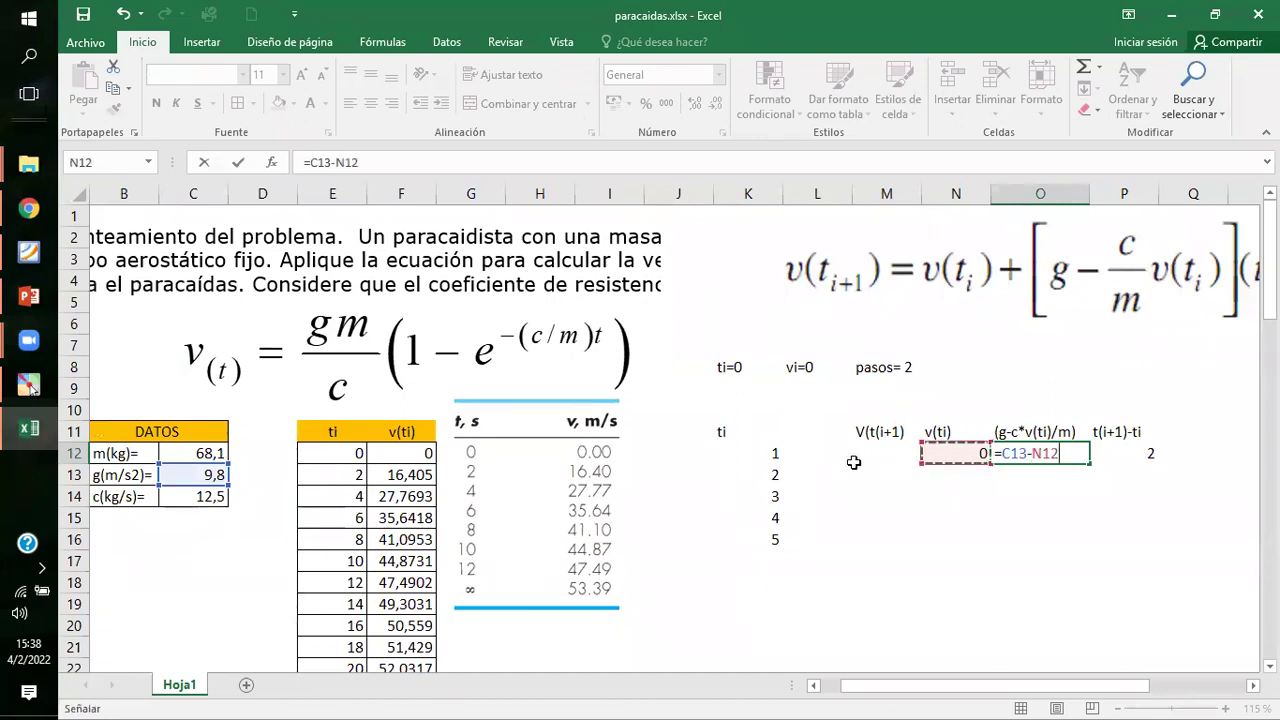
pyautogui.write('/')
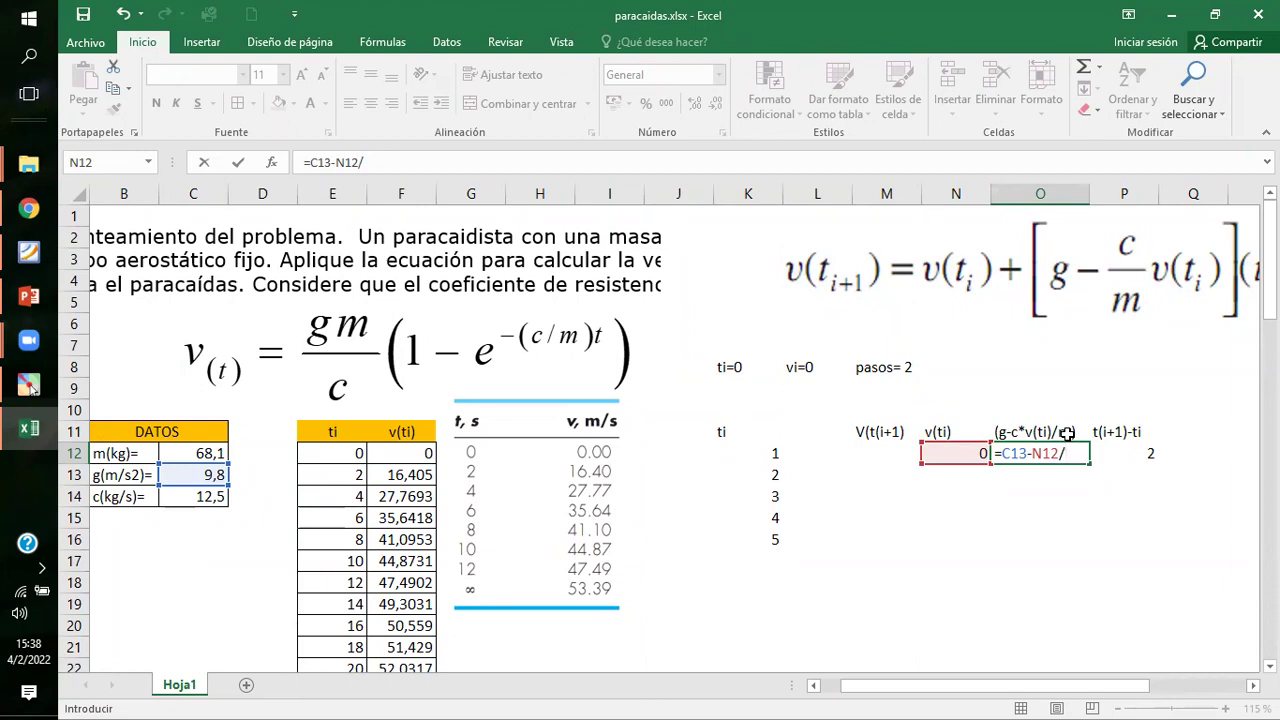
pyautogui.press('BackSpace')
pyautogui.press('BackSpace')
pyautogui.press('BackSpace')
pyautogui.press('BackSpace')
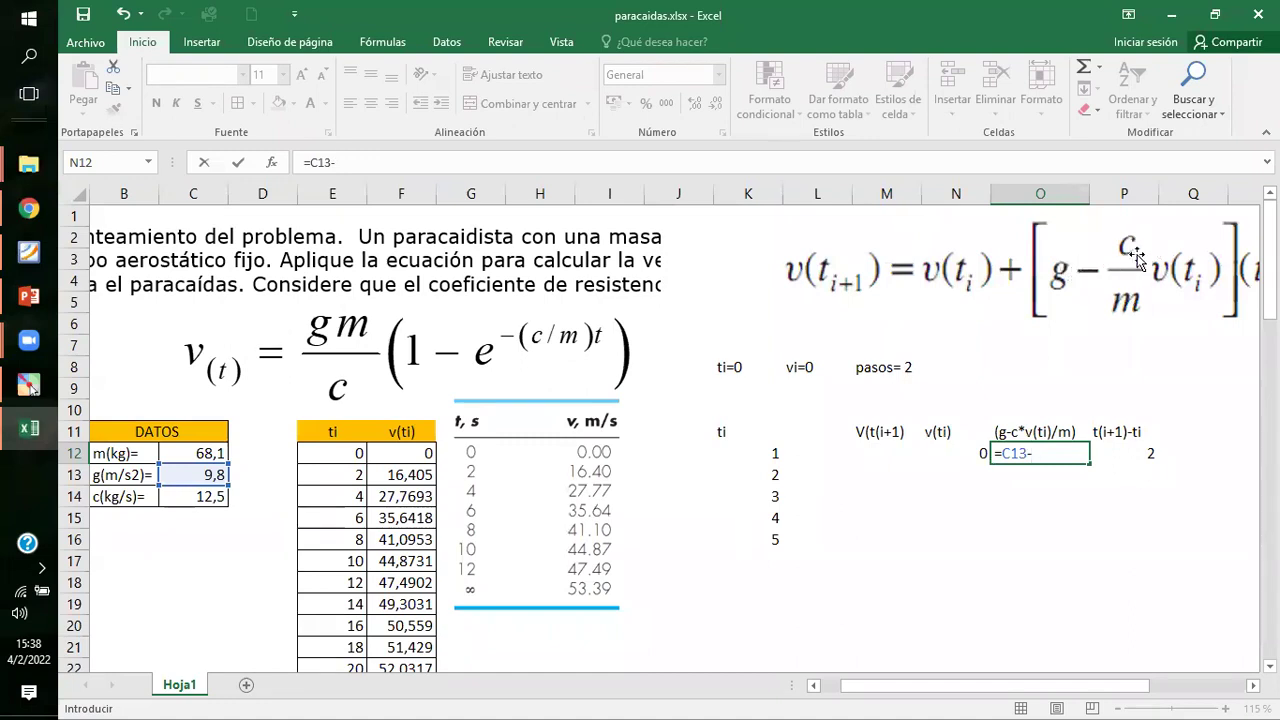
# Complete the O12 formula with the drag term so it reads =C13-C14*N12/C12.
pyautogui.click(184, 496)
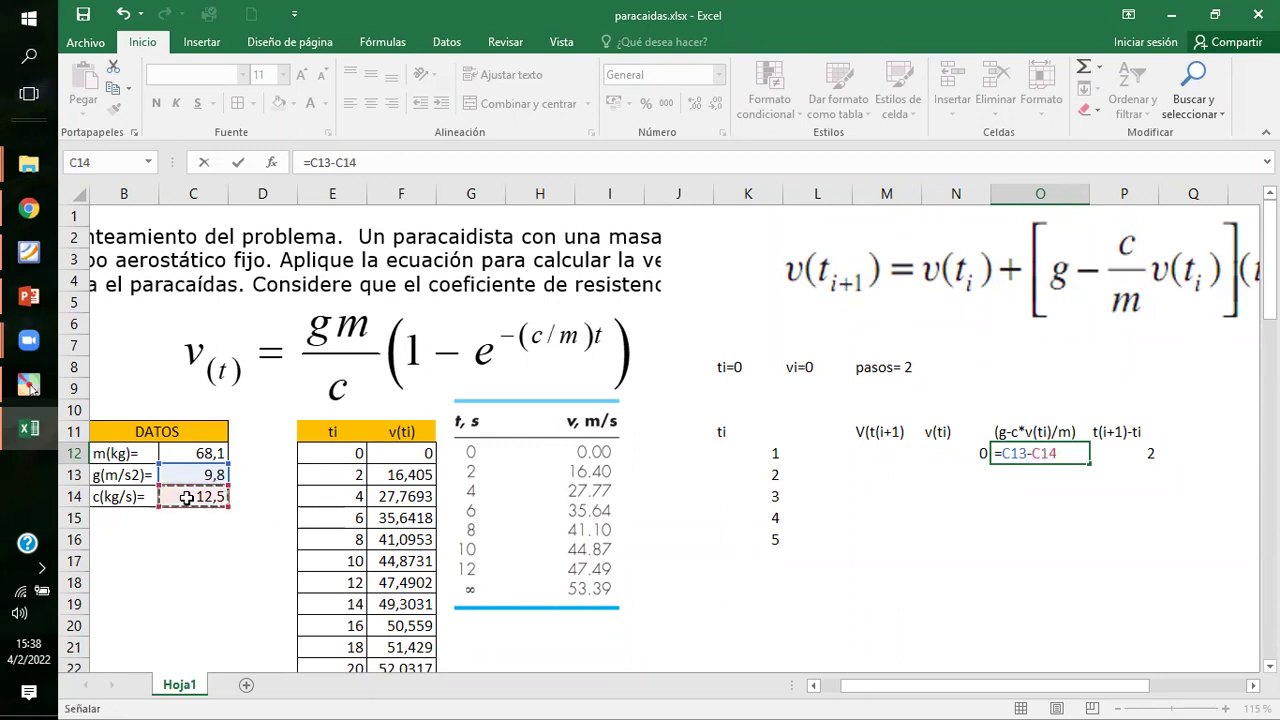
pyautogui.write('*')
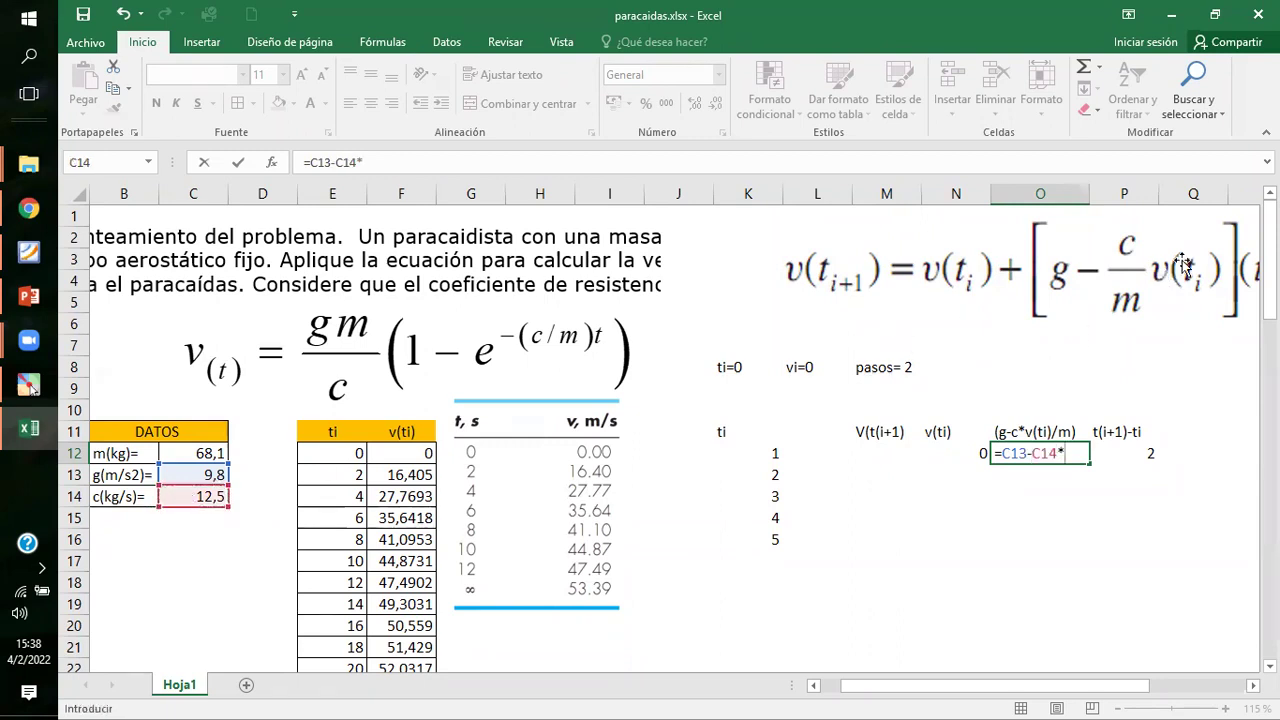
pyautogui.click(962, 452)
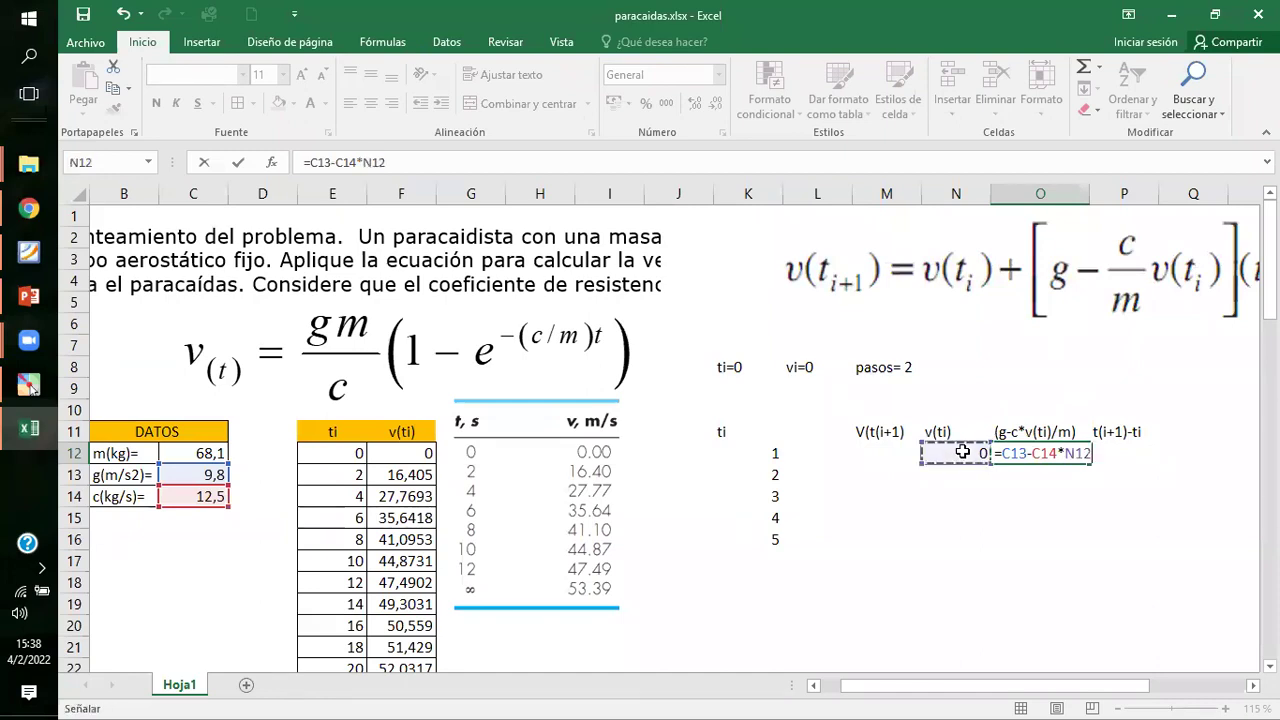
pyautogui.write('/')
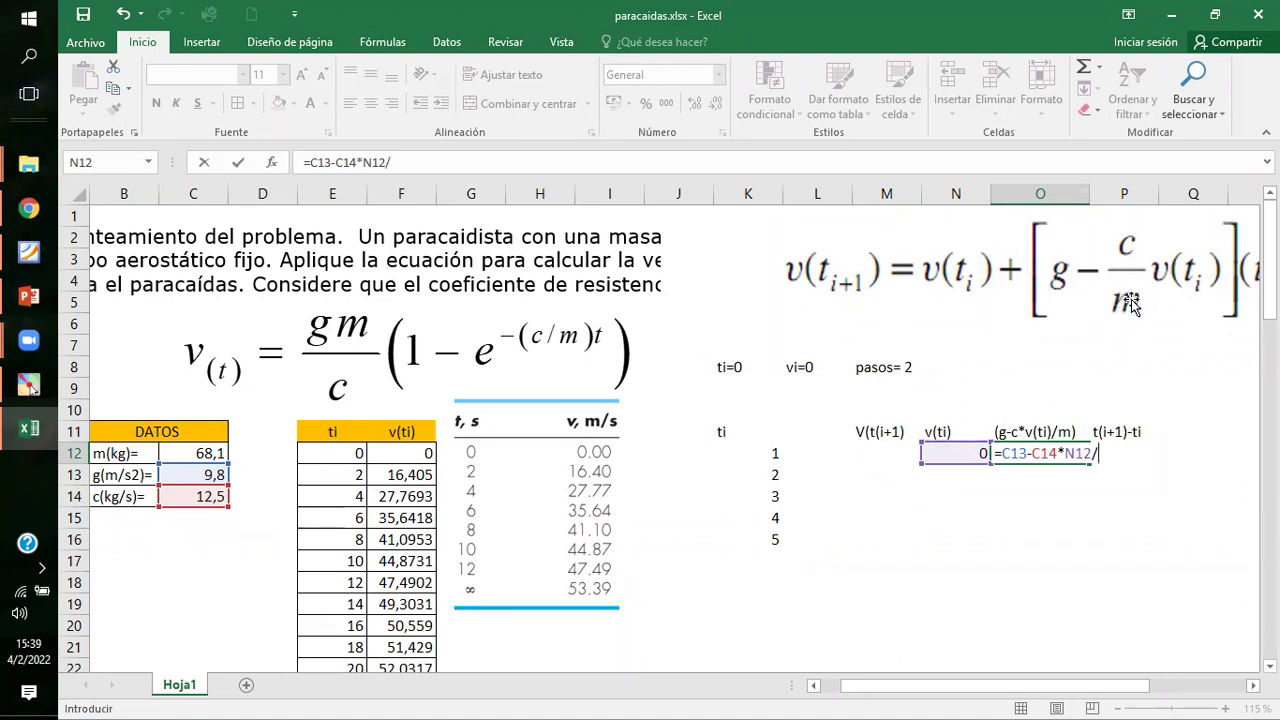
pyautogui.click(188, 454)
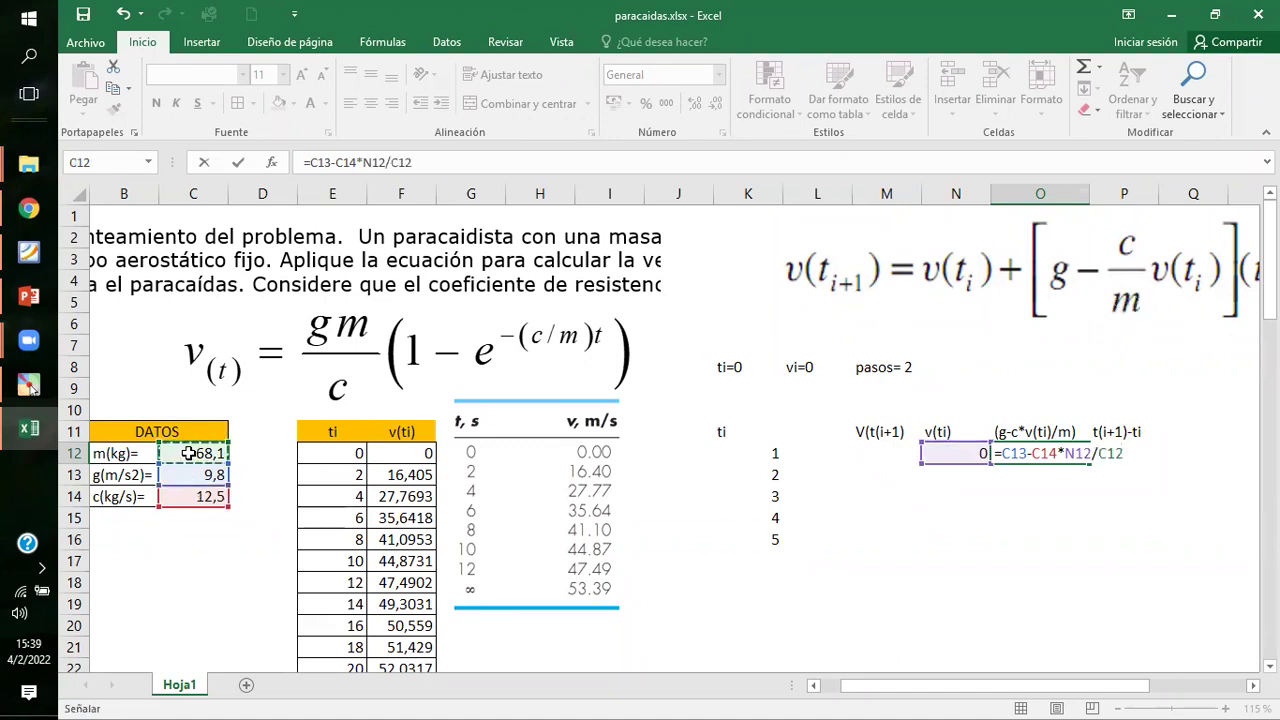
pyautogui.press('Return')
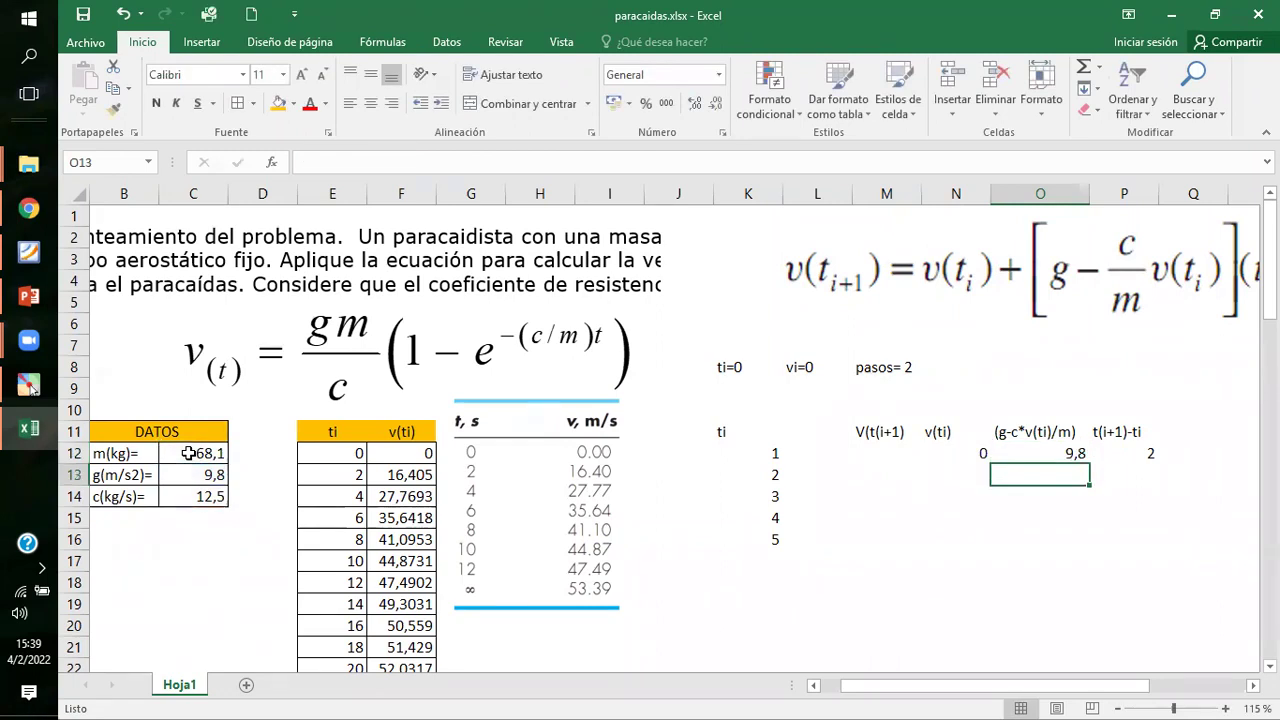
pyautogui.click(936, 438)
pyautogui.click(948, 460)
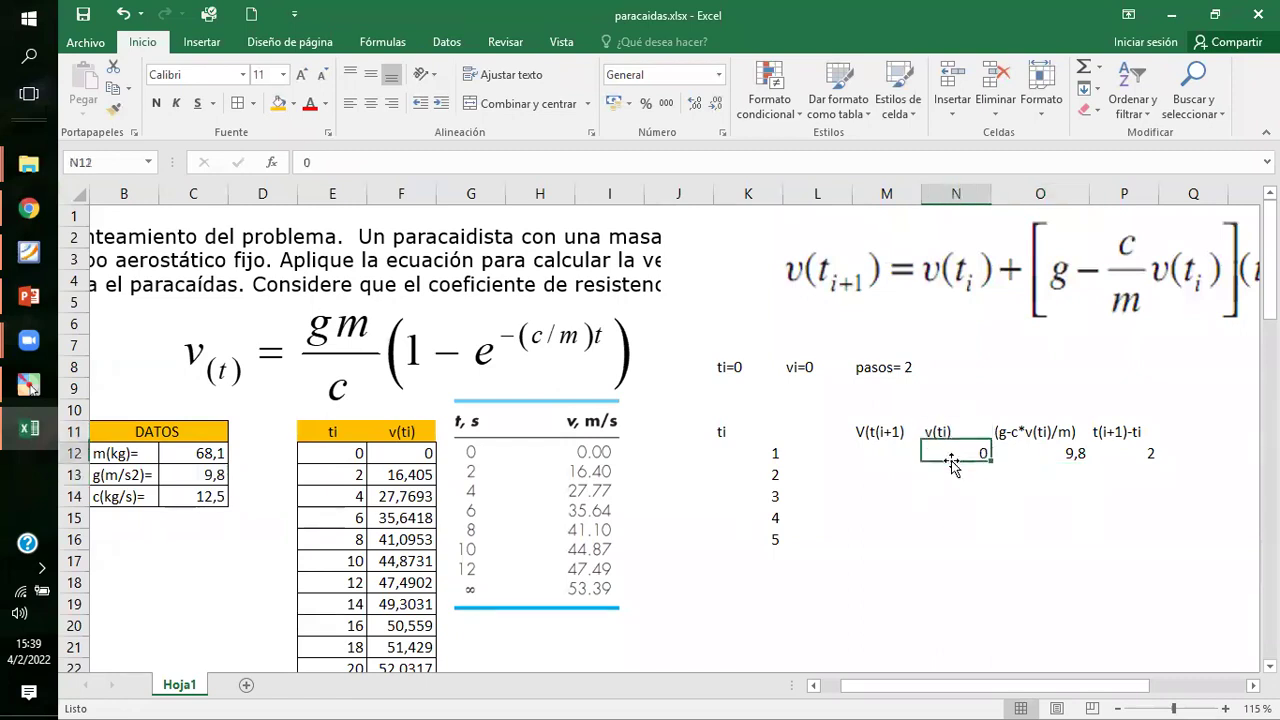
pyautogui.click(1057, 437)
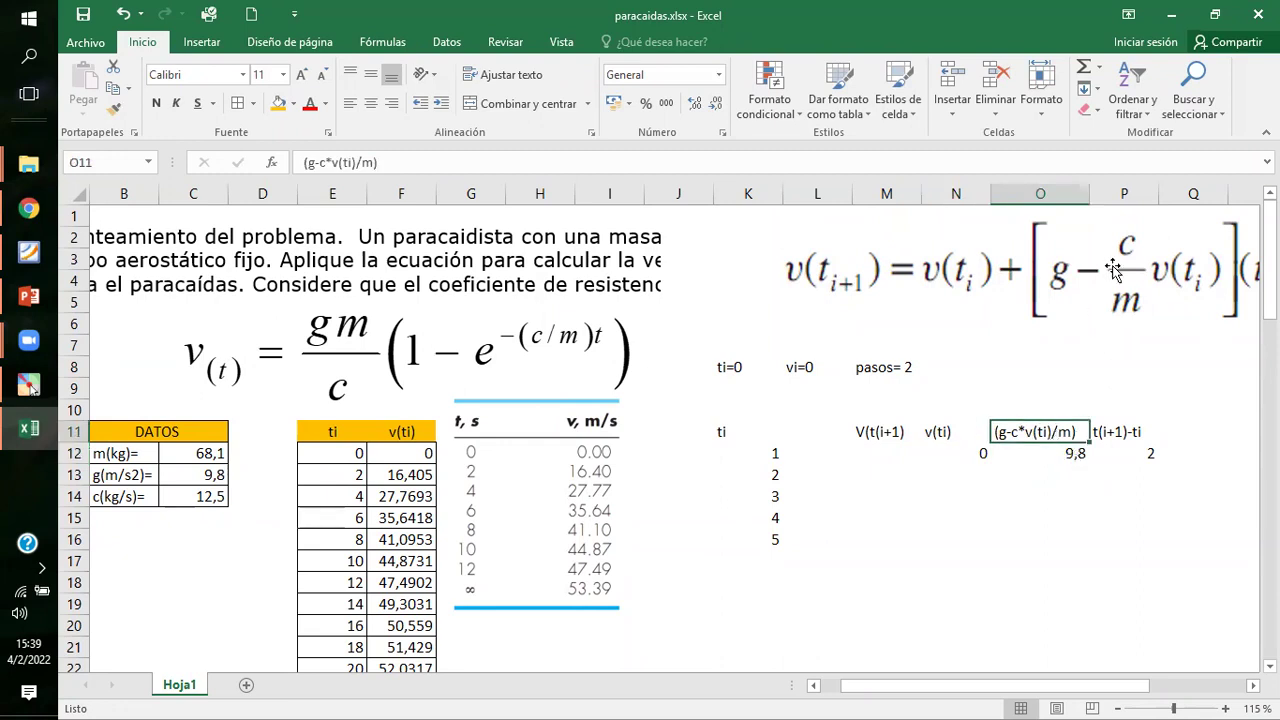
pyautogui.click(1157, 542)
pyautogui.click(1131, 438)
pyautogui.click(1141, 454)
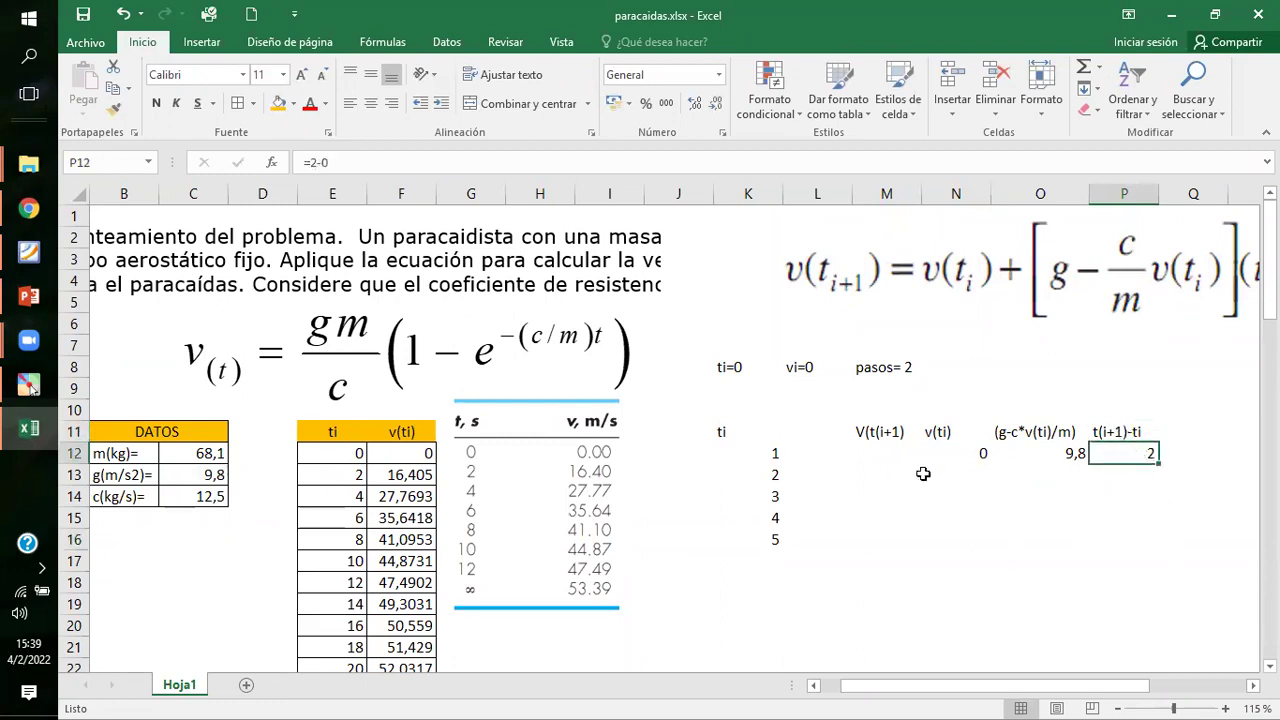
# Enter the formula =N12+O12*P12 in M12 under the V(t(i+1)) heading.
pyautogui.click(880, 458)
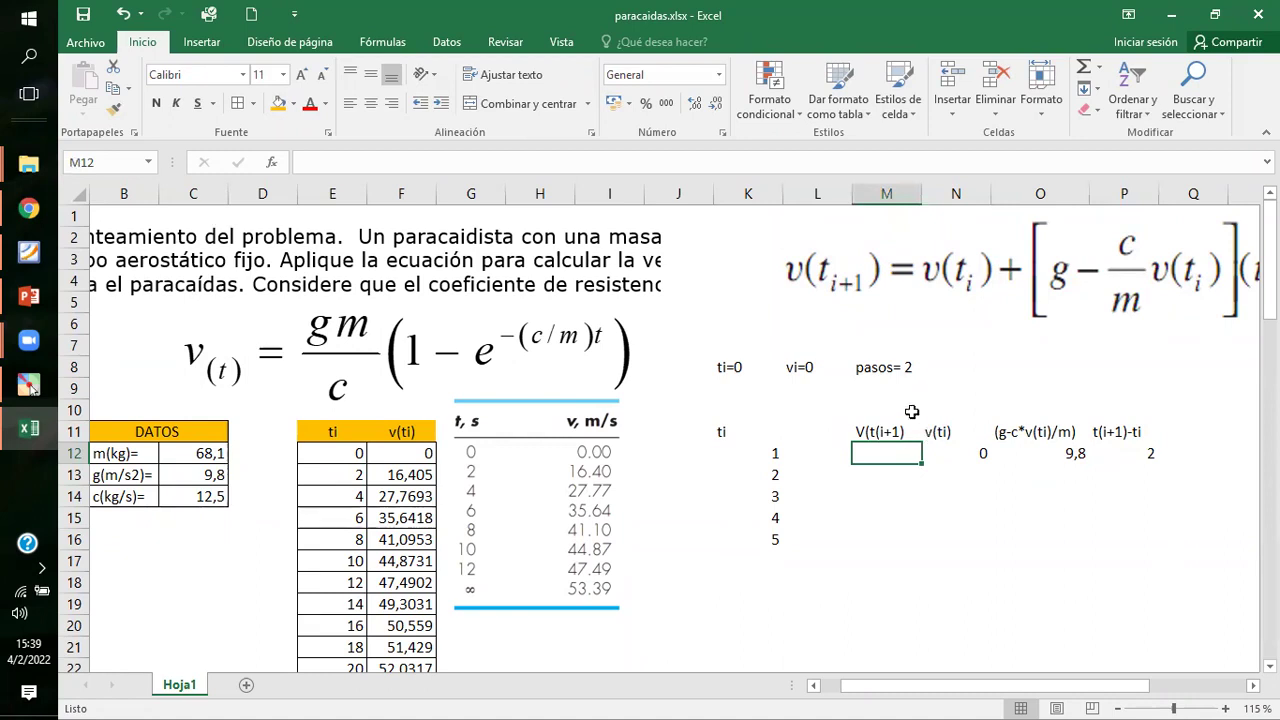
pyautogui.write('=')
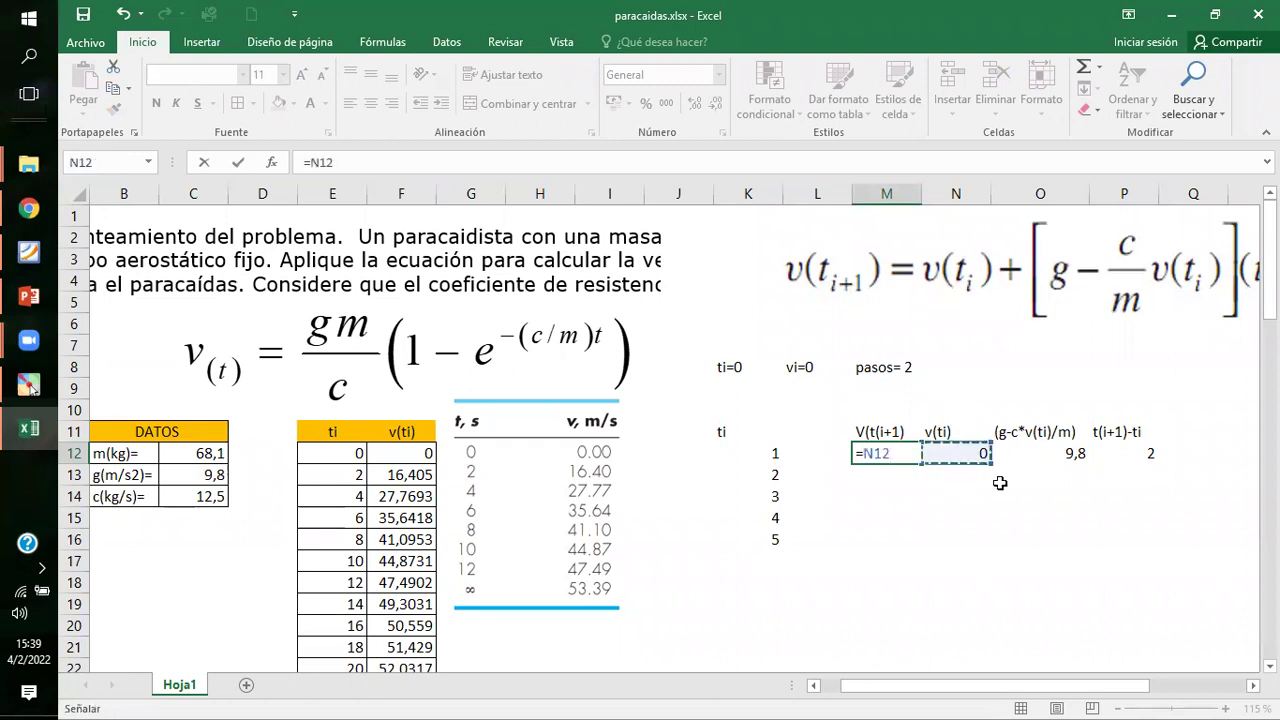
pyautogui.write('+')
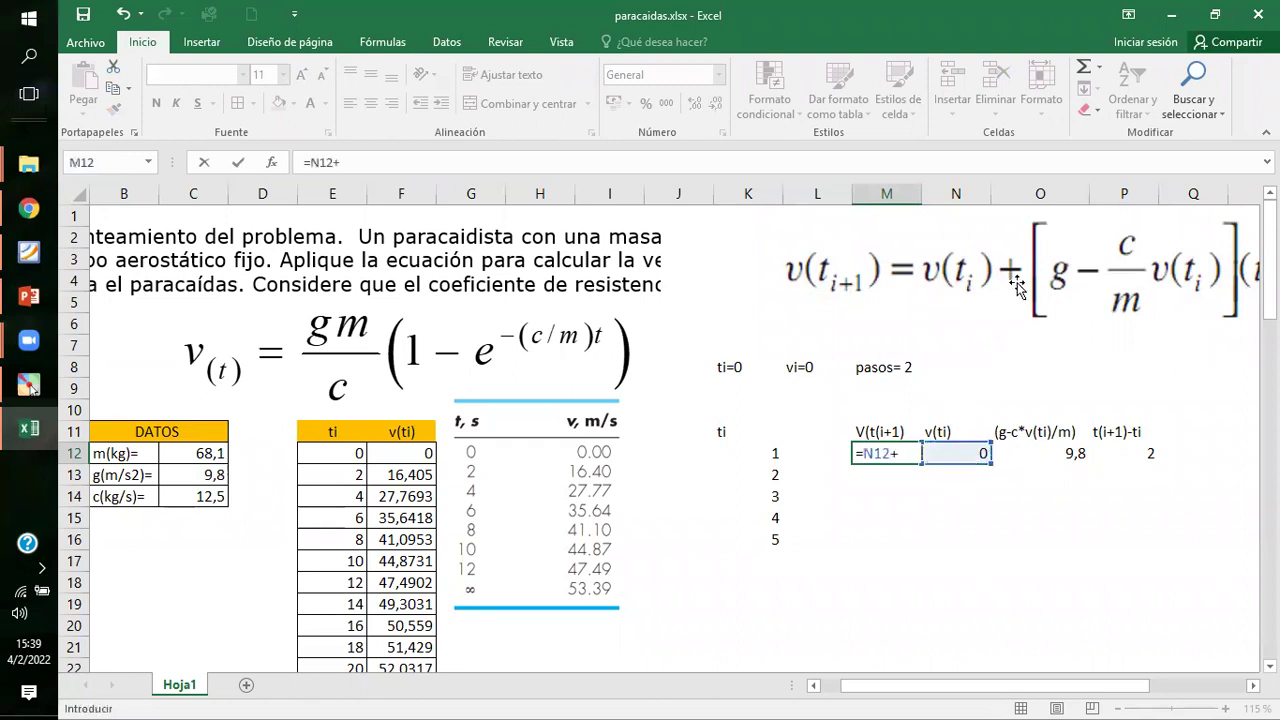
pyautogui.click(1048, 454)
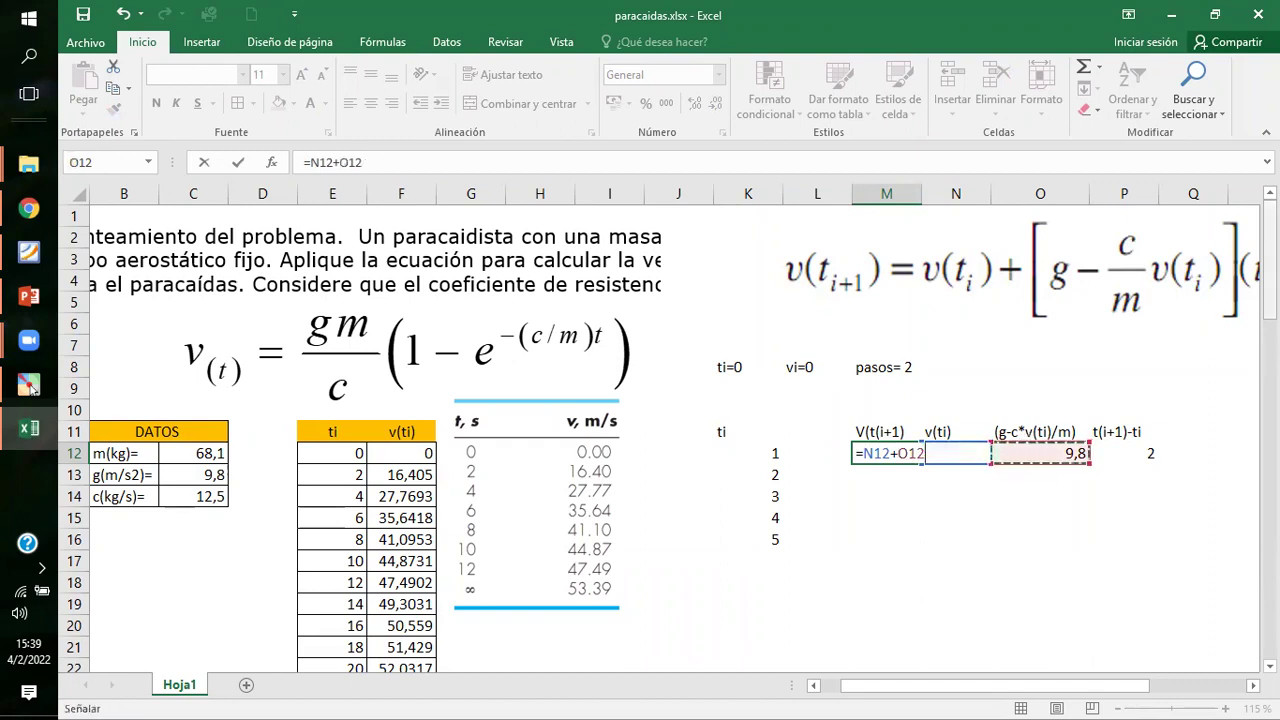
pyautogui.moveTo(1034, 686); pyautogui.dragTo(1092, 690)
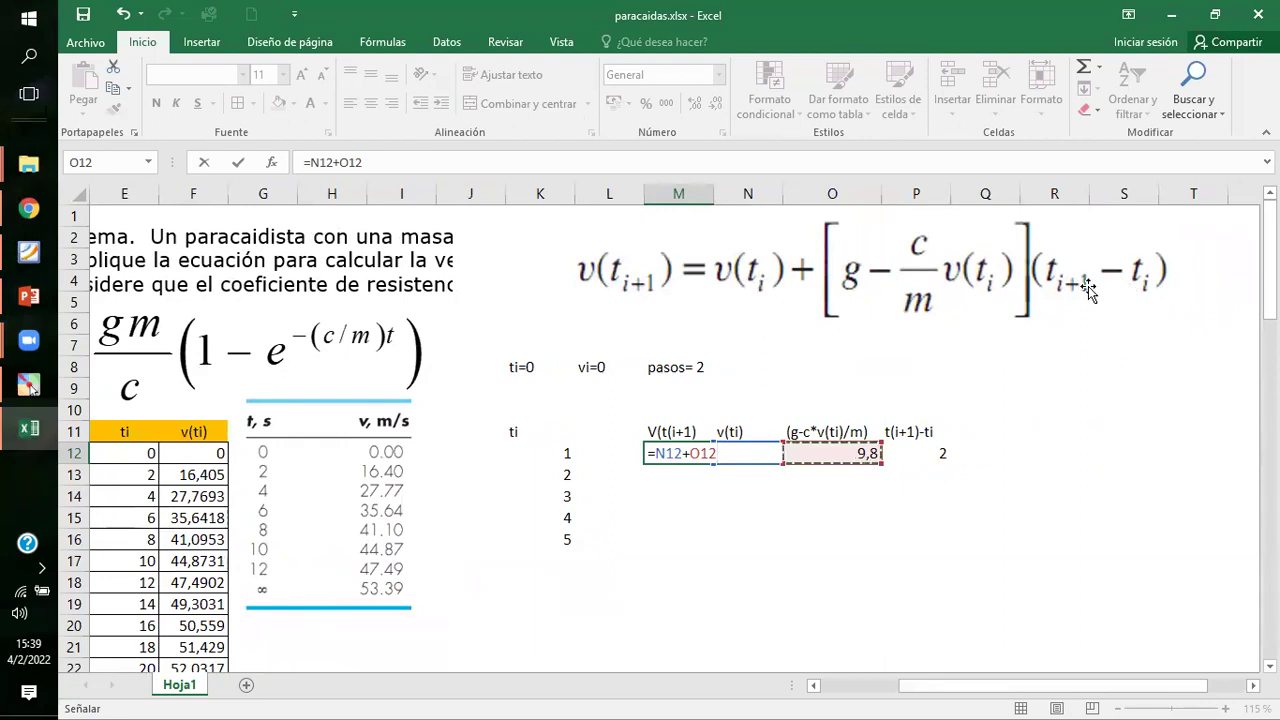
pyautogui.write('*')
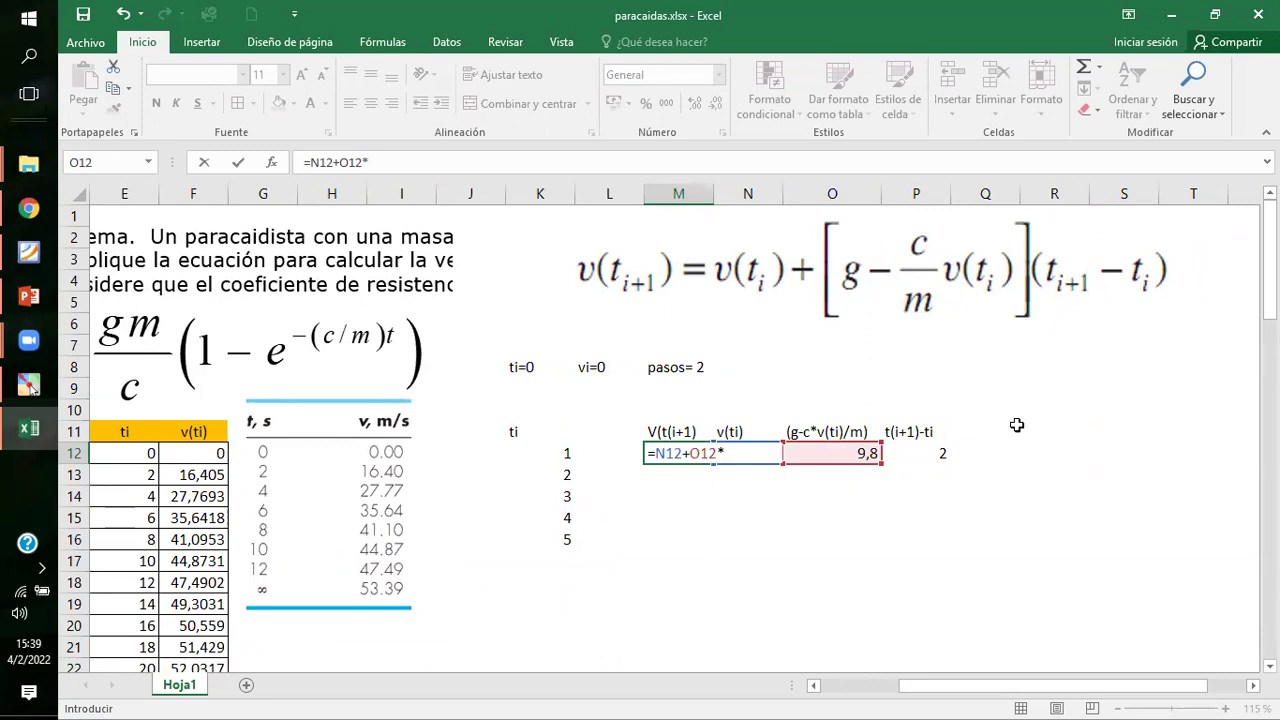
pyautogui.click(926, 454)
pyautogui.press('Return')
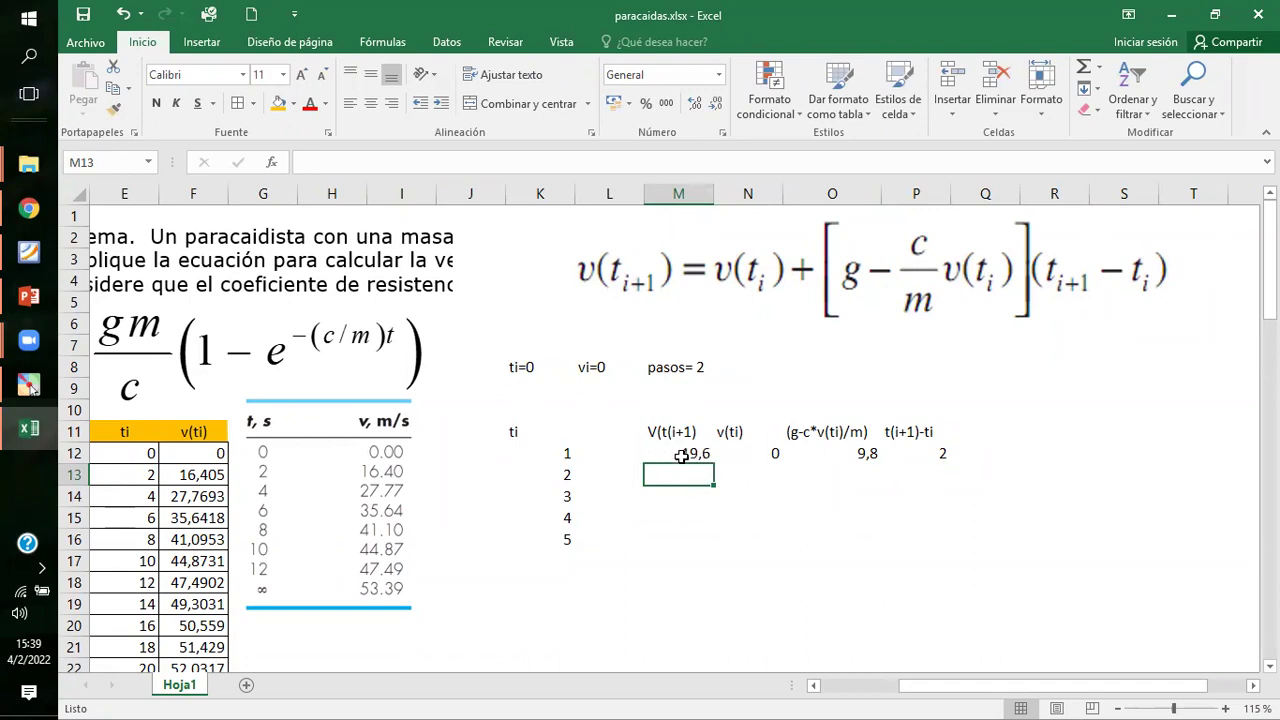
# Switch to the PowerPoint presentation and copy the numerical solution table picture (19.60, 32.00, 39.85 m/s) from slide 35.
pyautogui.click(822, 512)
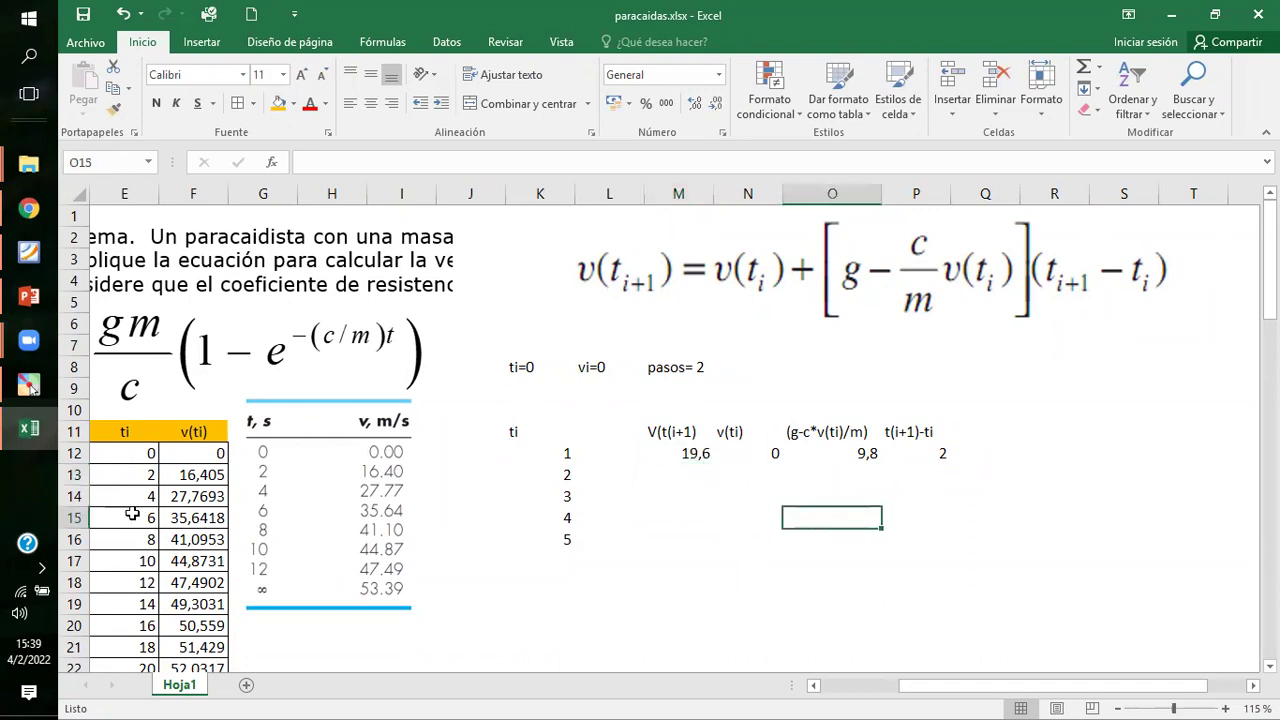
pyautogui.click(29, 296)
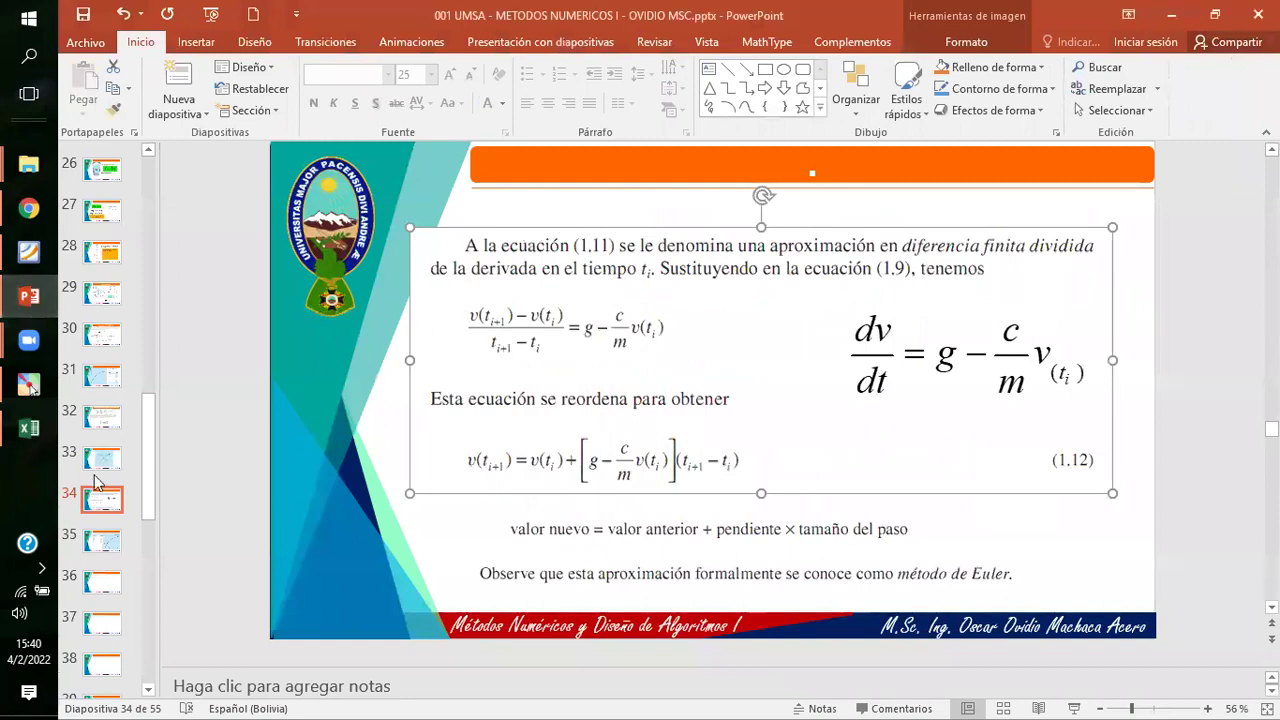
pyautogui.click(102, 540)
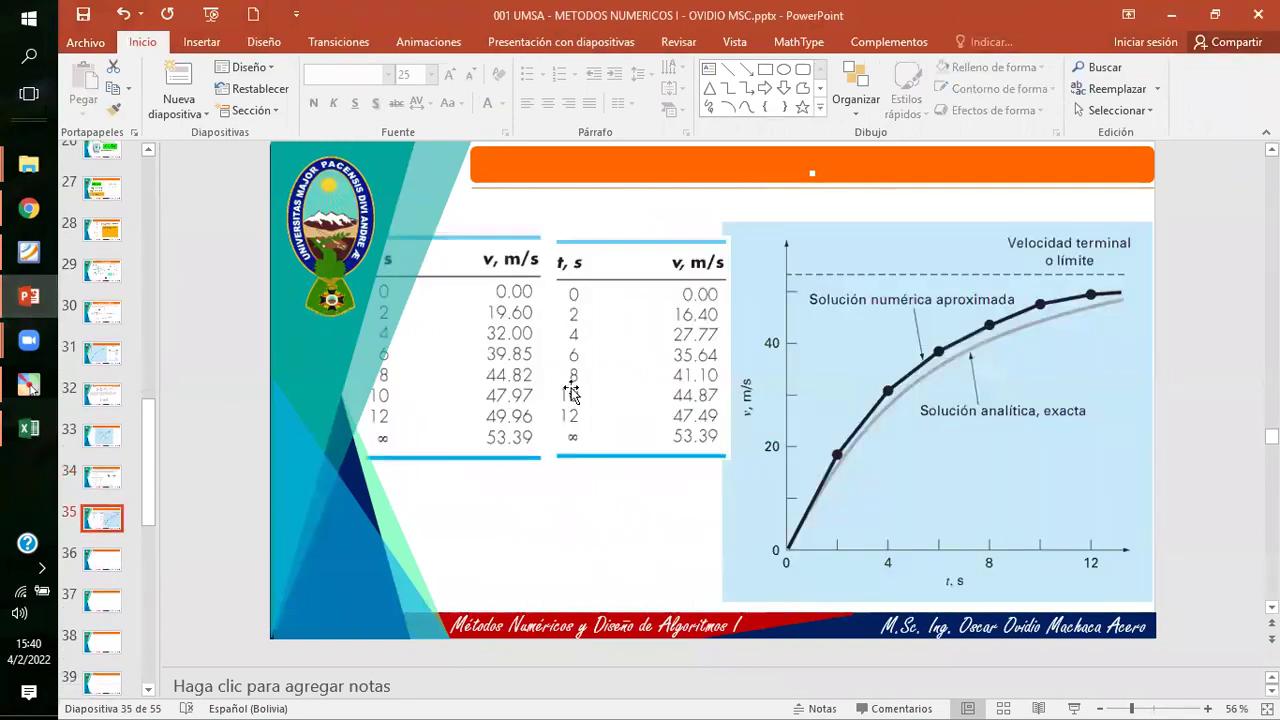
pyautogui.click(475, 362)
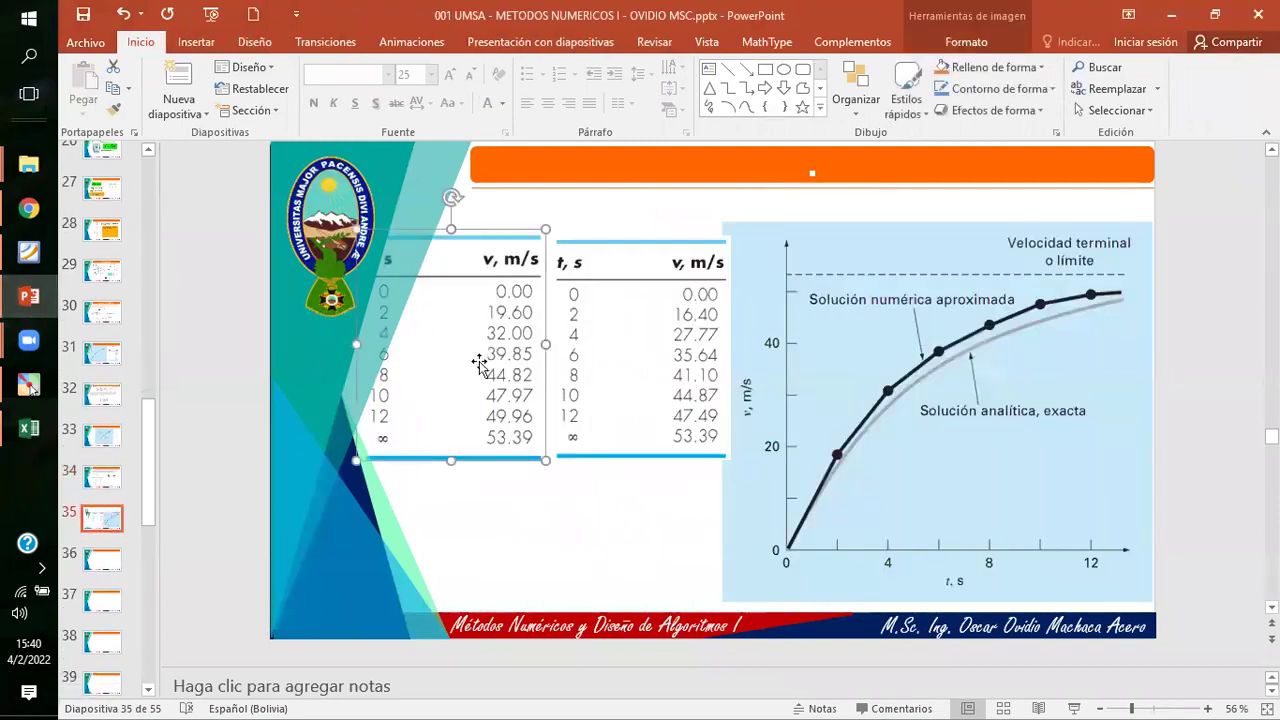
pyautogui.click(595, 372)
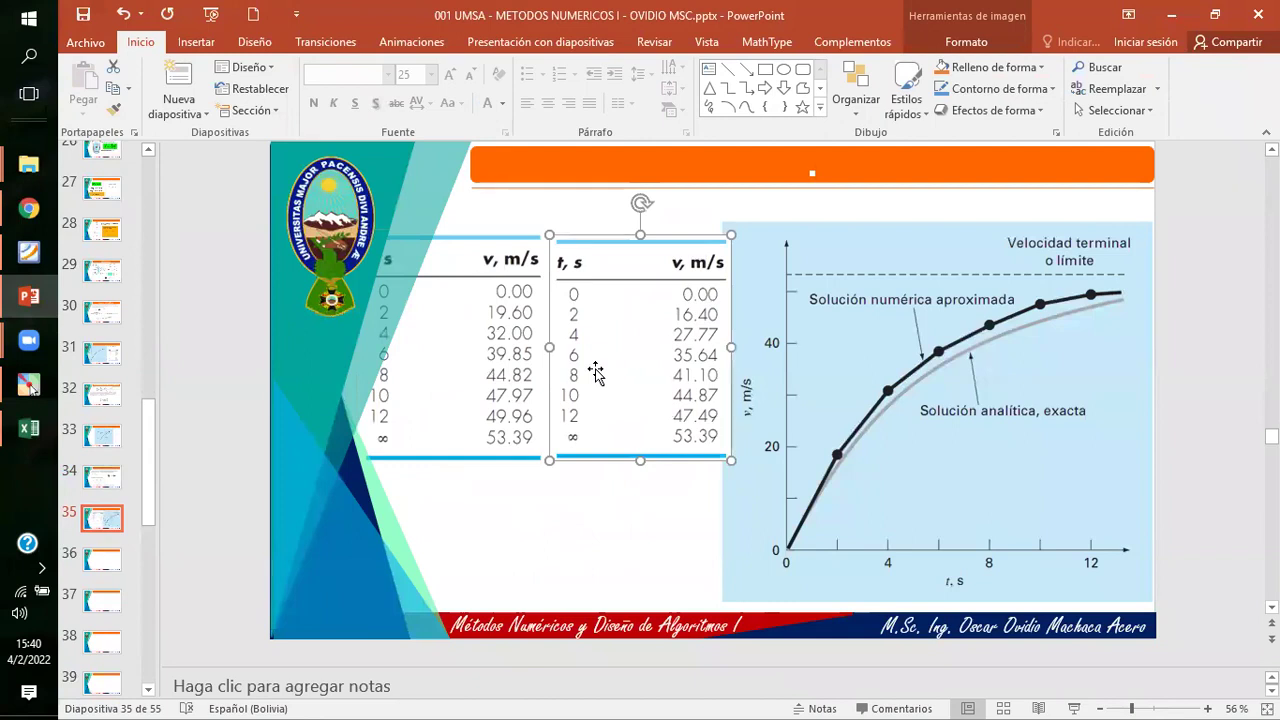
pyautogui.moveTo(595, 372); pyautogui.dragTo(529, 388)
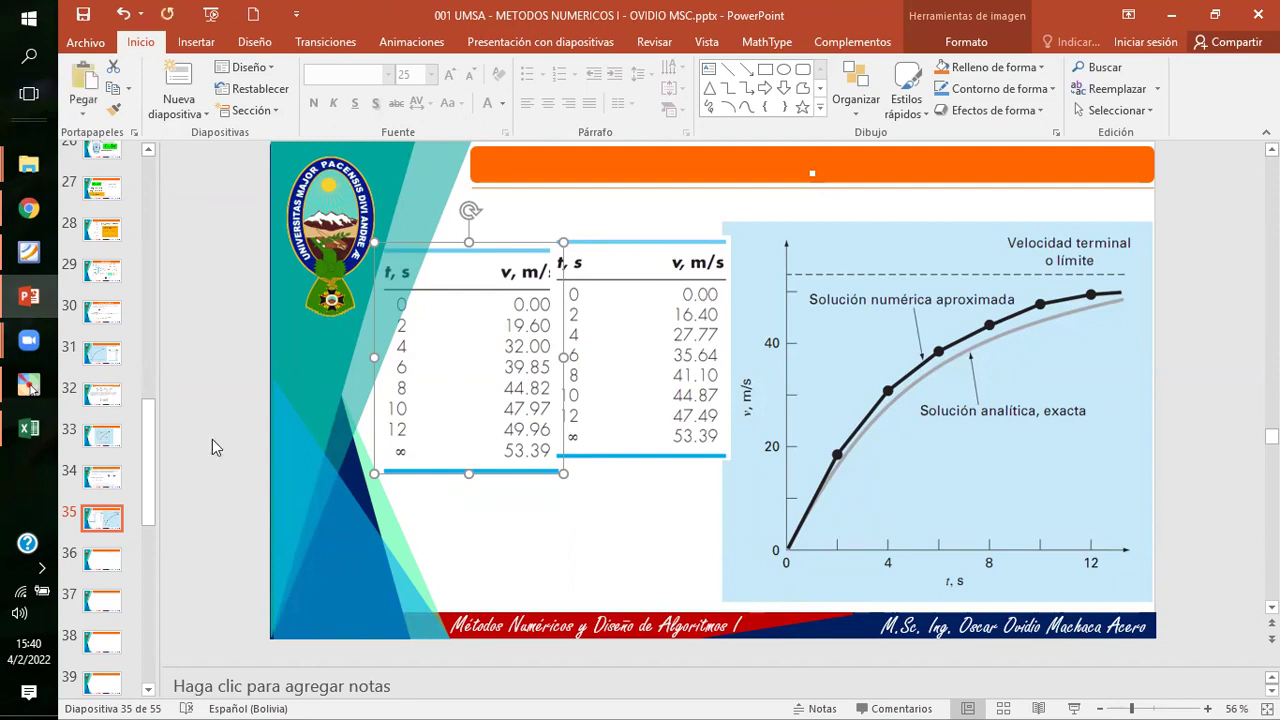
pyautogui.hotkey('ctrl', 'c')
# Return to the Excel workbook, paste the table picture and shrink it to fit over columns R to S beside the Euler table.
pyautogui.click(20, 428)
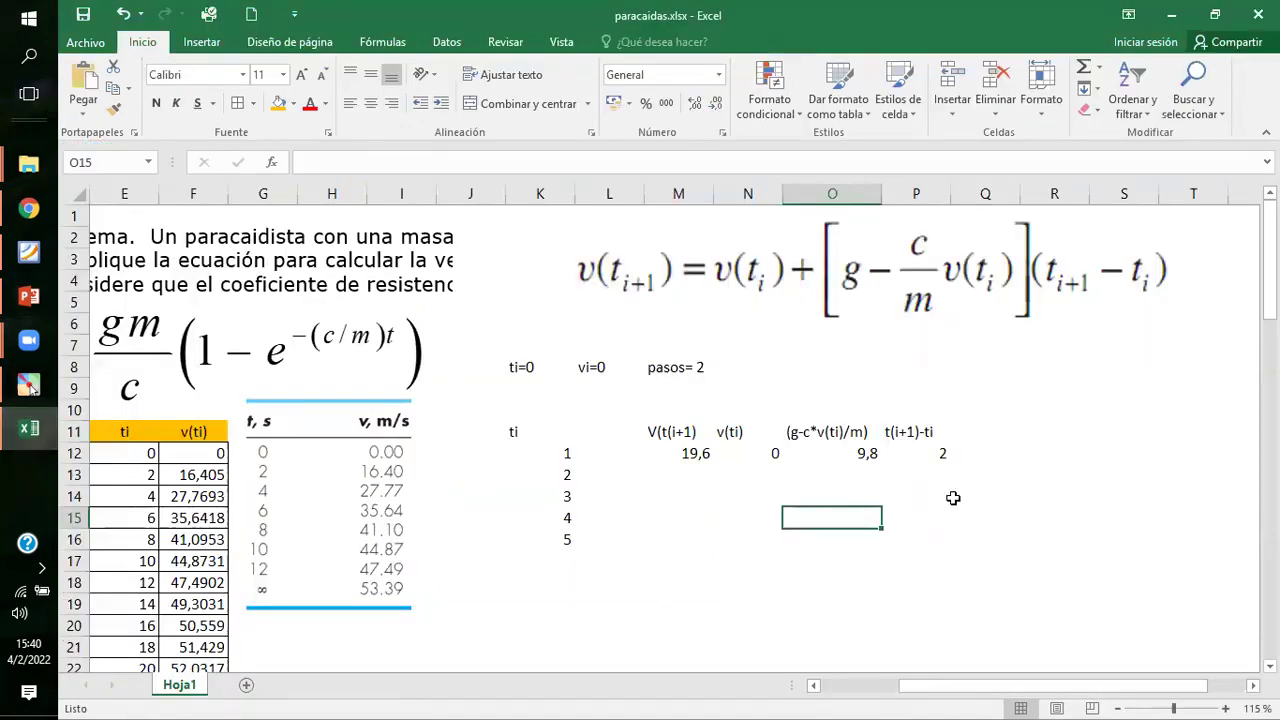
pyautogui.hotkey('ctrl', 'v')
pyautogui.moveTo(782, 506); pyautogui.dragTo(1126, 363)
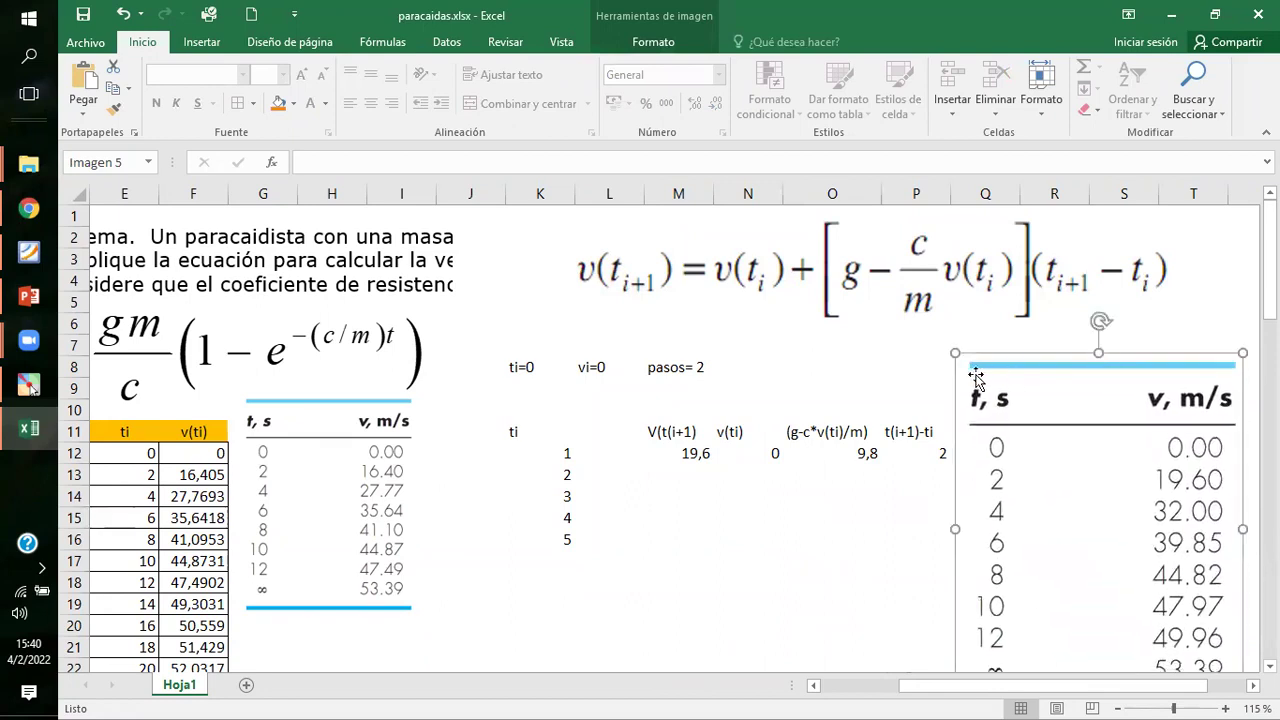
pyautogui.moveTo(1008, 432); pyautogui.dragTo(1040, 503)
pyautogui.moveTo(1090, 560); pyautogui.dragTo(1070, 439)
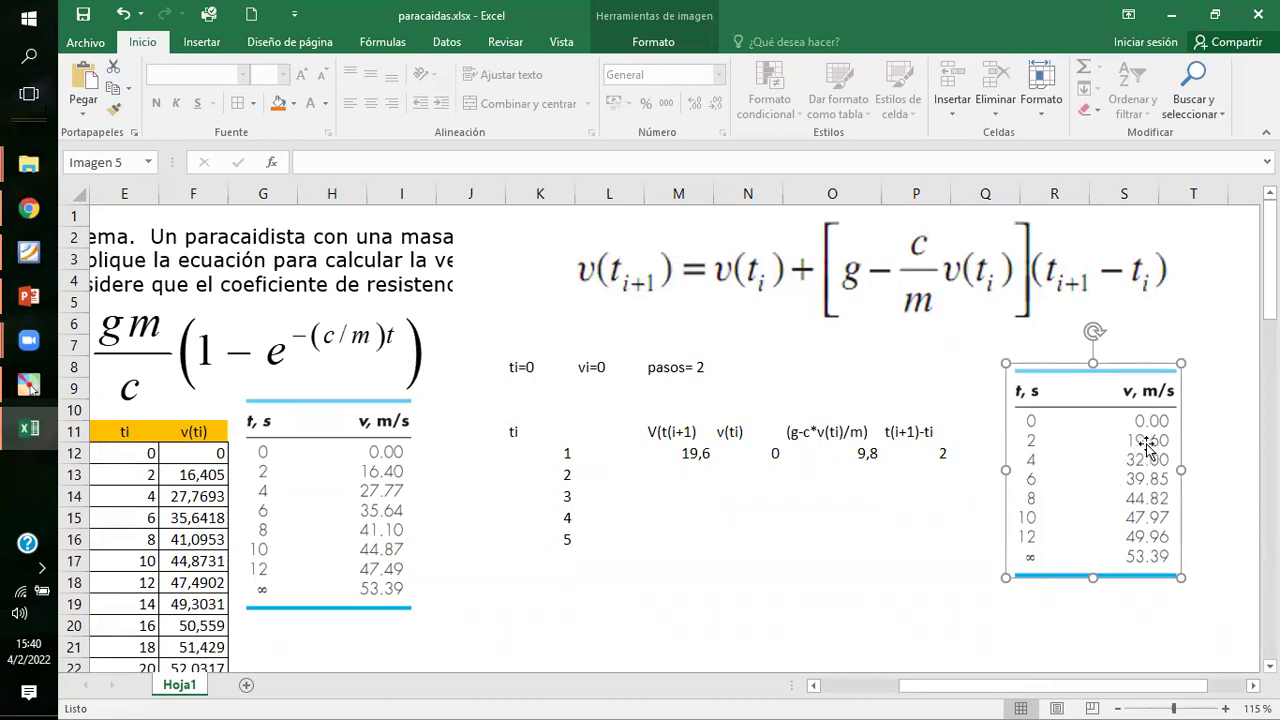
# Replace the first t(i+1)-ti value in P12 with 0 and check the V(t(i+1)) formula in M12.
pyautogui.click(919, 453)
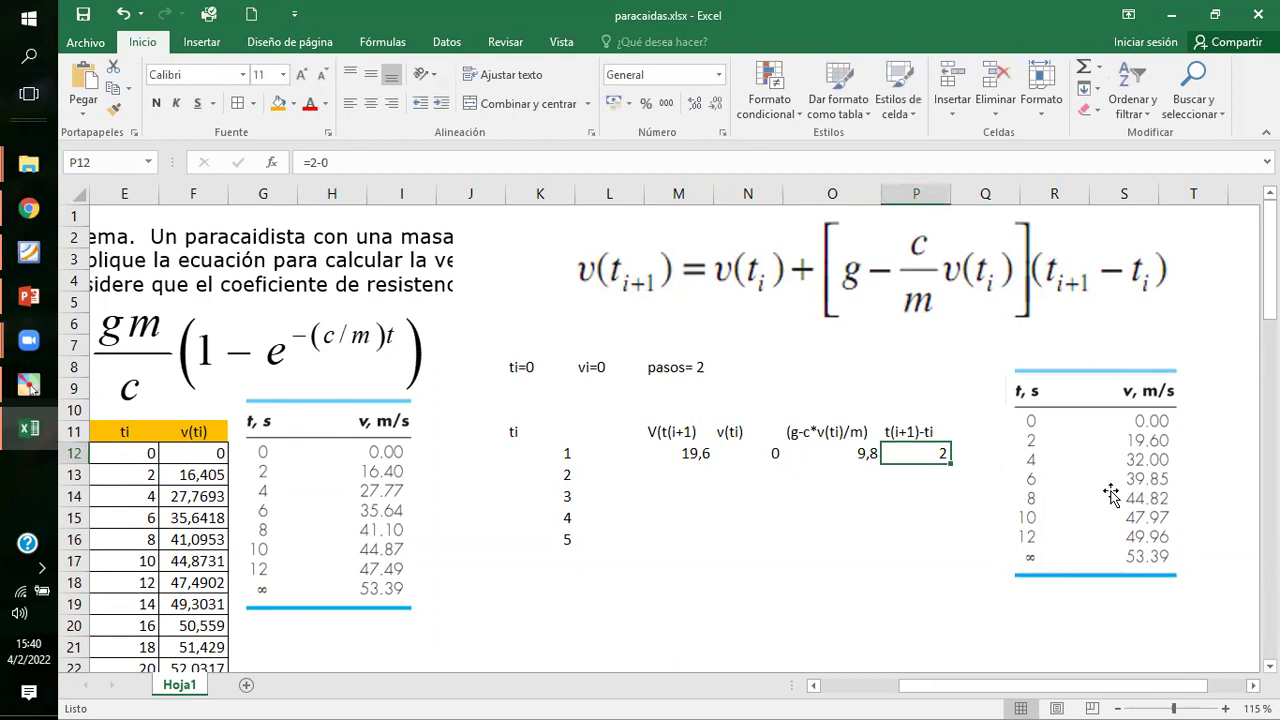
pyautogui.write('0')
pyautogui.press('Return')
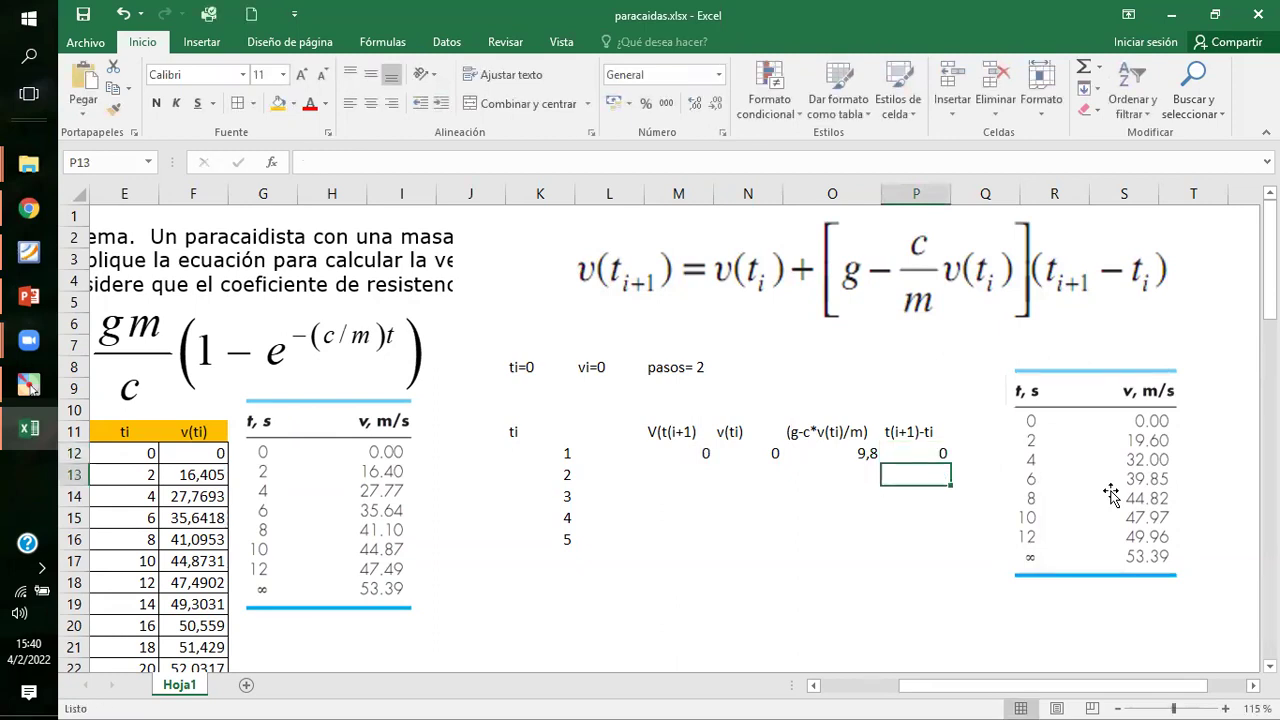
pyautogui.press('Up')
pyautogui.press('Left')
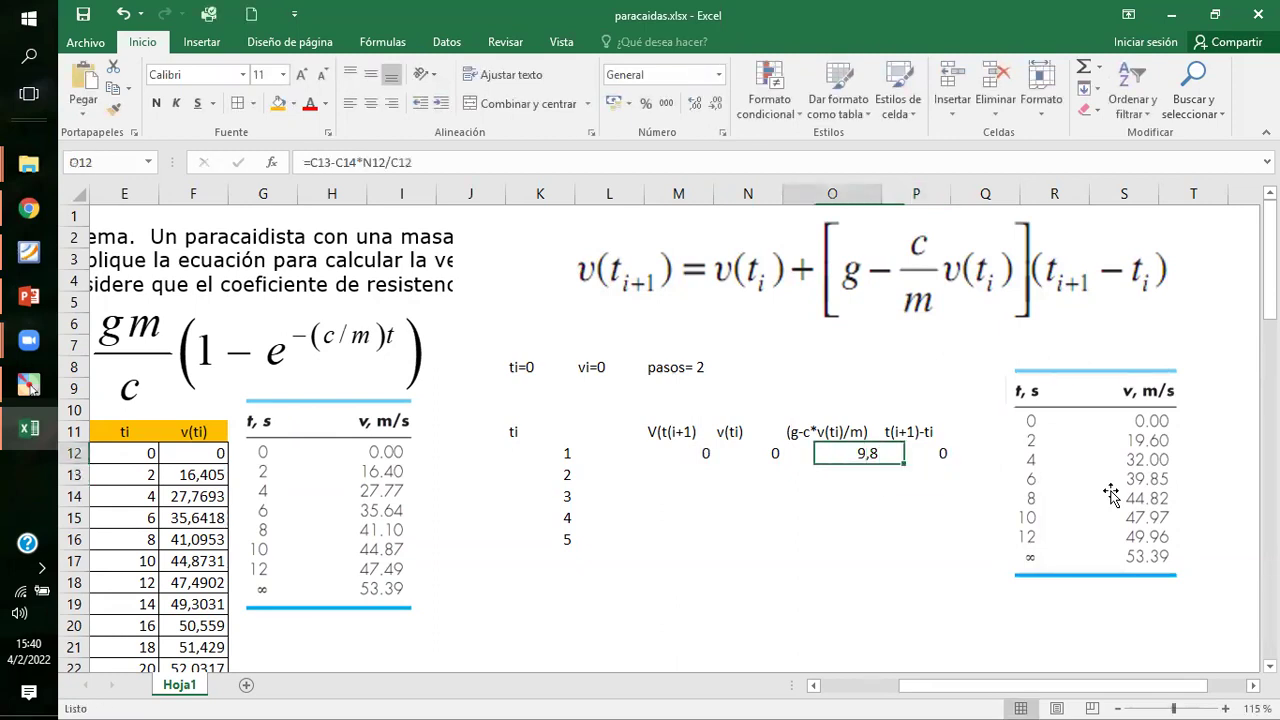
pyautogui.press('Left')
pyautogui.press('Left')
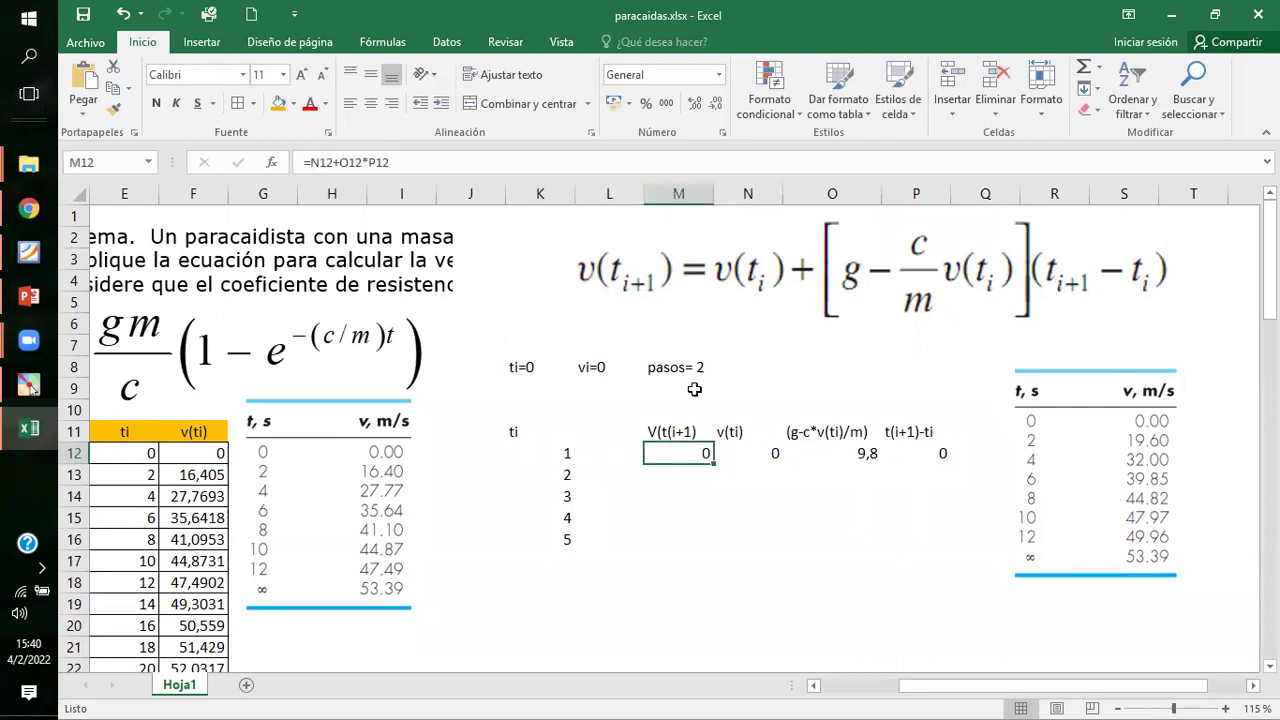
# Add cell borders to the range M11:P21 and fill the header cells M11:P11 with orange.
pyautogui.moveTo(684, 428); pyautogui.dragTo(903, 640)
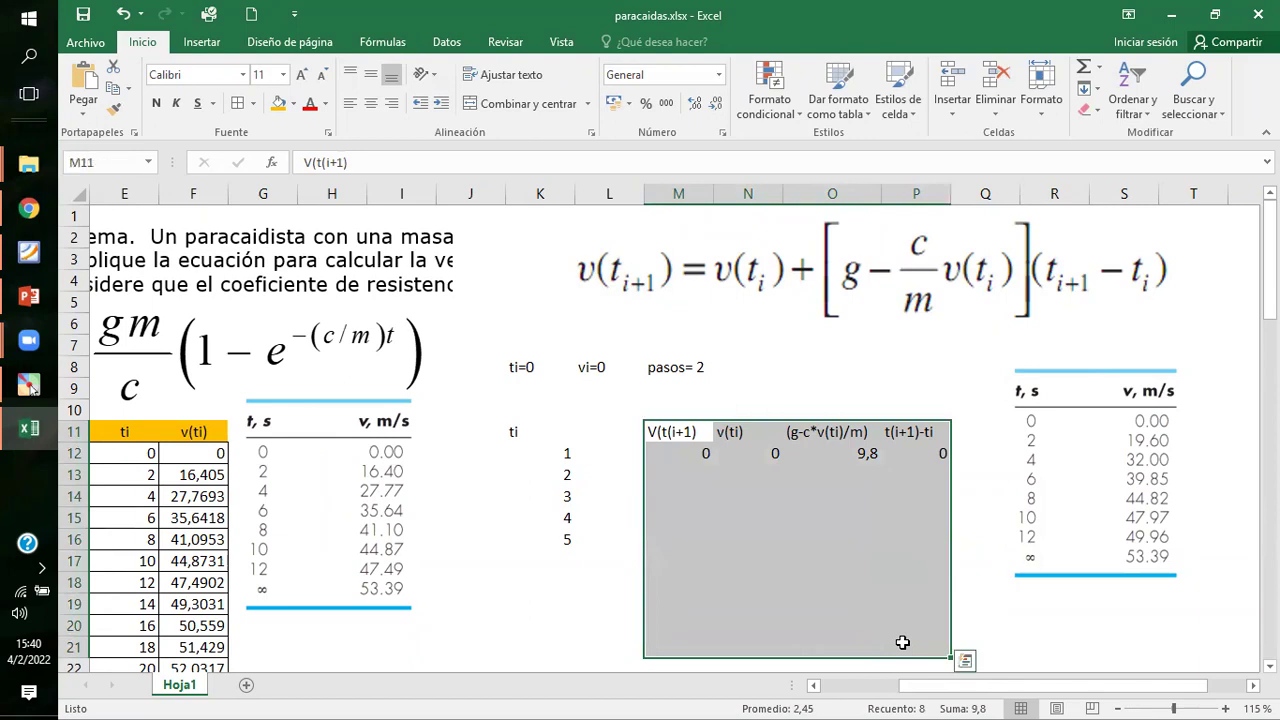
pyautogui.click(238, 103)
pyautogui.click(772, 476)
pyautogui.moveTo(678, 432); pyautogui.dragTo(915, 433)
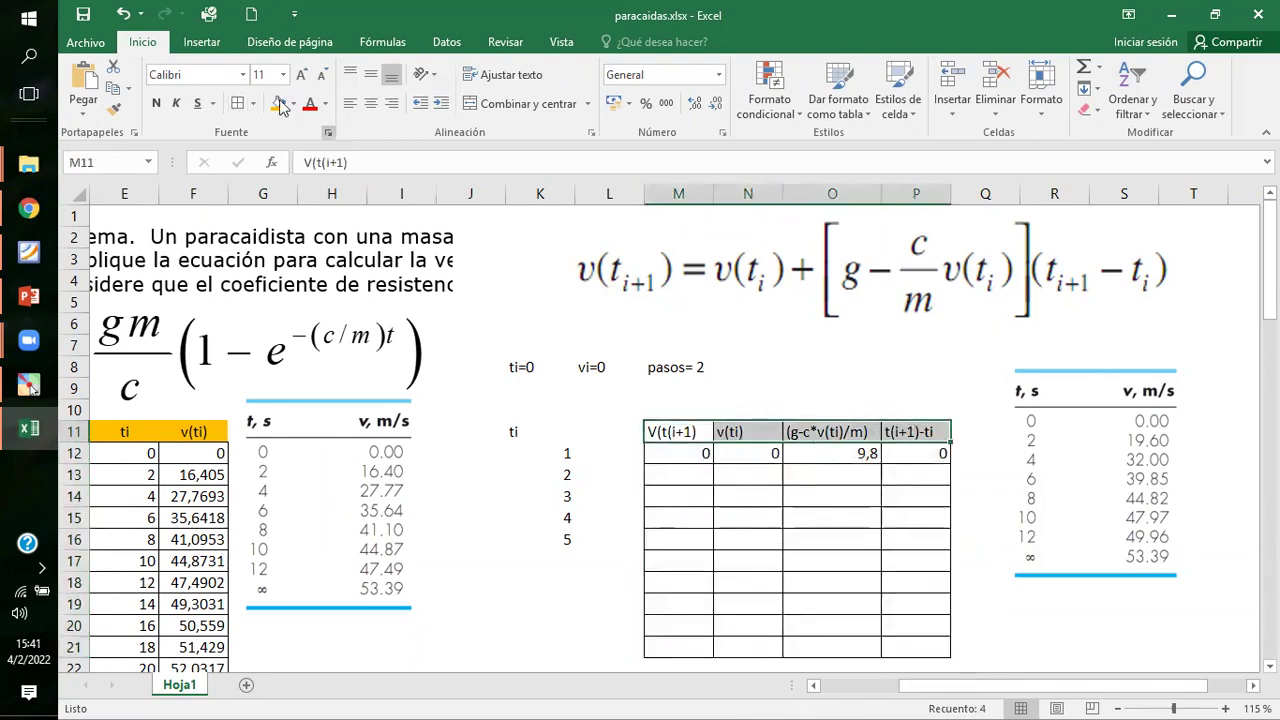
pyautogui.click(280, 108)
pyautogui.click(786, 566)
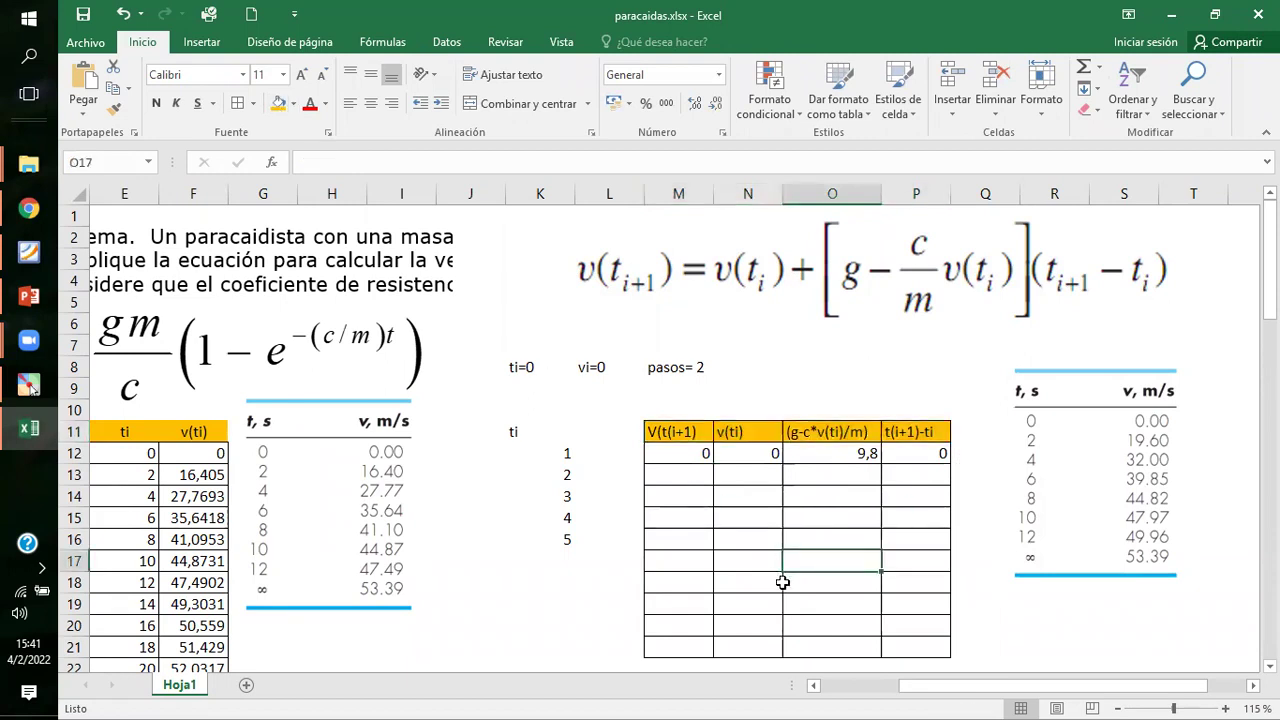
# Fix the constant rows in the O12 formula so it reads =C$13-C$14*N12/C$12.
pyautogui.scroll(-1, 837, 455)
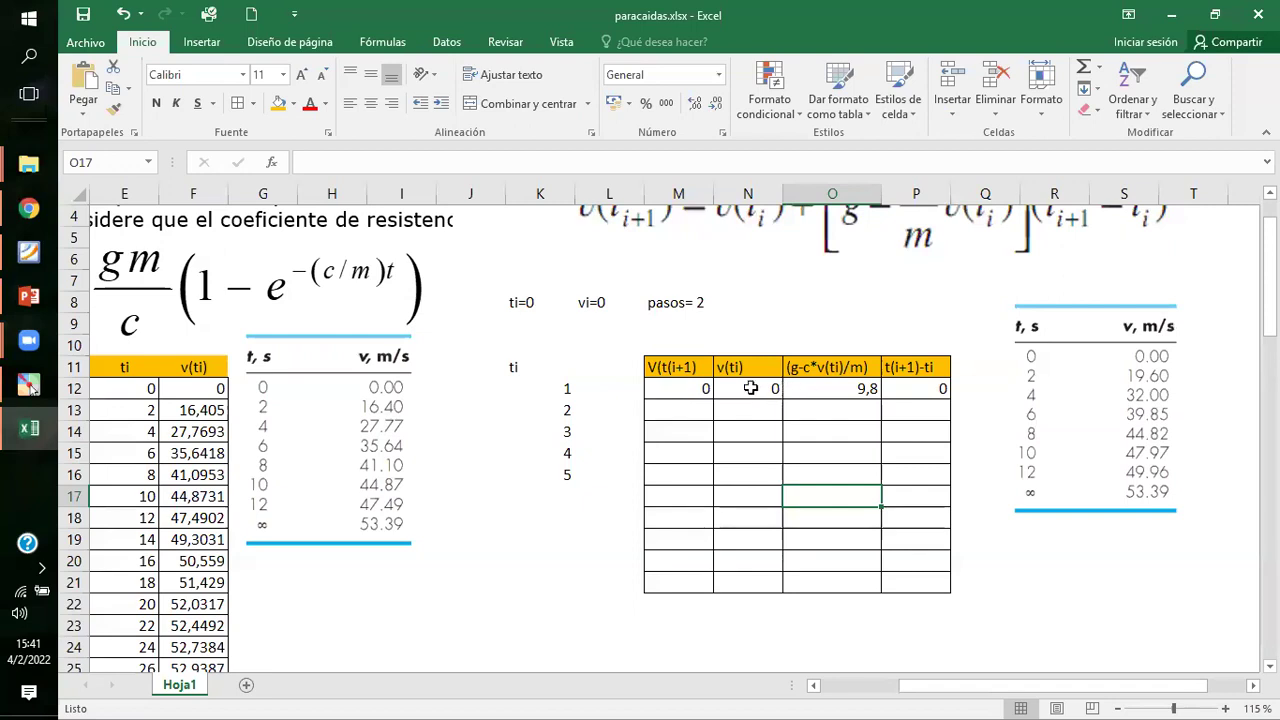
pyautogui.click(700, 389)
pyautogui.click(739, 390)
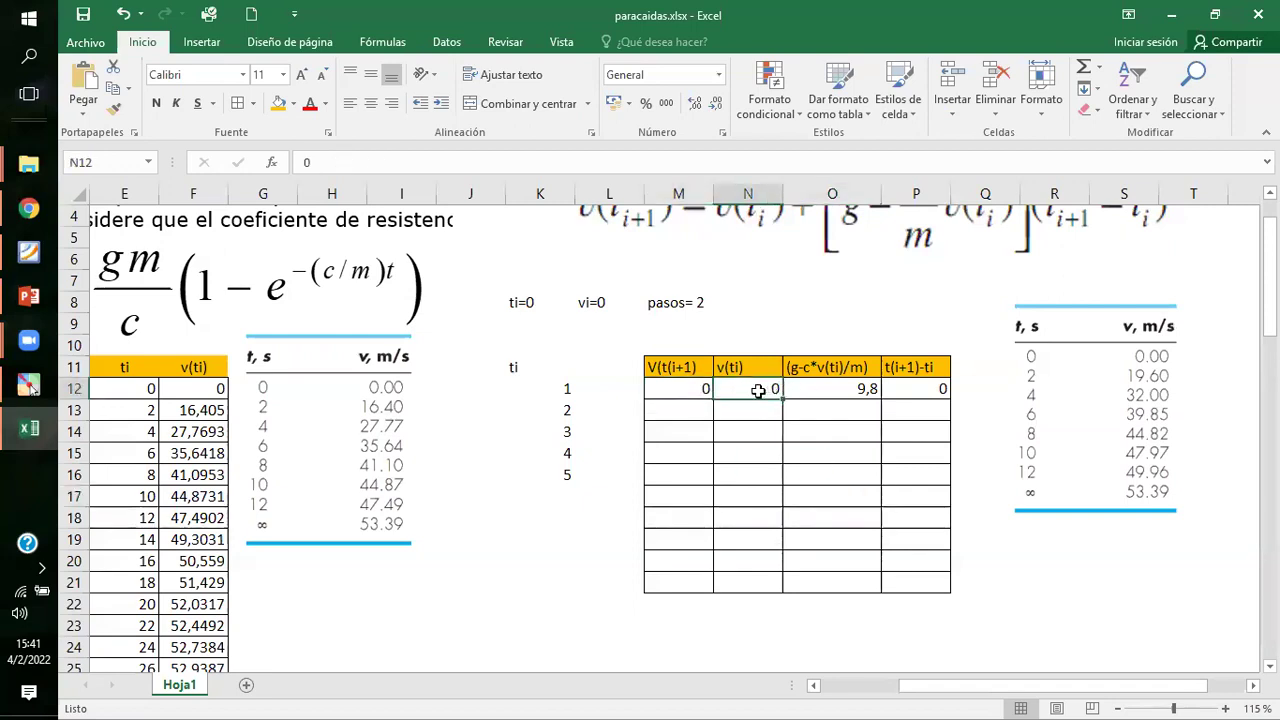
pyautogui.click(815, 391)
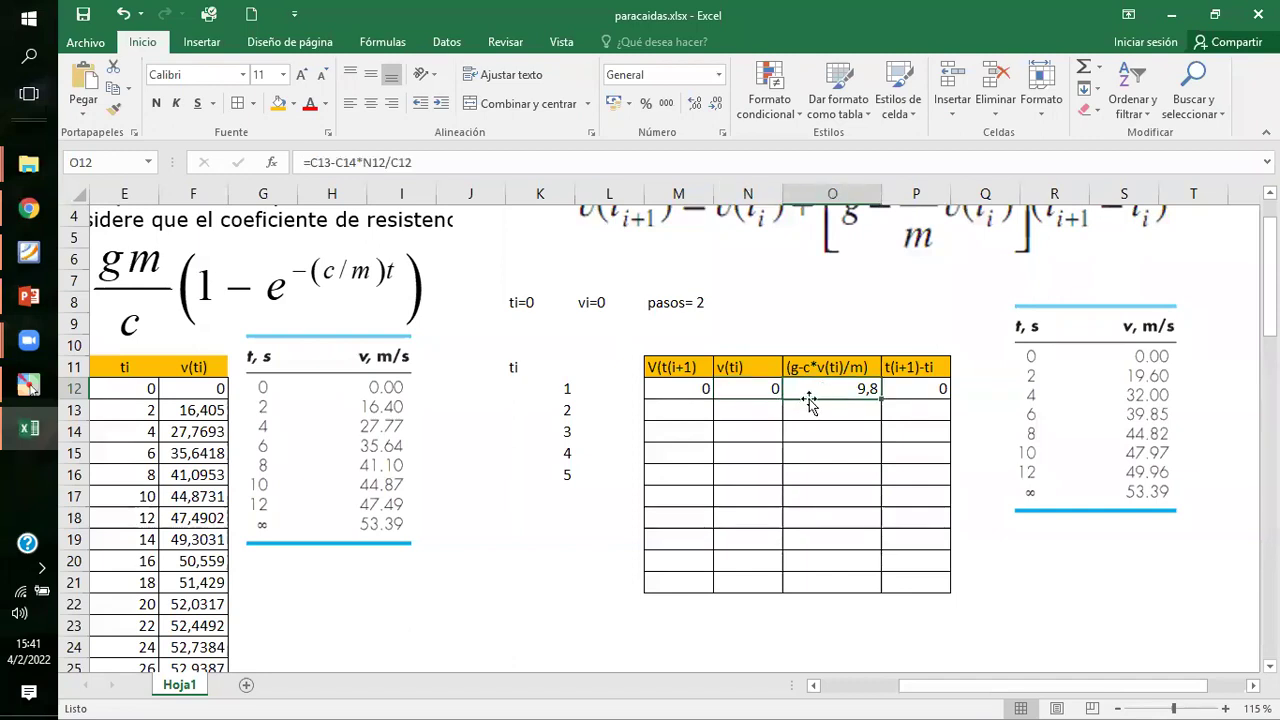
pyautogui.click(322, 163)
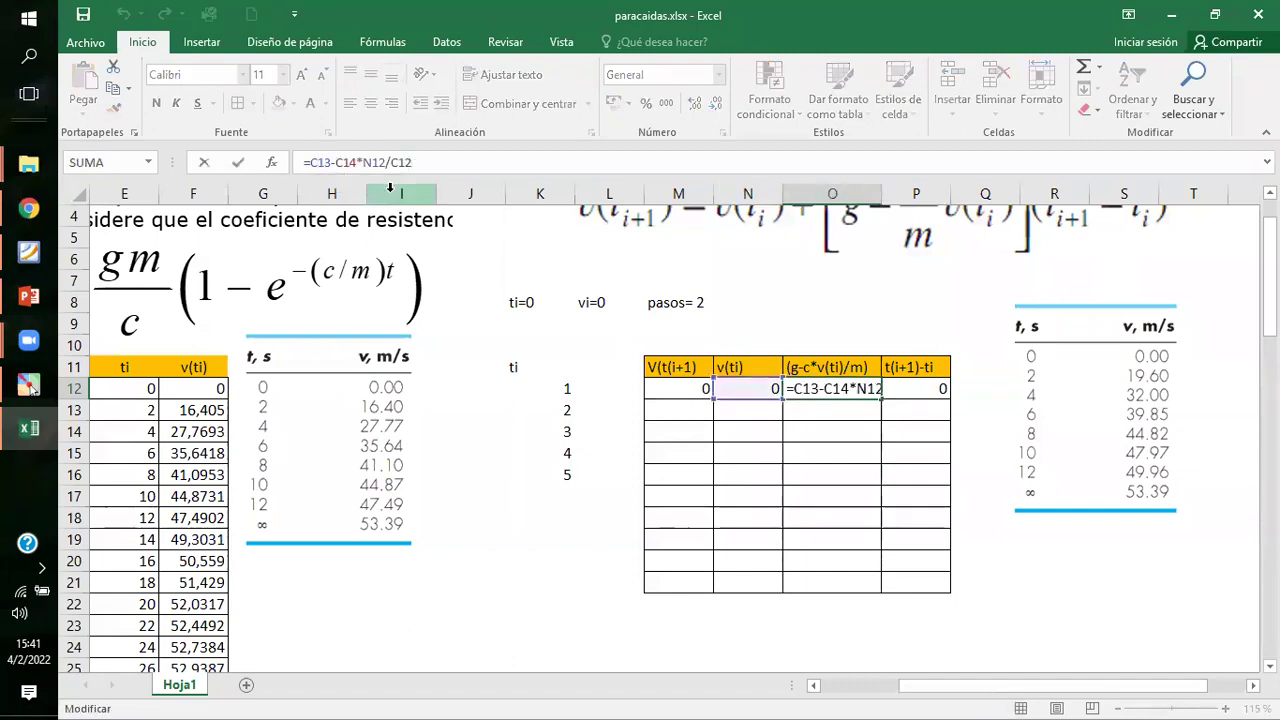
pyautogui.write('$')
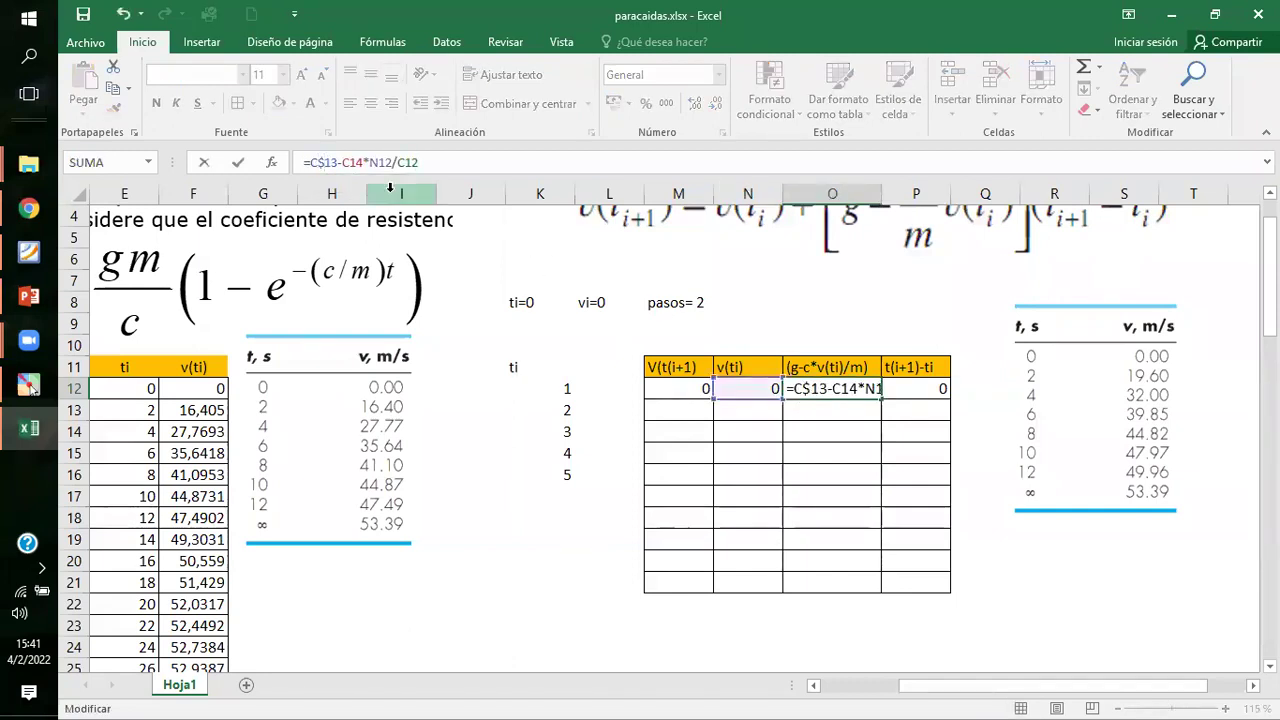
pyautogui.press('Right')
pyautogui.write('$')
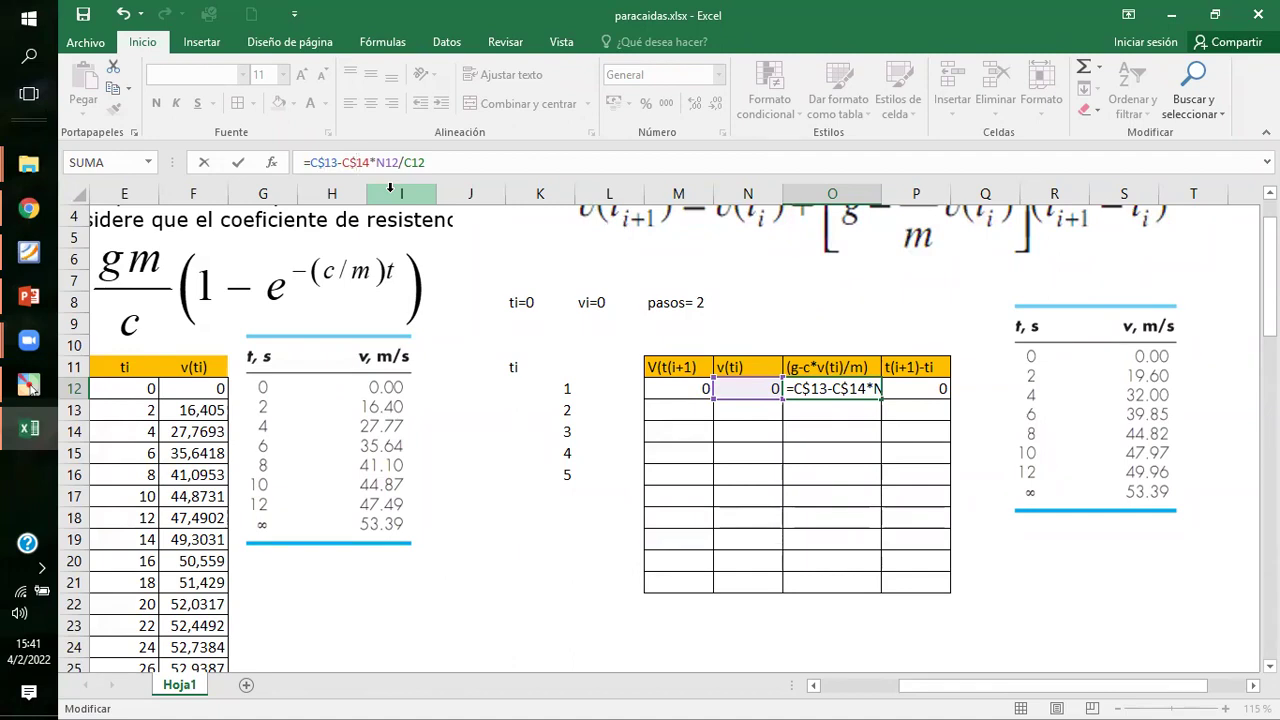
pyautogui.press('Right')
pyautogui.press('Right')
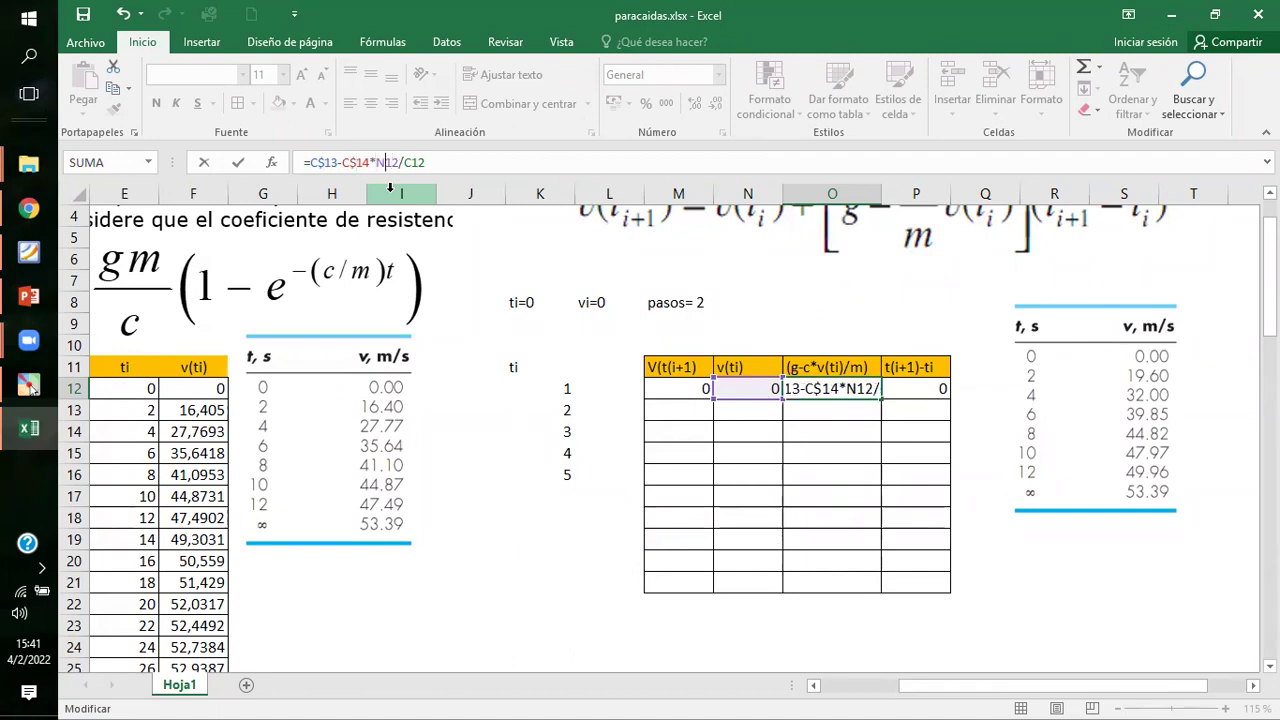
pyautogui.press('Right')
pyautogui.press('Right')
pyautogui.press('Right')
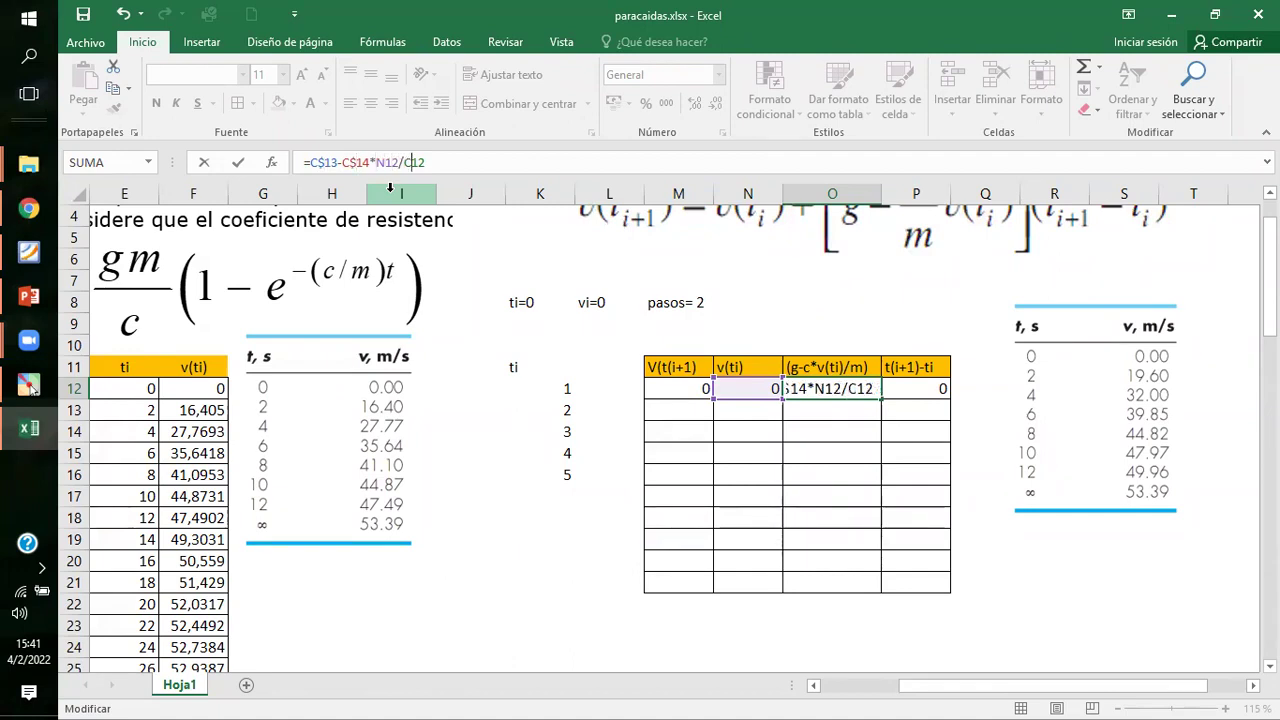
pyautogui.write('$')
pyautogui.press('Return')
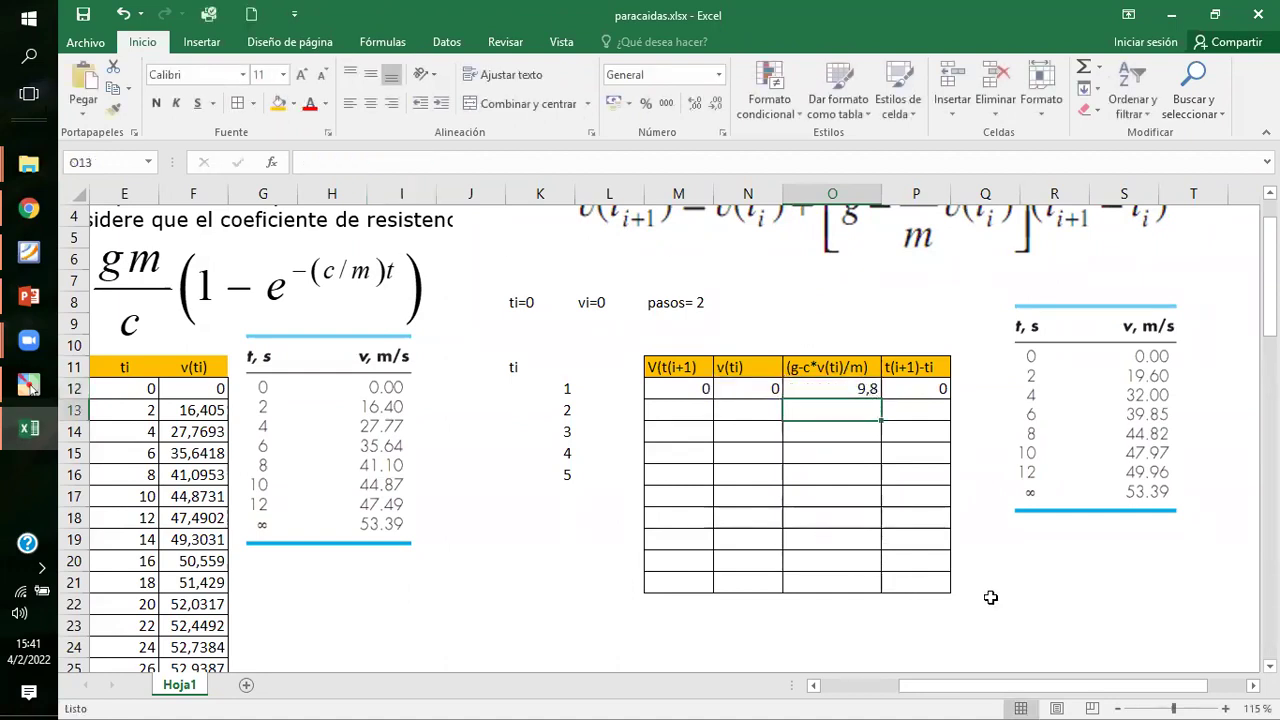
# Fill the O12 formula down to O21 and enter 0 again as the first t(i+1)-ti value in P12.
pyautogui.press('Up')
pyautogui.moveTo(881, 399); pyautogui.dragTo(881, 590)
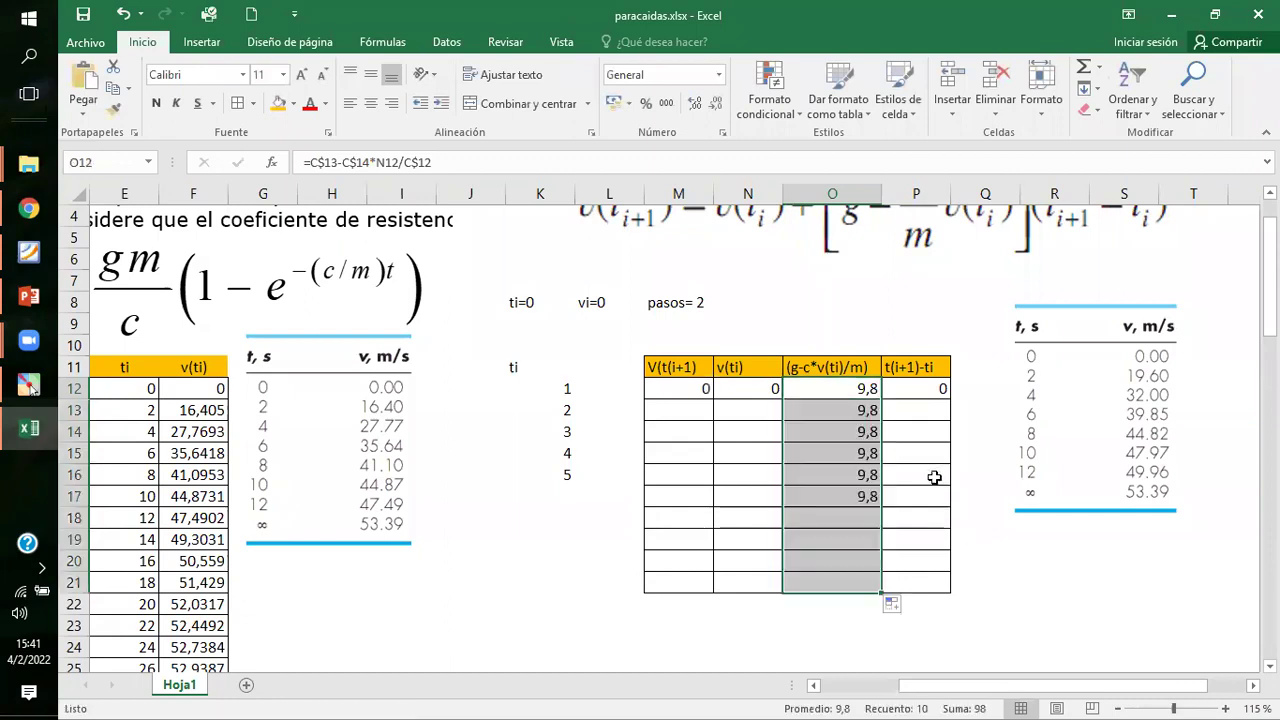
pyautogui.click(942, 386)
pyautogui.write('0')
pyautogui.hotkey('ctrl', 'Return')
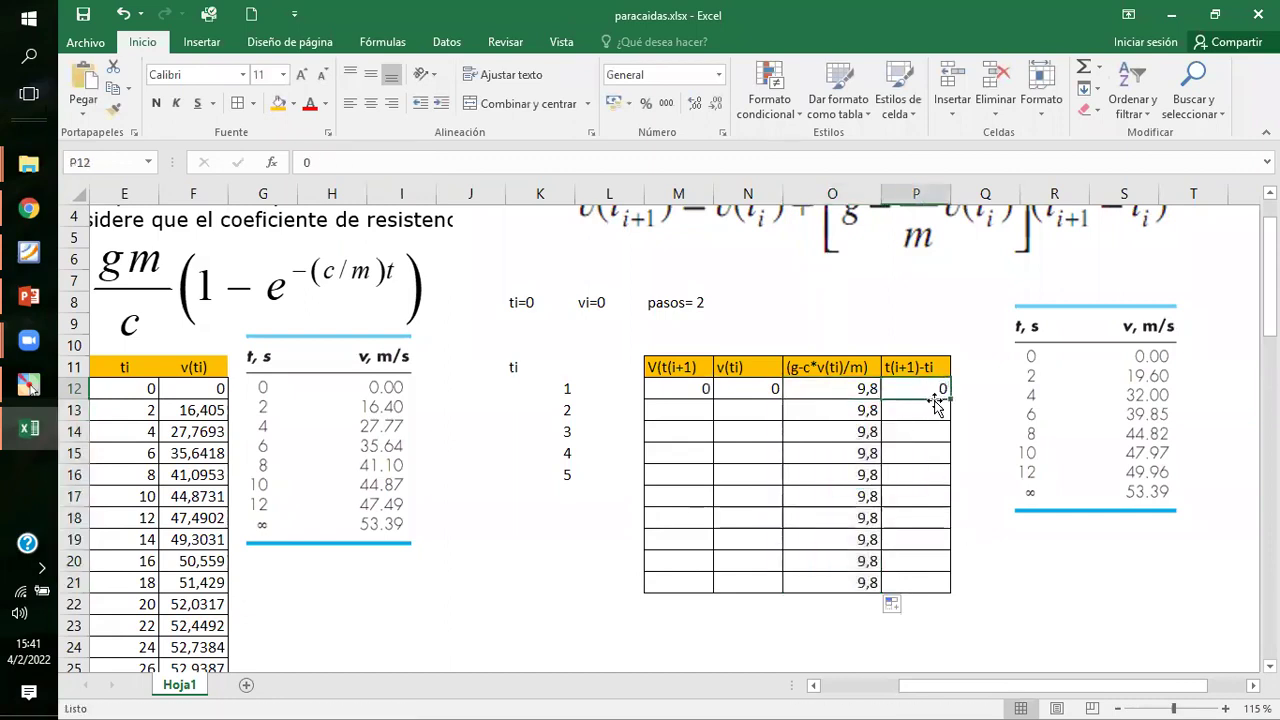
pyautogui.click(930, 412)
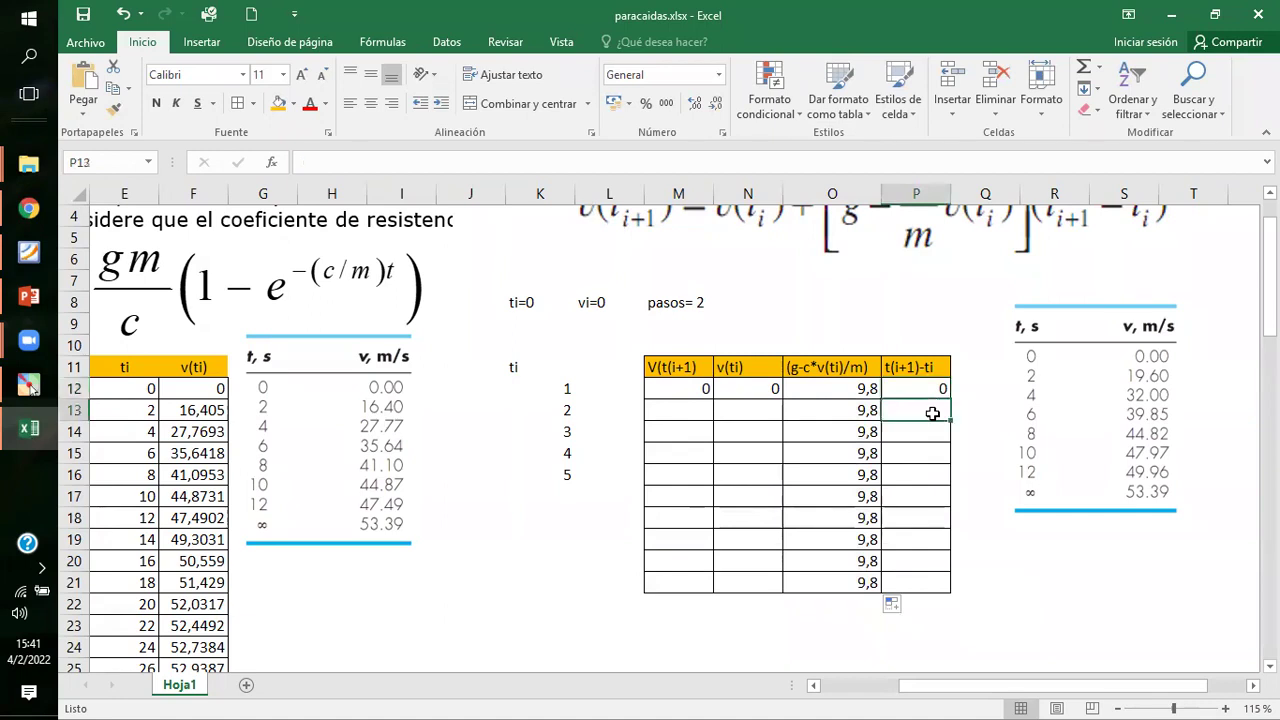
# Enter the formula =2-P12 in P13 as the second t(i+1)-ti value.
pyautogui.write('2-')
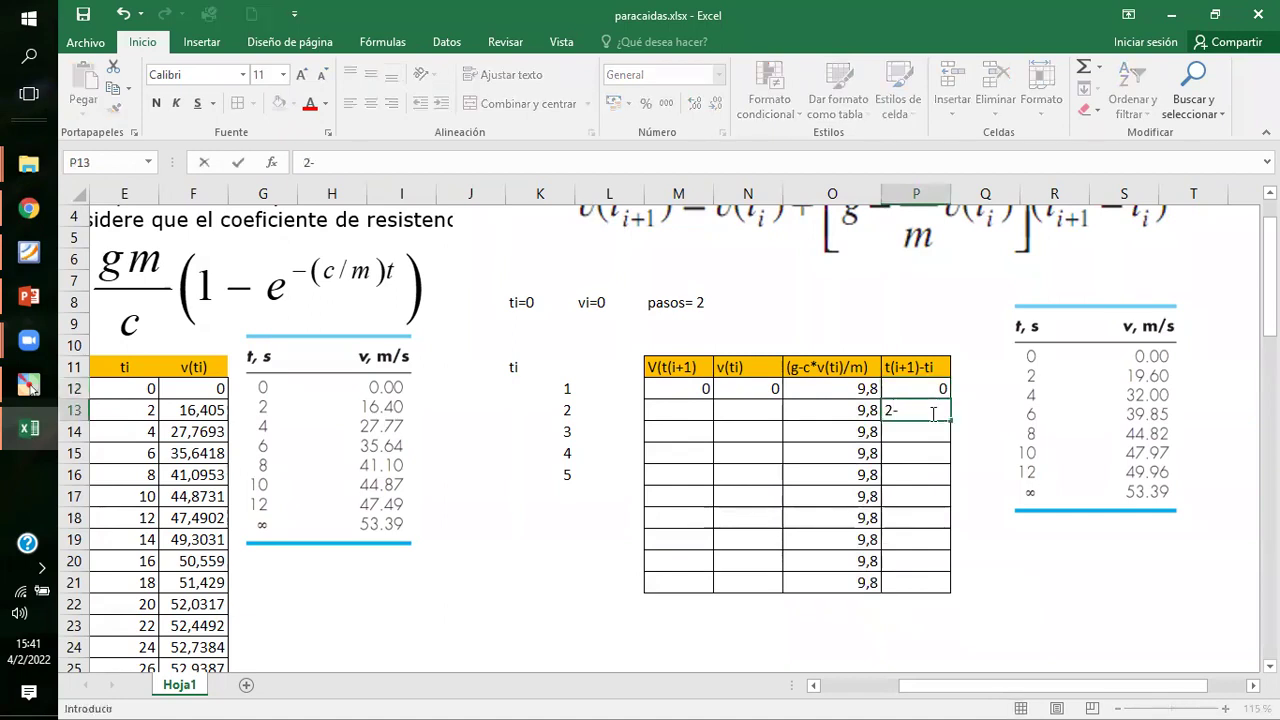
pyautogui.press('Up')
pyautogui.click(932, 413)
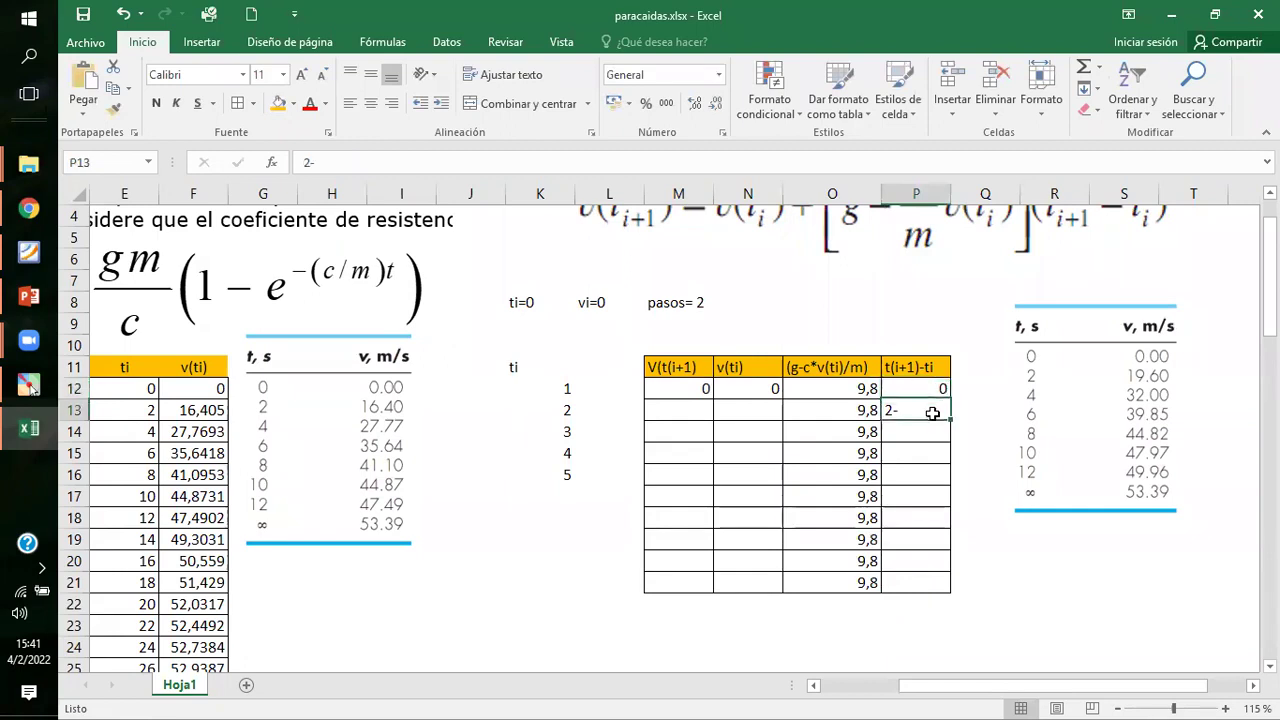
pyautogui.write('=2-')
pyautogui.press('Up')
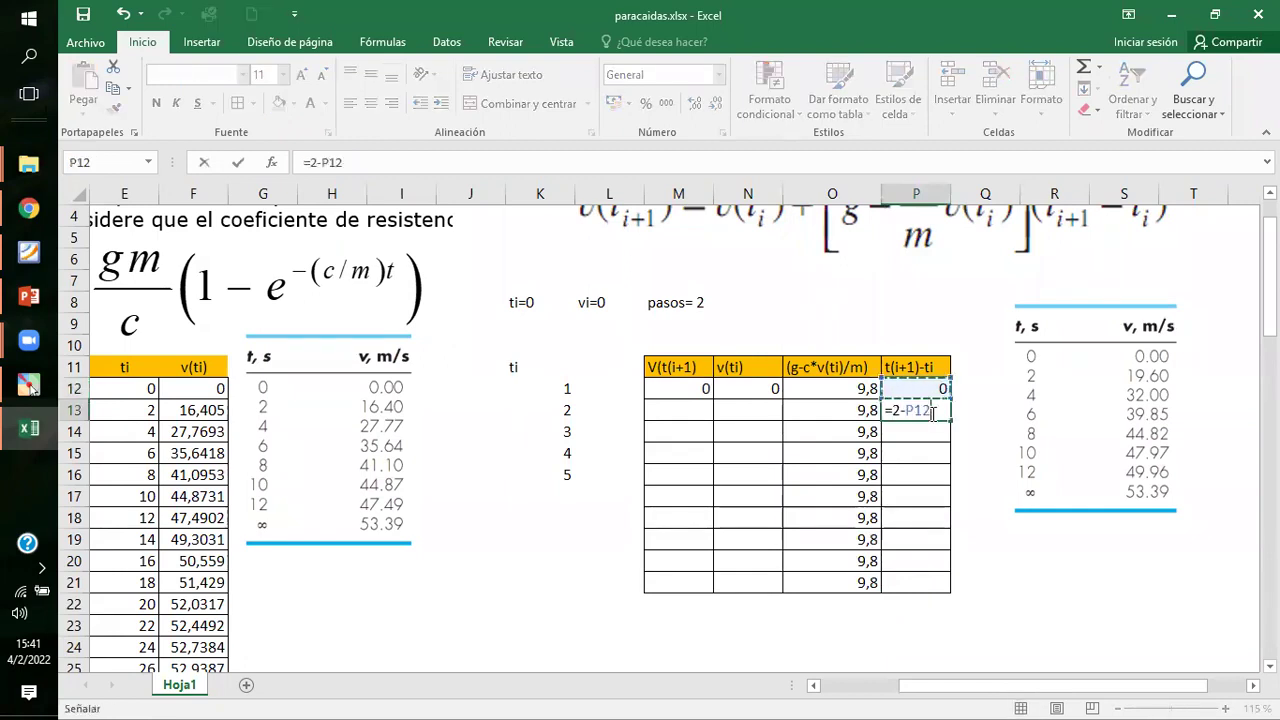
pyautogui.press('Return')
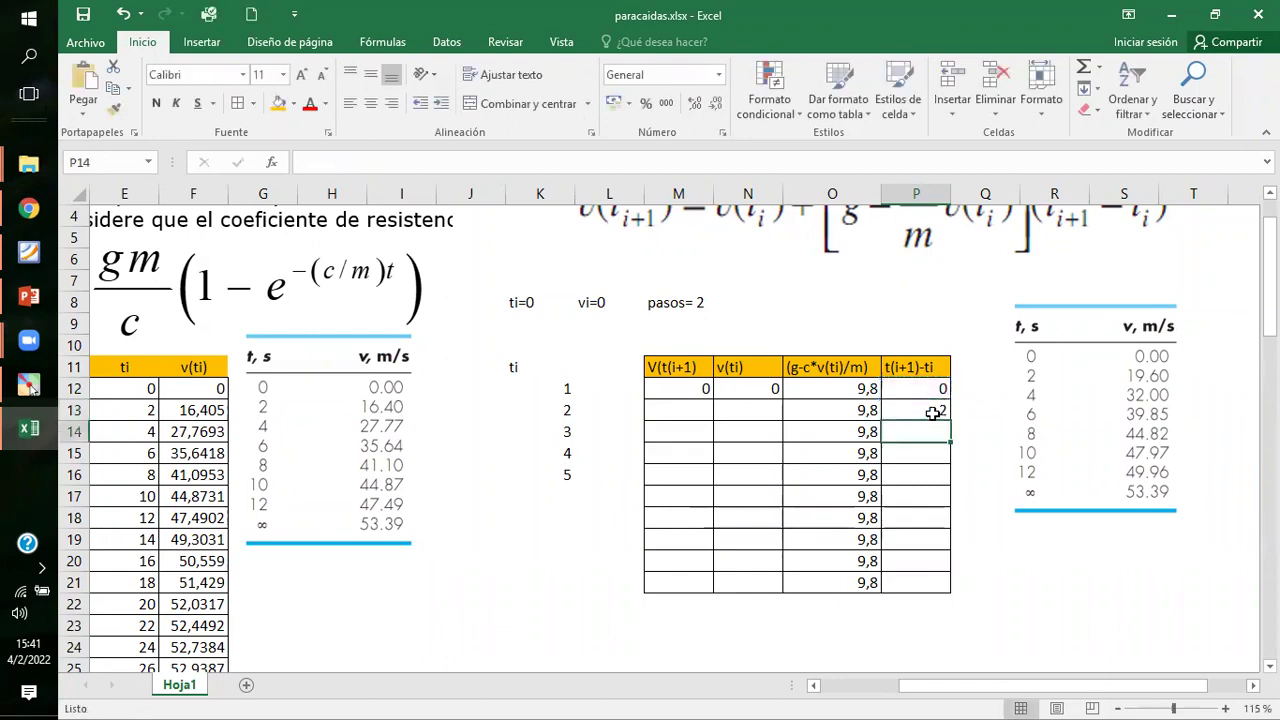
# Fill the P13 formula down to P21 and check the formula in P13.
pyautogui.click(930, 413)
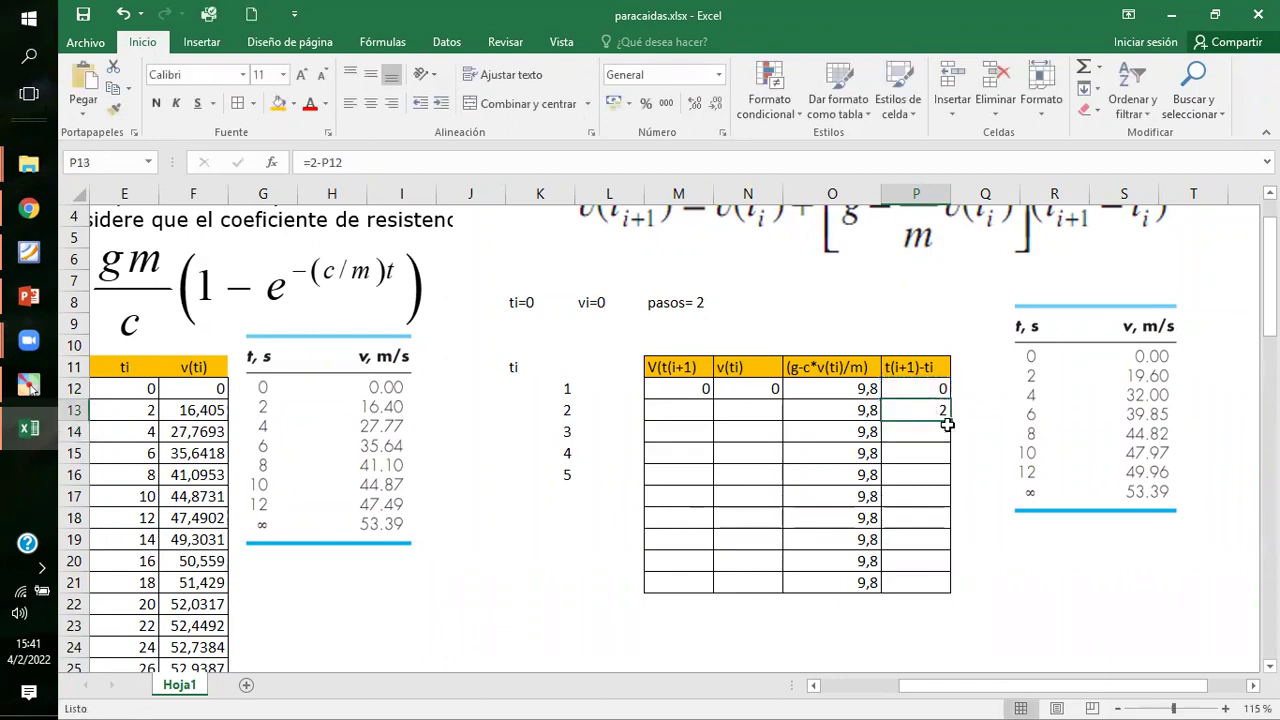
pyautogui.moveTo(950, 424); pyautogui.dragTo(929, 584)
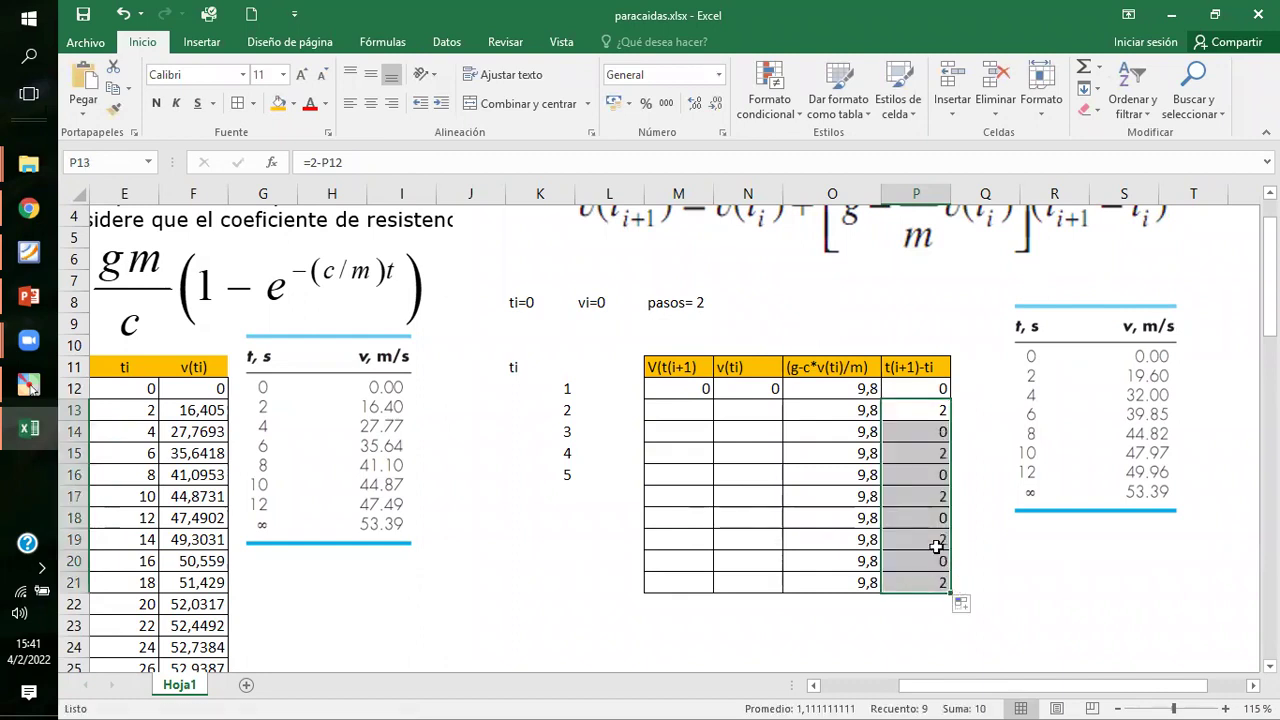
pyautogui.click(942, 407)
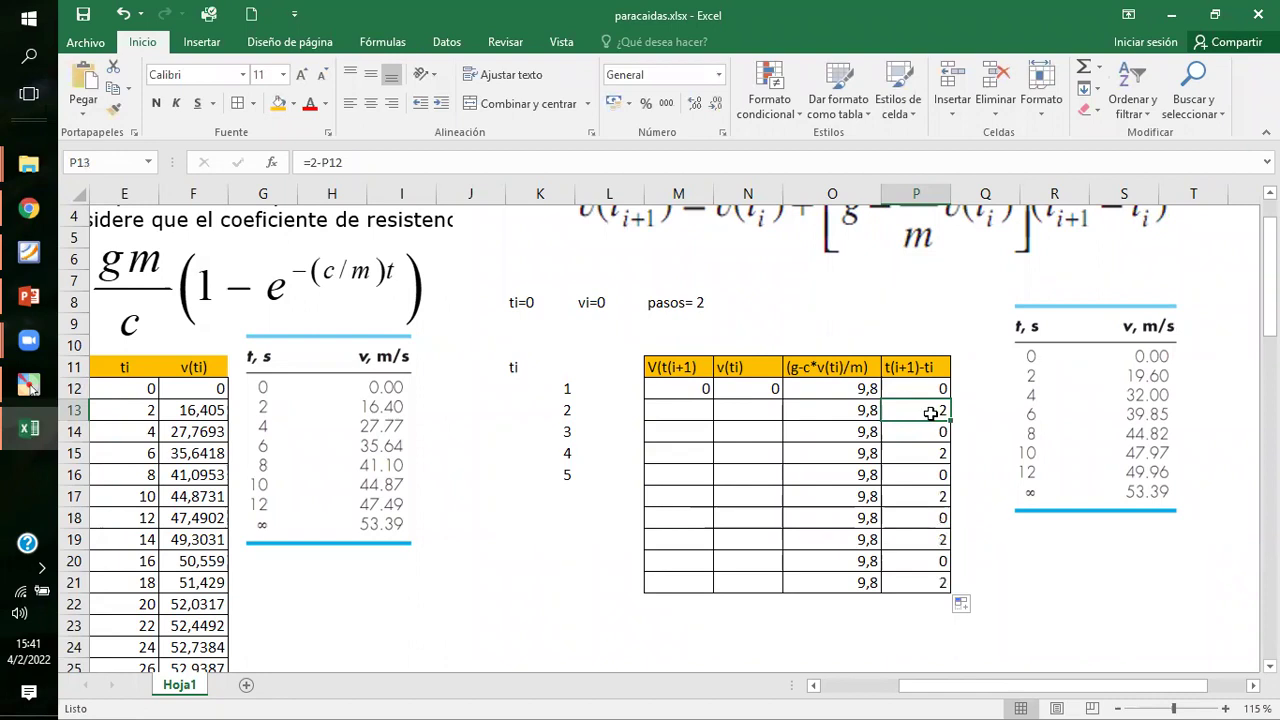
pyautogui.doubleClick(930, 411)
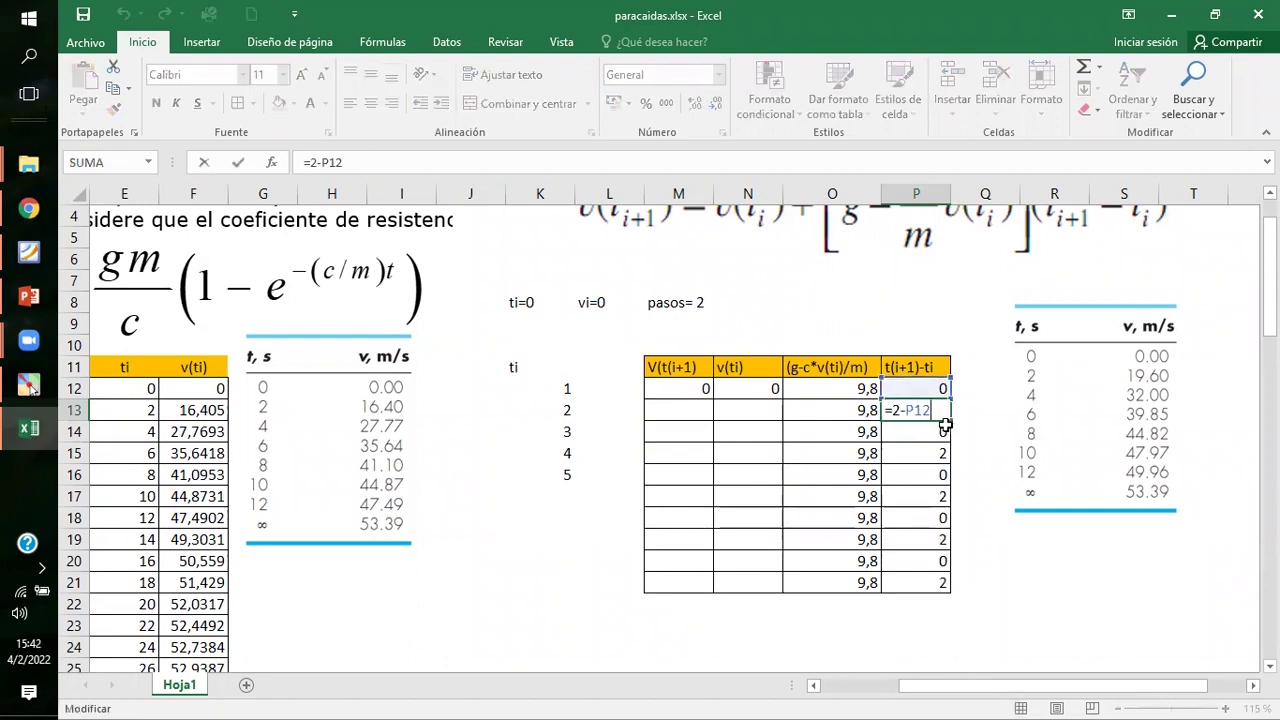
pyautogui.press('Return')
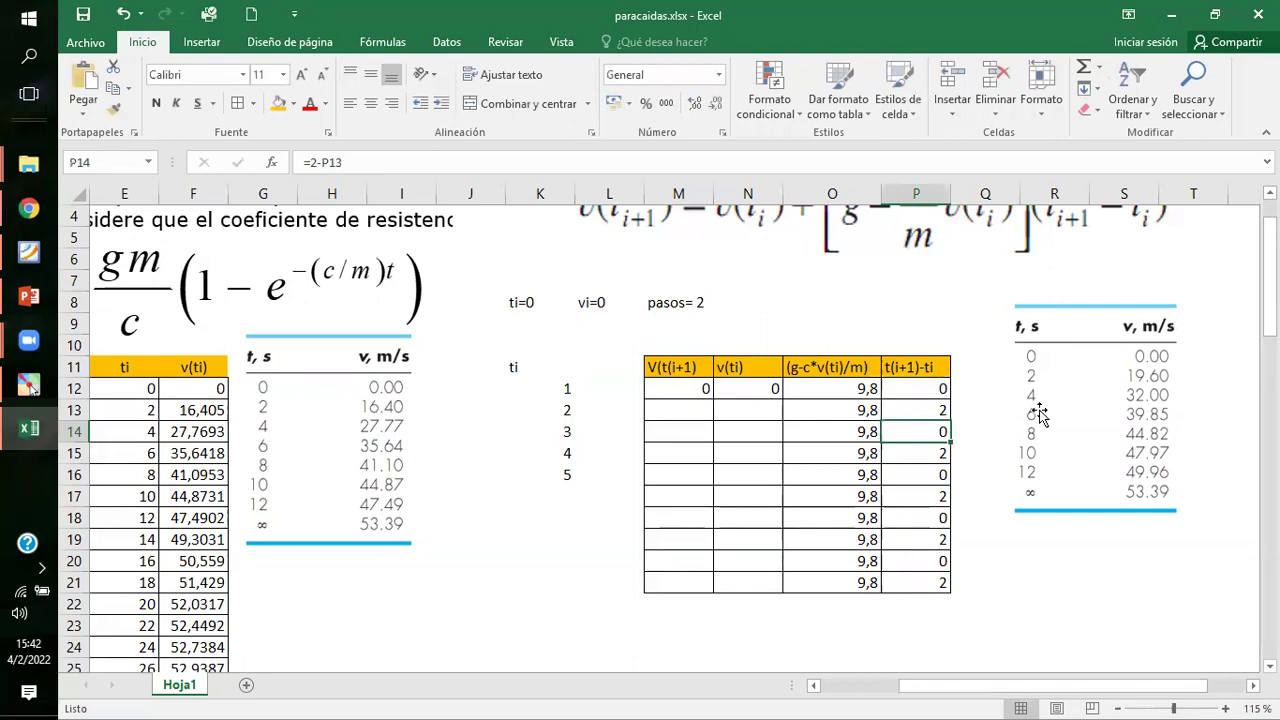
# Replace the P14 formula with =4-P13 and fill it down to P21.
pyautogui.write('4')
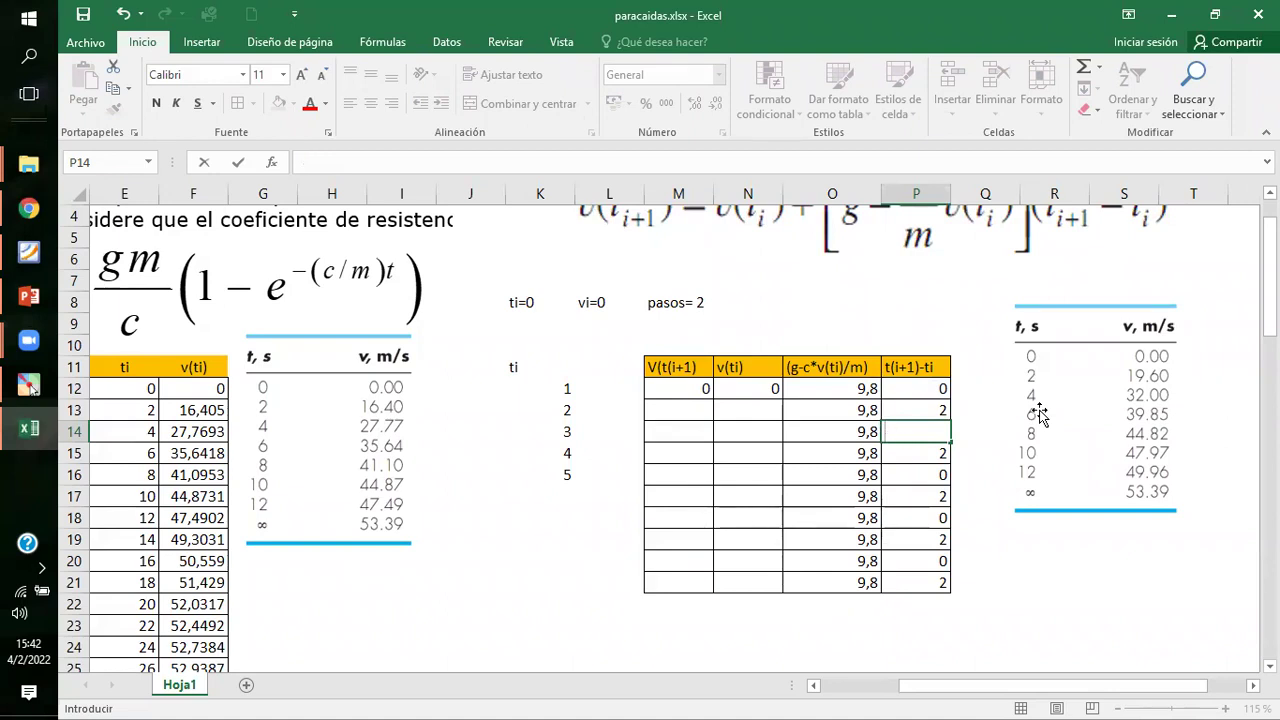
pyautogui.write('=4-2')
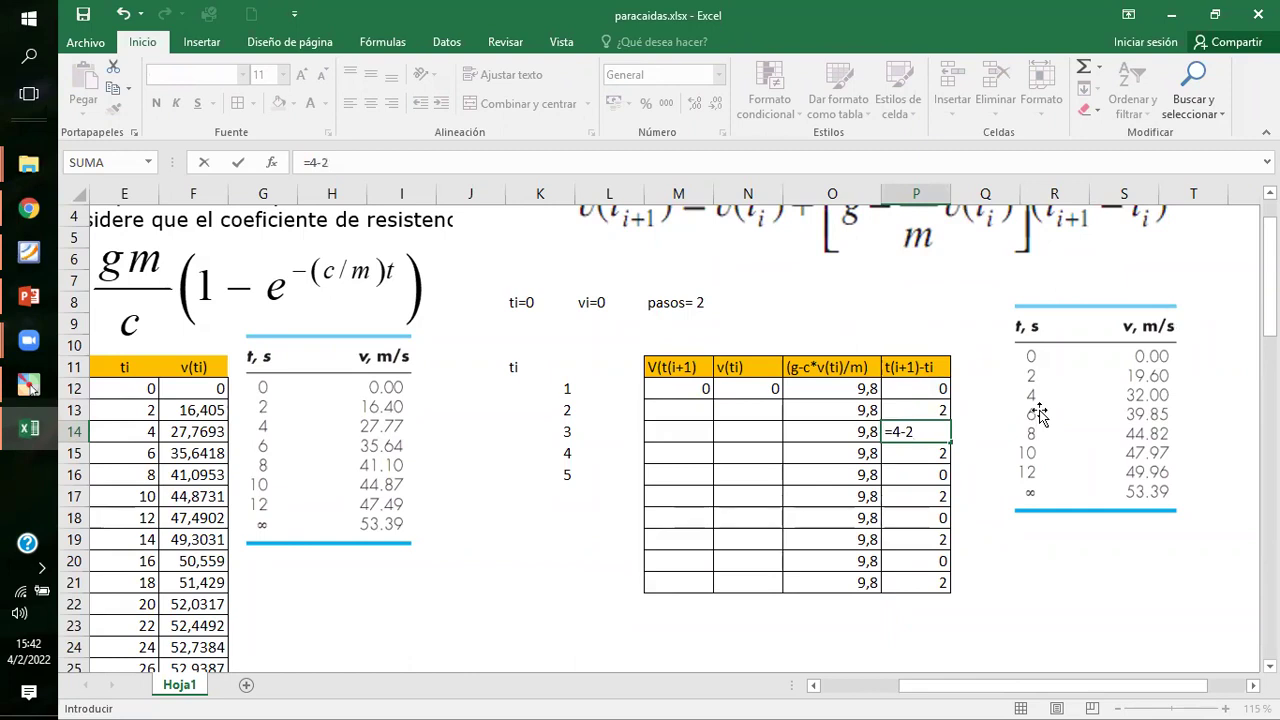
pyautogui.click(918, 409)
pyautogui.hotkey('ctrl', 'Return')
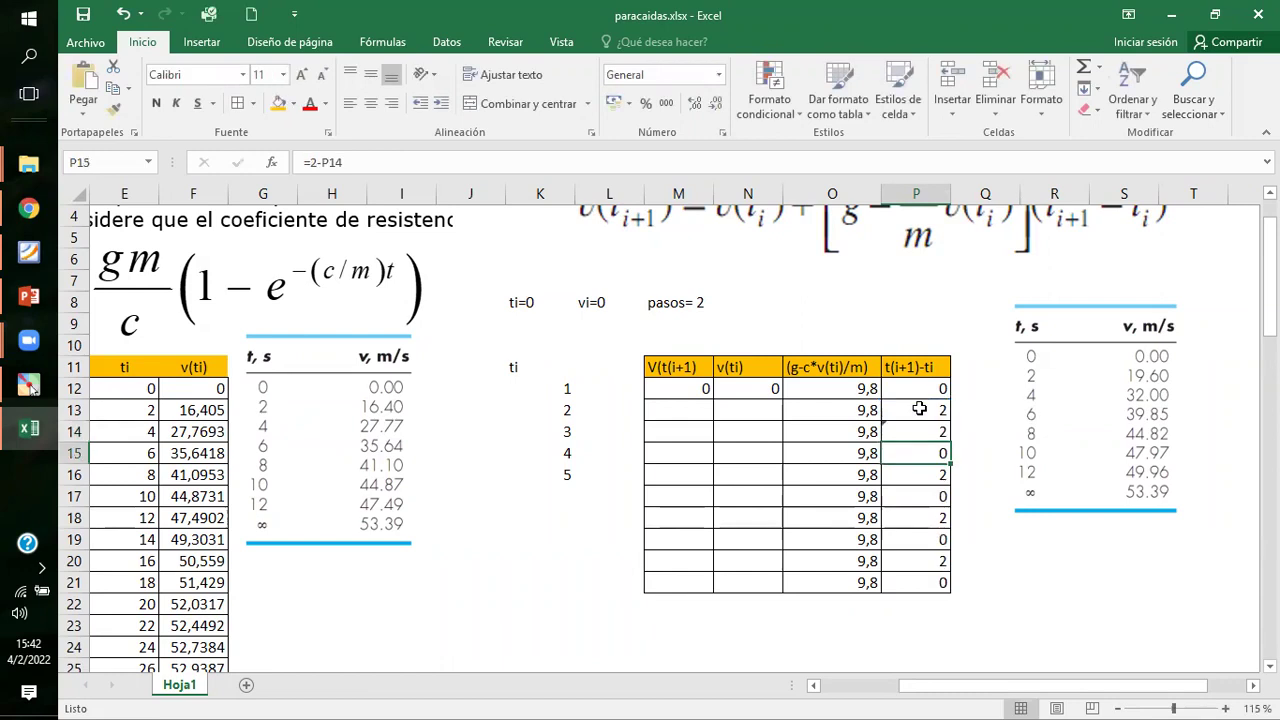
pyautogui.moveTo(950, 440); pyautogui.dragTo(950, 592)
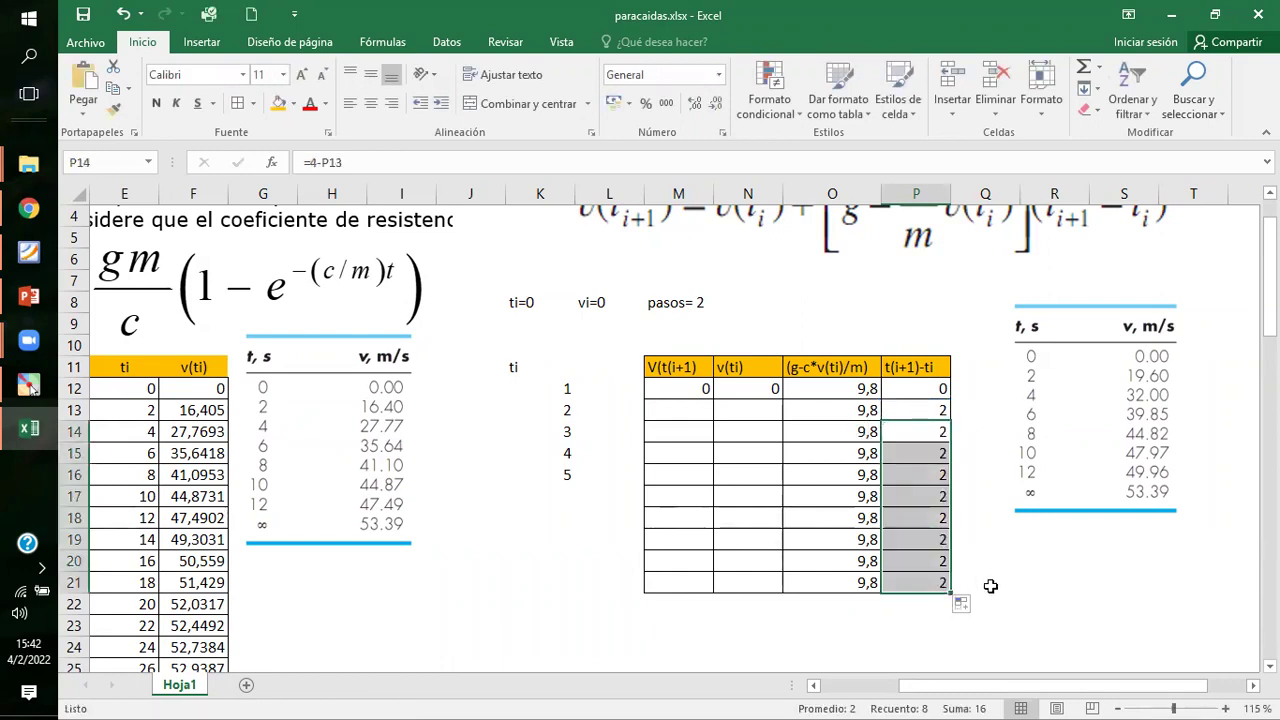
pyautogui.click(990, 586)
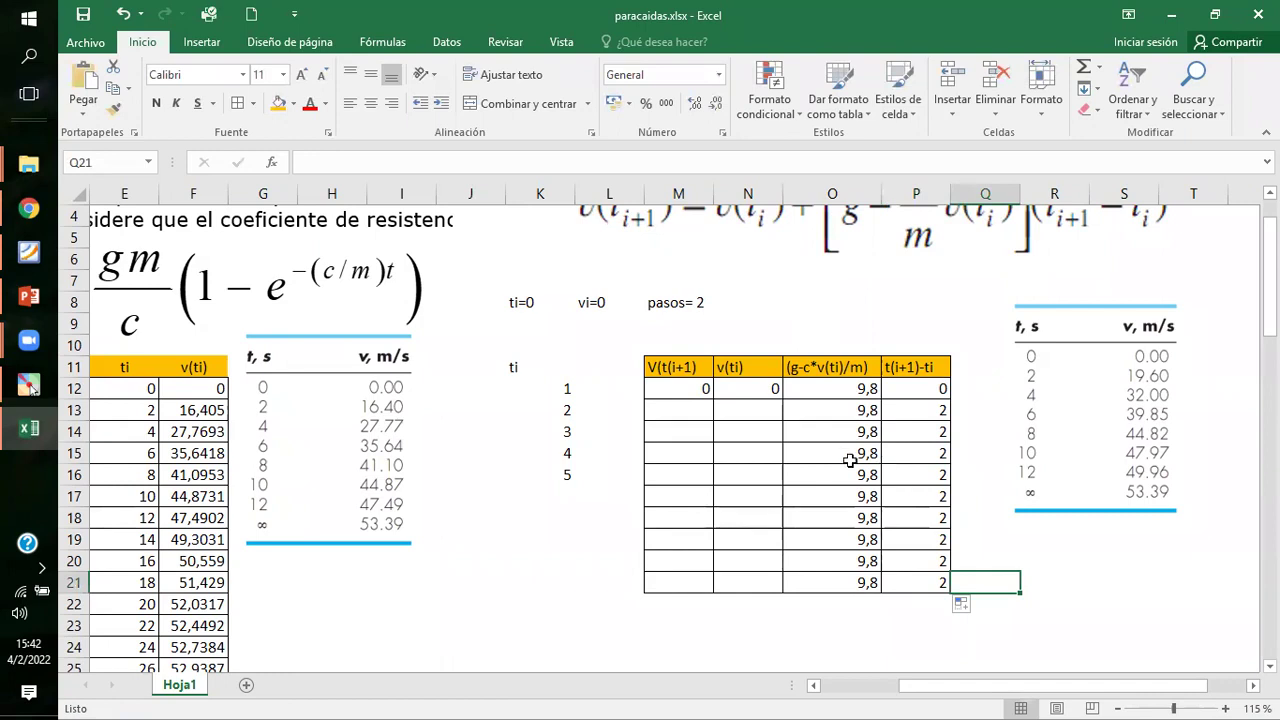
# Check the row 12 terms and fill the V(t(i+1)) formula from M12 down to M21.
pyautogui.click(771, 410)
pyautogui.click(768, 393)
pyautogui.click(814, 391)
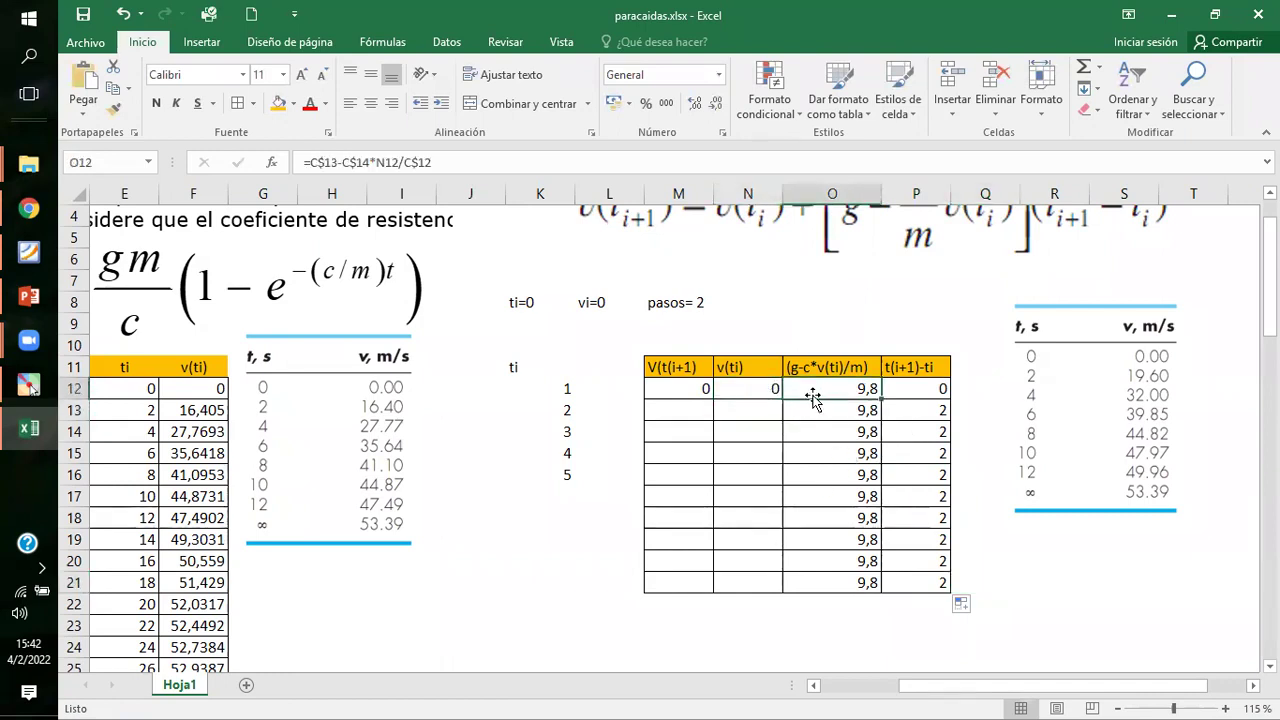
pyautogui.click(818, 414)
pyautogui.click(772, 392)
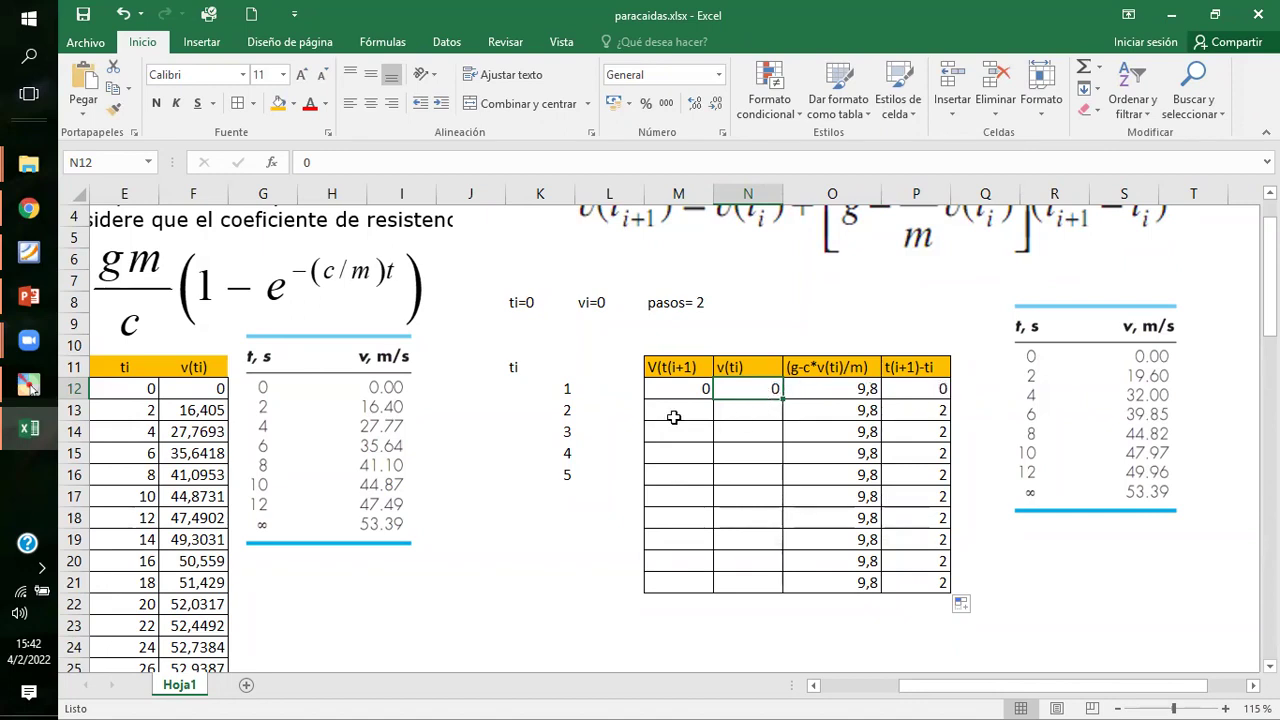
pyautogui.click(684, 390)
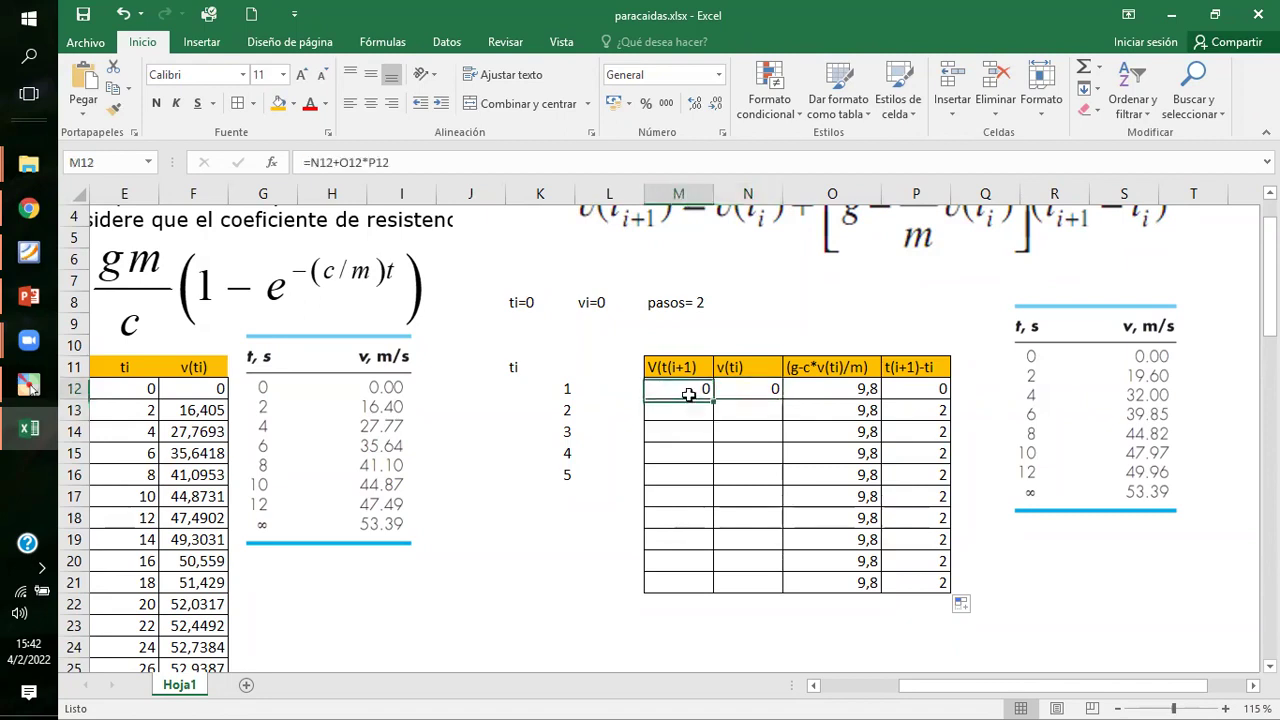
pyautogui.moveTo(714, 399); pyautogui.dragTo(718, 588)
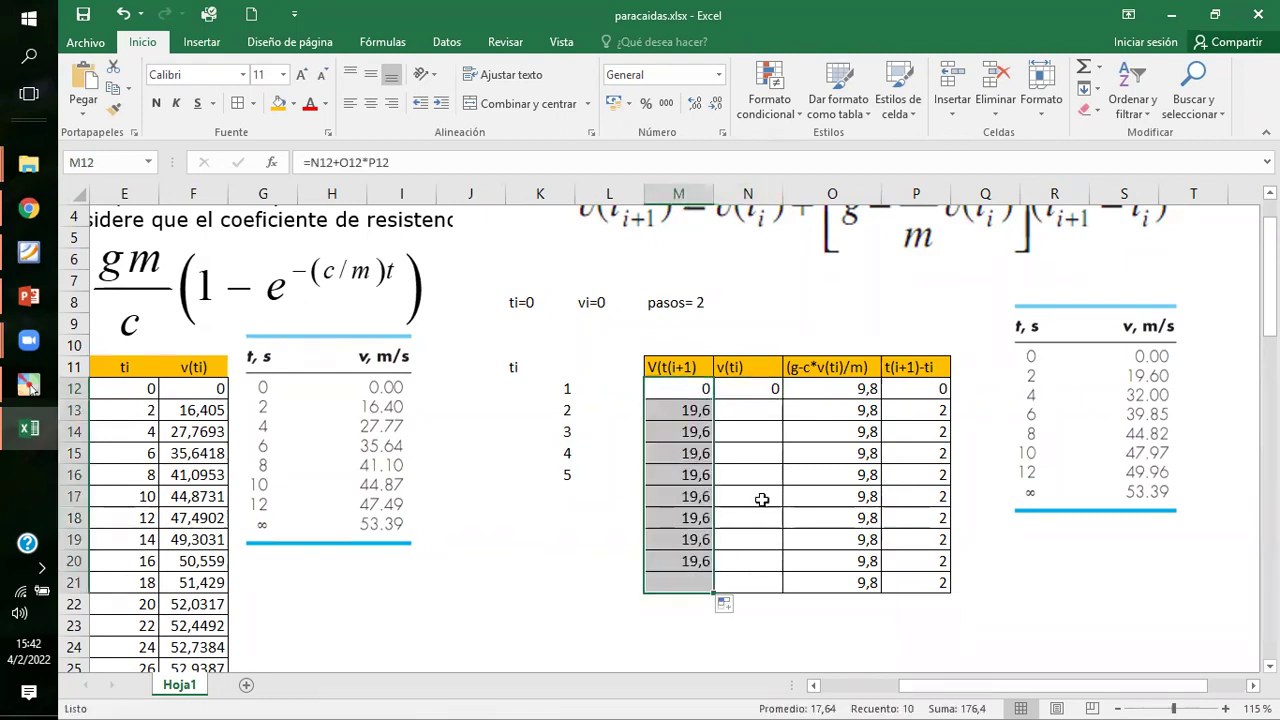
# Link v(ti) in N13 to the previous velocity with =M12 and fill it down to N21.
pyautogui.click(759, 412)
pyautogui.click(706, 390)
pyautogui.click(748, 406)
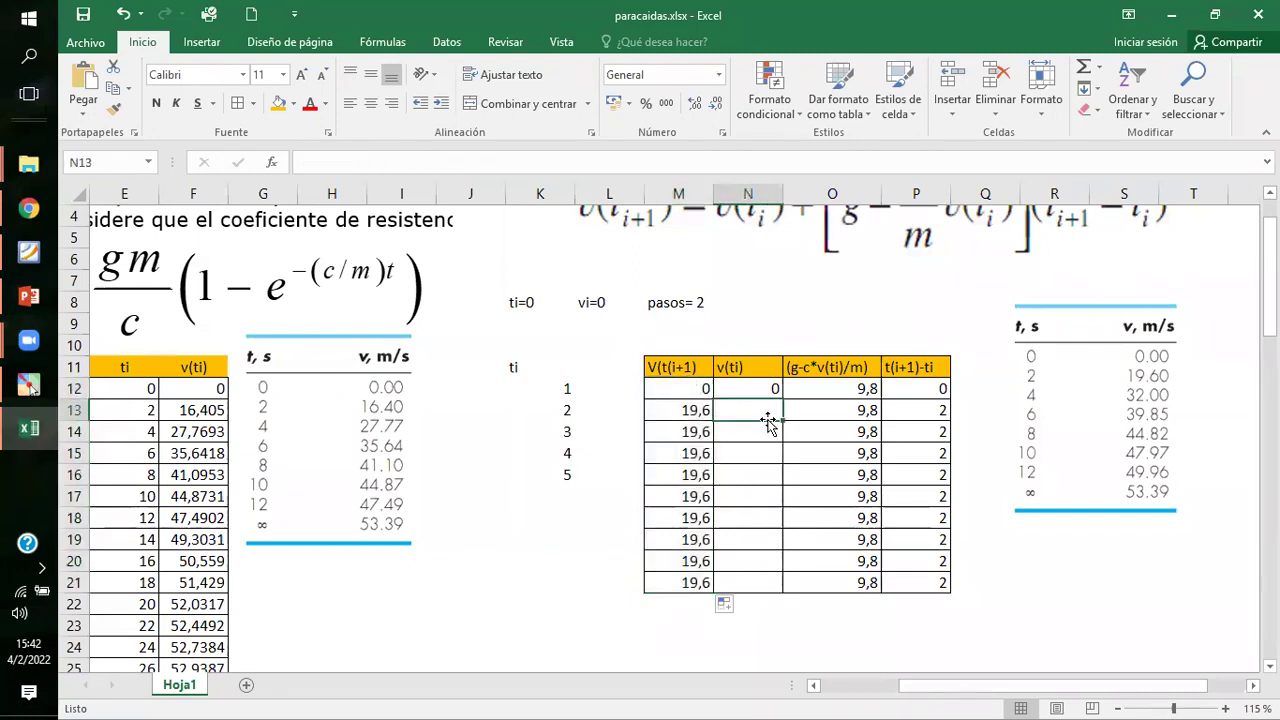
pyautogui.write('=')
pyautogui.click(672, 388)
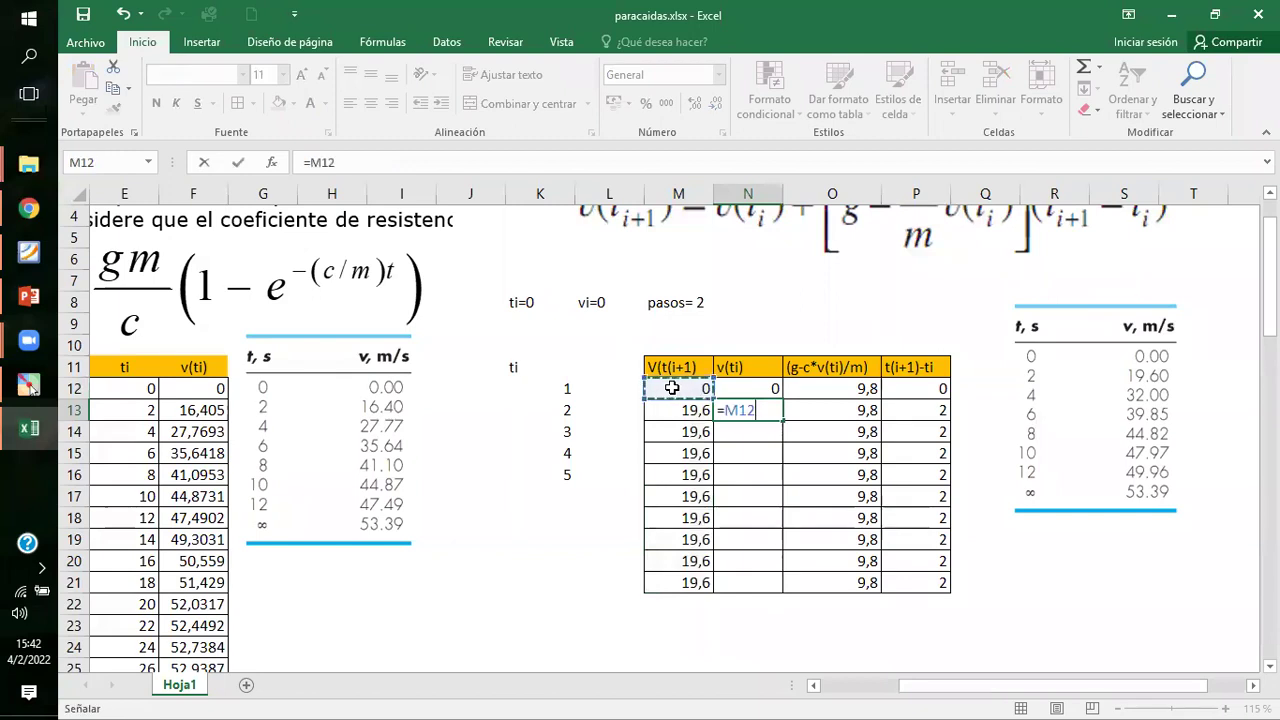
pyautogui.press('Return')
pyautogui.press('Up')
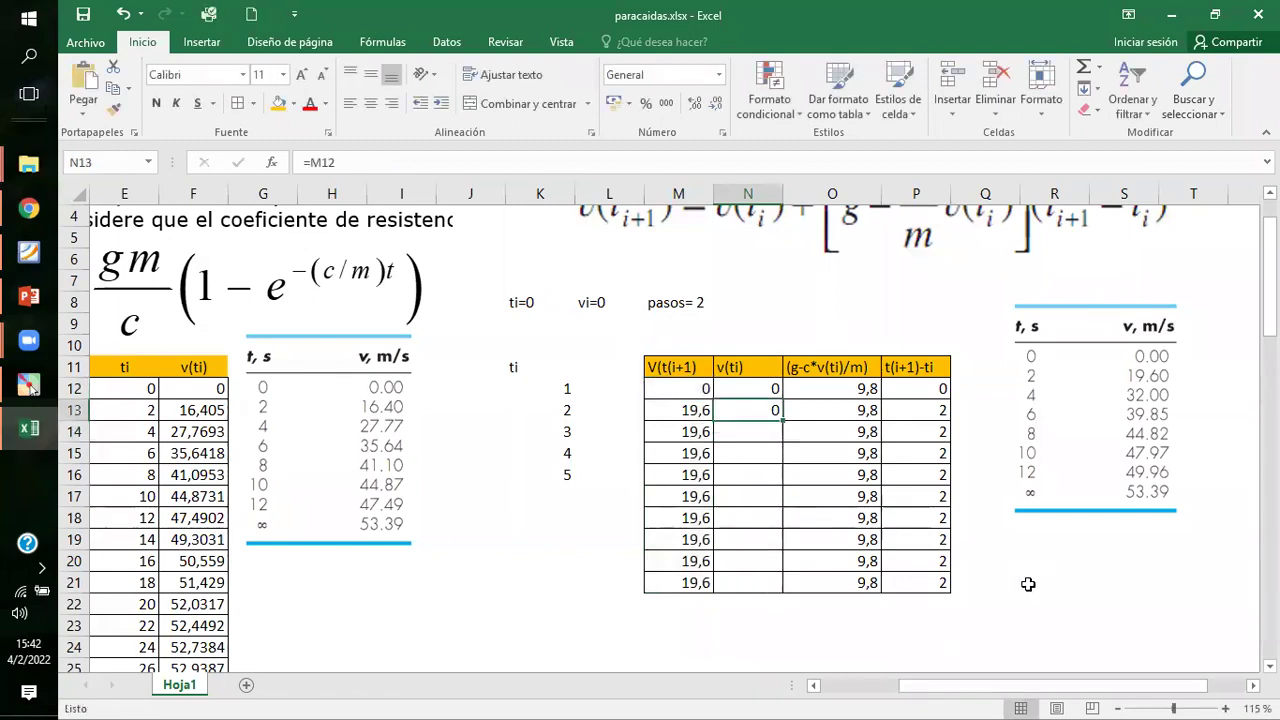
pyautogui.moveTo(782, 421); pyautogui.dragTo(782, 591)
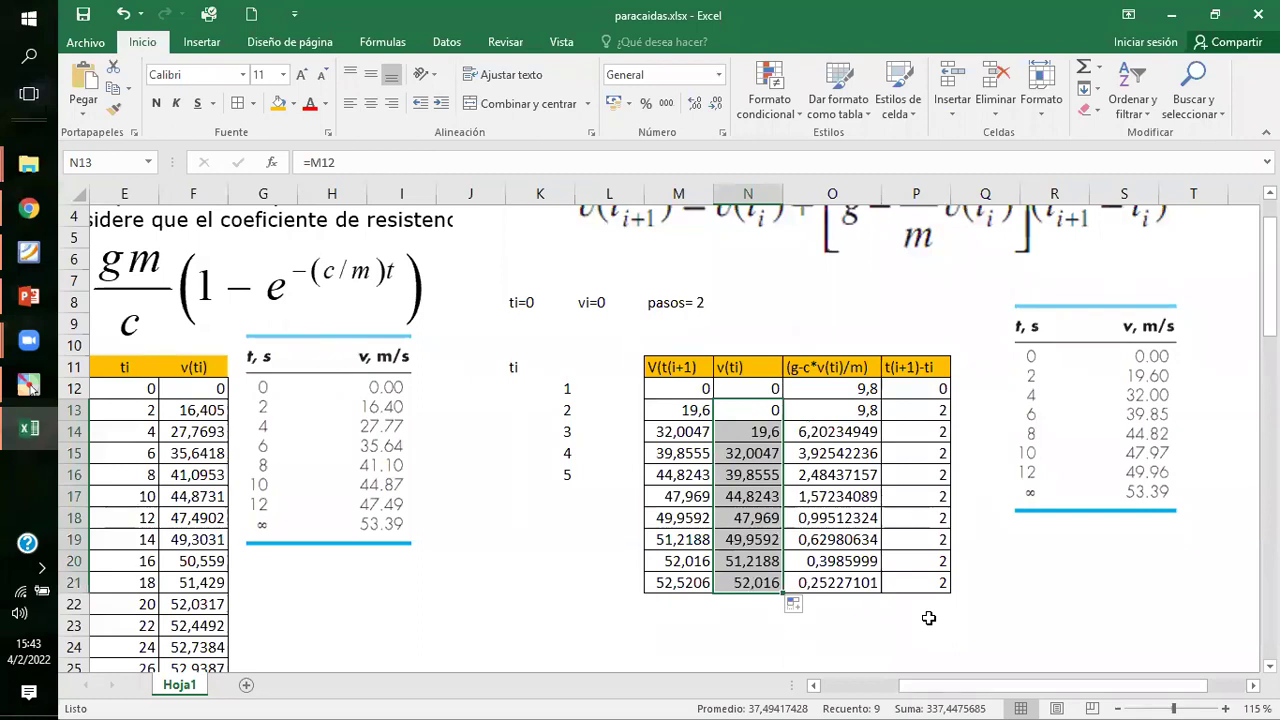
# Extend the t(i+1)-ti and (g-c*v(ti)/m) columns down to row 48 with their existing formulas.
pyautogui.scroll(-1, 822, 526)
pyautogui.click(893, 602)
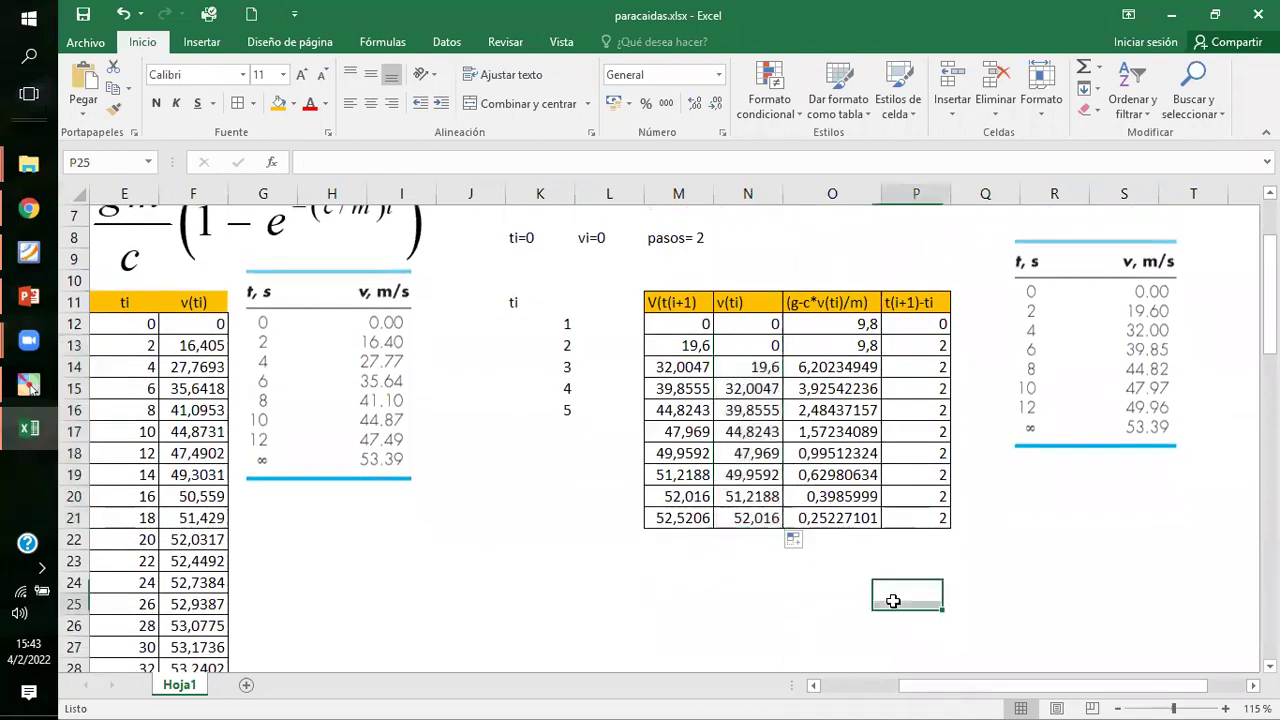
pyautogui.click(910, 516)
pyautogui.moveTo(947, 528); pyautogui.dragTo(940, 599)
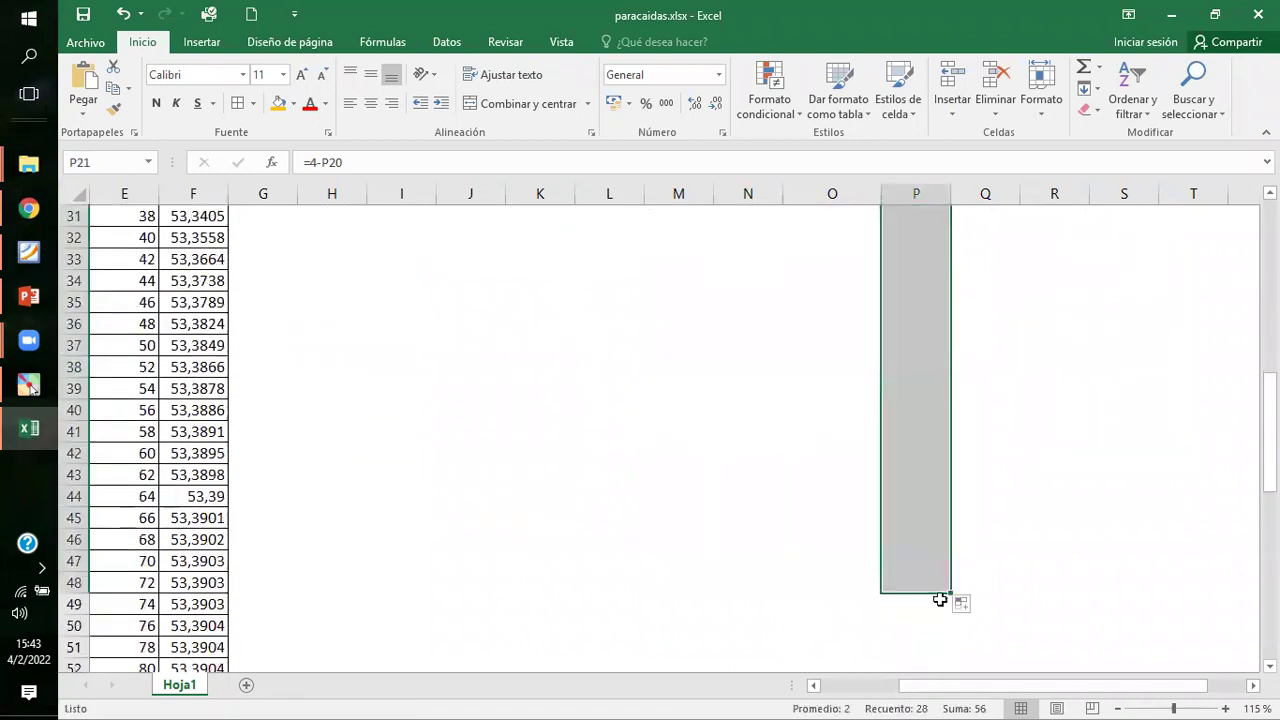
pyautogui.scroll(5, 940, 595)
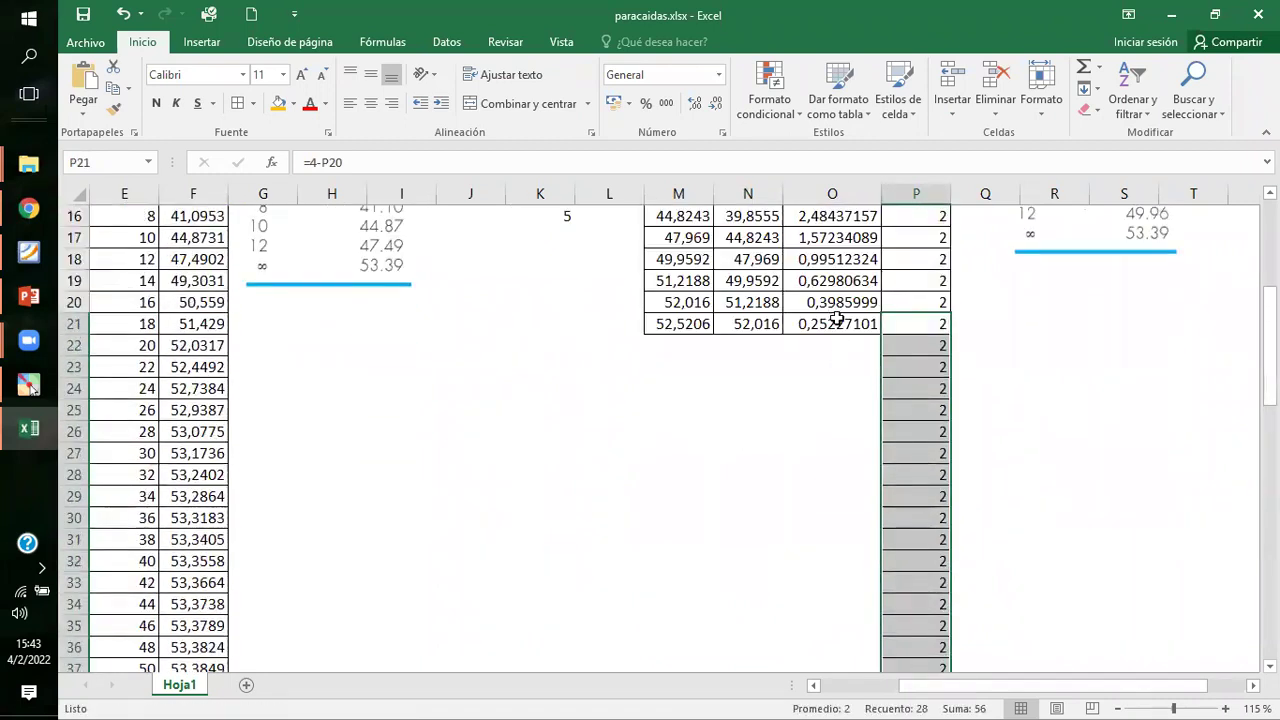
pyautogui.click(838, 302)
pyautogui.moveTo(879, 313); pyautogui.dragTo(862, 590)
pyautogui.scroll(7, 858, 553)
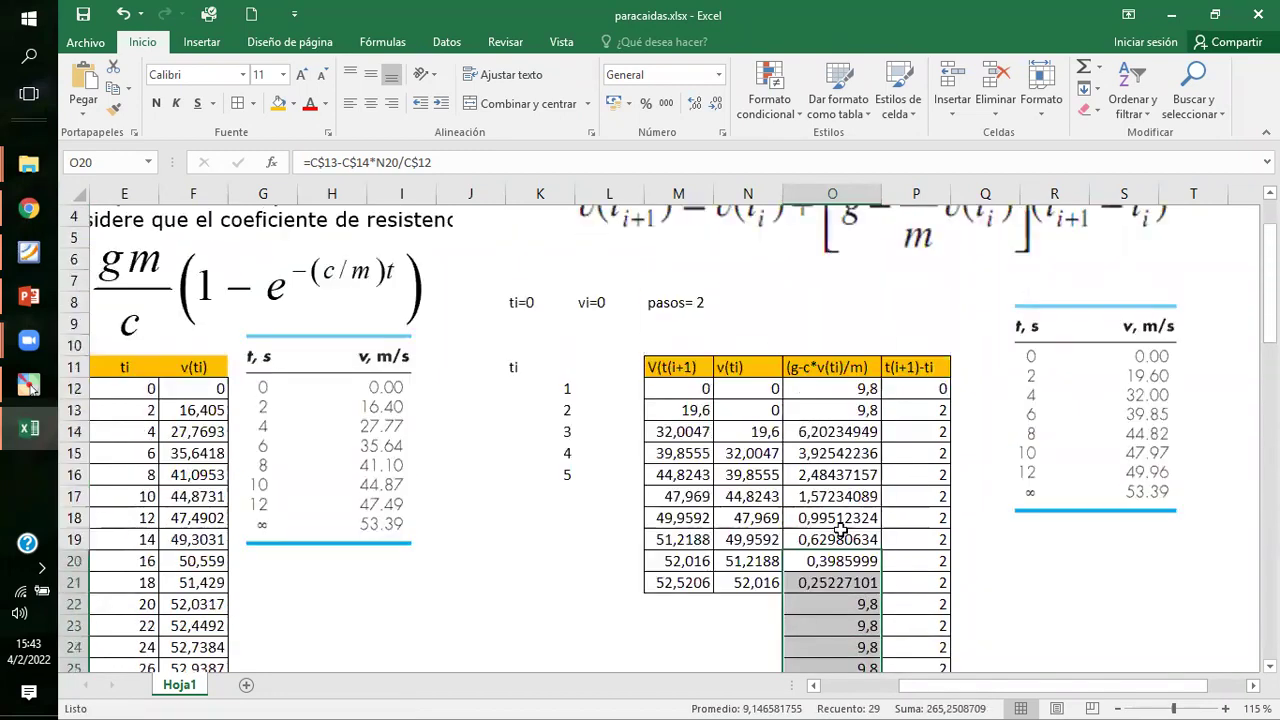
# Extend the v(ti) and V(t(i+1)) columns down to row 48 with their existing formulas.
pyautogui.moveTo(752, 432); pyautogui.dragTo(789, 630)
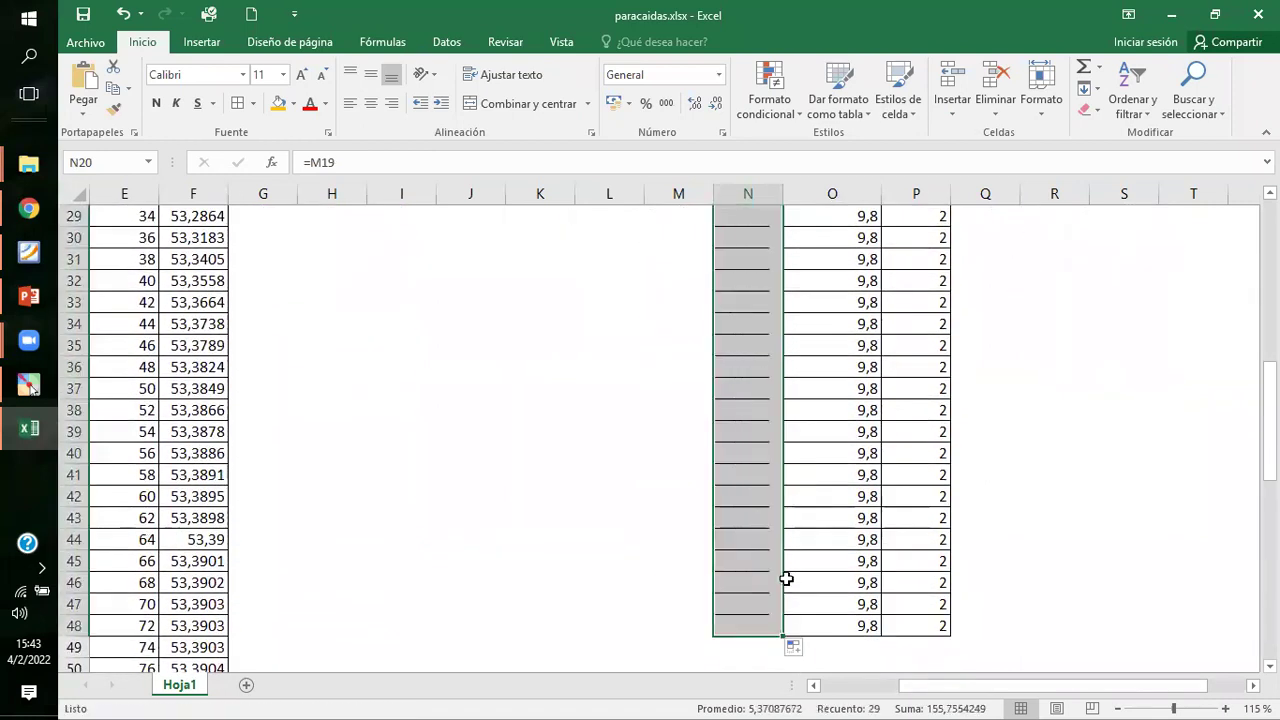
pyautogui.scroll(4, 692, 389)
pyautogui.moveTo(676, 285); pyautogui.dragTo(704, 550)
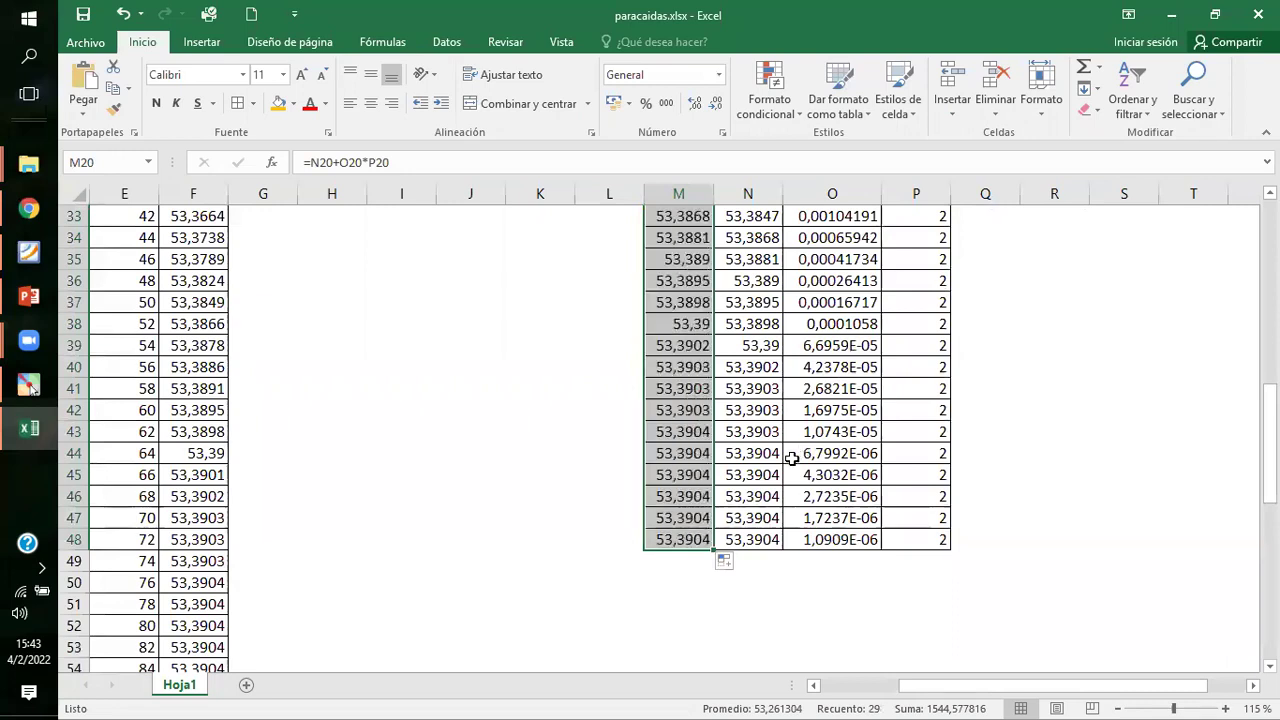
pyautogui.scroll(7, 800, 470)
pyautogui.scroll(2, 791, 458)
pyautogui.click(1022, 520)
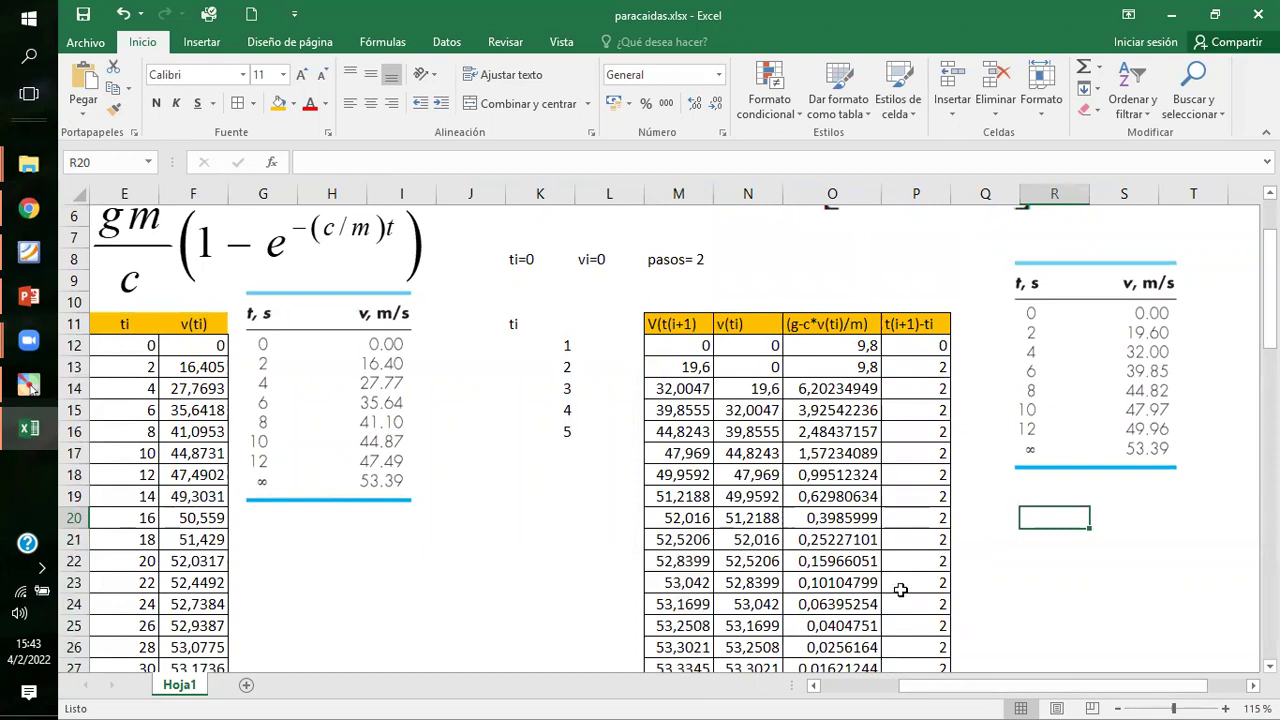
# Highlight the V(t(i+1)) results in M12:M48 with a yellow fill.
pyautogui.scroll(-1, 950, 535)
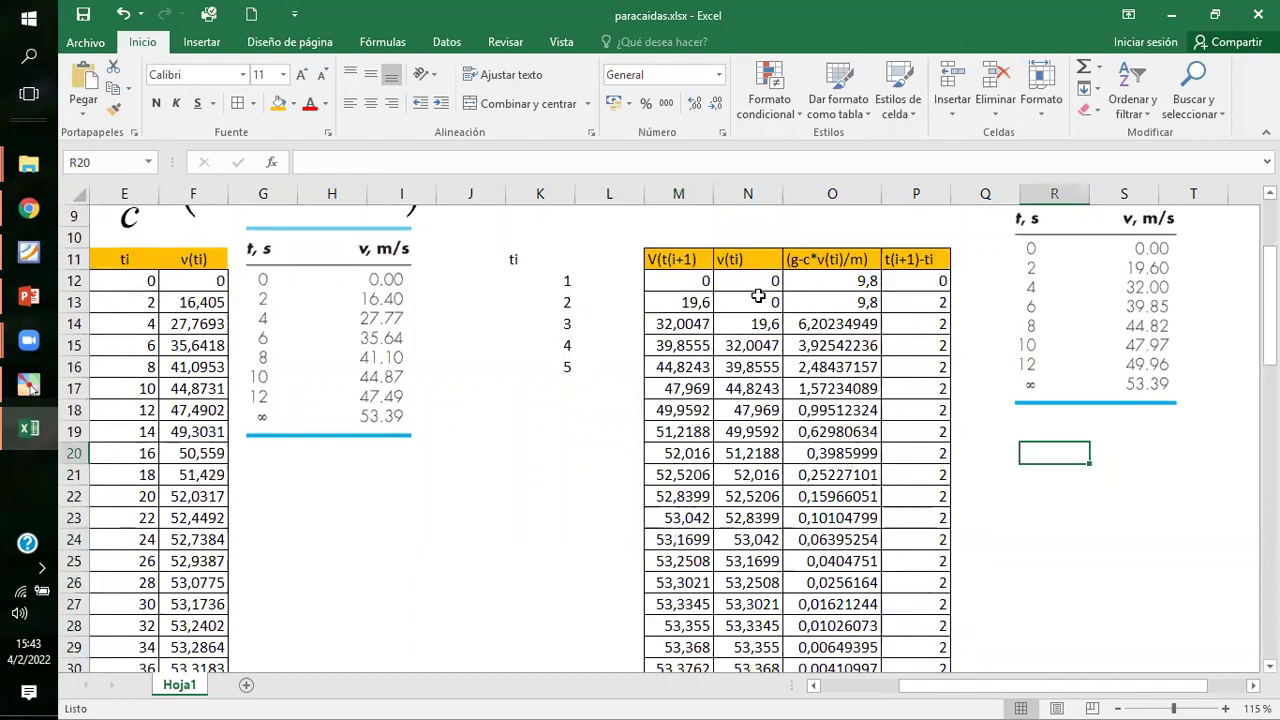
pyautogui.moveTo(651, 298); pyautogui.dragTo(690, 626)
pyautogui.click(279, 103)
pyautogui.scroll(8, 780, 314)
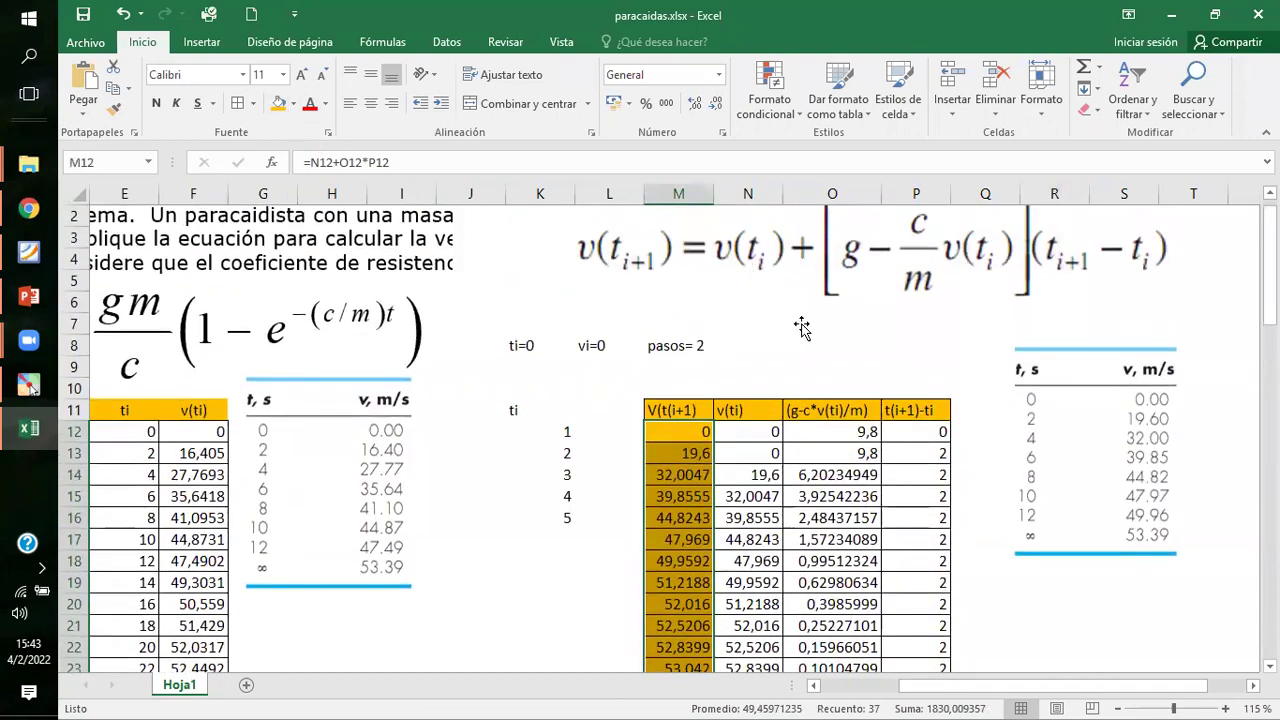
pyautogui.click(293, 103)
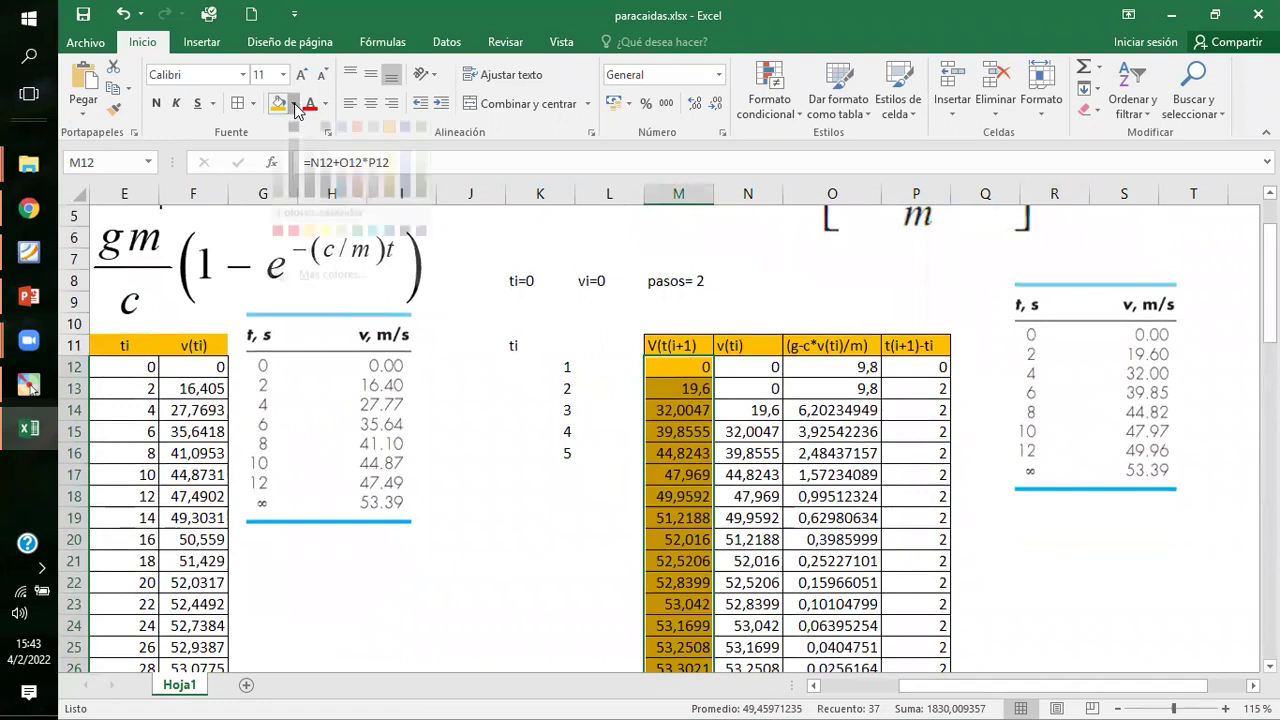
pyautogui.click(325, 251)
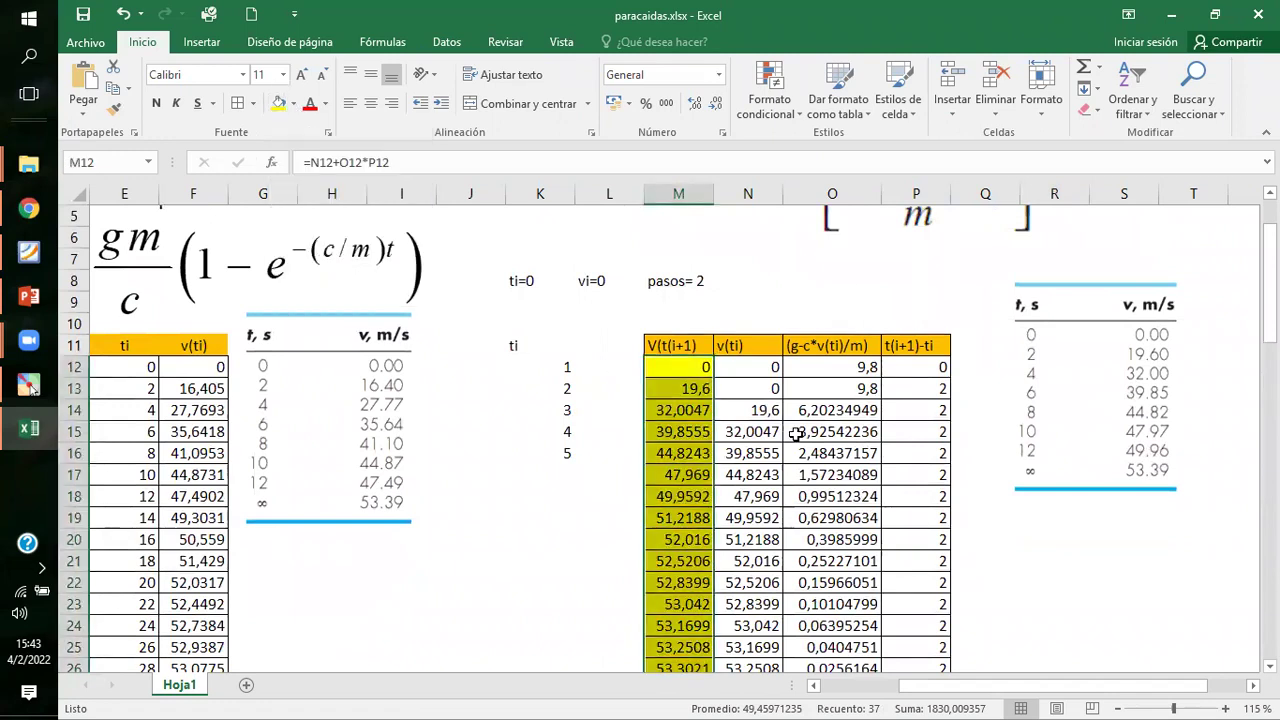
pyautogui.click(921, 371)
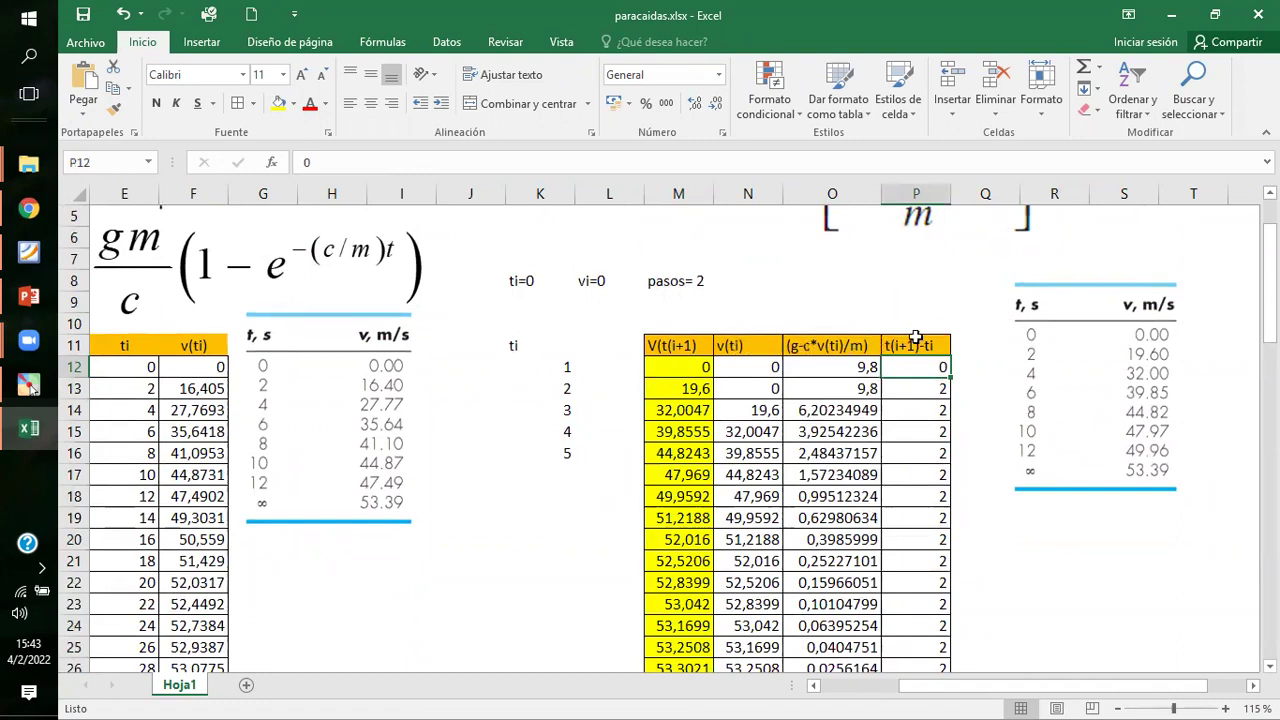
pyautogui.click(971, 347)
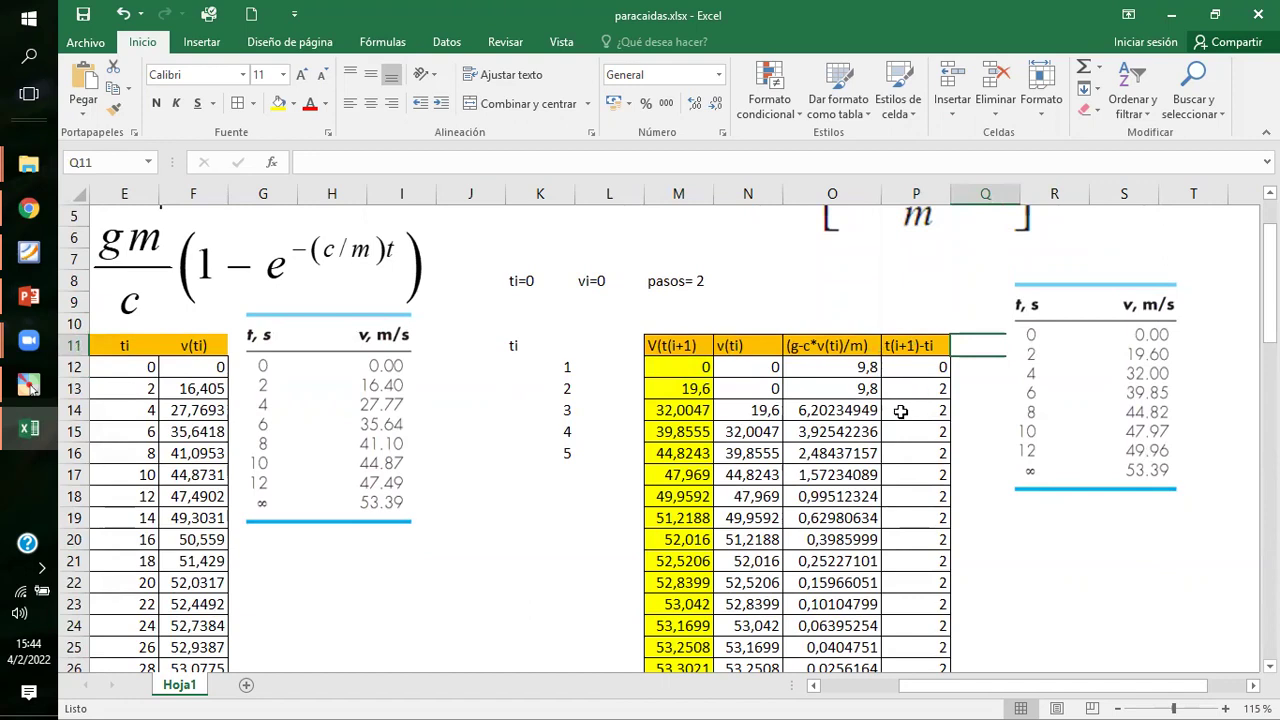
# Start a time column beside the Euler table with the header ti in Q11 and 0 in Q12.
pyautogui.write('ti')
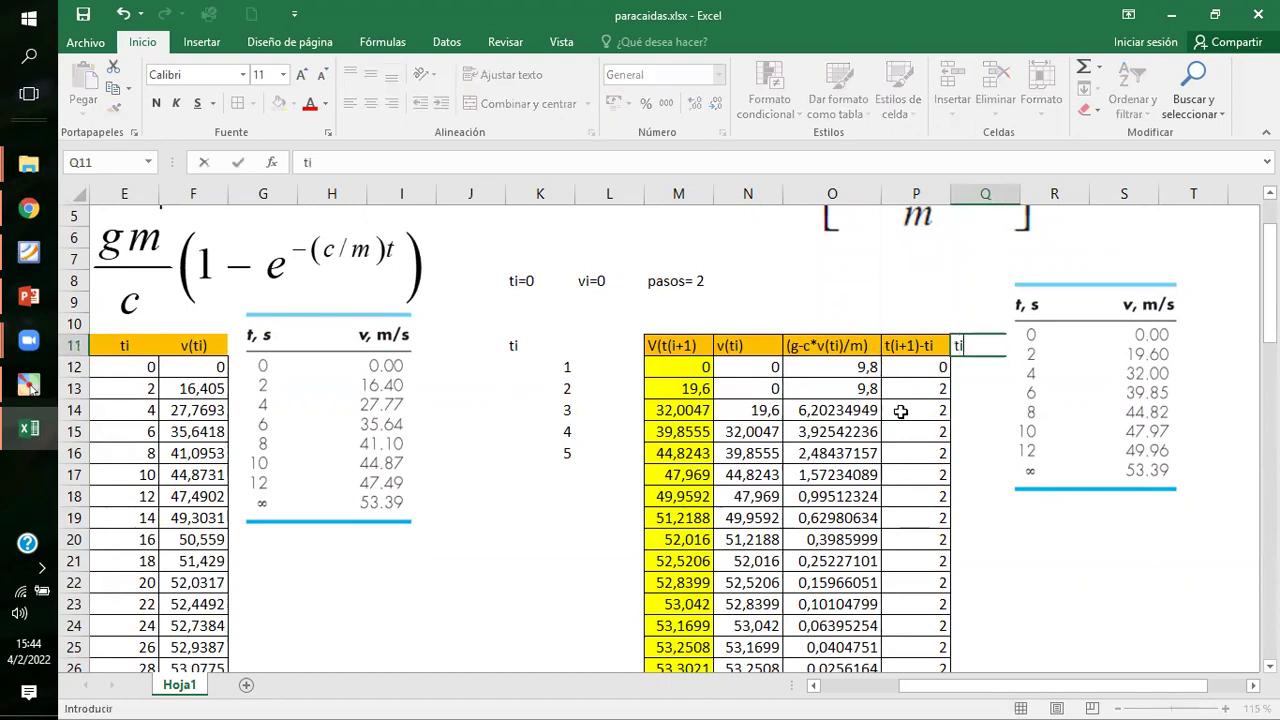
pyautogui.press('Return')
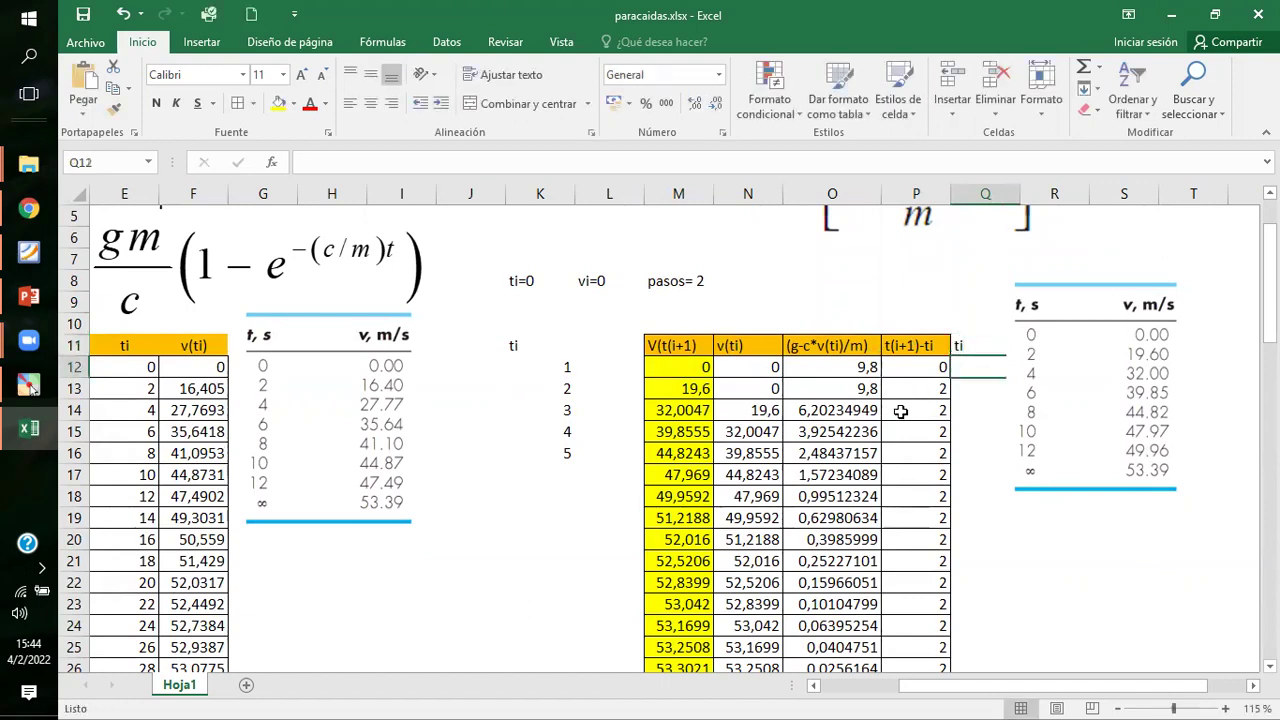
pyautogui.write('0')
pyautogui.press('Return')
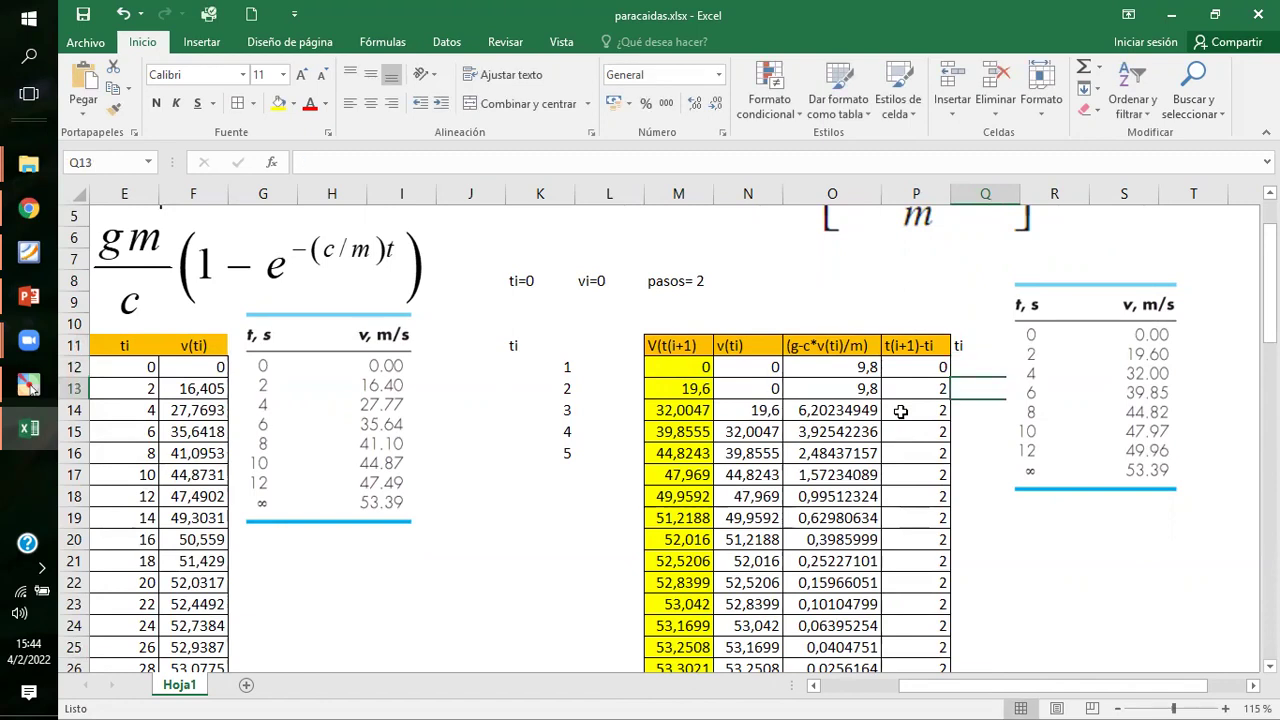
pyautogui.press('Up')
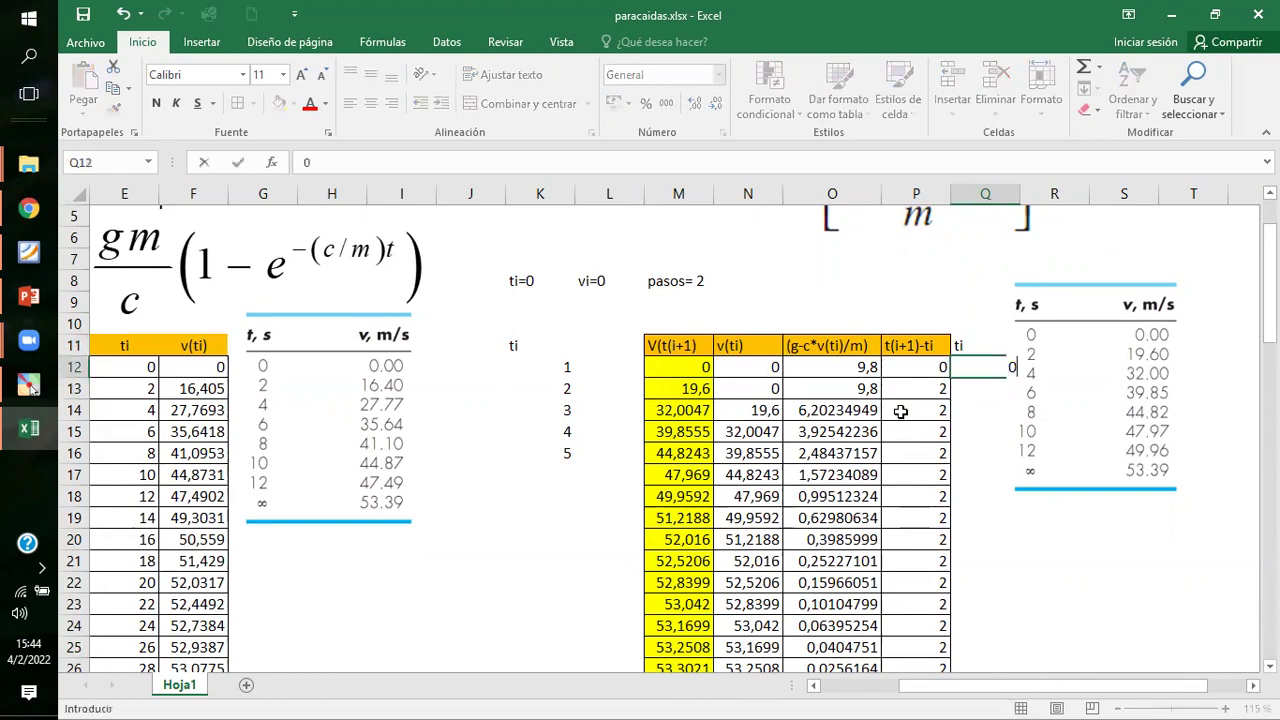
# Move the Euler reference table image clear of column Q and center the contents of that column.
pyautogui.moveTo(976, 387); pyautogui.dragTo(1011, 391)
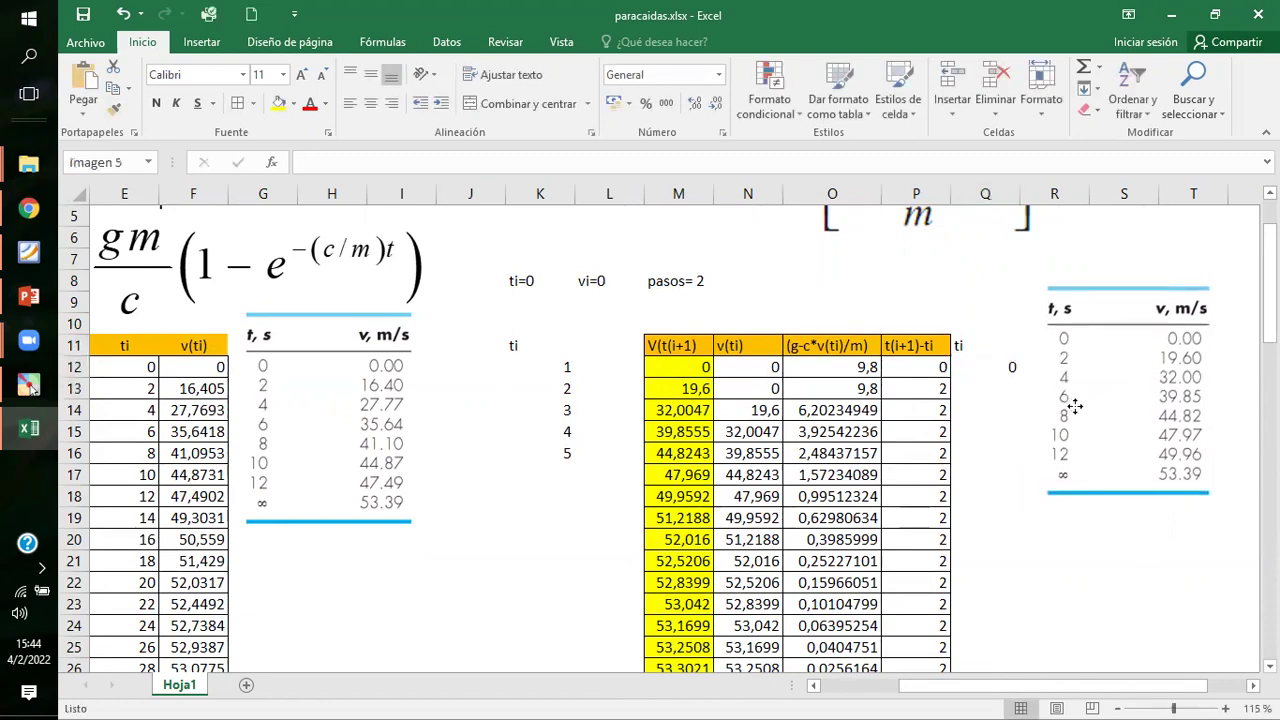
pyautogui.click(985, 194)
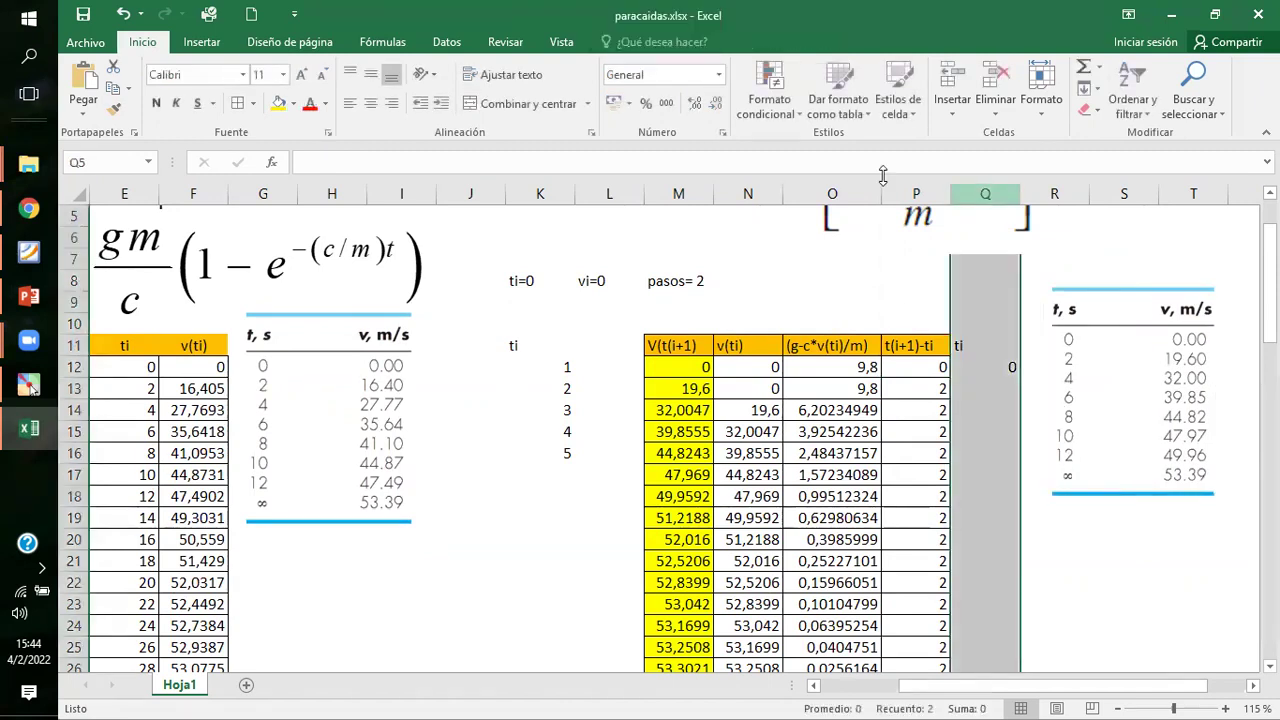
pyautogui.click(370, 103)
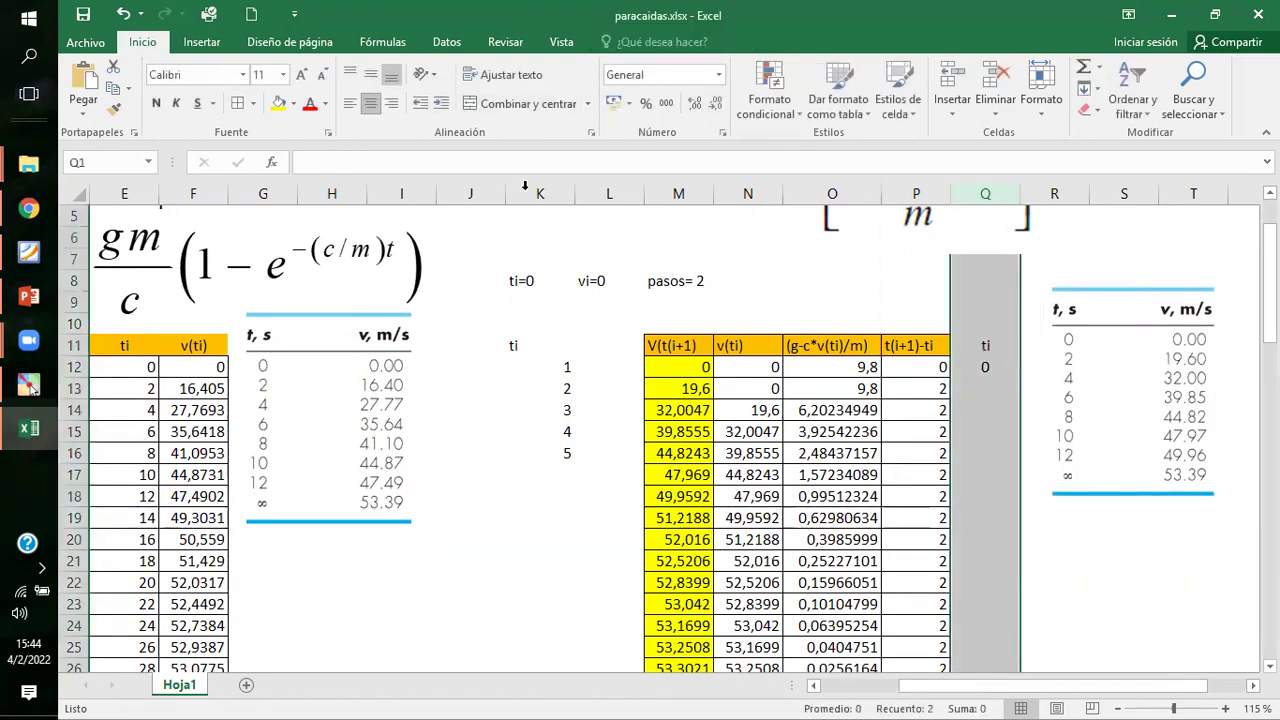
# Enter 2, 4 and 6 in Q13:Q15 and extend the ti series in steps of 2 down to 72 in Q48.
pyautogui.click(977, 392)
pyautogui.write('2')
pyautogui.press('Return')
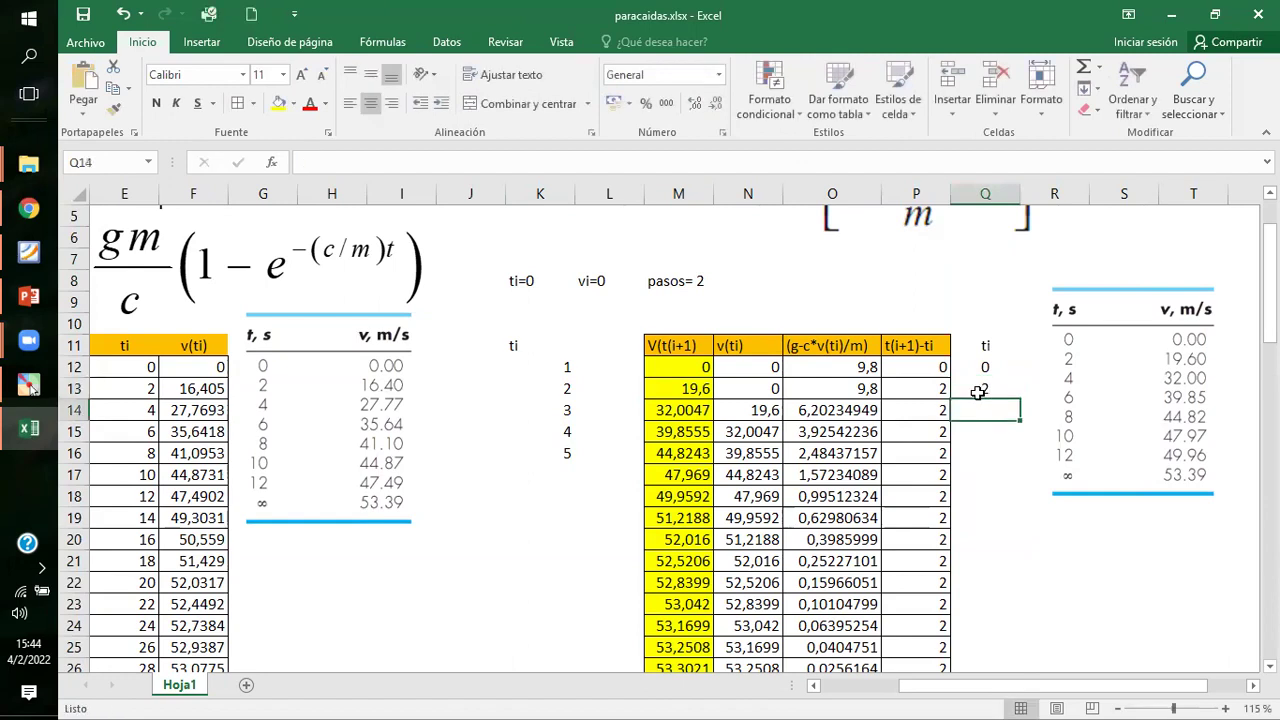
pyautogui.write('4')
pyautogui.press('Return')
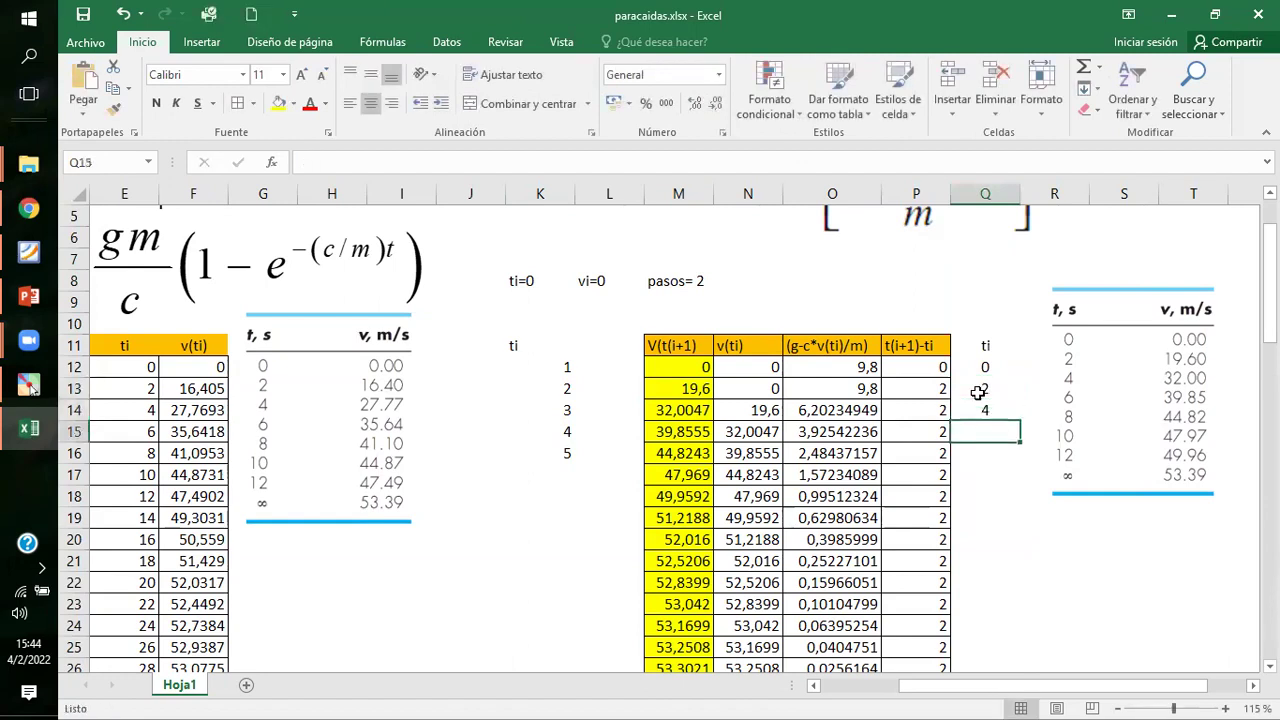
pyautogui.write('3')
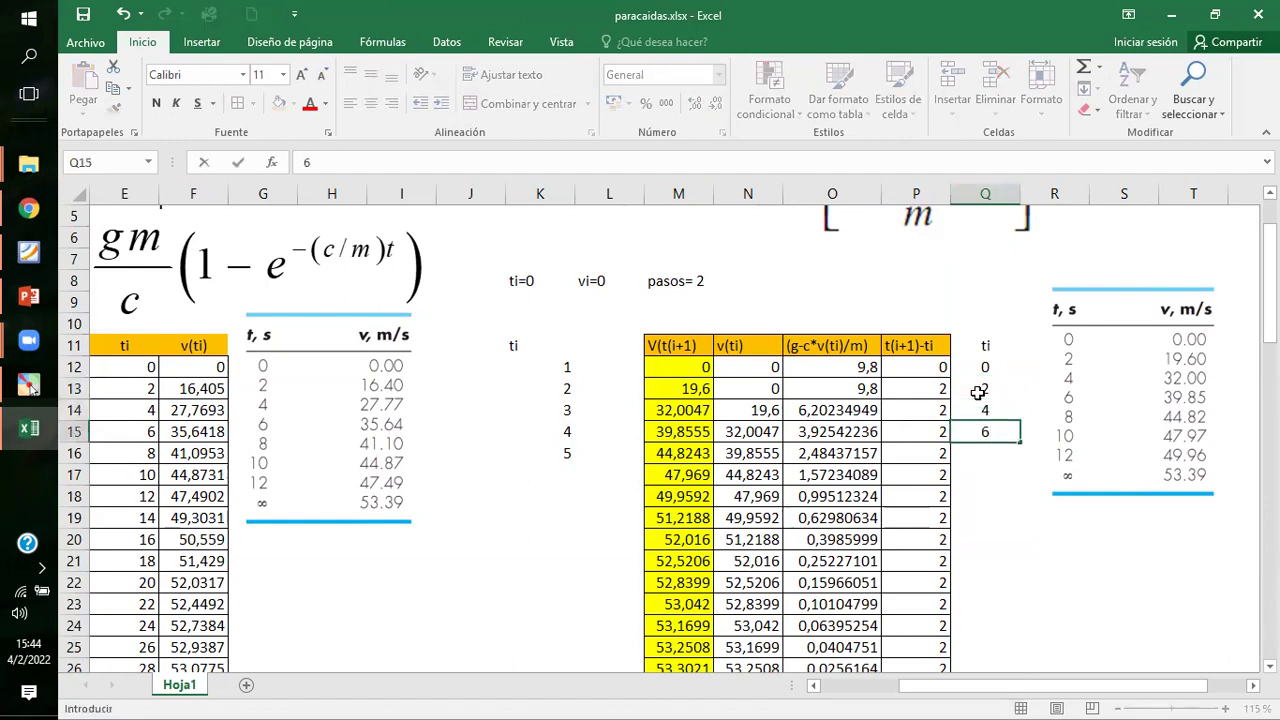
pyautogui.press('Return')
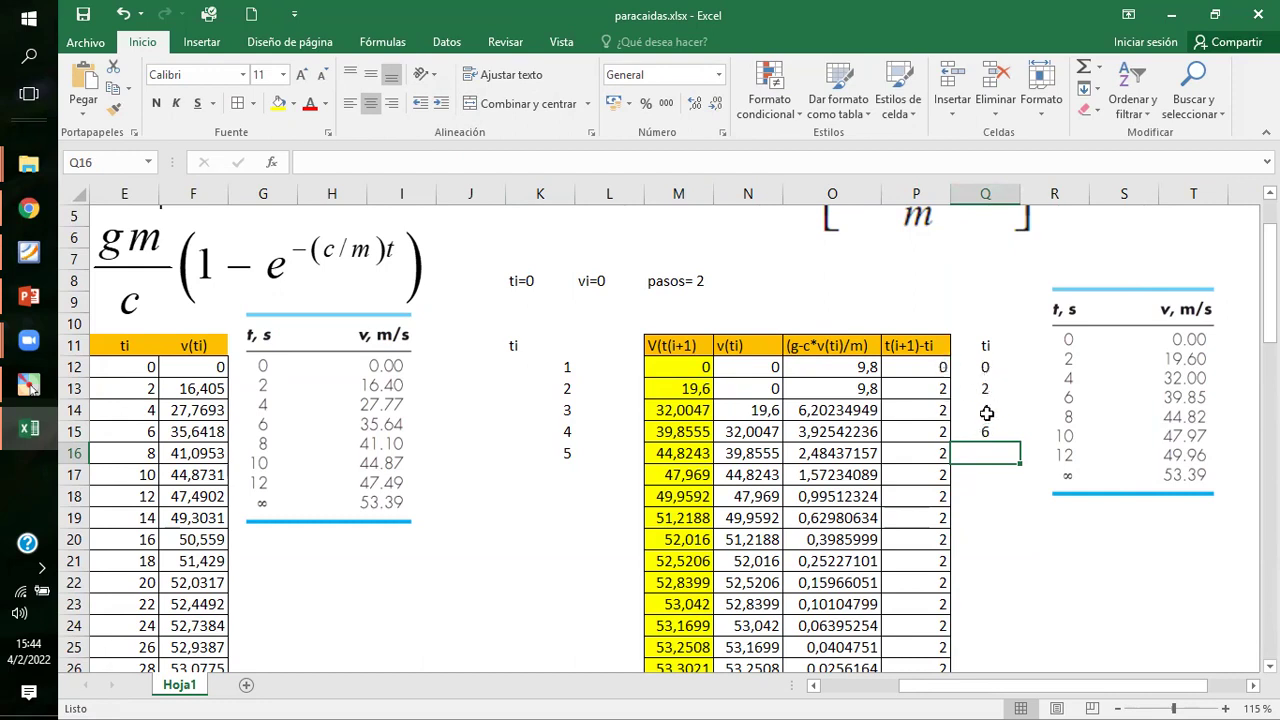
pyautogui.moveTo(989, 367); pyautogui.dragTo(993, 643)
pyautogui.scroll(6, 1000, 594)
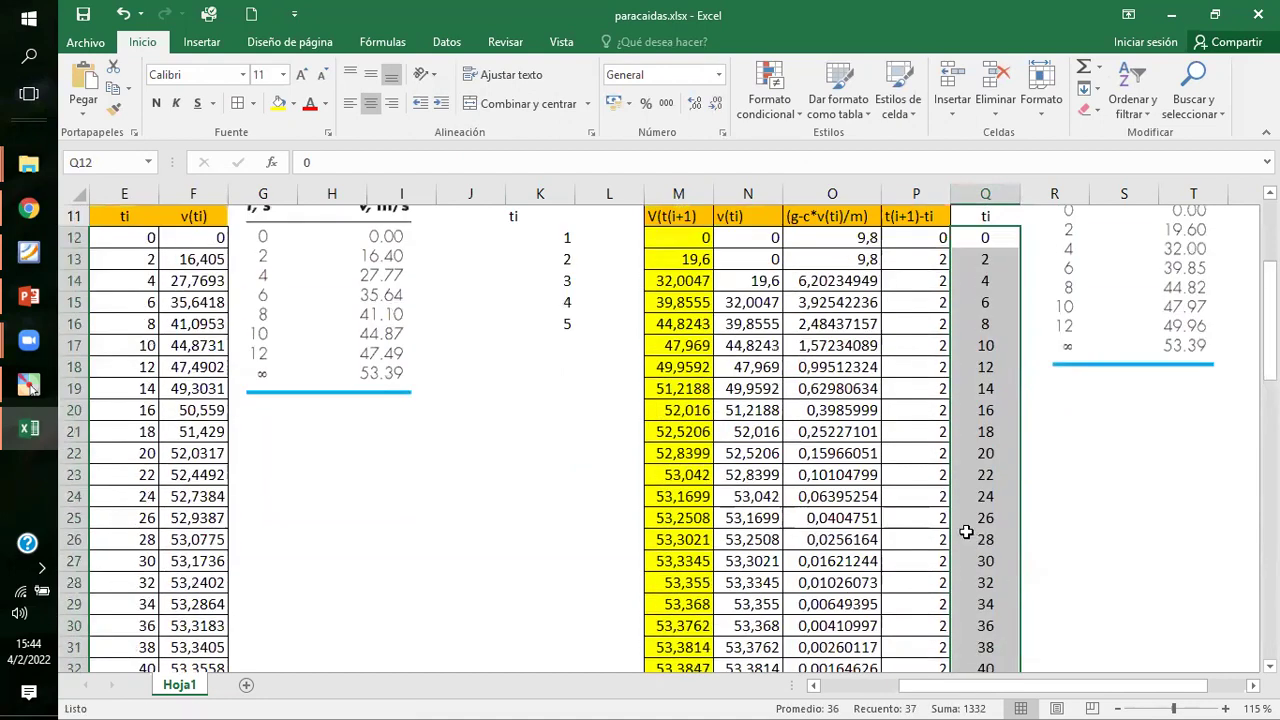
# Hide columns N to P so the ti column sits directly beside V(t(i+1)).
pyautogui.scroll(3, 966, 532)
pyautogui.scroll(-1, 903, 411)
pyautogui.moveTo(748, 193); pyautogui.dragTo(894, 193)
pyautogui.rightClick(913, 192)
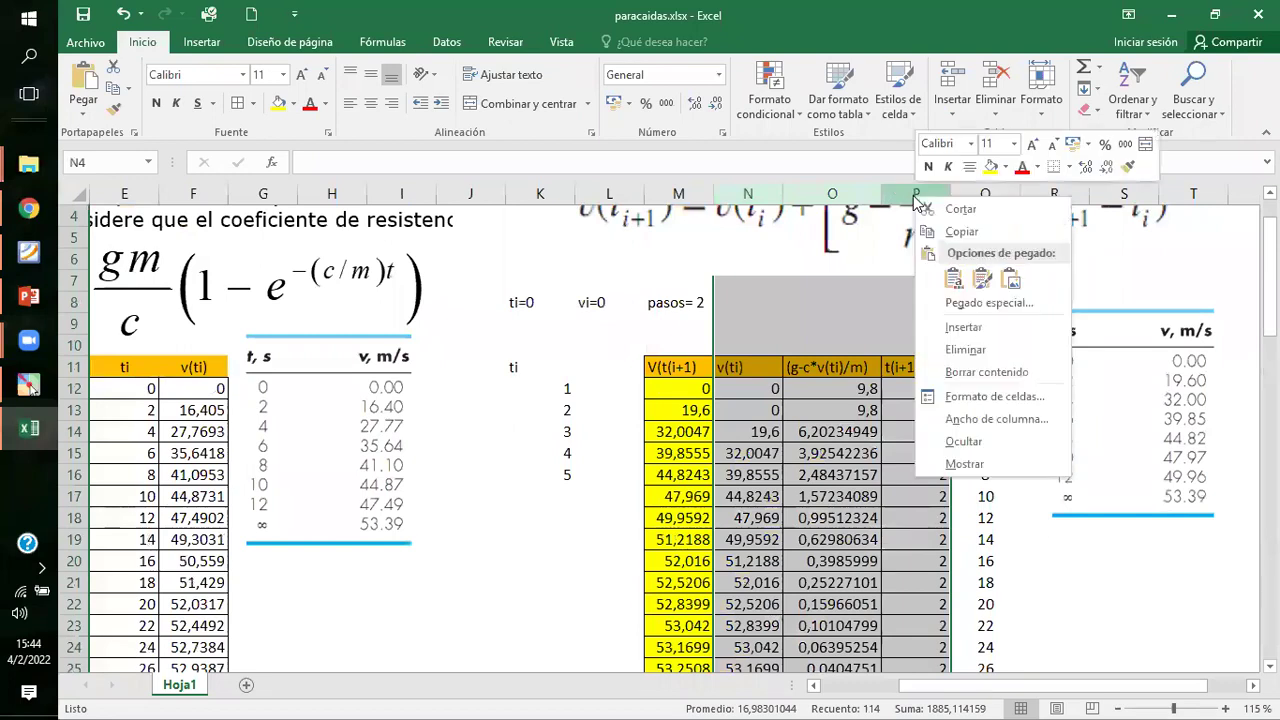
pyautogui.click(998, 442)
pyautogui.click(771, 391)
# Add borders to the ti column in Q11:Q48 and fill its header cell with orange.
pyautogui.moveTo(750, 368); pyautogui.dragTo(737, 580)
pyautogui.scroll(10, 734, 563)
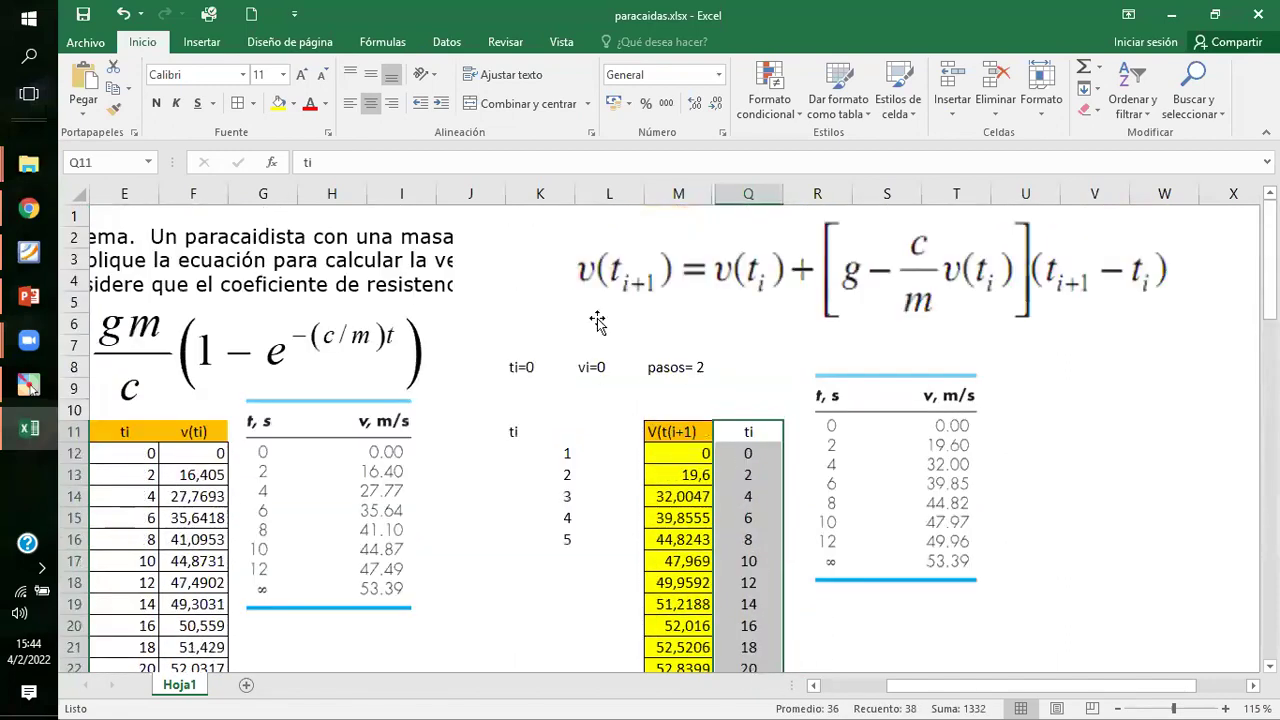
pyautogui.click(750, 432)
pyautogui.click(293, 103)
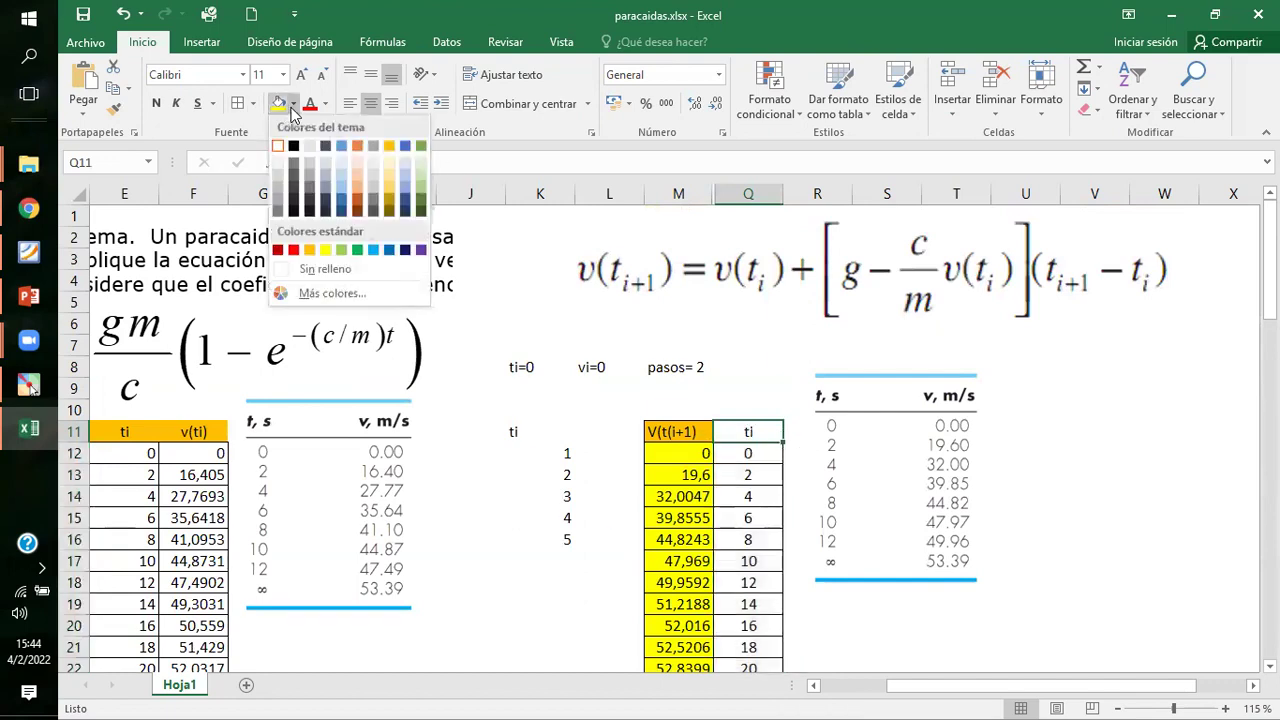
pyautogui.click(316, 250)
pyautogui.click(1104, 550)
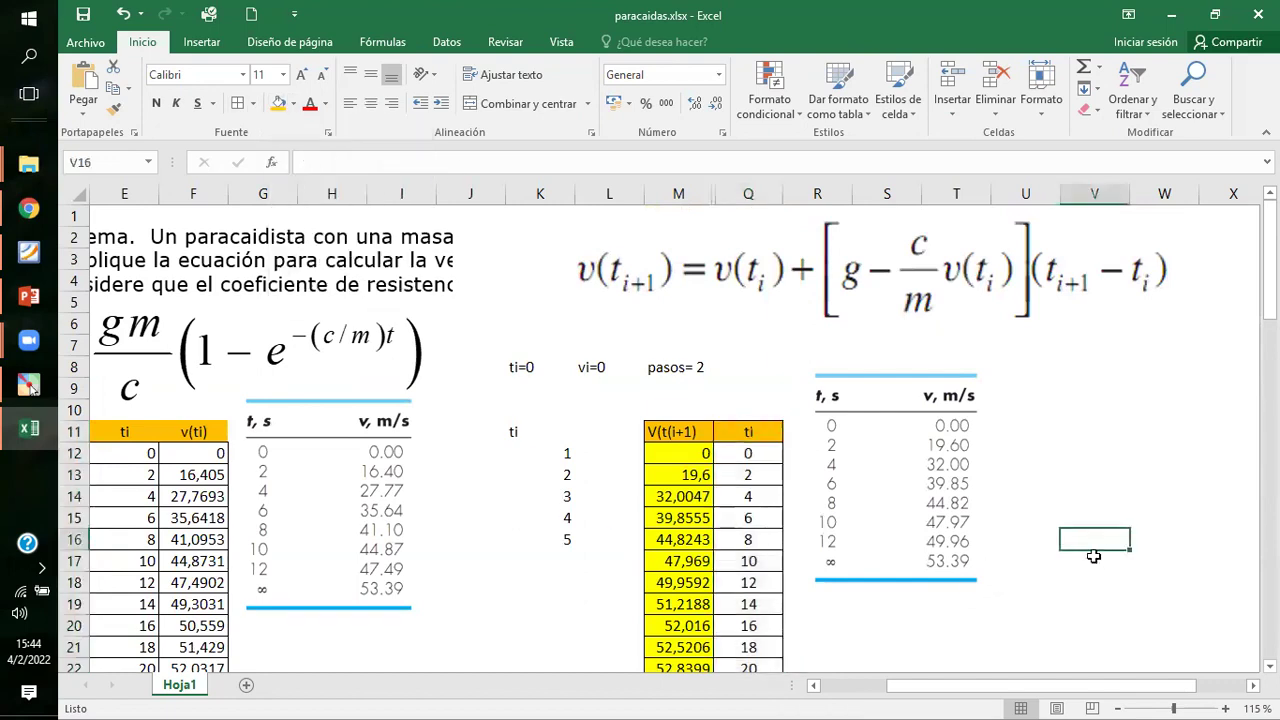
# Place the Euler reference table image beside the ti column and compare it with the V(t(i+1)) results down to row 48.
pyautogui.scroll(-2, 1070, 548)
pyautogui.moveTo(884, 370); pyautogui.dragTo(871, 411)
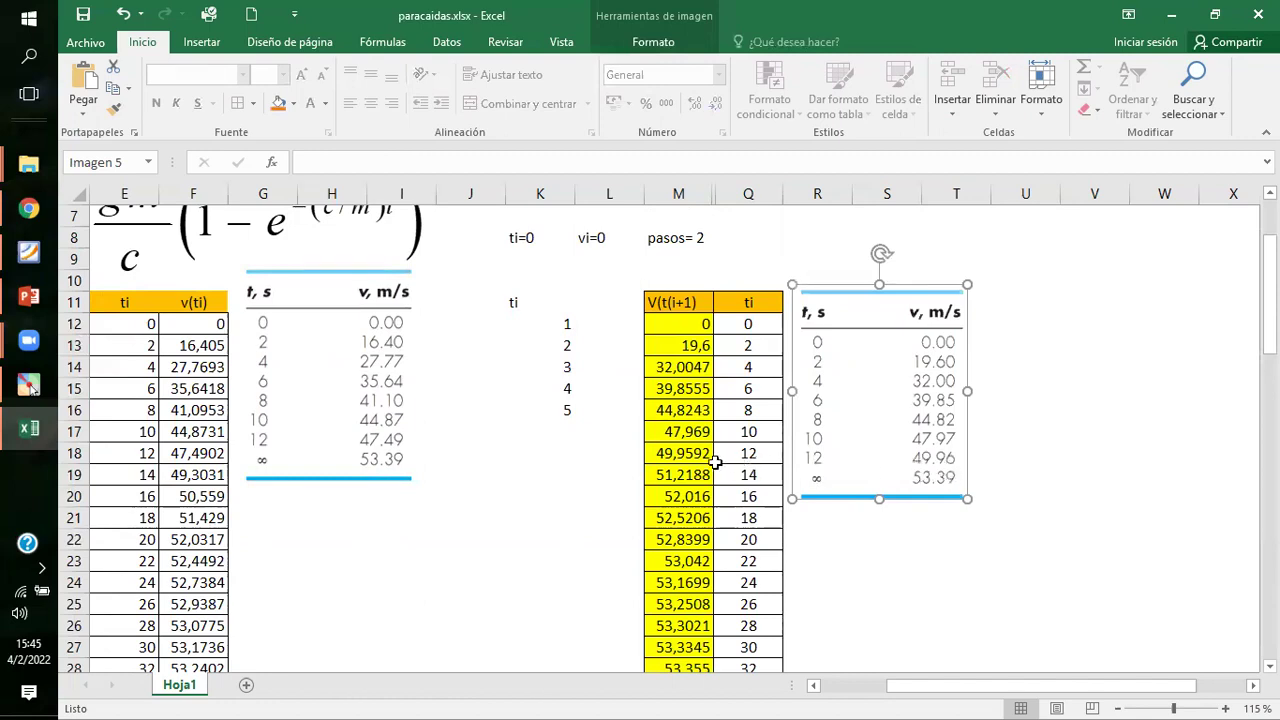
pyautogui.scroll(-2, 720, 462)
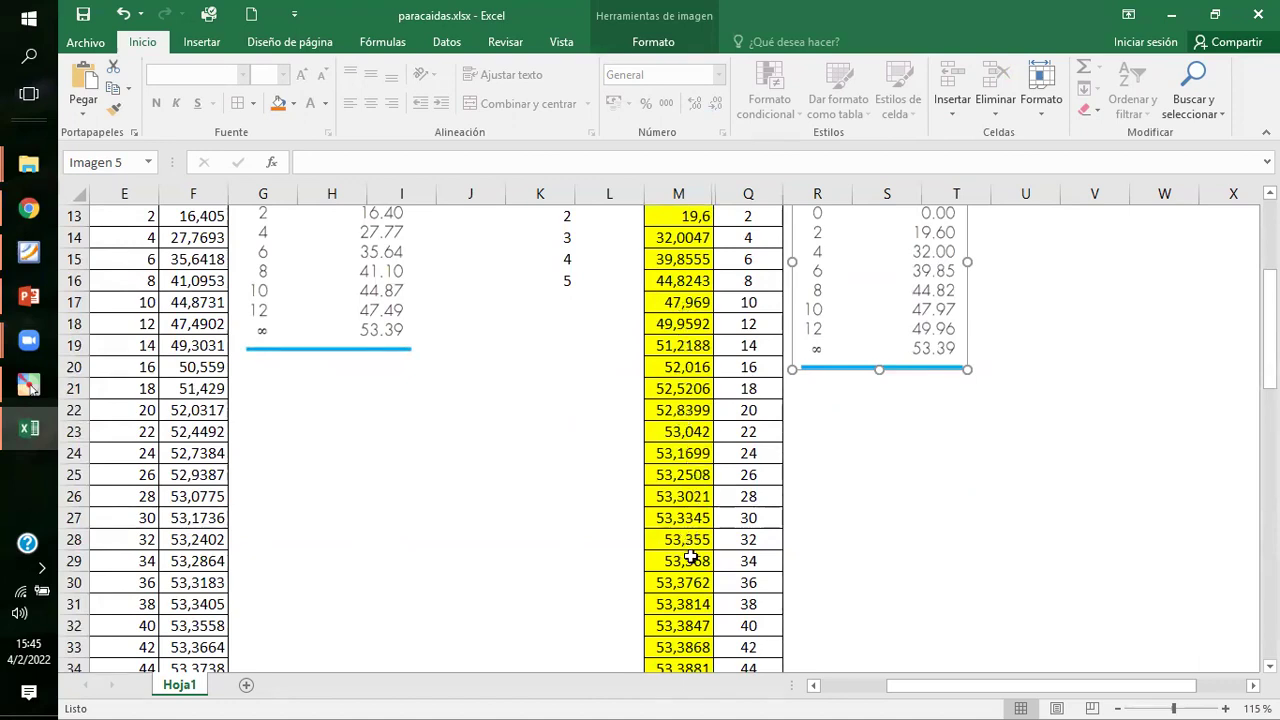
pyautogui.scroll(-5, 691, 557)
pyautogui.scroll(1, 692, 557)
pyautogui.scroll(-2, 697, 480)
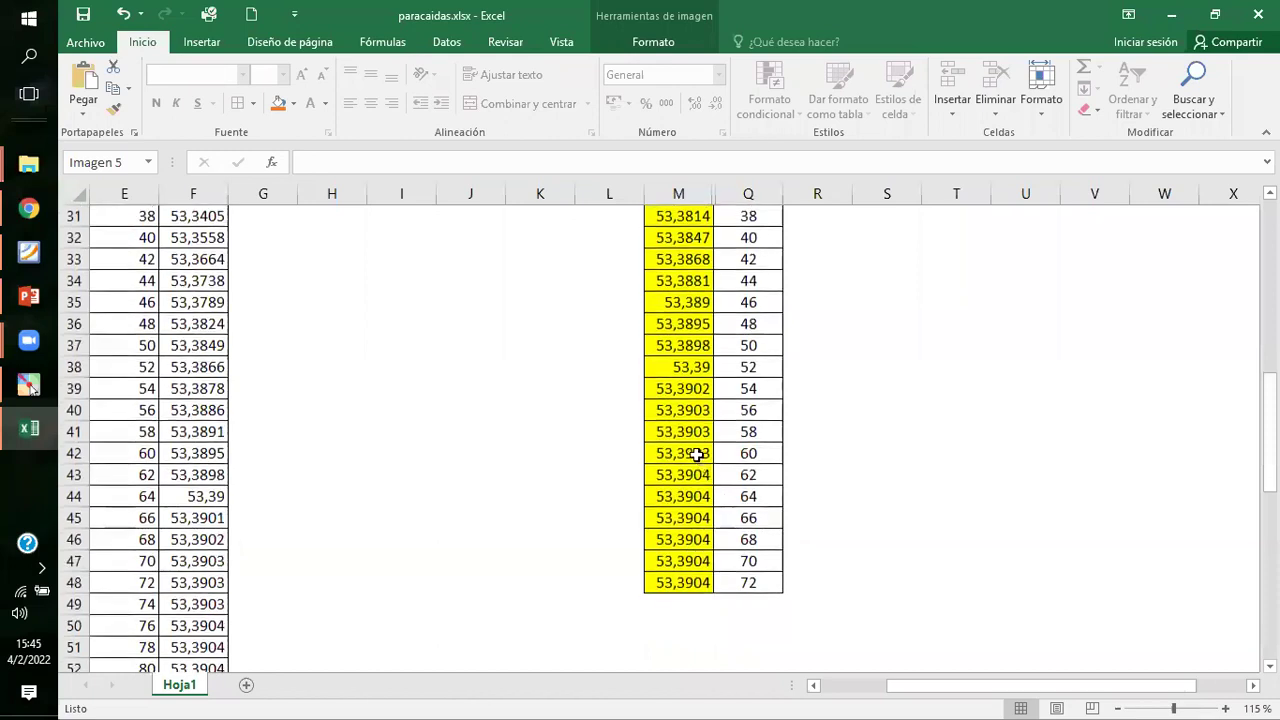
# Highlight the constant 53,3904 velocities of the Euler table in M43:M48 with an orange fill.
pyautogui.moveTo(657, 453); pyautogui.dragTo(700, 586)
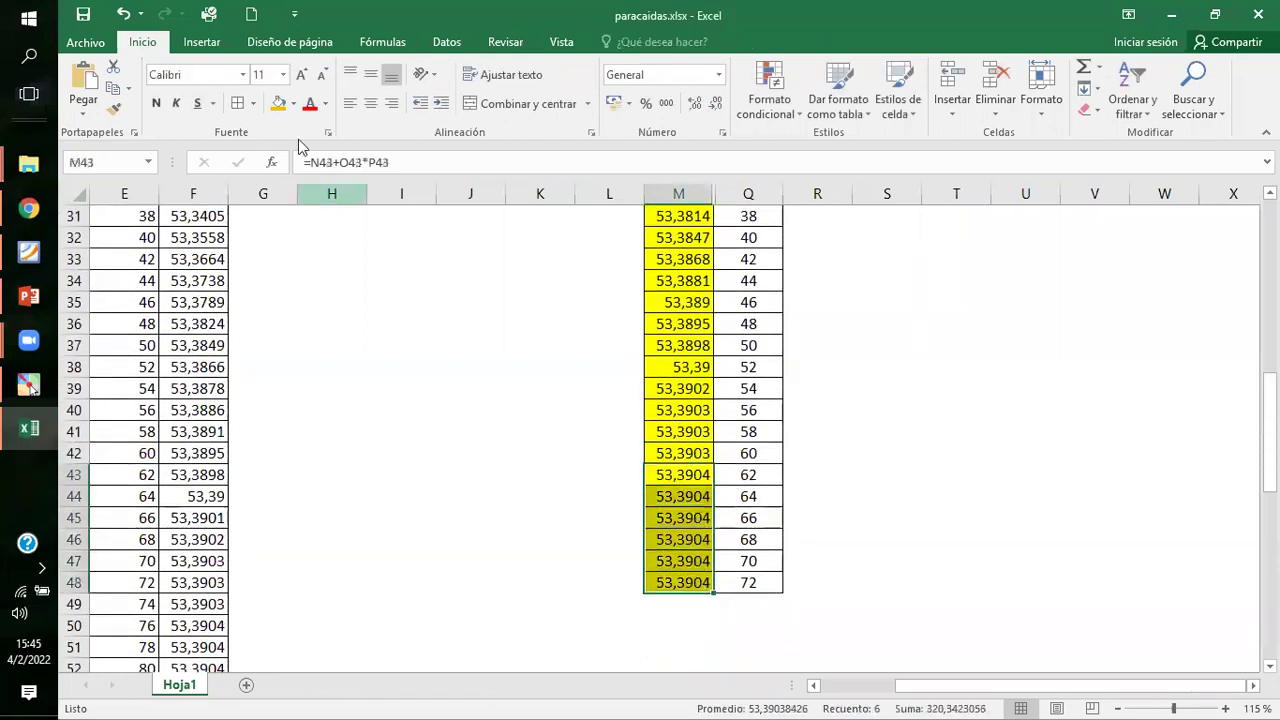
pyautogui.click(279, 103)
pyautogui.click(809, 448)
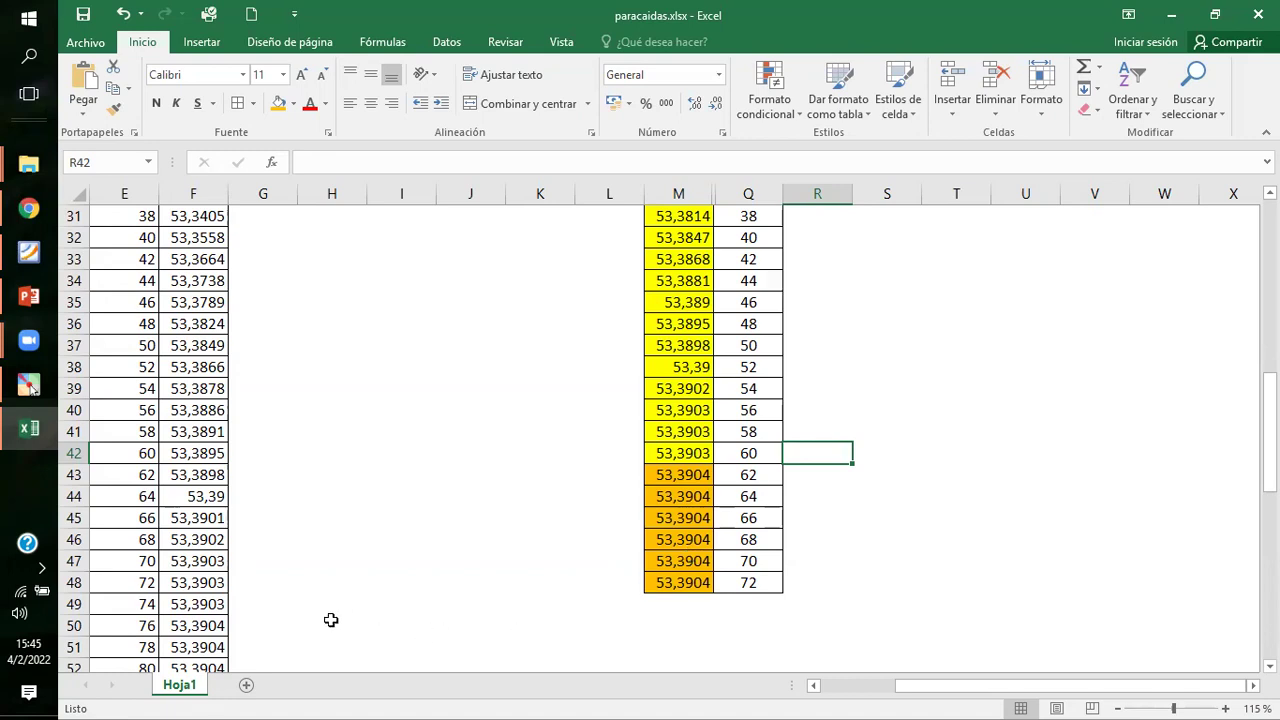
# Highlight the matching constant velocities of the analytical table in F50:F60 with an orange fill.
pyautogui.scroll(-1, 480, 650)
pyautogui.moveTo(966, 686); pyautogui.dragTo(619, 610)
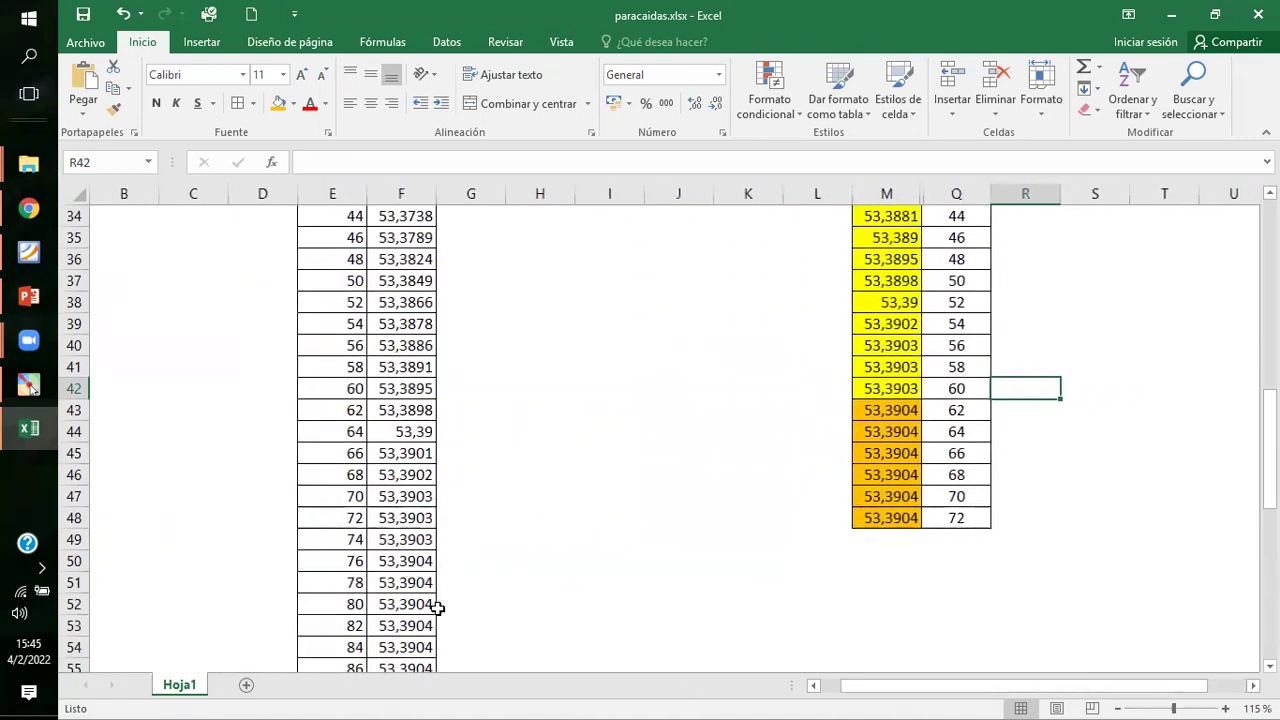
pyautogui.moveTo(386, 562); pyautogui.dragTo(423, 414)
pyautogui.scroll(7, 350, 260)
pyautogui.scroll(-2, 357, 270)
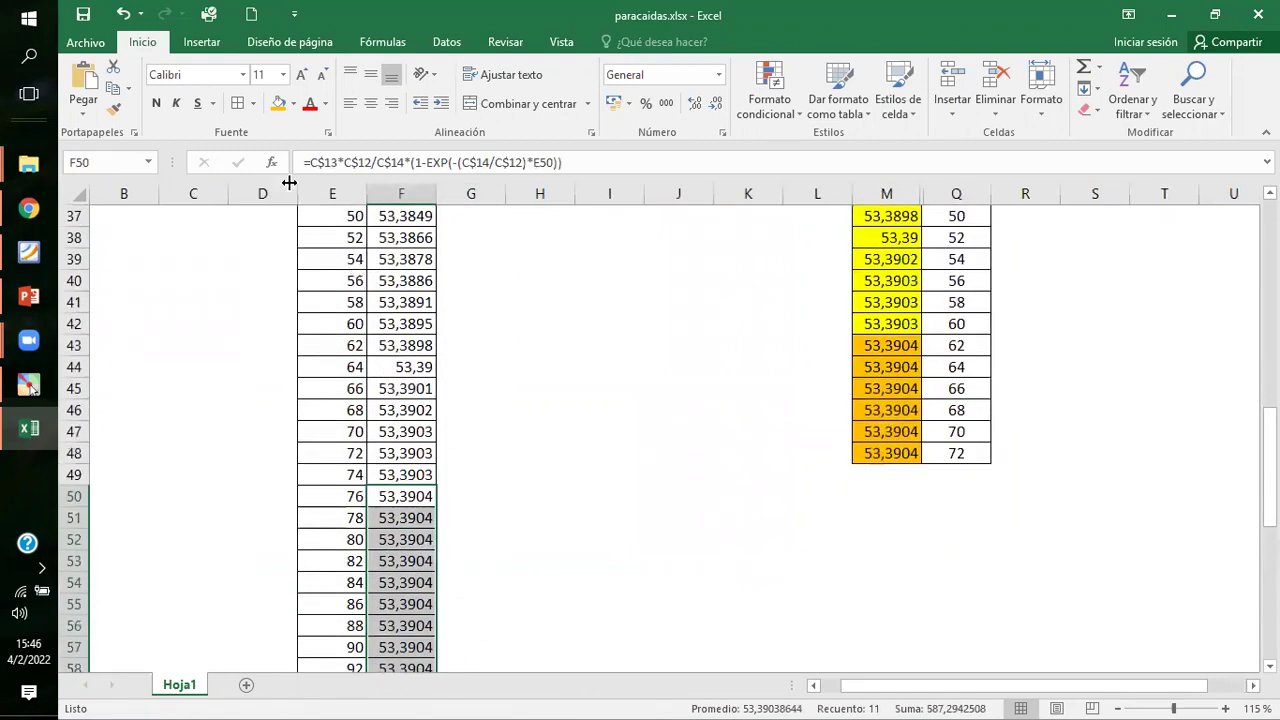
pyautogui.click(278, 103)
pyautogui.click(423, 535)
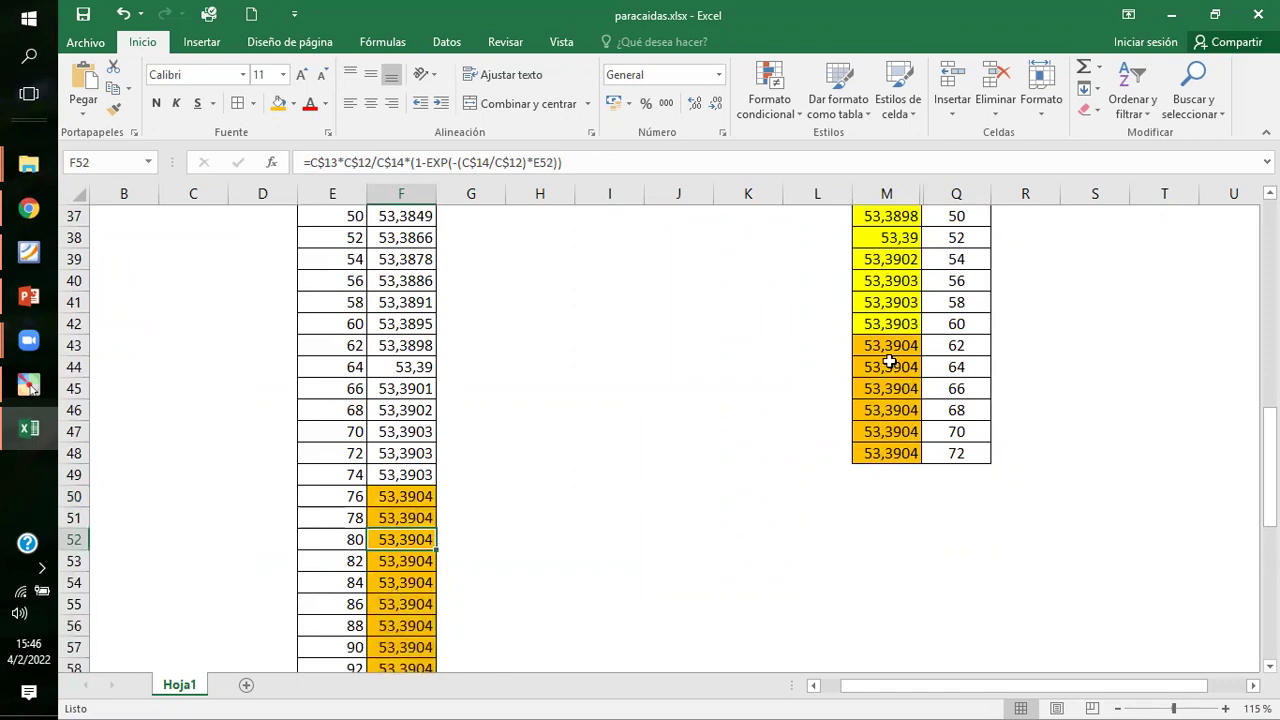
pyautogui.click(497, 582)
# Compare the analytical and Euler tables, including their formulas and the times where each velocity becomes constant.
pyautogui.scroll(8, 1095, 580)
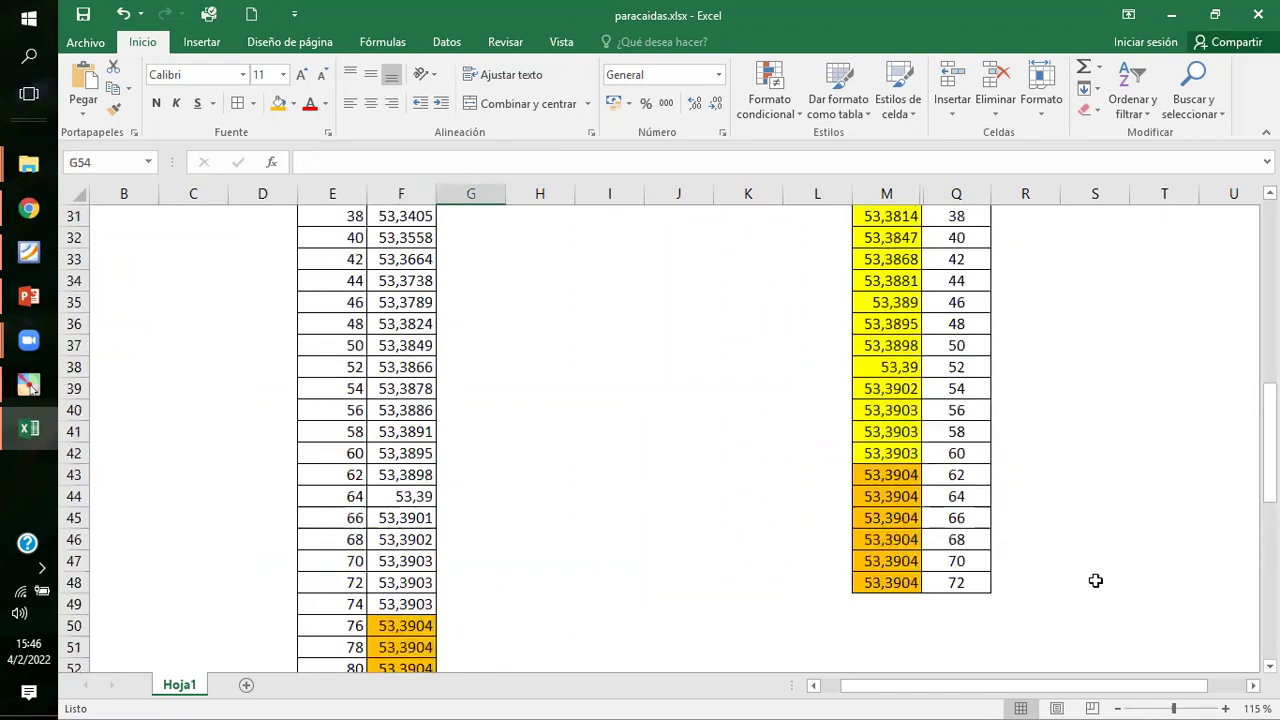
pyautogui.scroll(4, 1095, 580)
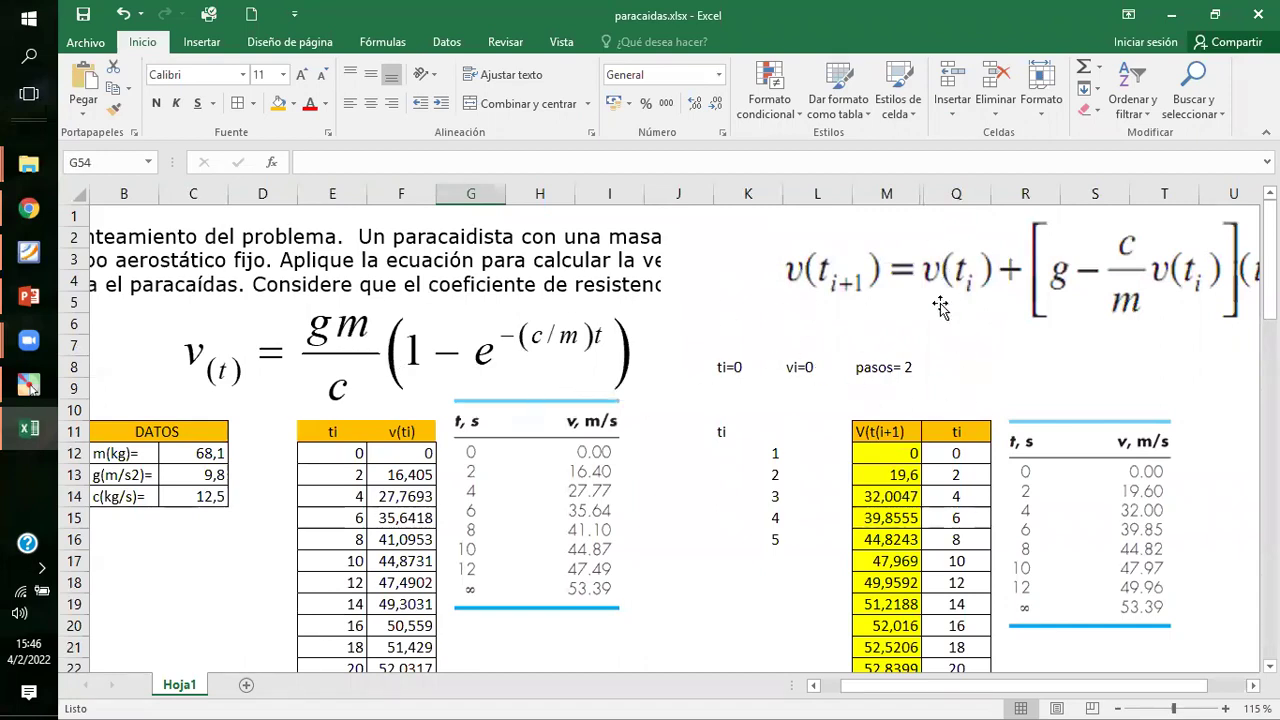
pyautogui.scroll(-15, 944, 498)
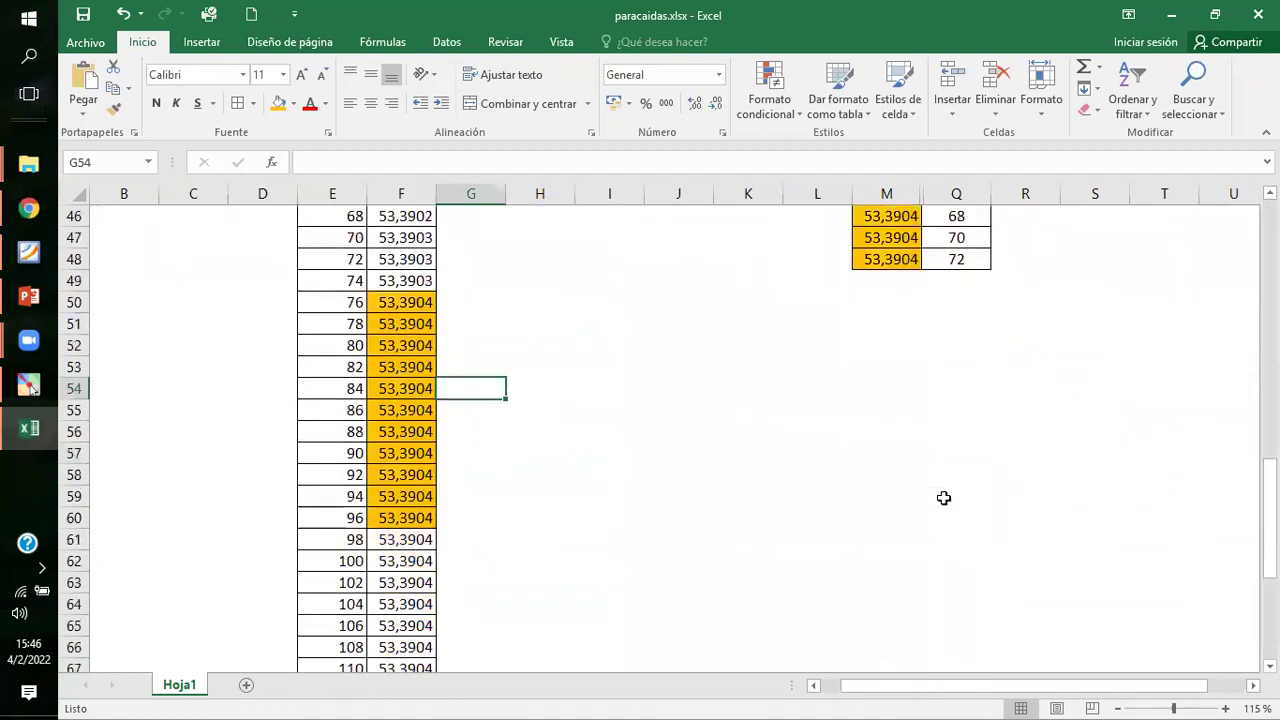
pyautogui.scroll(1, 944, 498)
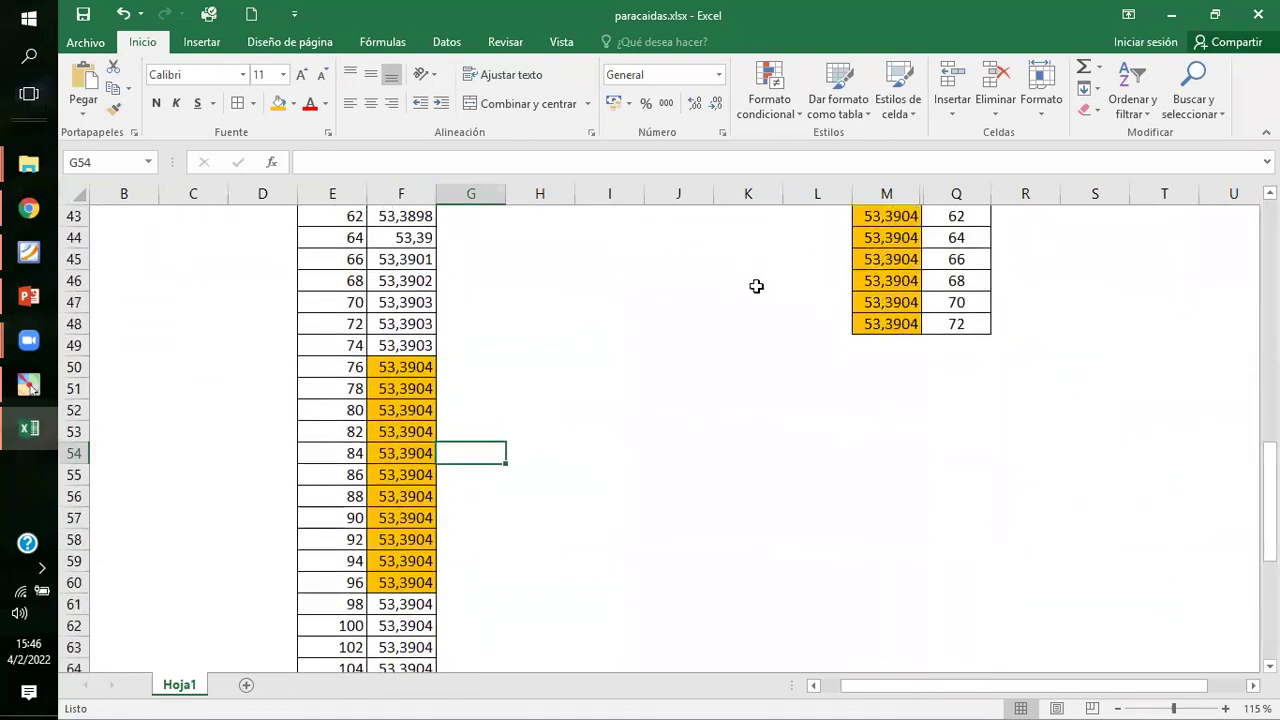
pyautogui.click(678, 419)
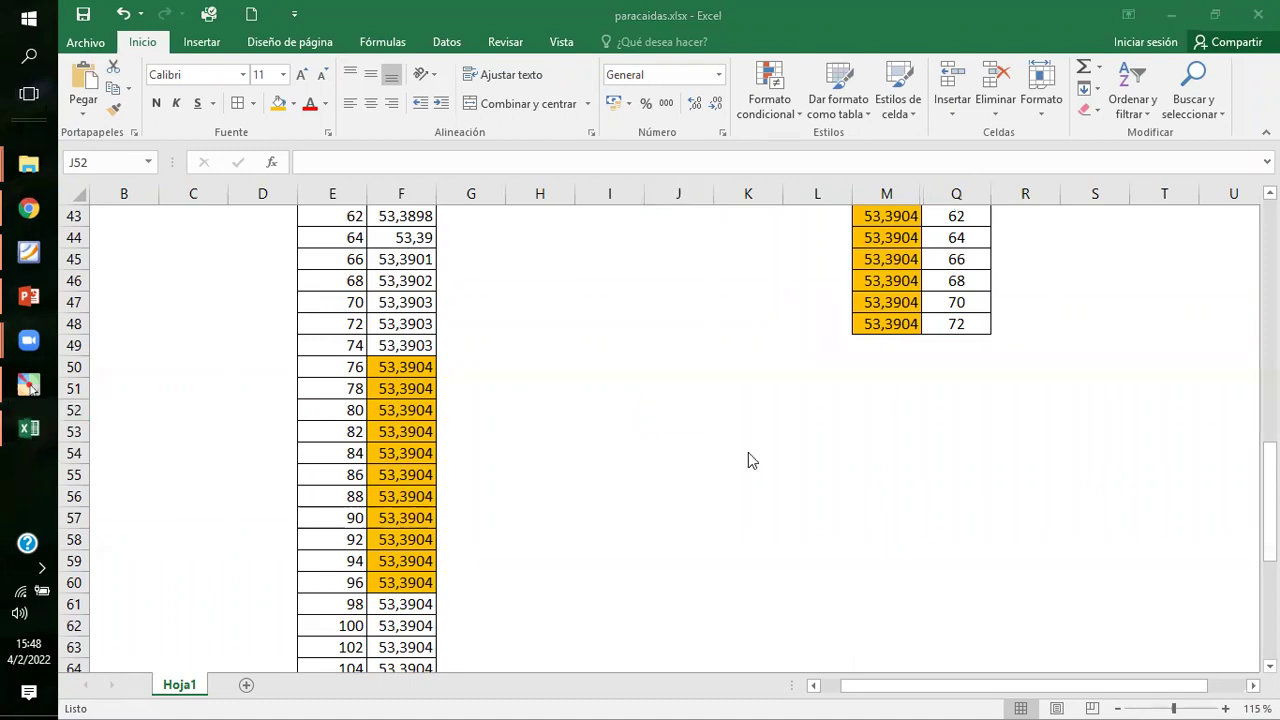
pyautogui.scroll(1, 716, 463)
pyautogui.scroll(-1, 716, 463)
pyautogui.click(668, 497)
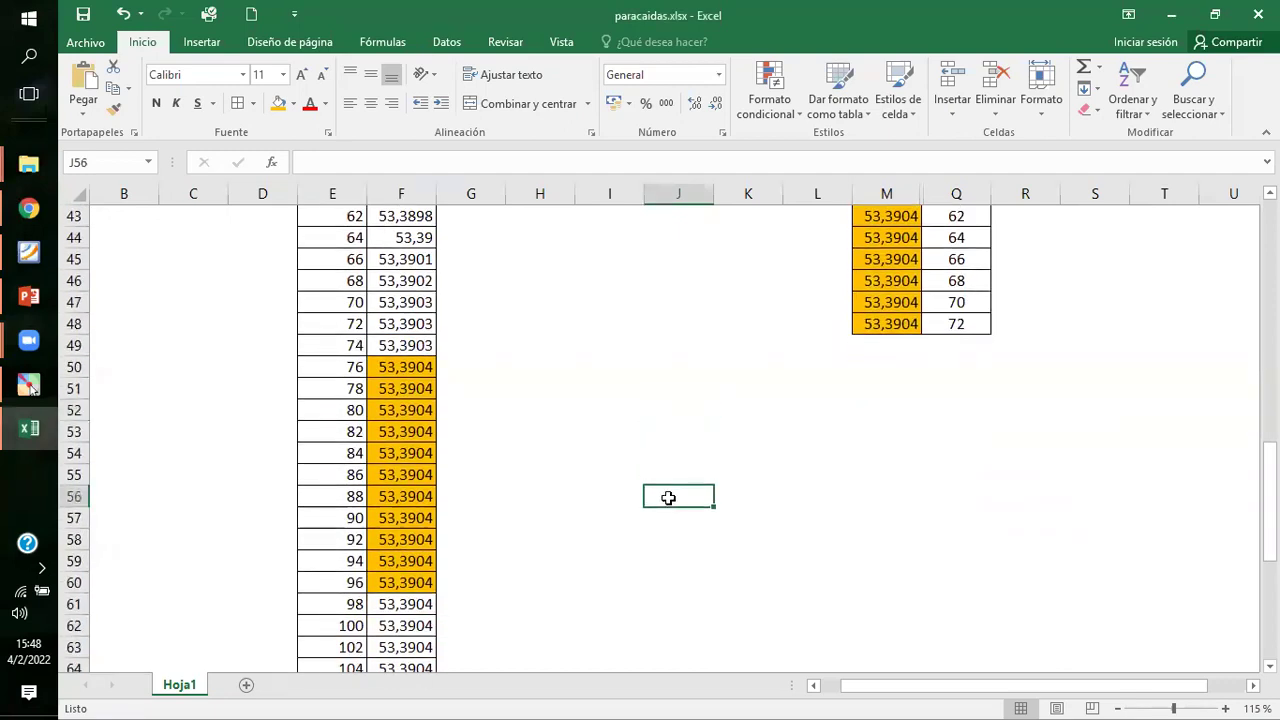